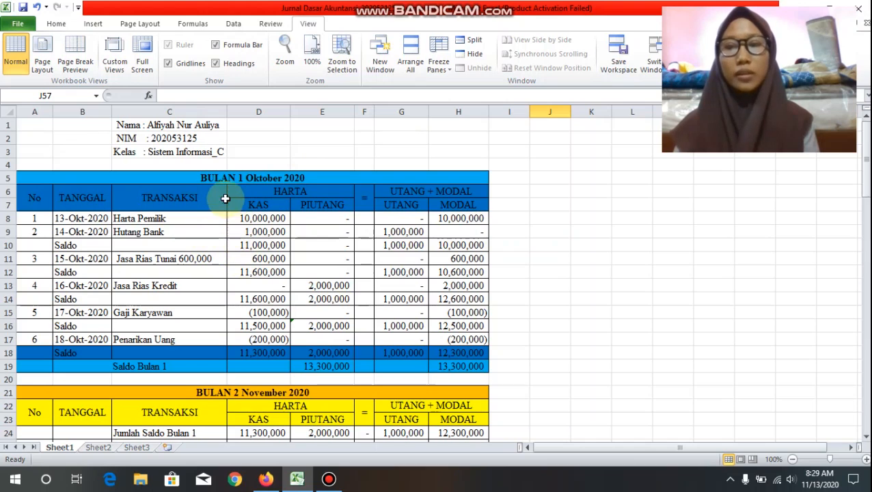
Step: Review the existing October, November and December 2020 journal tables down to the empty row below Saldo Bulan 3
scroll(283, 191, down, 3)
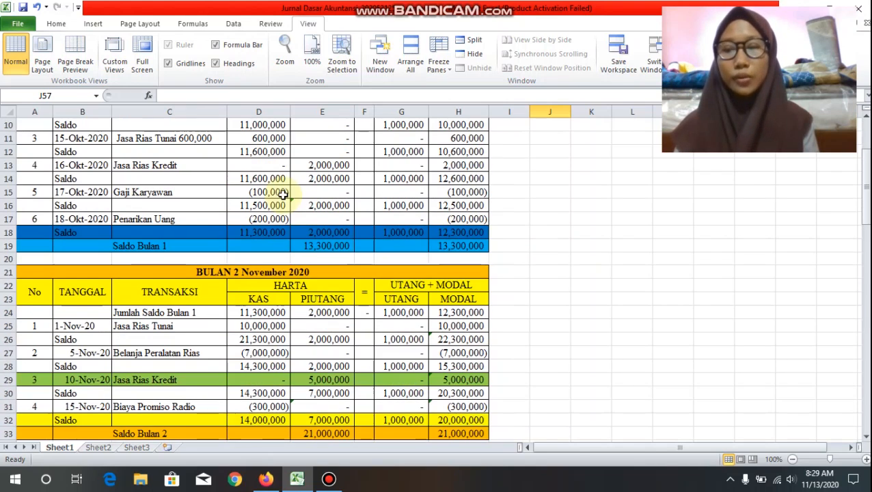
scroll(248, 292, down, 2)
scroll(249, 292, down, 1)
scroll(250, 277, up, 6)
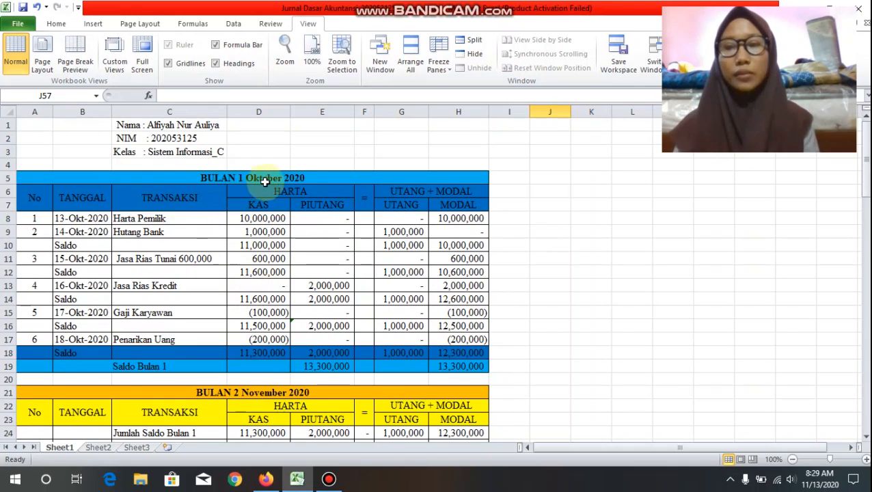
scroll(307, 192, down, 4)
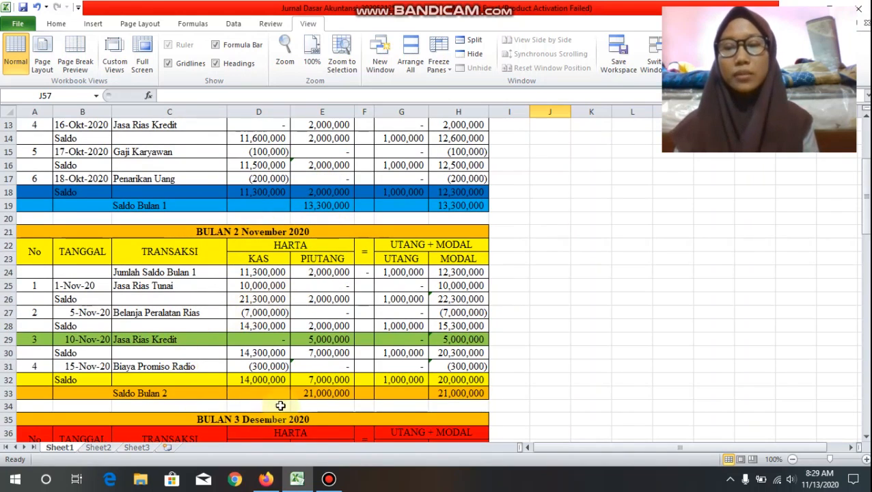
scroll(261, 326, down, 5)
scroll(261, 325, down, 4)
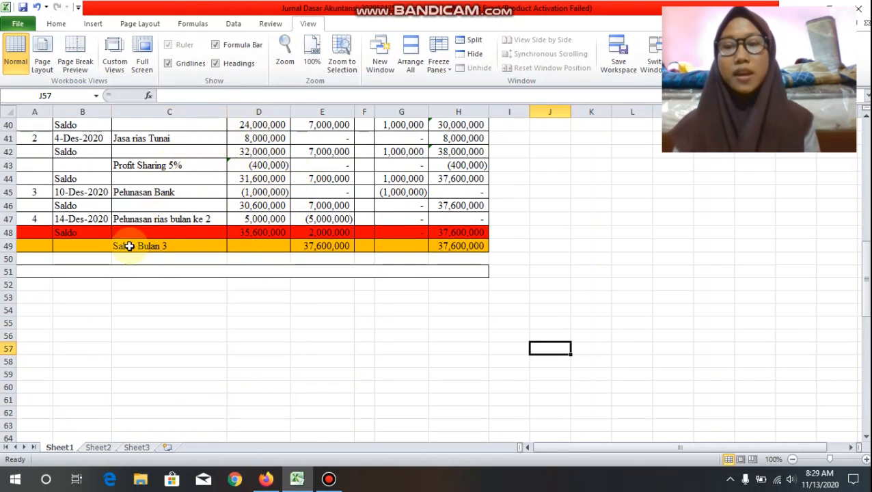
Step: Enter the title "Bulan 4 Januari 2021" in the merged row 51 below the December table
click(253, 271)
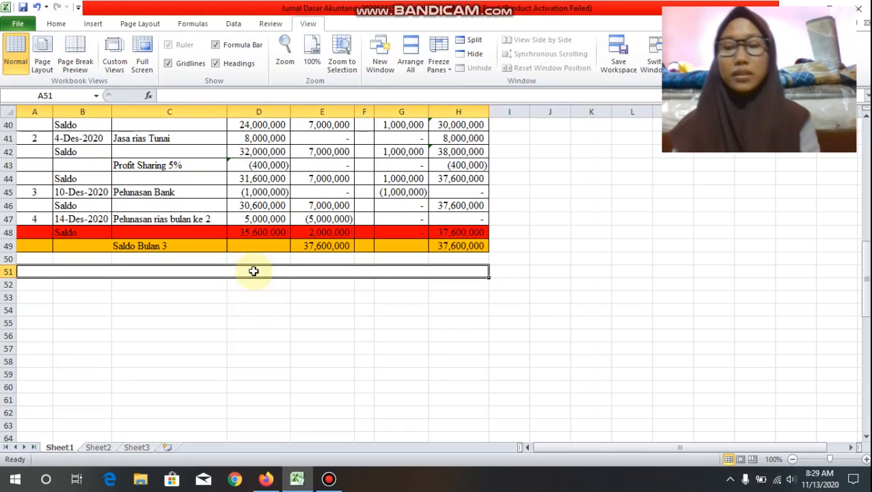
text(Bulan )
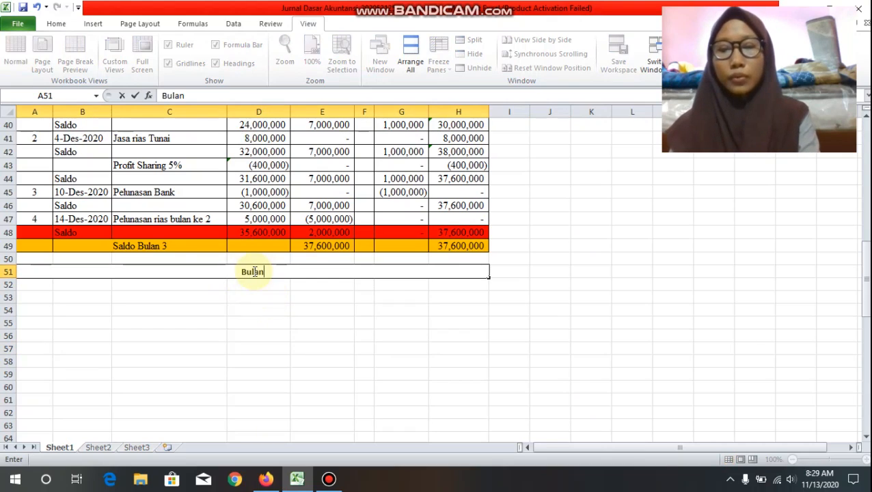
text(4 Ja)
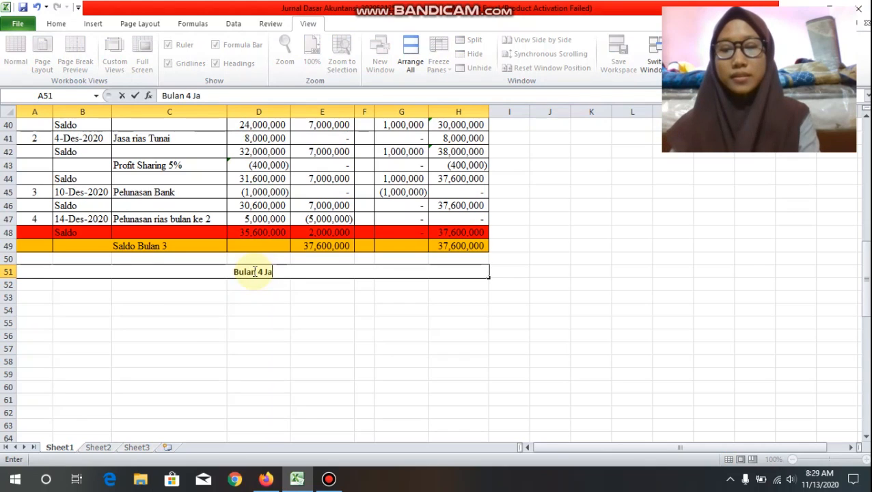
text(nuari )
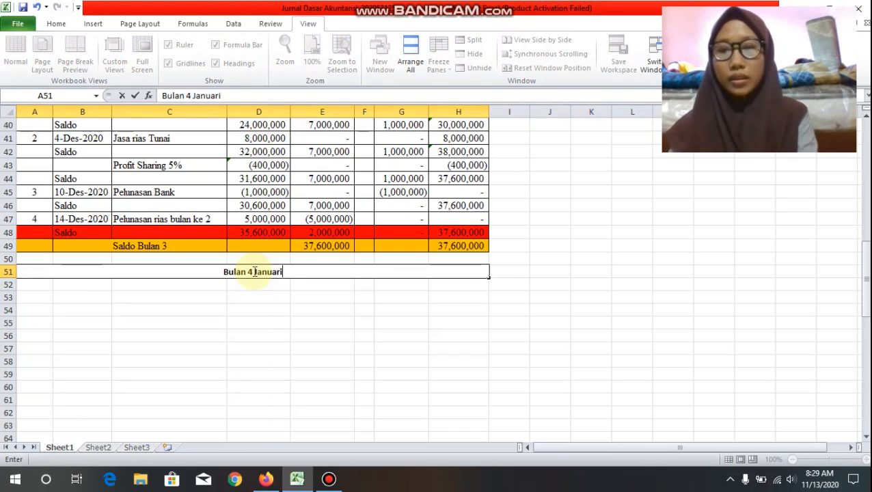
text(2021)
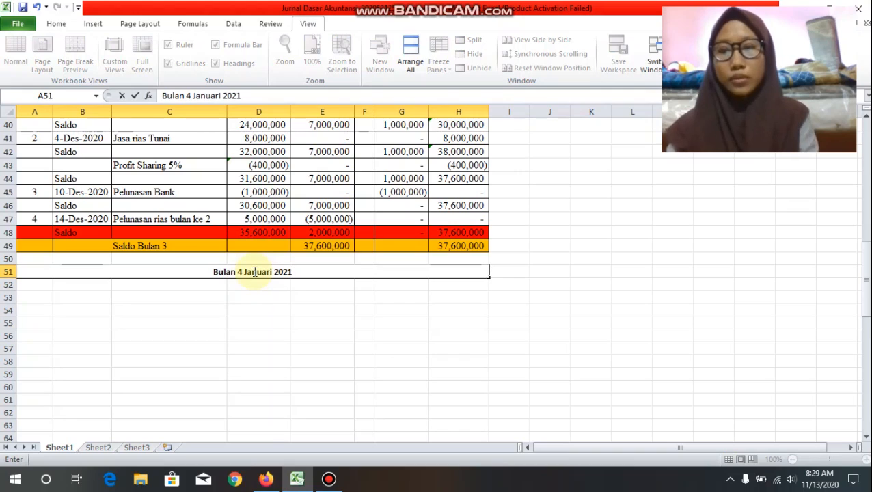
Step: Enter the opening balance label "Jumlah Saldo Bulan 3" in cell C52
click(143, 287)
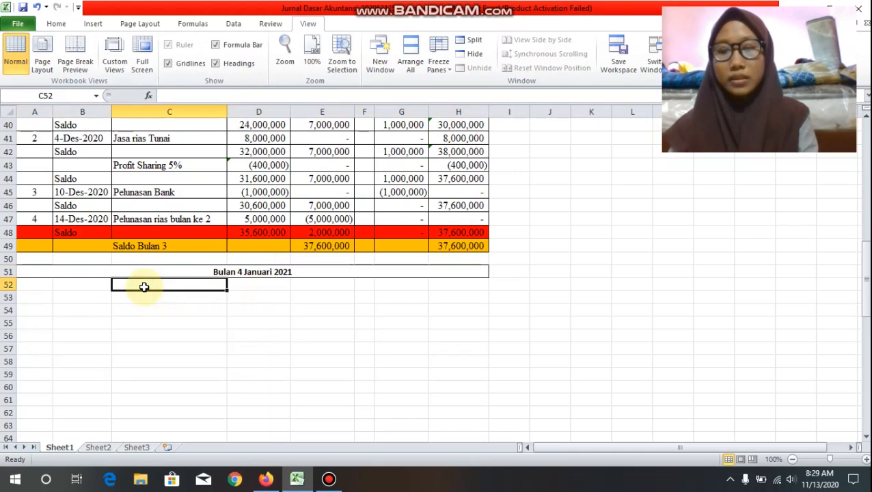
text(Jumlah)
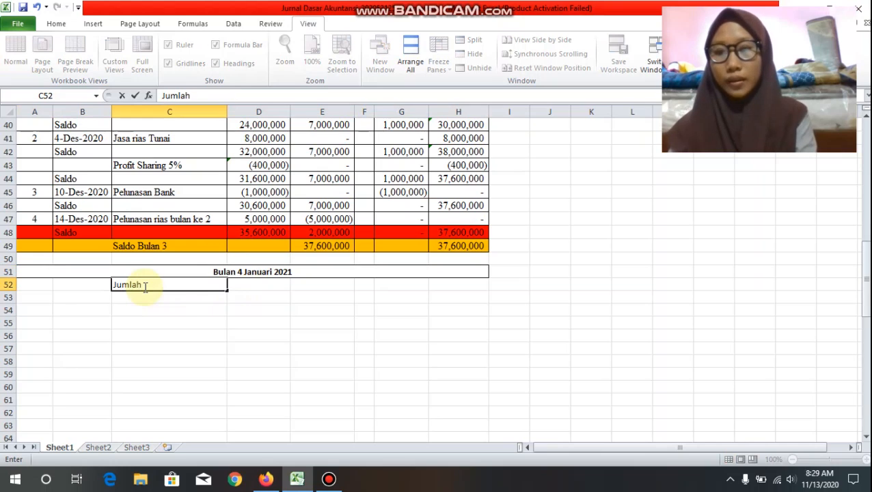
text( Sa)
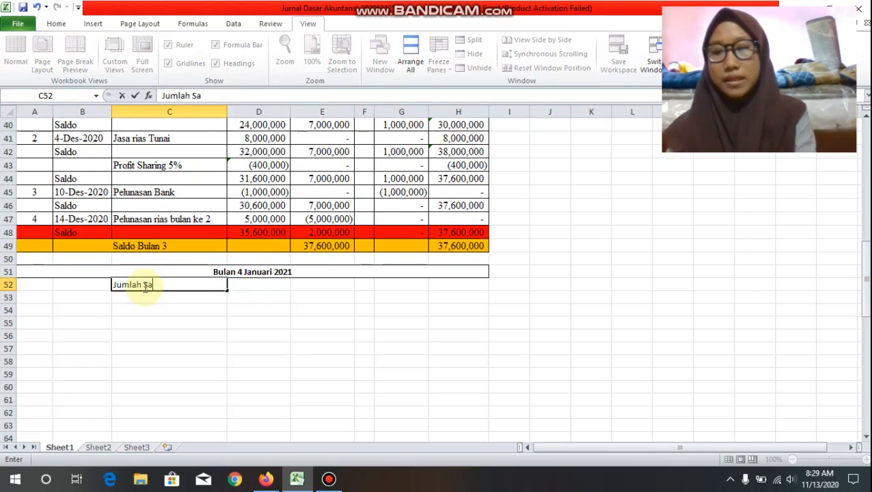
text(ldo Bulan 3)
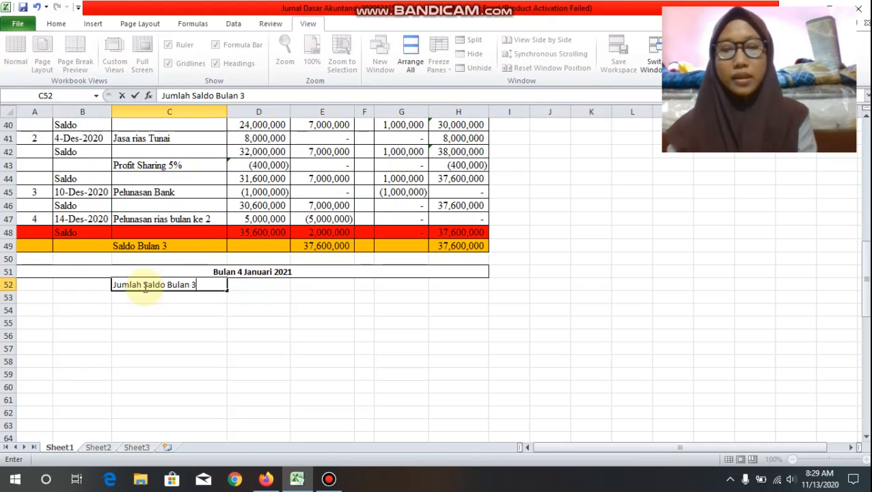
key(Tab)
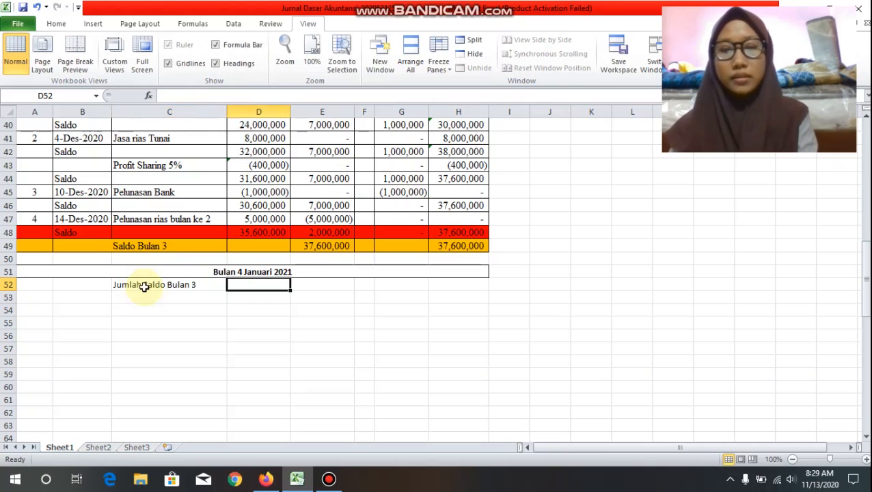
Step: Link D52 to the December closing cash balance with =D48 and copy the formula across to H52
text(=)
click(245, 233)
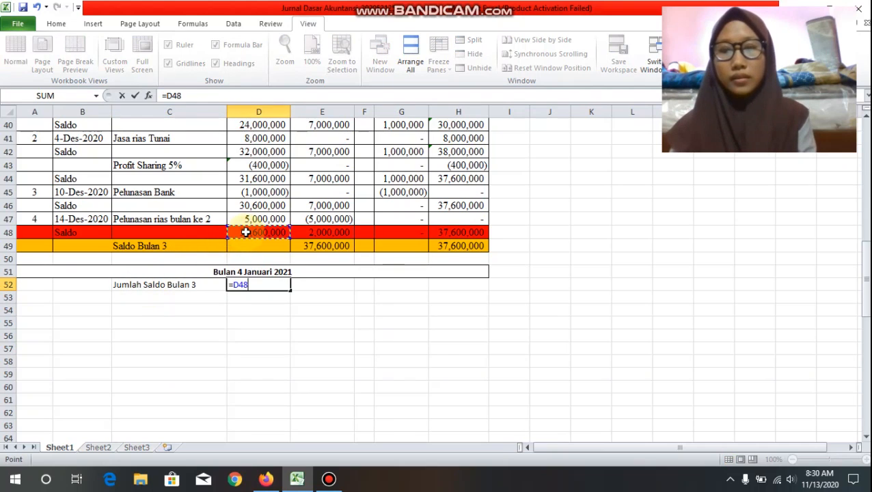
key(Return)
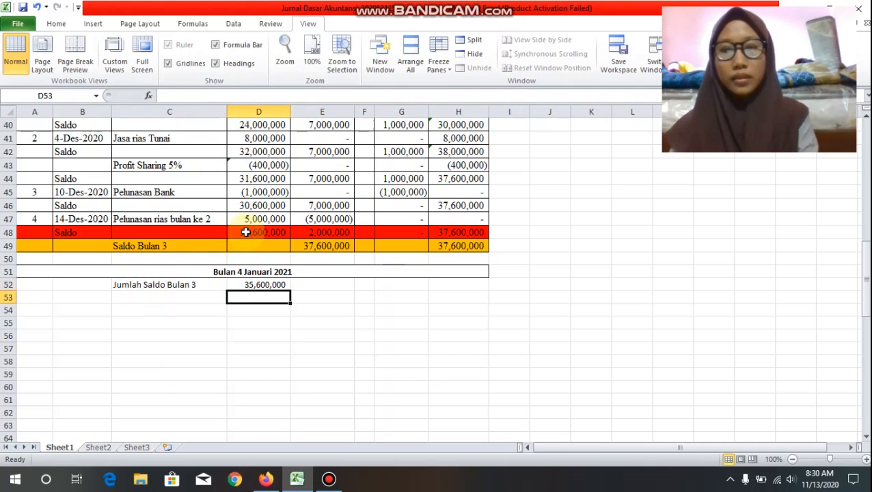
click(273, 285)
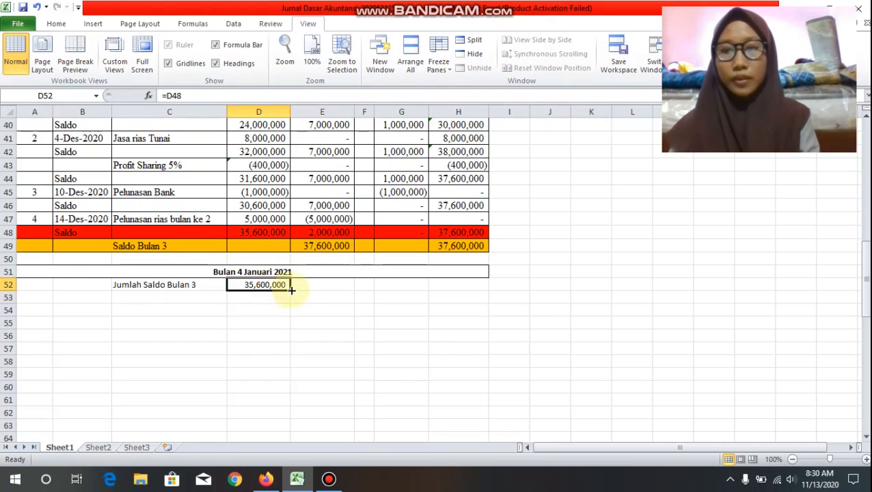
drag(291, 290, 483, 292)
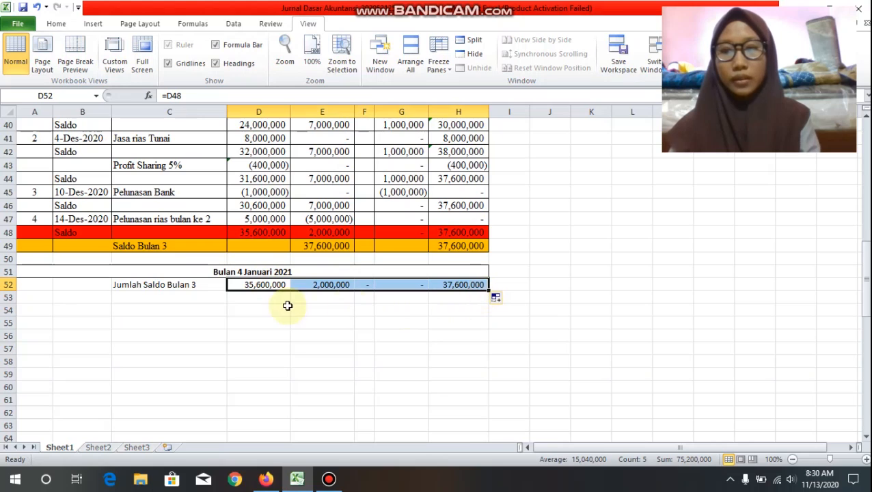
Step: Start the first January transaction in row 53 with number 1 and the date 1 January 2021
click(43, 298)
text(1)
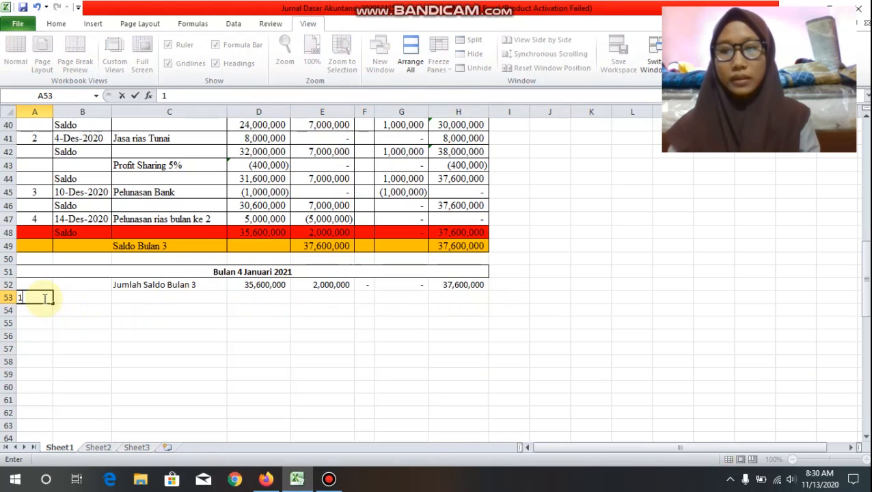
key(Tab)
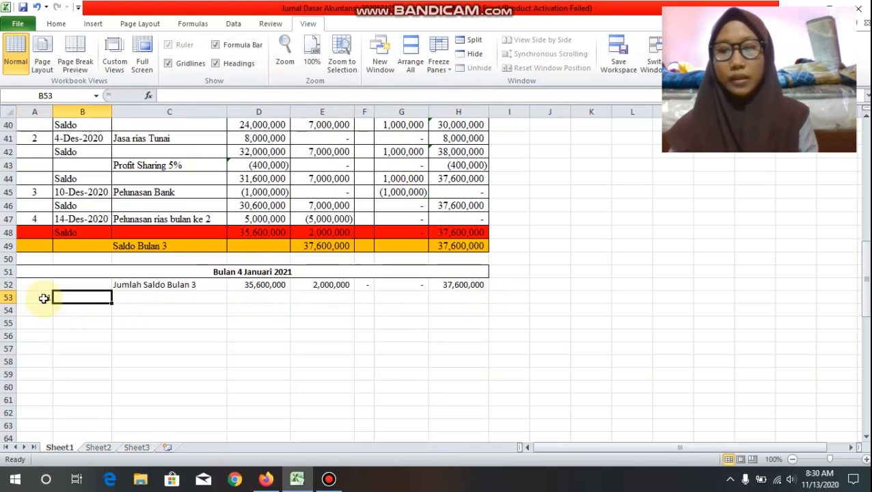
text(1-jan)
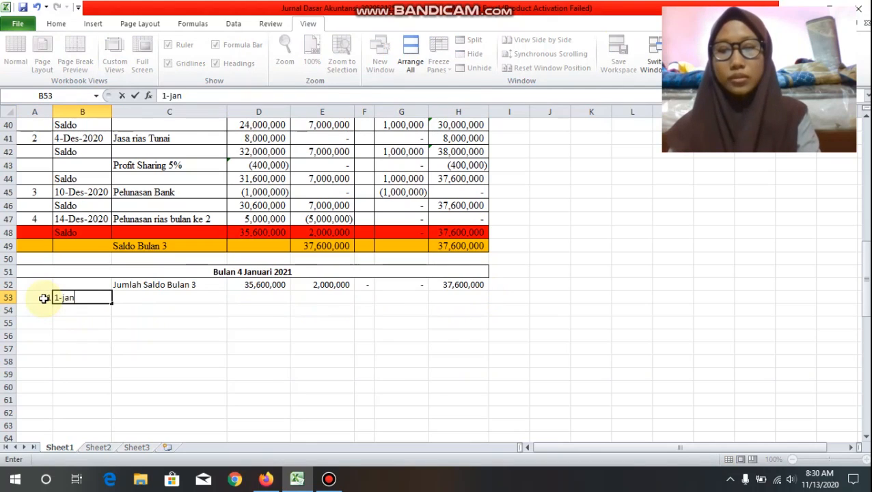
text(-2021)
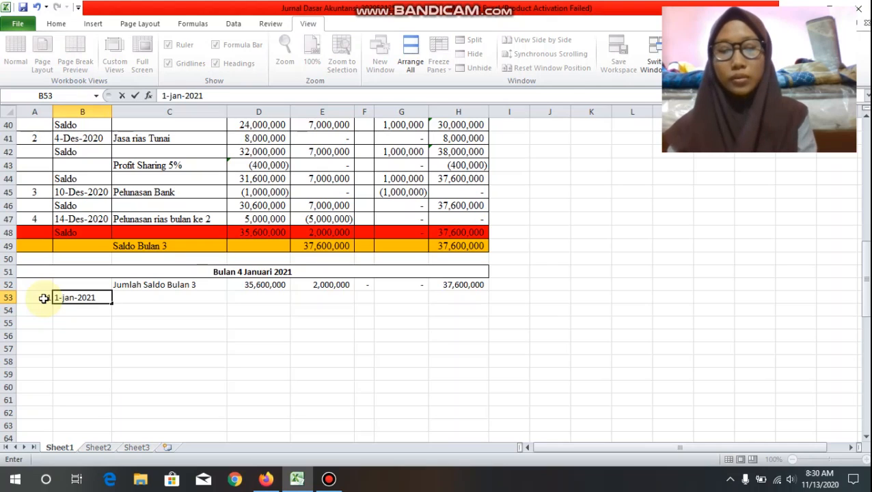
key(Tab)
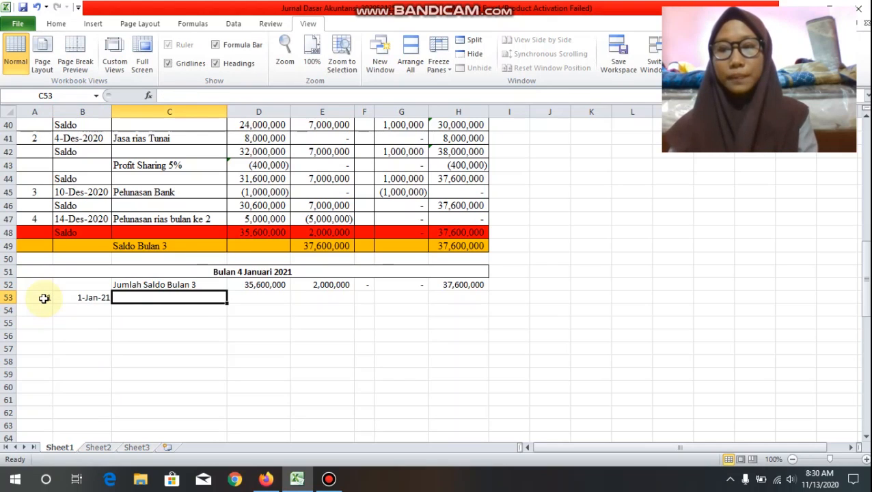
Step: Describe the transaction in C53 as "Jasa Rias Tunai" and enter a cash amount of 6000000 in D53
text(Jasa)
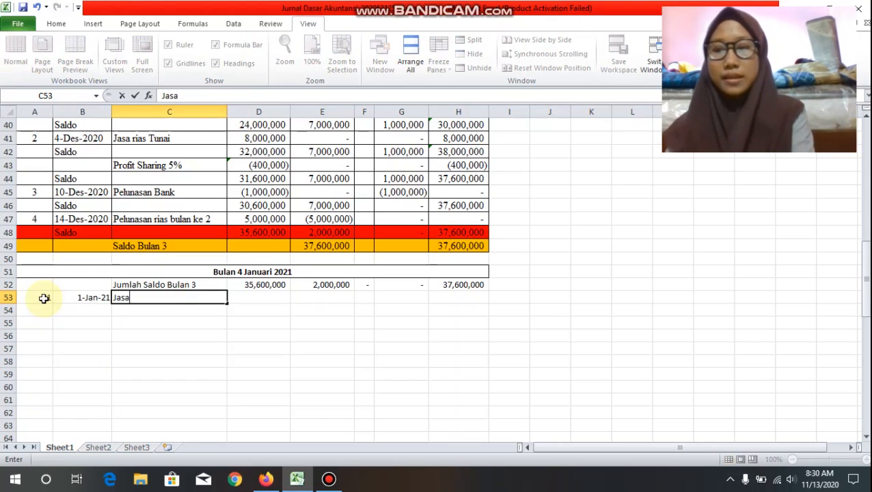
text( Rias)
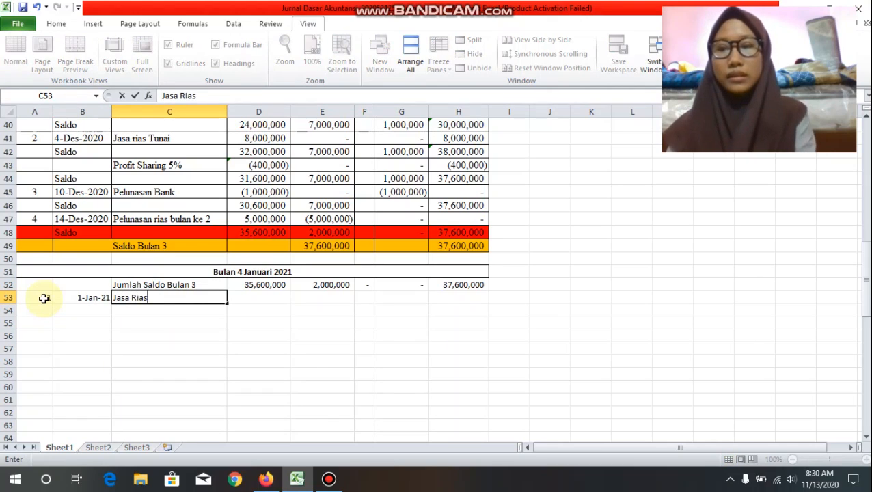
text( Tu)
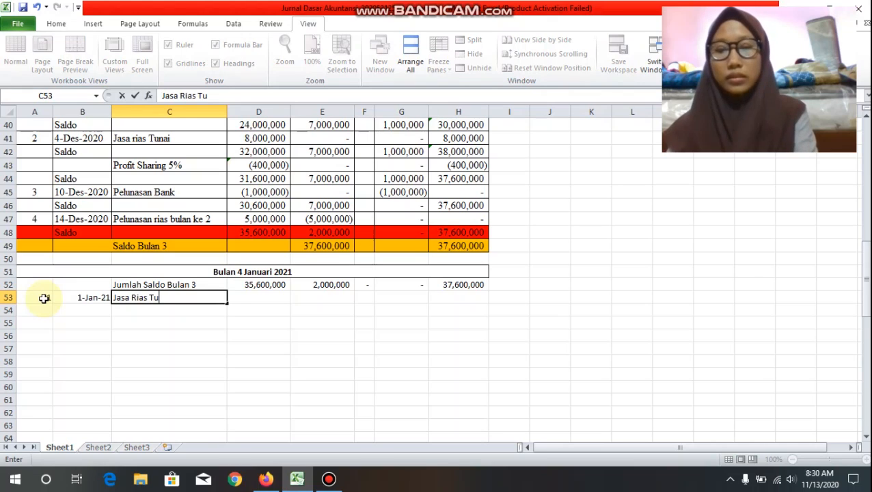
text(nai 6)
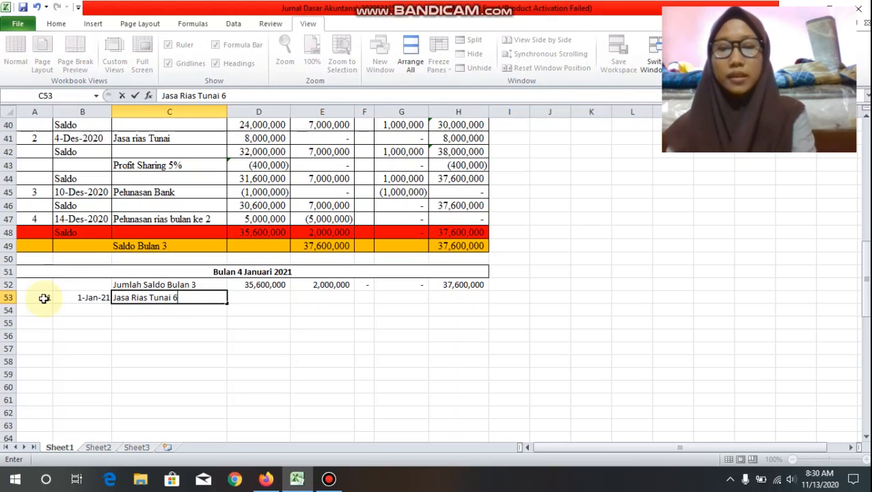
key(BackSpace)
key(BackSpace)
key(BackSpace)
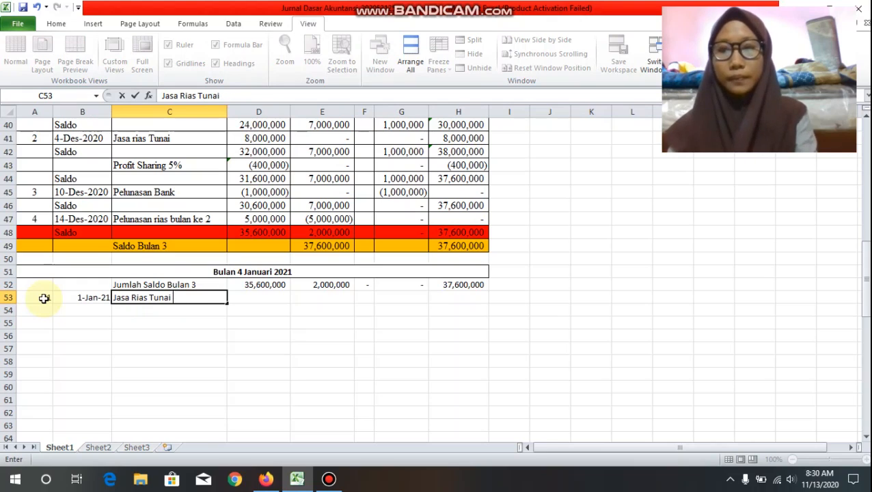
key(Tab)
text(6)
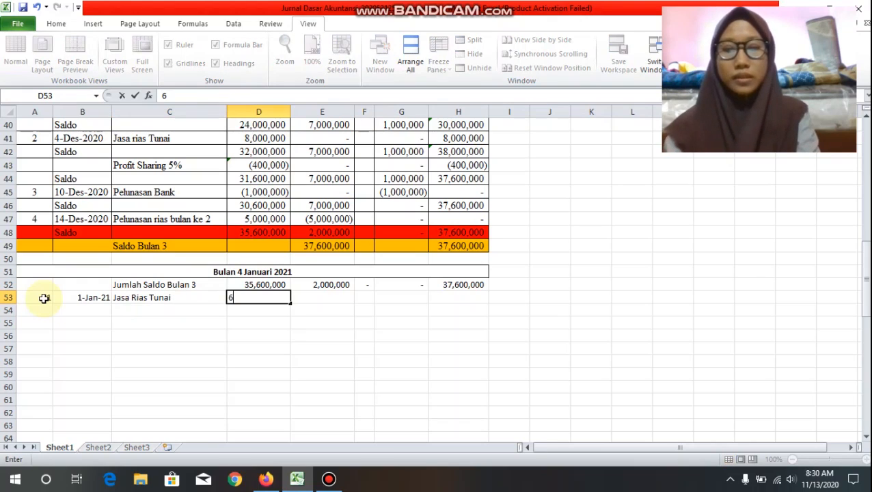
text(000000)
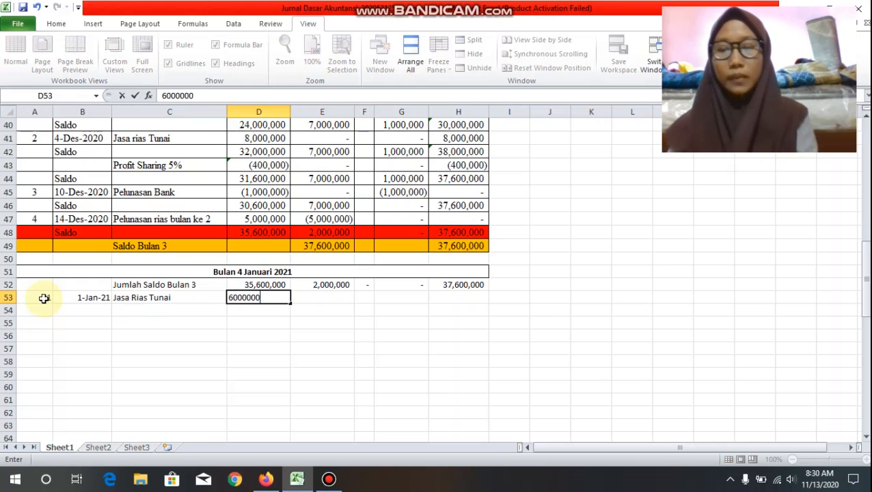
Step: Split the sheet at cell I8 so the column headers stay in view above the January entries
scroll(444, 260, up, 13)
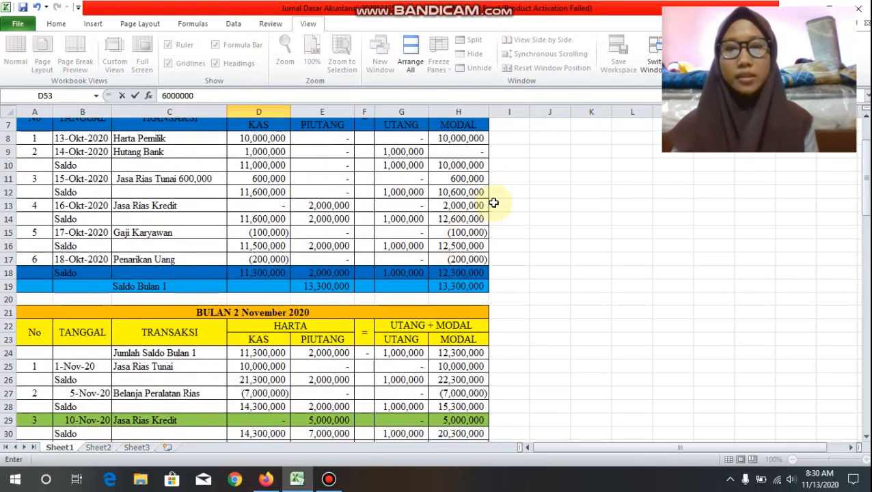
click(499, 216)
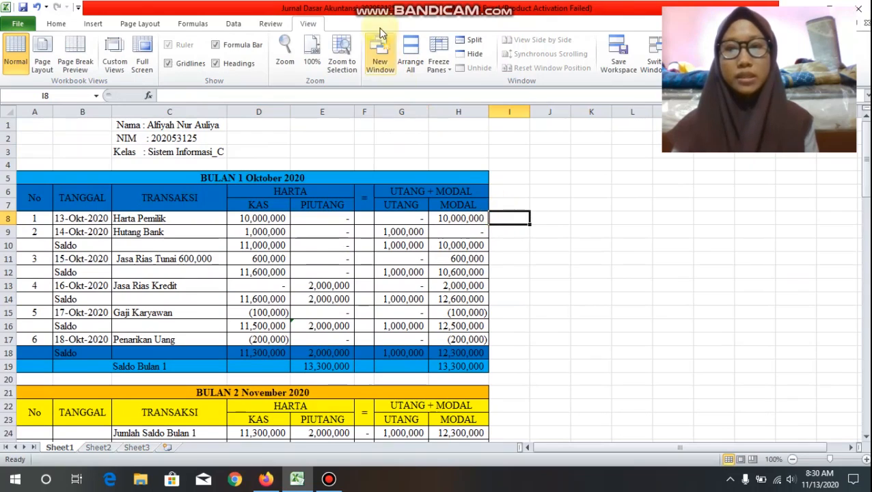
click(477, 41)
scroll(468, 198, down, 14)
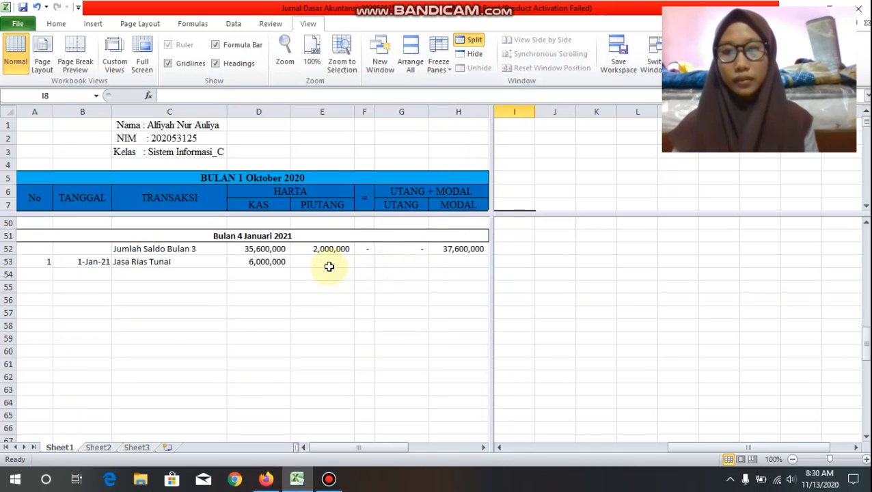
Step: Enter 0 as the PIUTANG amount of the Jasa Rias Tunai transaction and move on to its UTANG cell
click(329, 263)
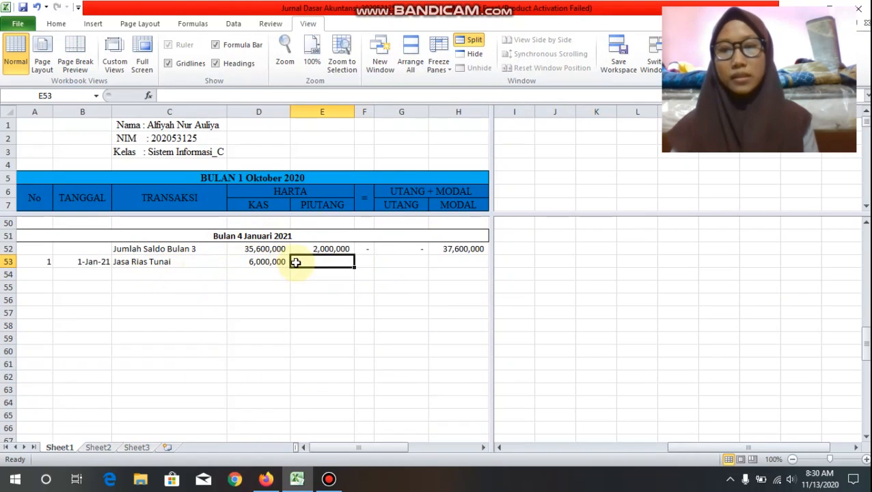
text(0)
key(Tab)
key(Tab)
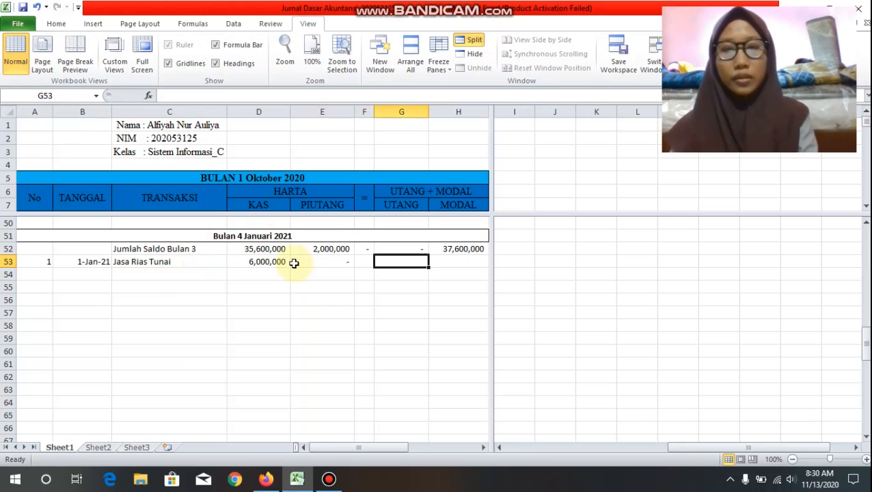
Step: Complete the Jasa Rias Tunai transaction in row 53 with a UTANG amount of 0 and a MODAL amount of 6000000
text(0)
key(Tab)
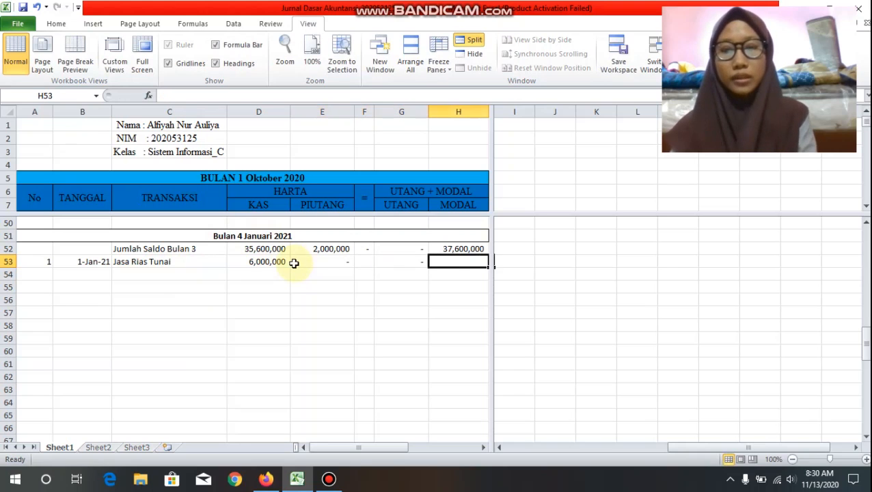
text(6,)
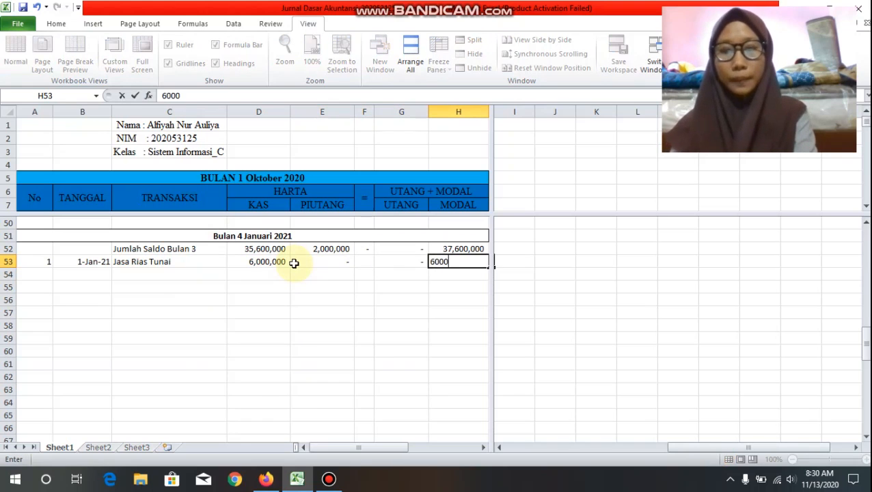
text(000,000)
Step: Label C54 "Saldo" and total the cash amounts in D54 with the formula =SUM(D52:D53)
click(220, 273)
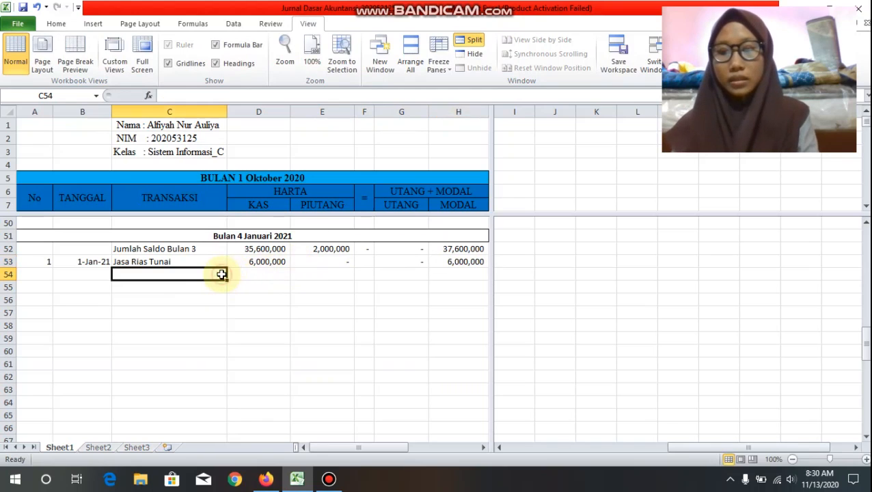
text(Saldo)
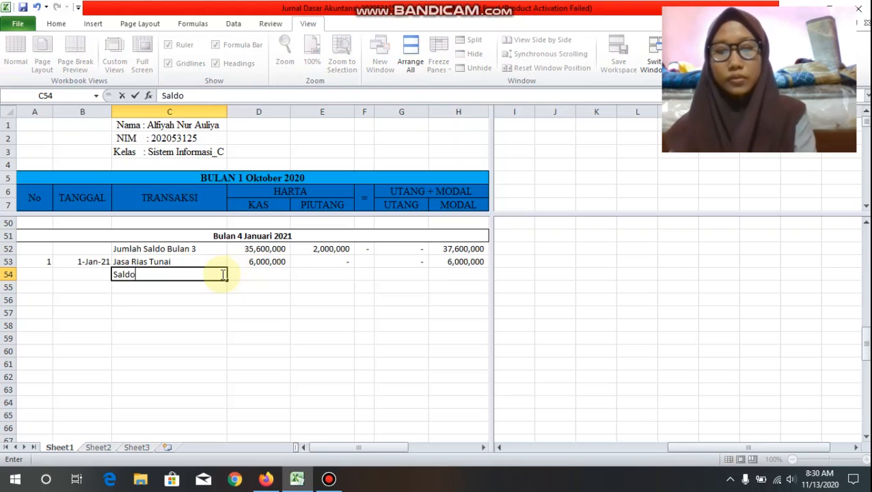
key(Tab)
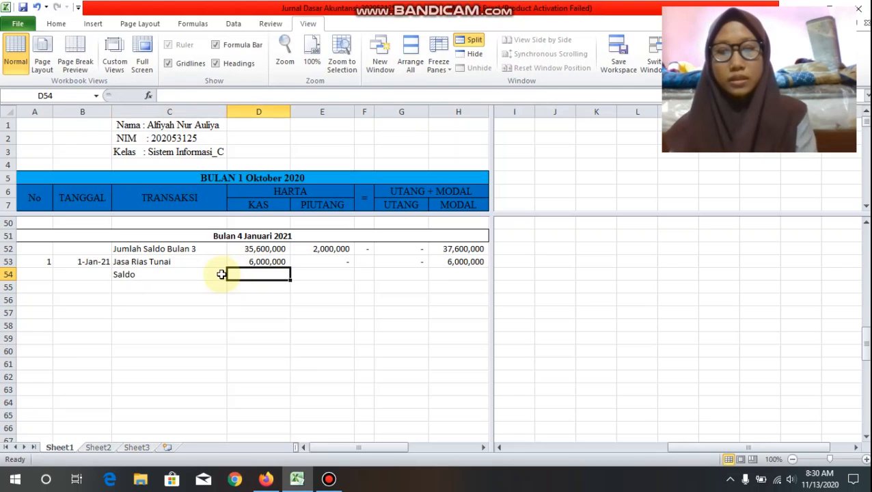
text(=sum()
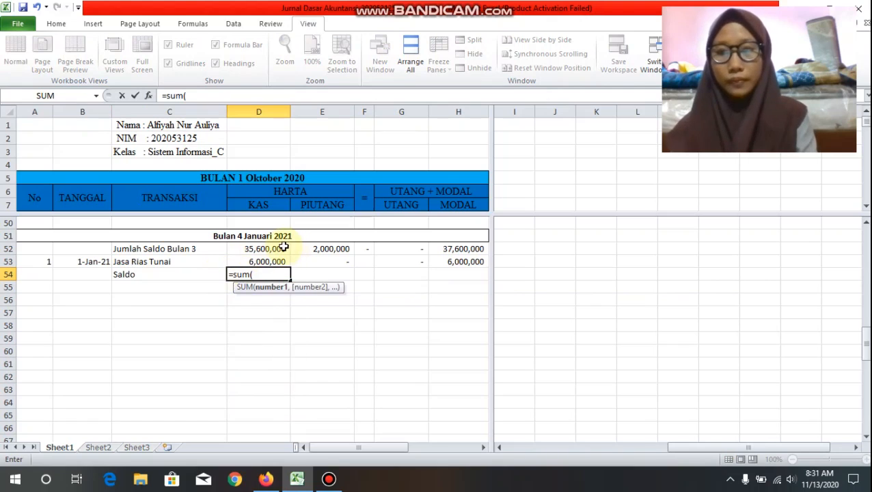
drag(283, 248, 278, 259)
text())
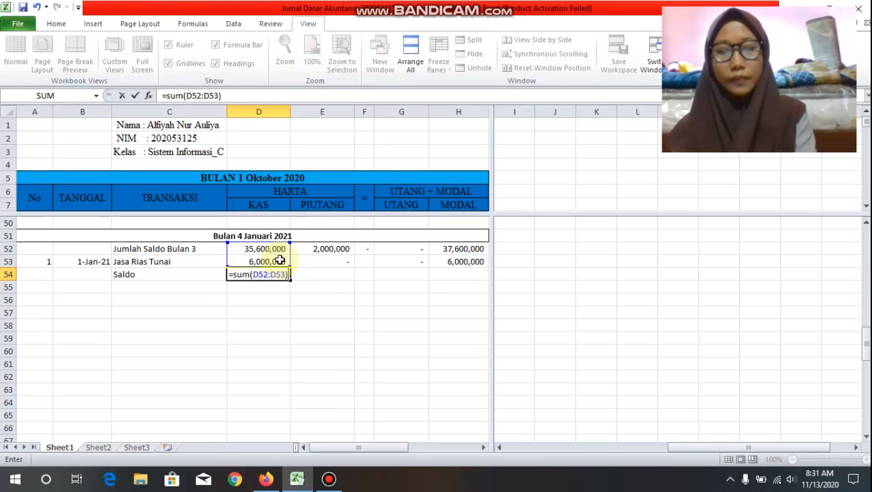
key(Return)
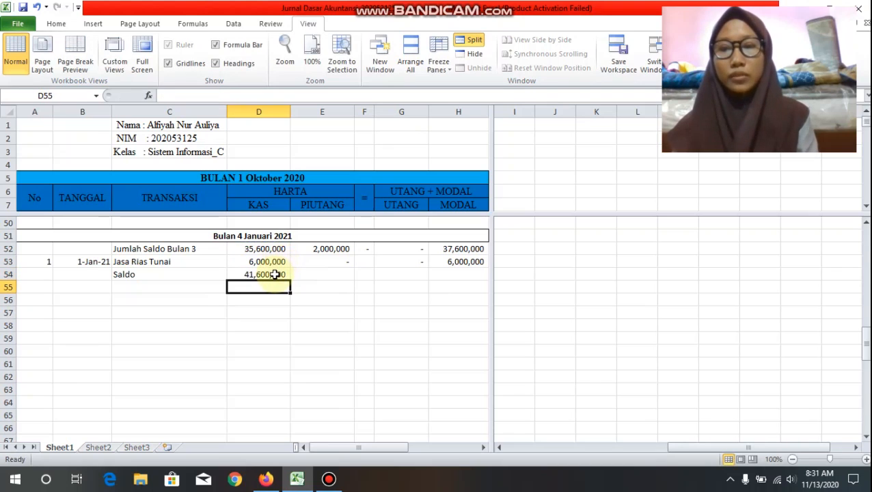
Step: Fill the cash balance formula from D54 across to H54 and check the copied formulas in the Saldo row
click(275, 274)
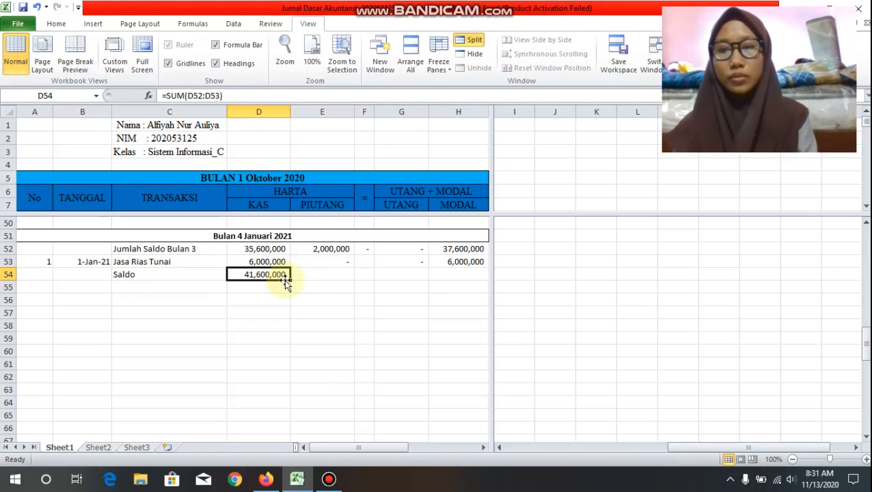
drag(290, 280, 469, 288)
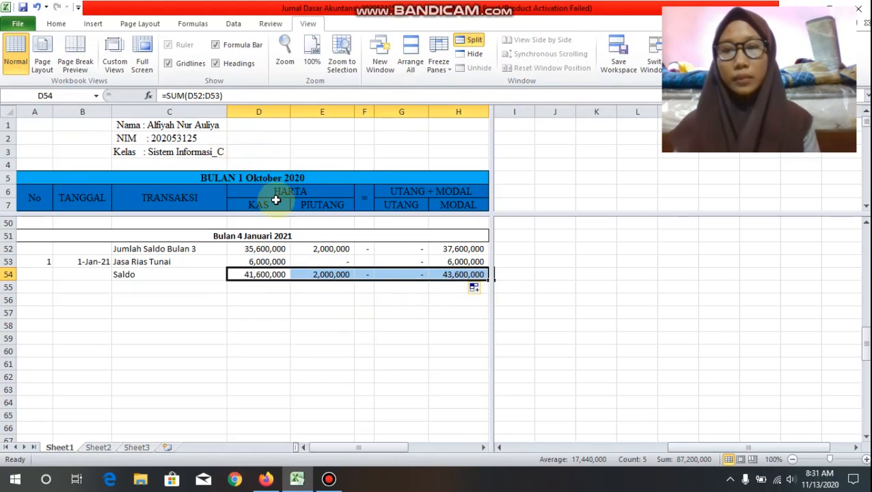
click(260, 276)
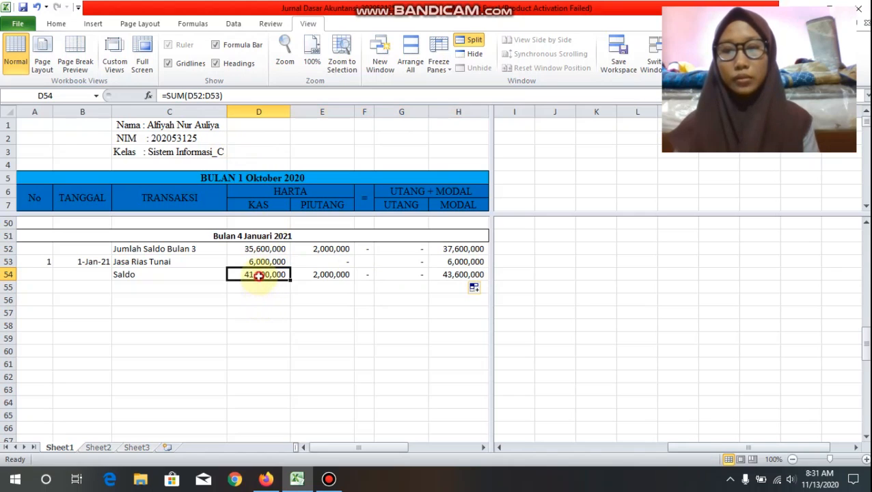
click(331, 274)
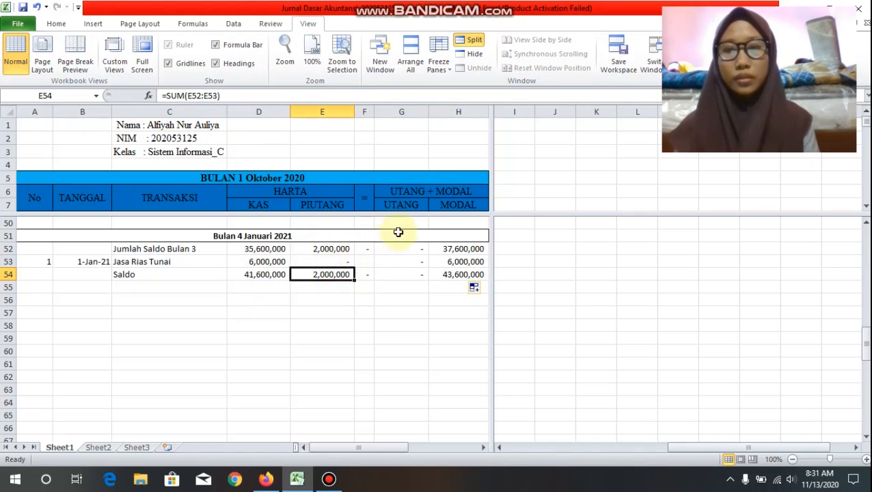
click(403, 274)
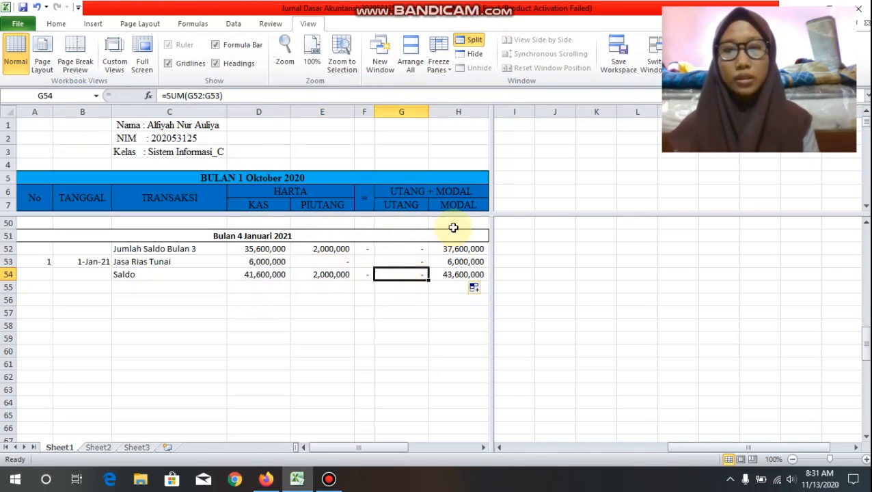
click(461, 275)
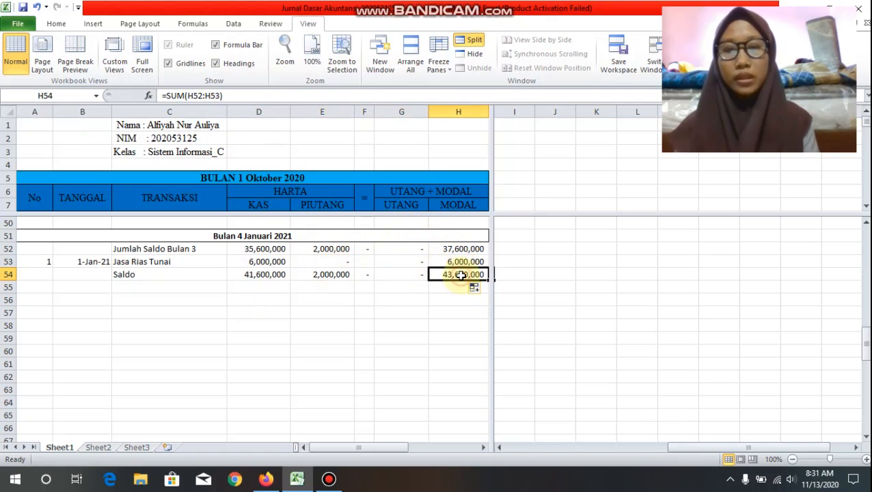
Step: Start the second January transaction in row 55 with number 2 and the date 5-Jan-2021
click(51, 292)
text(2)
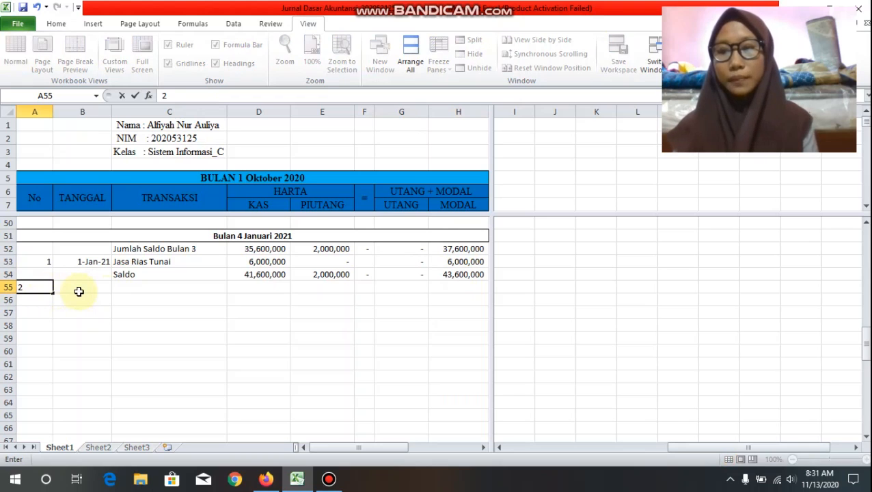
click(79, 292)
text(5)
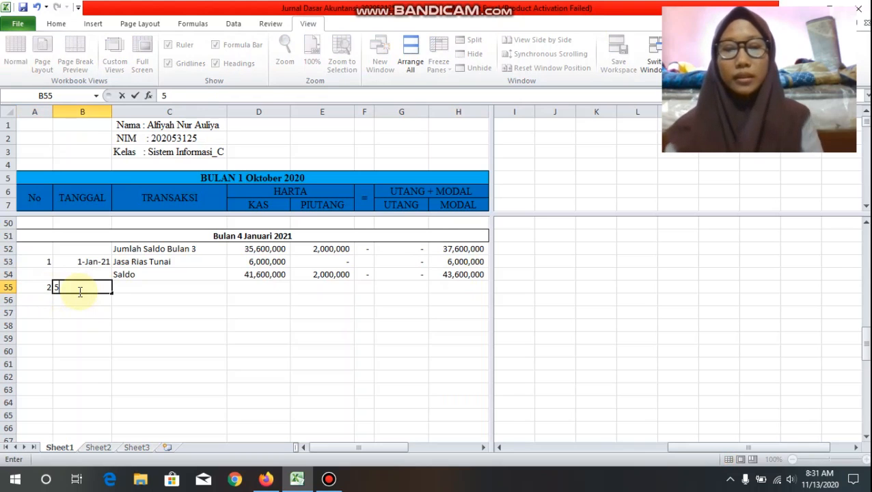
text(-Jan-2)
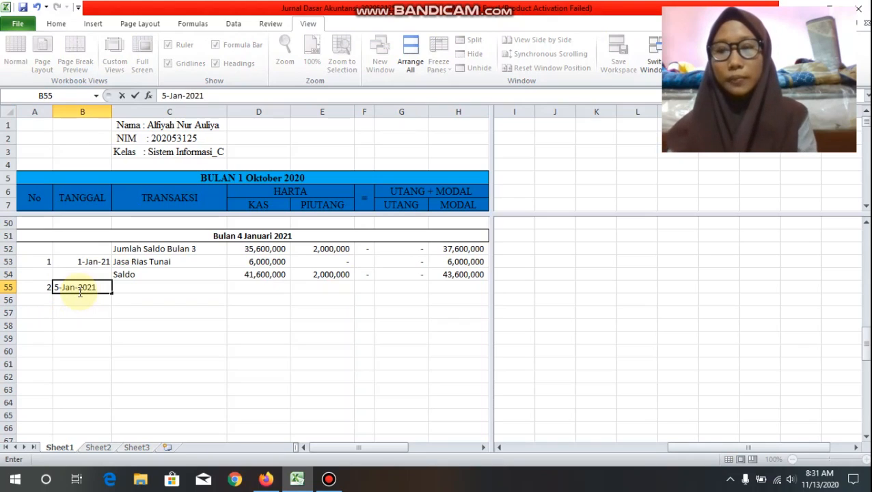
text(021)
key(Tab)
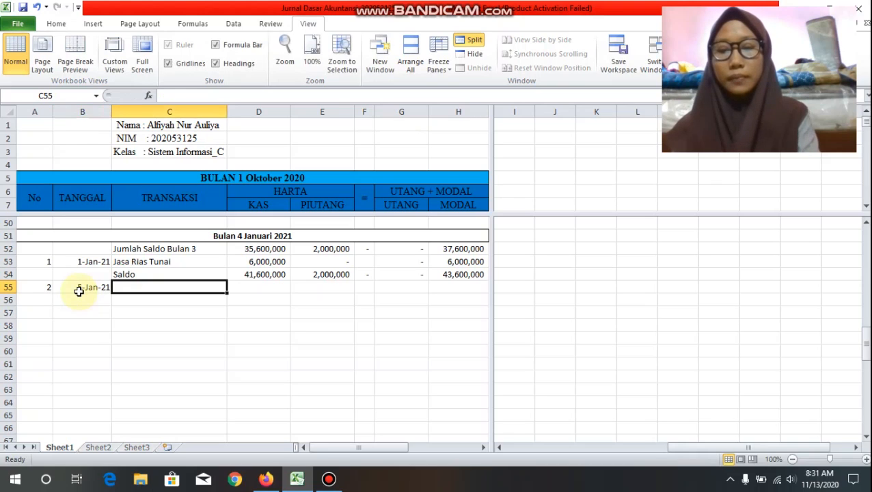
Step: Describe the second transaction in C55 as "Belanja Tambahan Alat Rias"
text(Belanja)
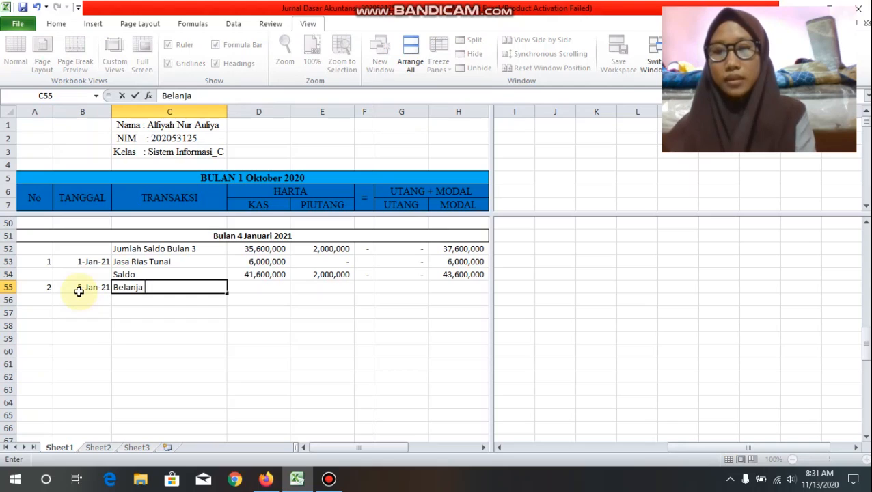
text( Tamba)
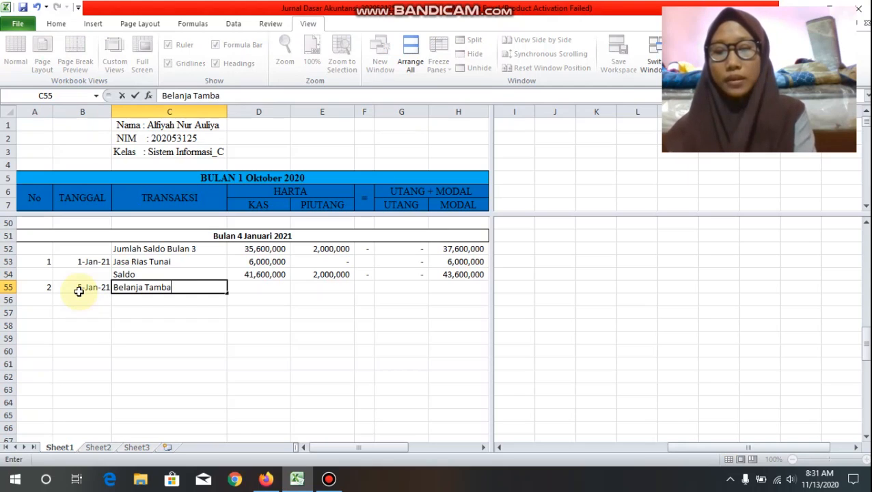
text(han Alat Rias)
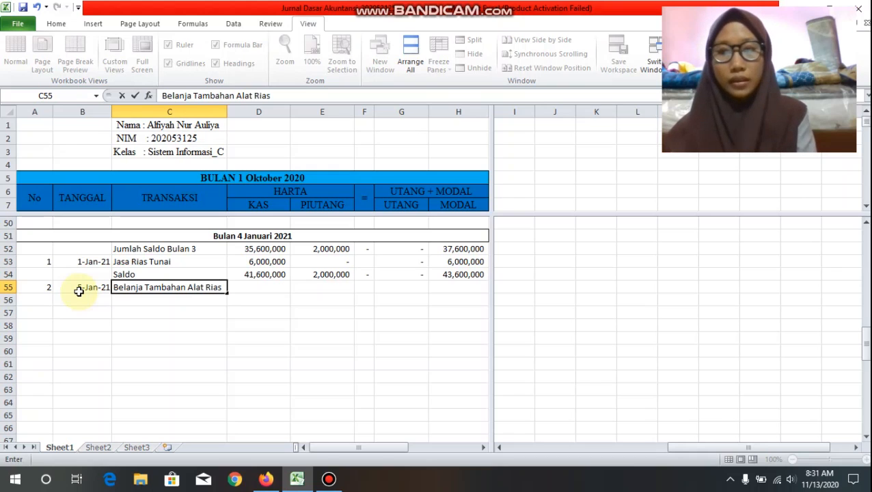
key(Tab)
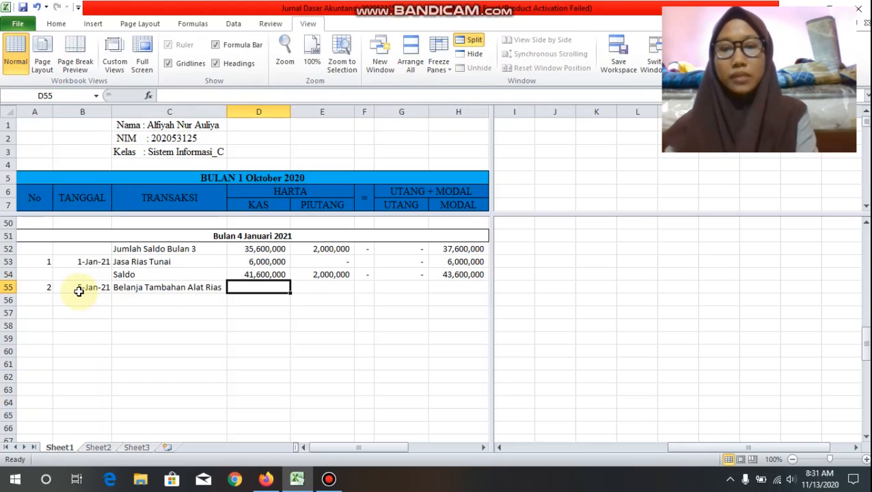
Step: Enter a cash amount of -3000000 in D55 and a PIUTANG amount of 0 in E55
text(-300)
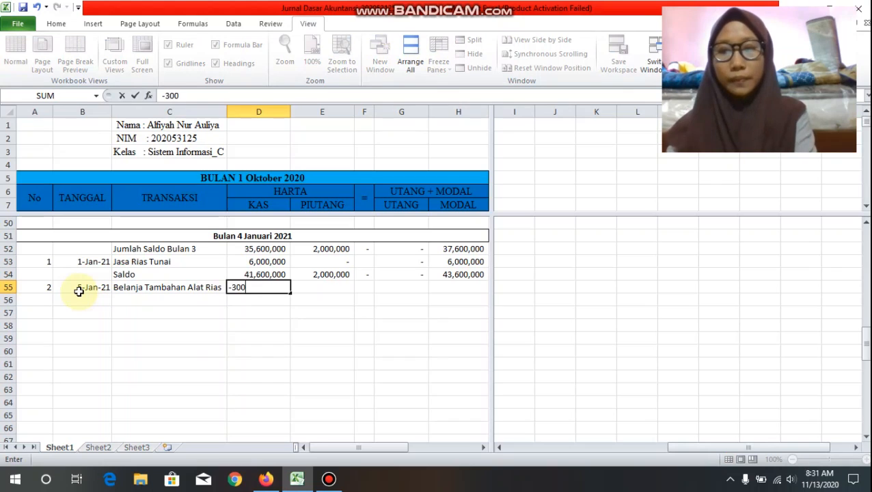
text(0000)
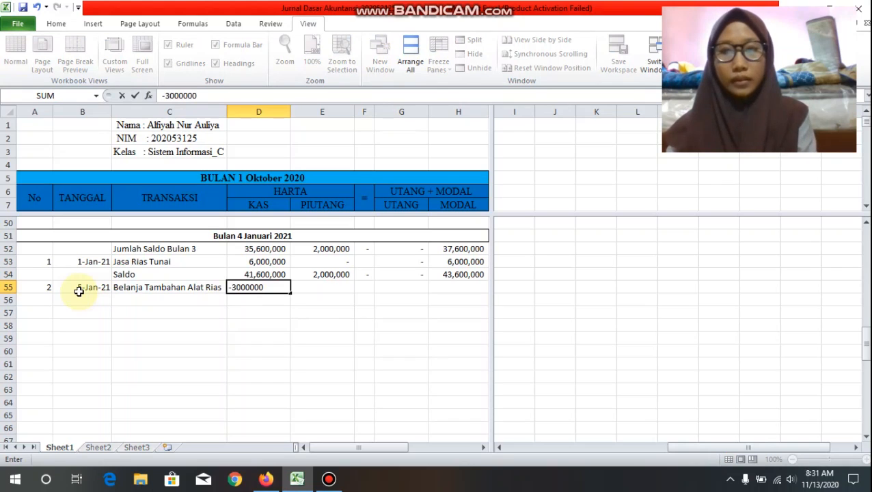
key(Tab)
text(0)
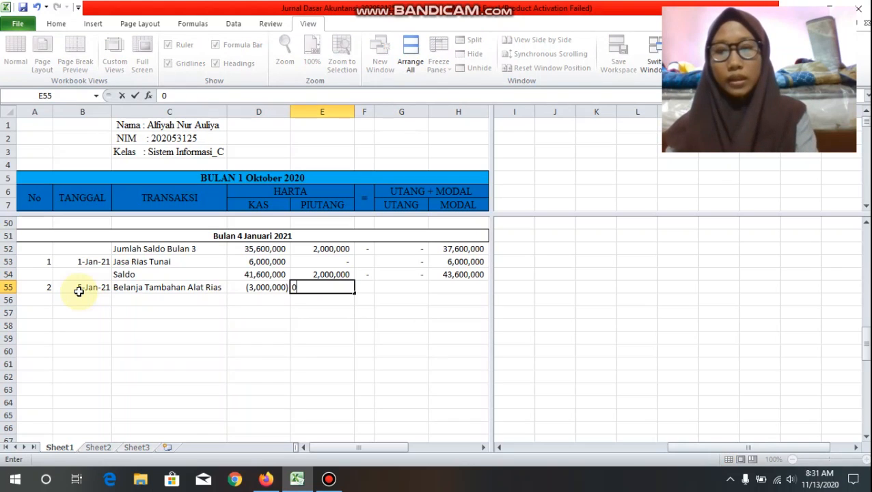
key(Tab)
key(Tab)
text(-)
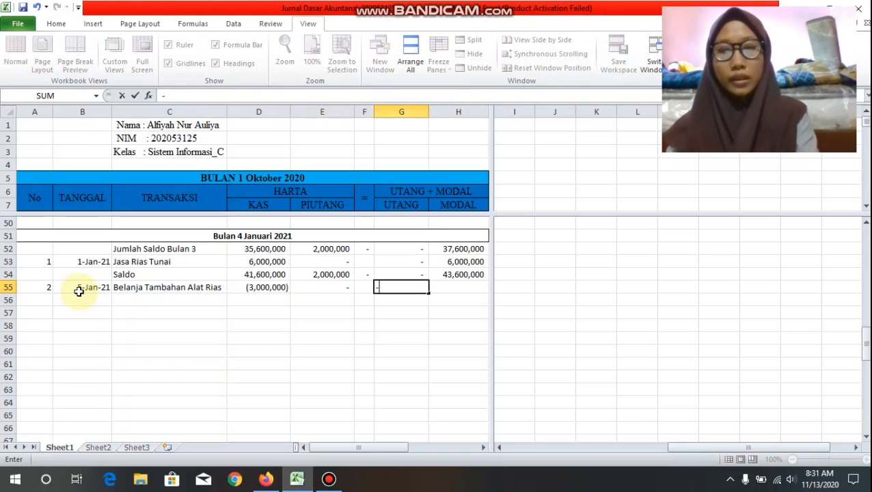
key(Right)
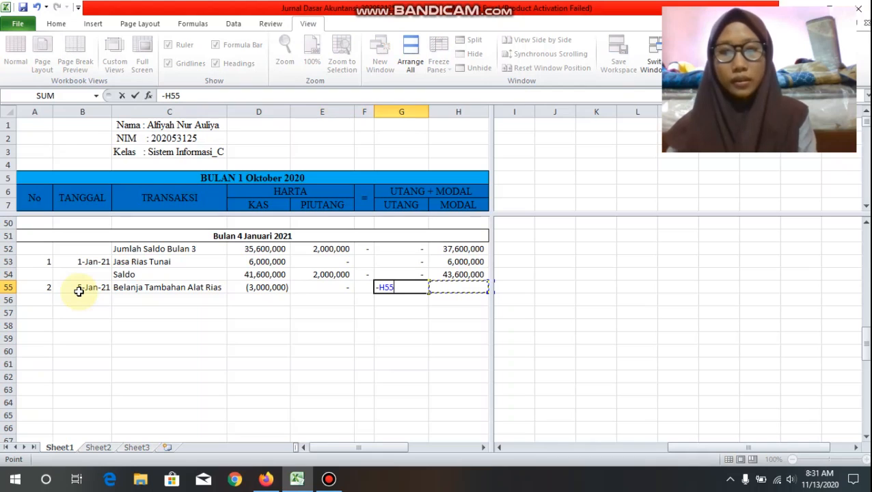
key(BackSpace)
key(BackSpace)
key(BackSpace)
key(BackSpace)
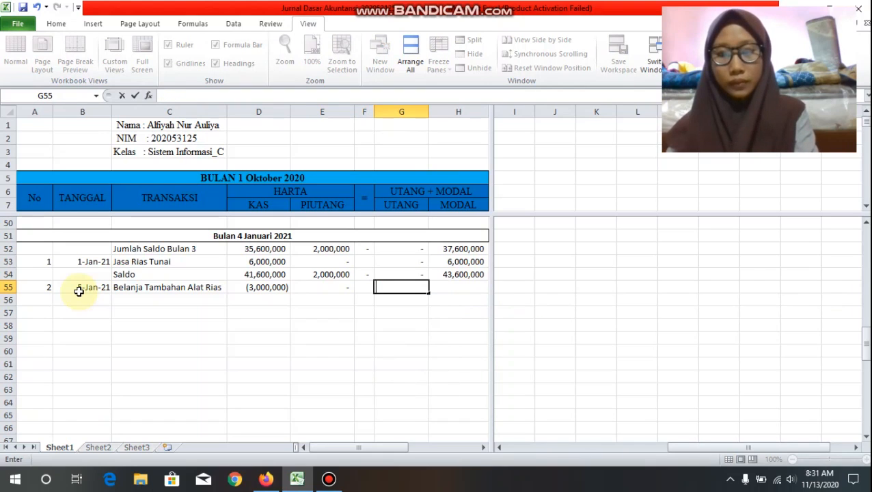
Step: Enter 0 as the UTANG amount in G55 and -3000000 as the MODAL amount in H55
text(0)
key(Tab)
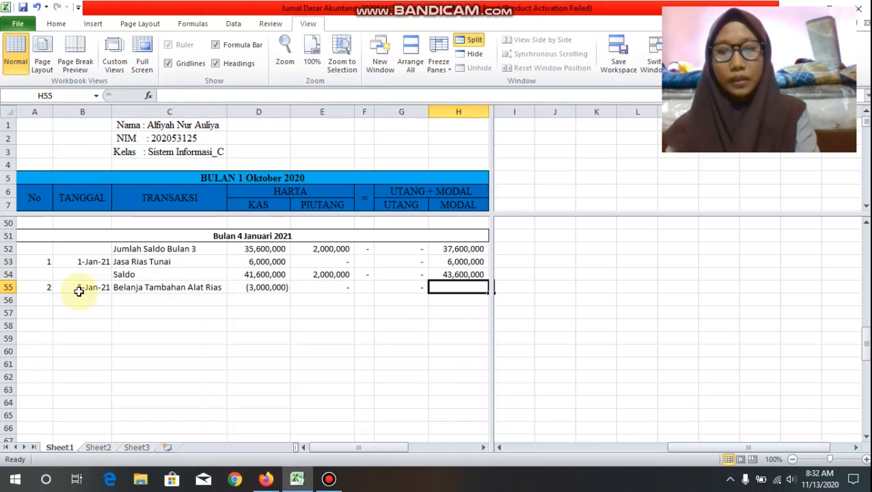
text(-3000)
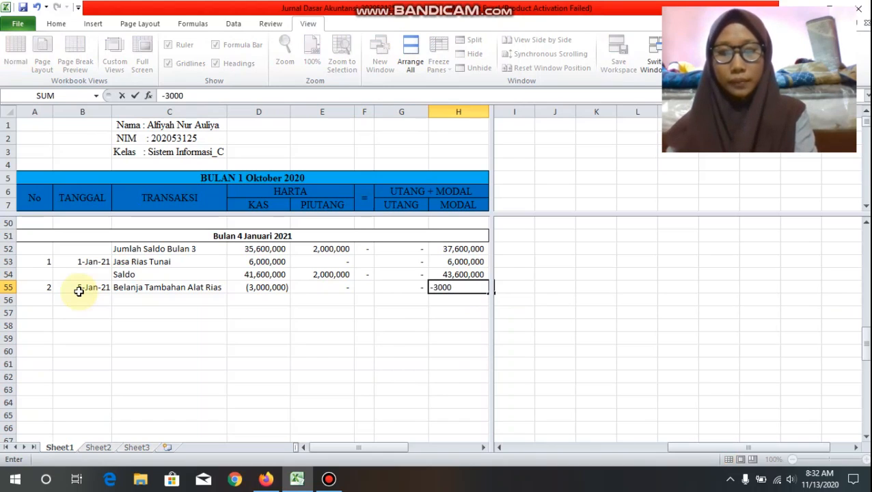
text(000)
Step: Label C56 "Saldo" and calculate the new cash balance in D56 with the formula =SUM(D54:D55)
click(123, 299)
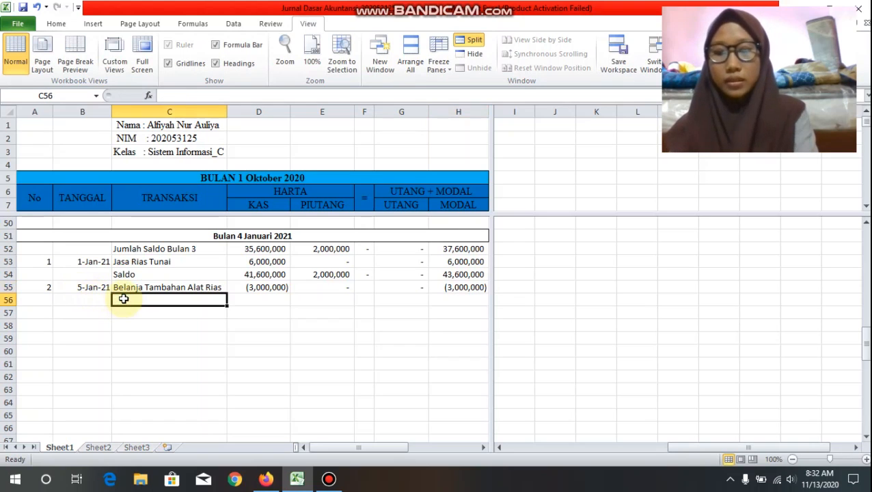
text(Saldo)
key(Tab)
text(=)
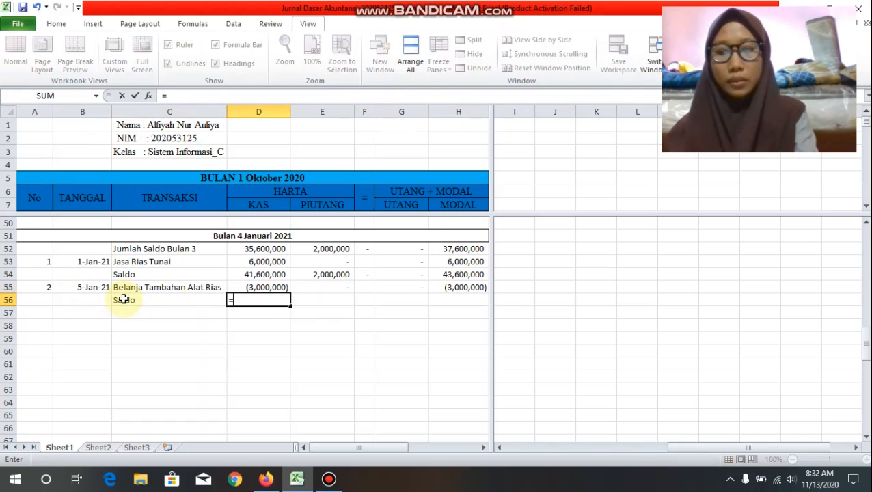
text(sum()
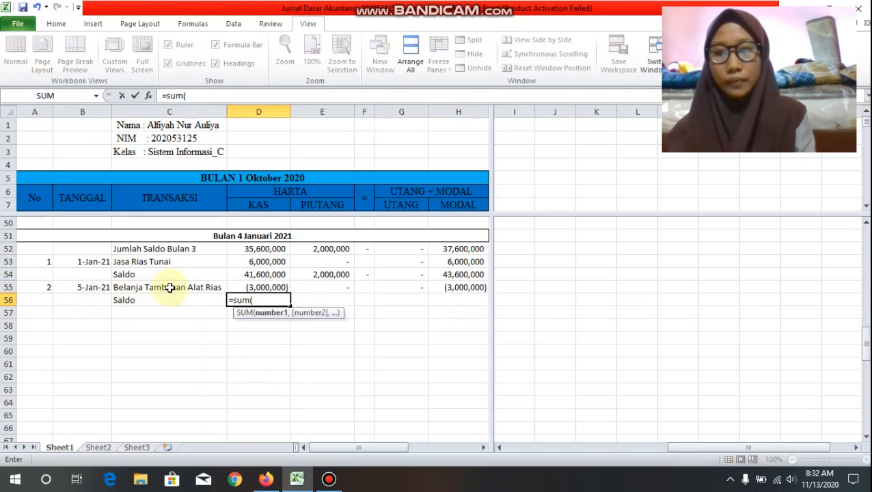
click(256, 275)
drag(257, 274, 257, 287)
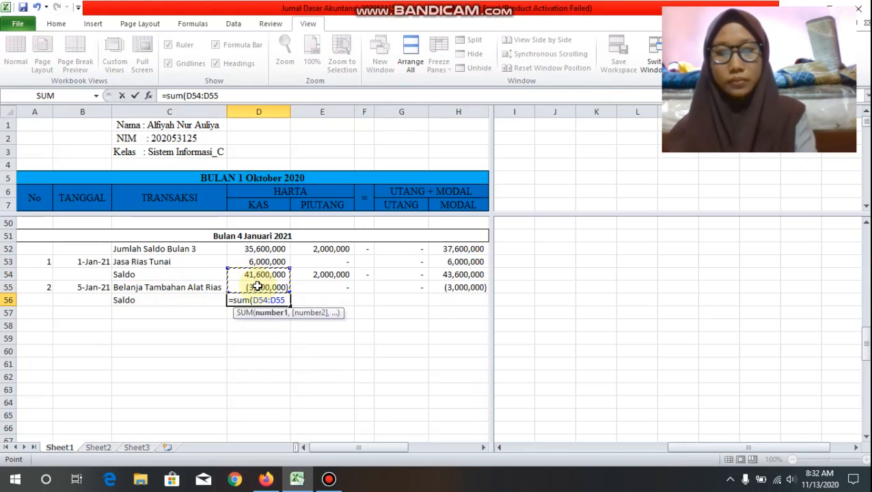
text())
key(Return)
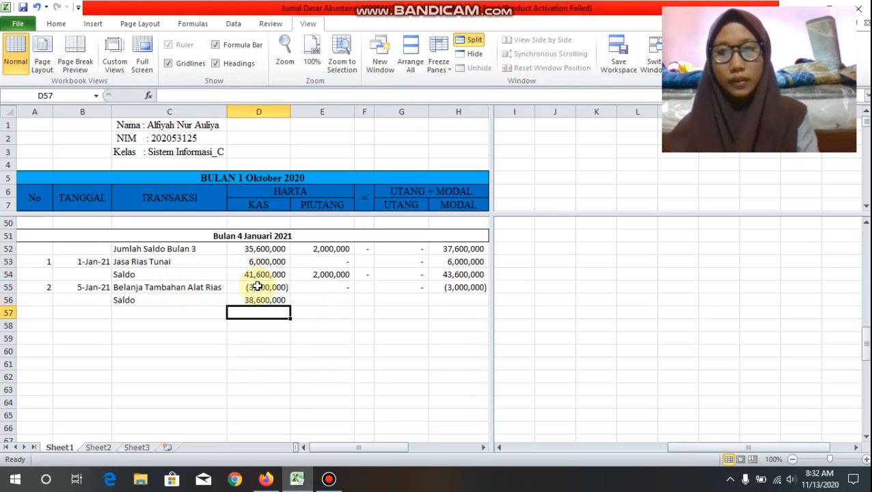
Step: Copy the balance formula from D56 across the row through H56
click(268, 303)
drag(290, 303, 467, 304)
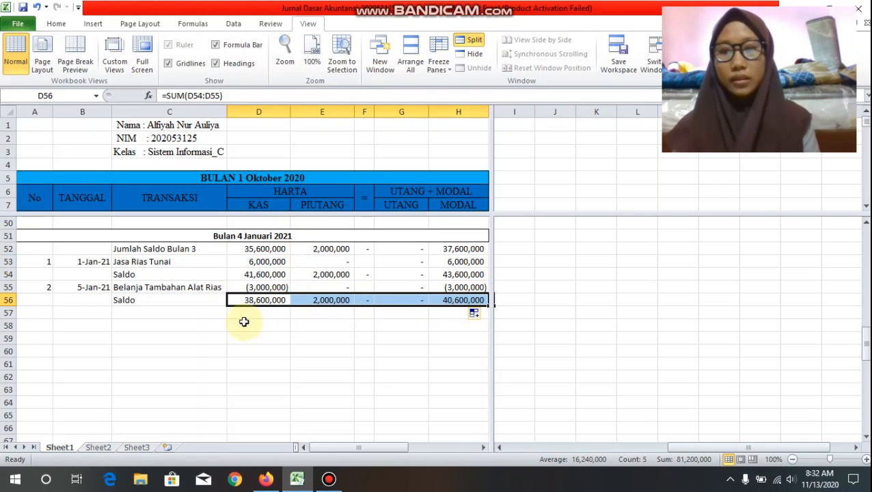
click(254, 300)
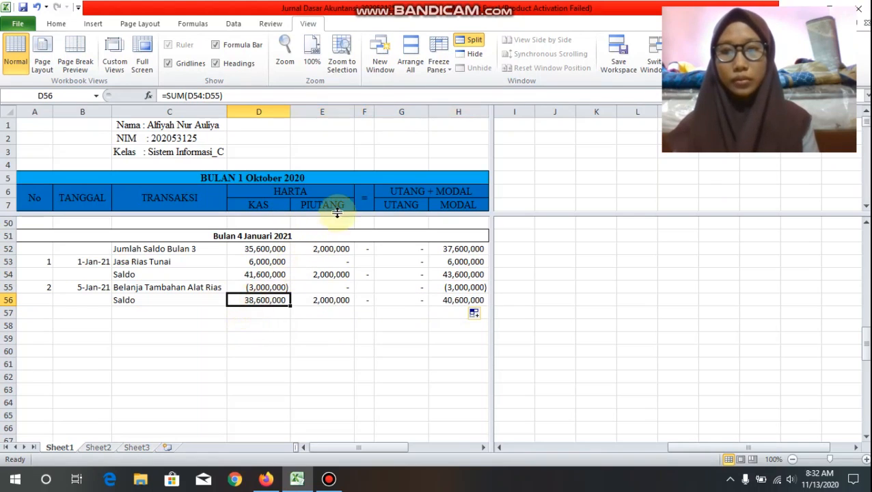
click(335, 301)
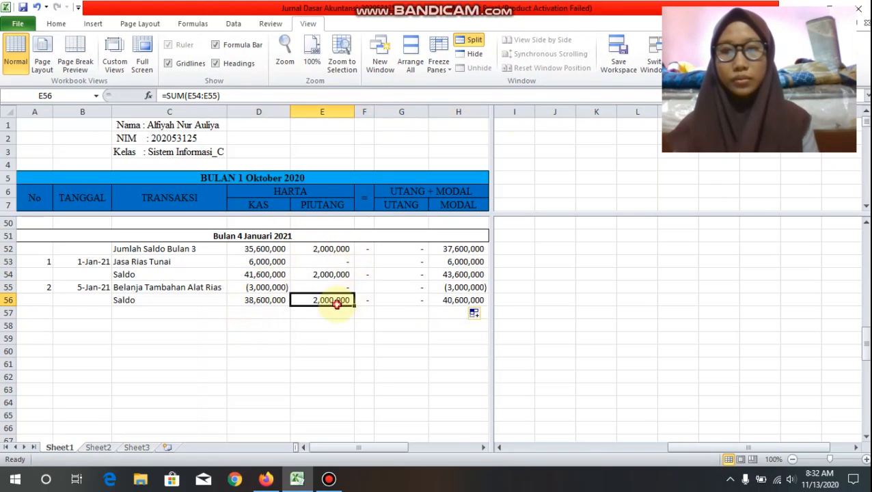
click(414, 301)
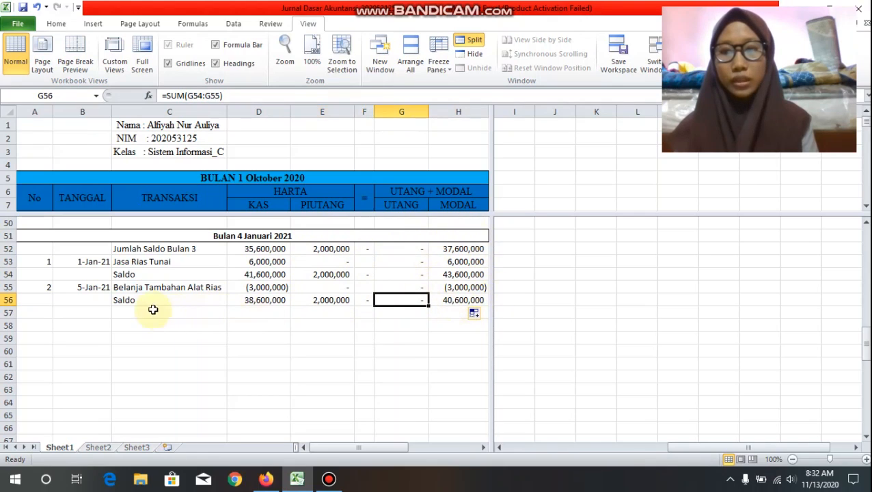
Step: Start the third transaction in row 57 with number 3 in A57 and the date 10-Jan-2021 in B57
click(45, 312)
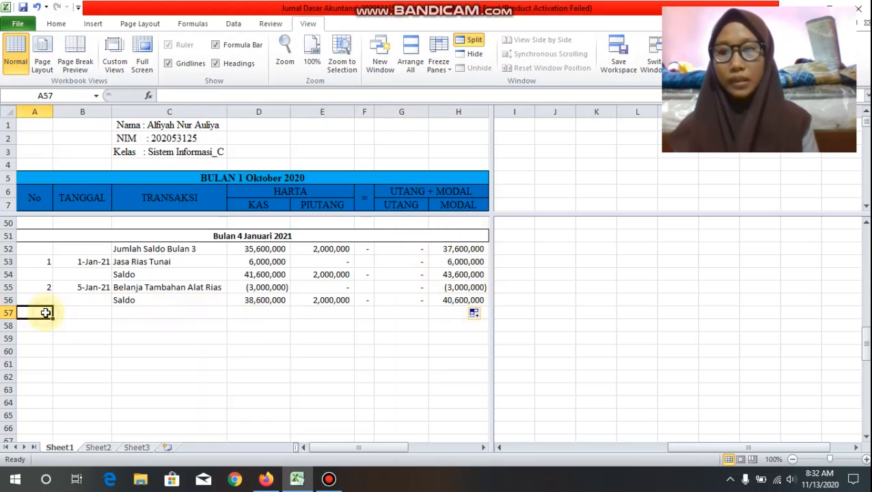
text(3)
key(Tab)
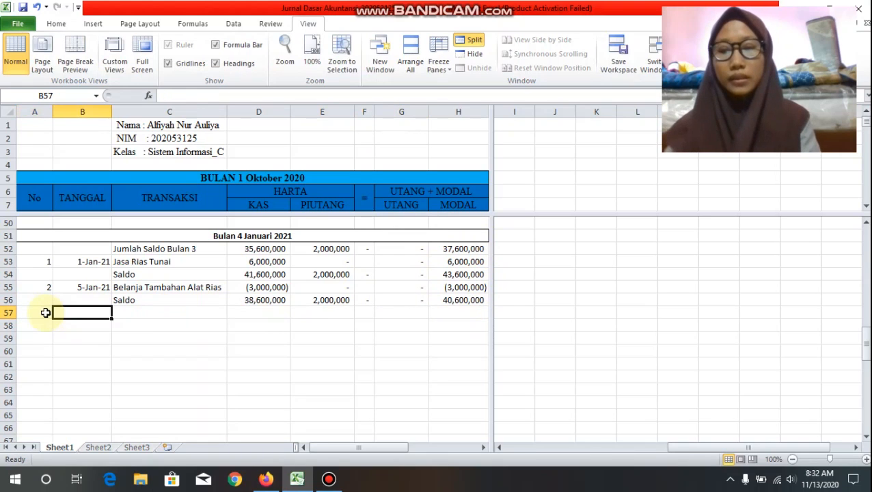
text(10-Ja)
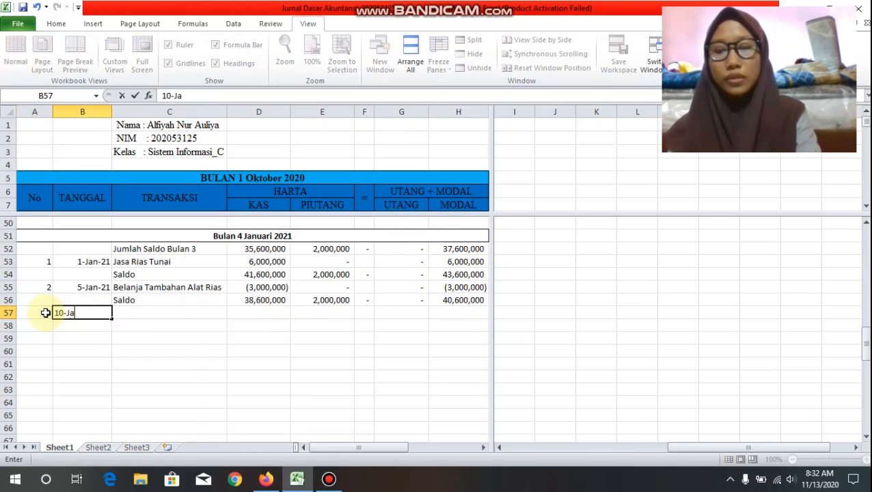
text(n-2021)
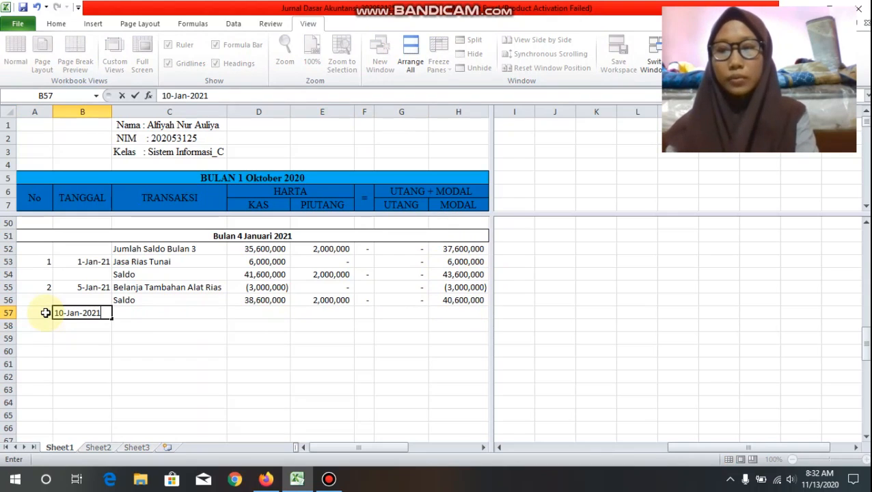
key(Tab)
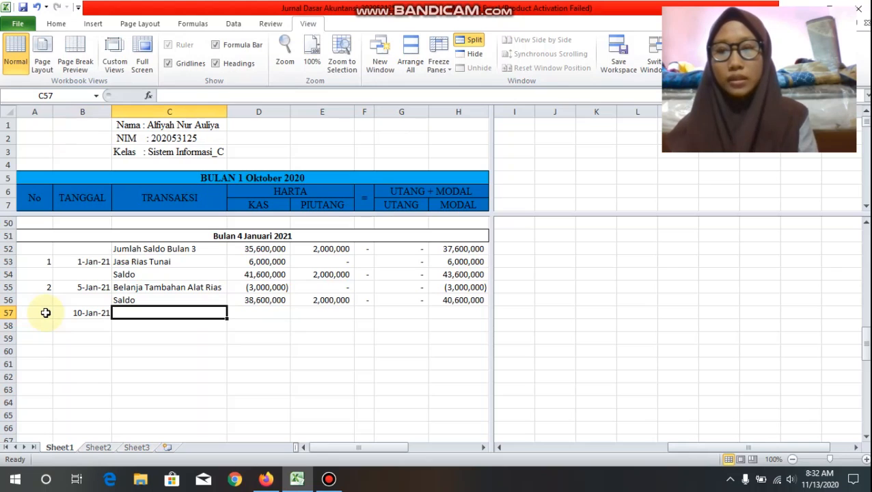
Step: Describe the third transaction in C57 as "Jasa Rias Kredit"
text(Ja)
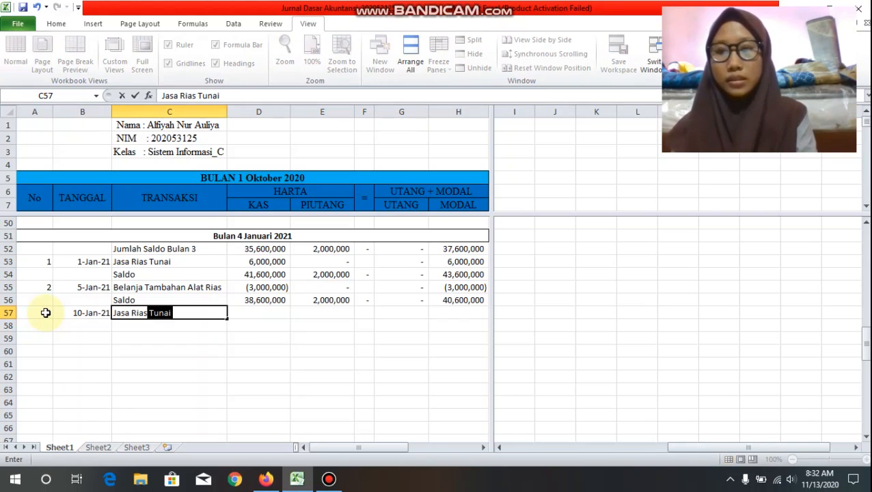
text(sa Rias )
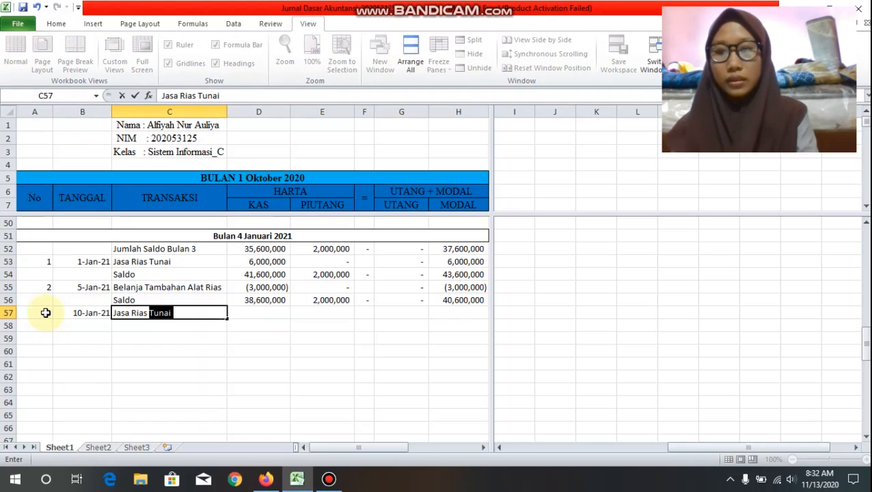
text(Kredit)
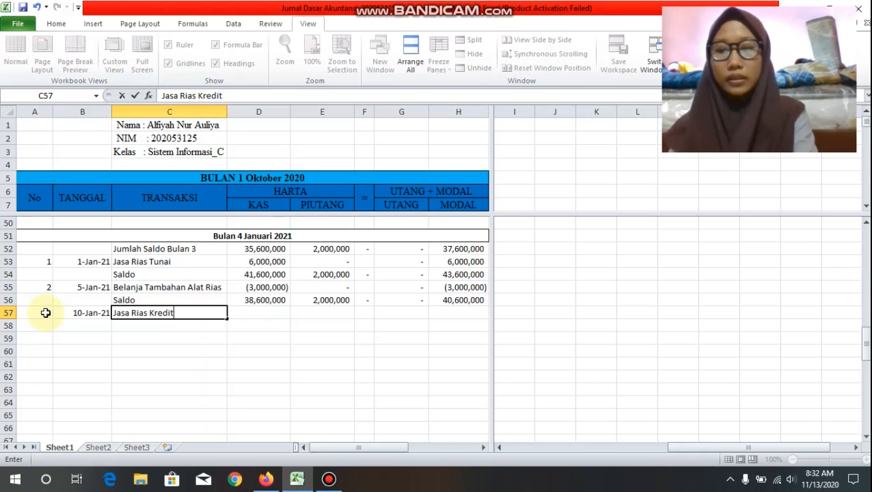
key(Tab)
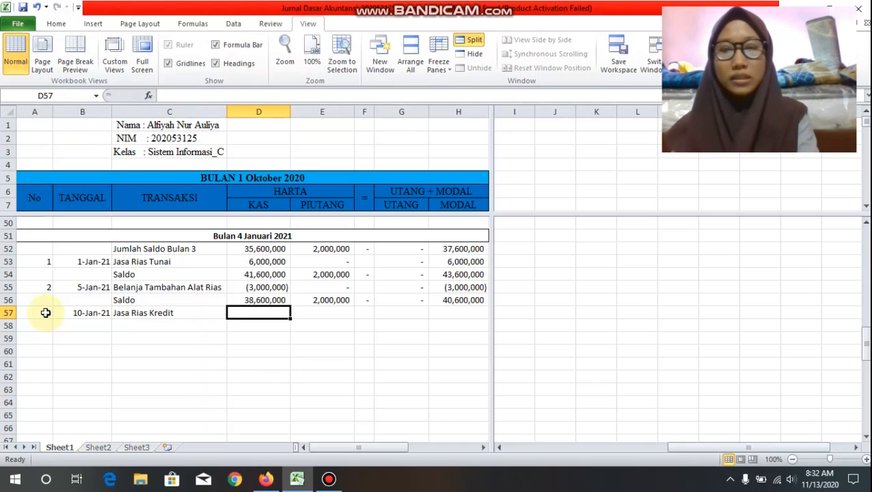
Step: Enter a cash amount of 0 in D57 and a PIUTANG amount of 1000000 in E57
text(0)
key(Tab)
text(1)
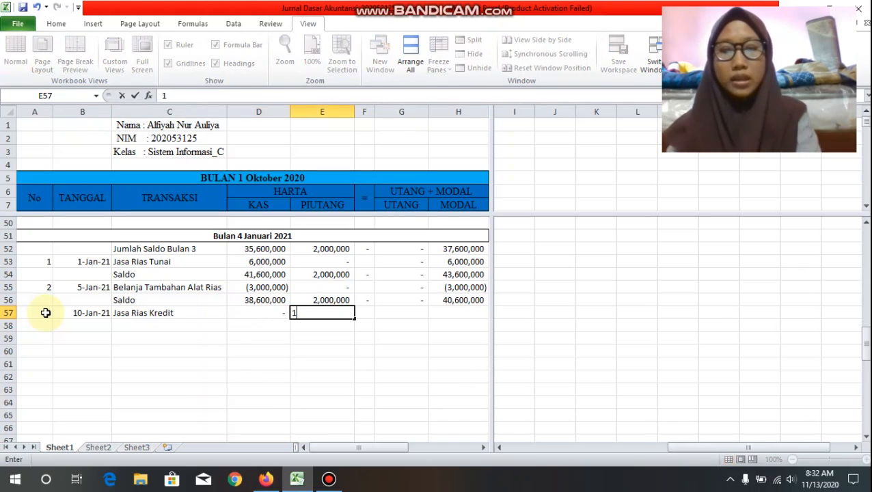
text(000000)
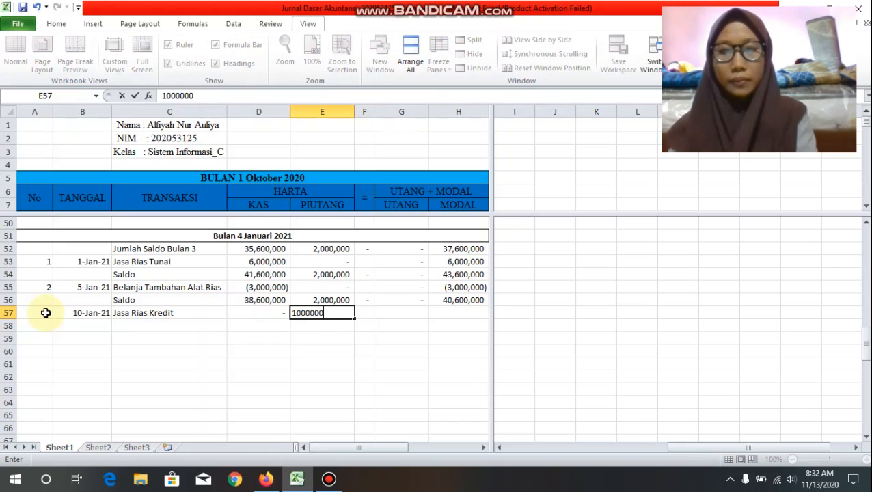
key(Tab)
Step: Enter 0 as the UTANG amount in G57 and 1000000 as the MODAL amount in H57
key(Tab)
text(0)
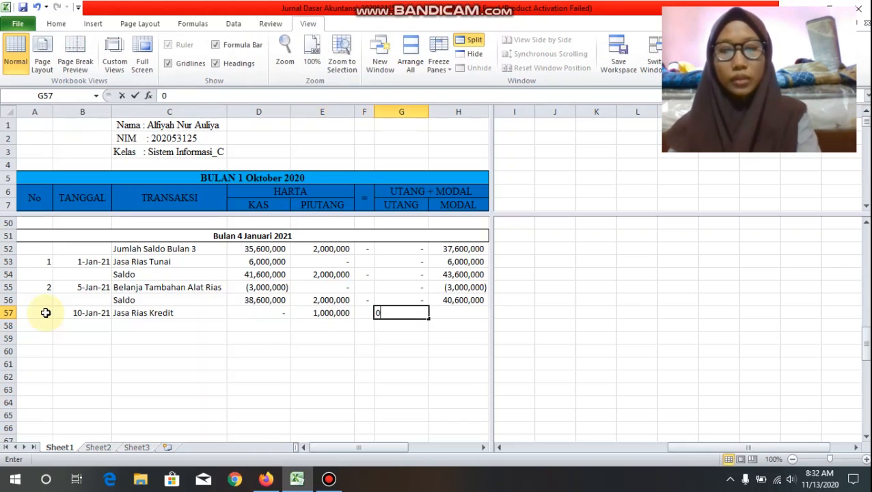
key(Tab)
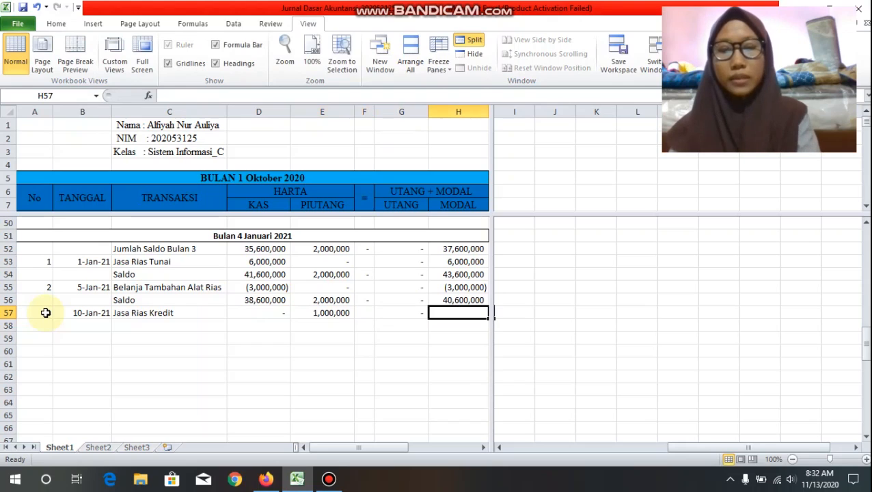
text(1000000)
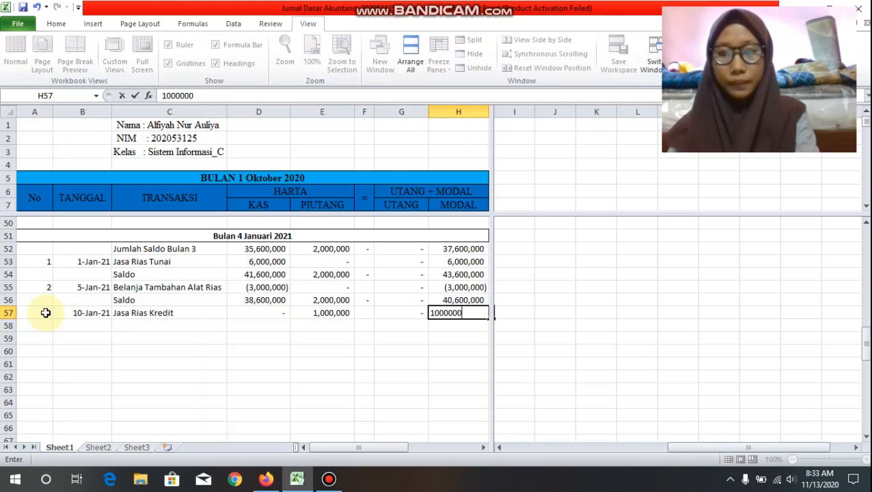
Step: Label C58 "Saldo" and carry the previous cash balance into D58 with the formula =D56
click(123, 327)
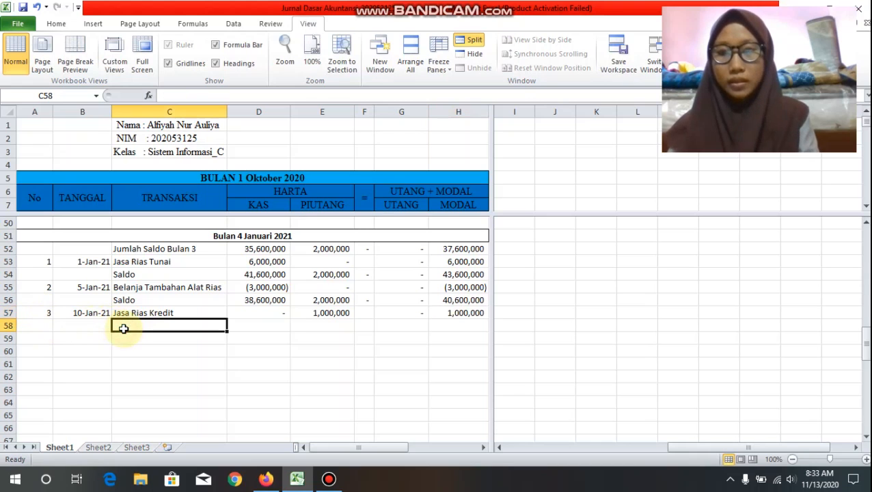
text(Saldo)
key(Tab)
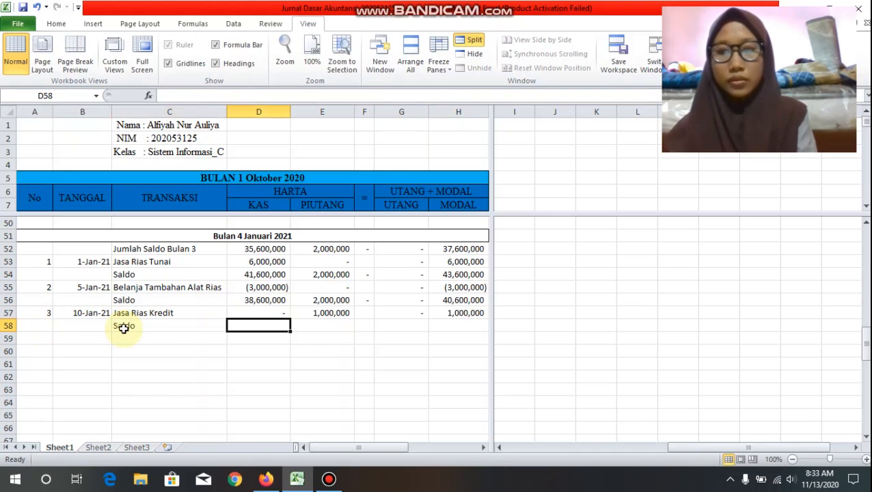
text(=)
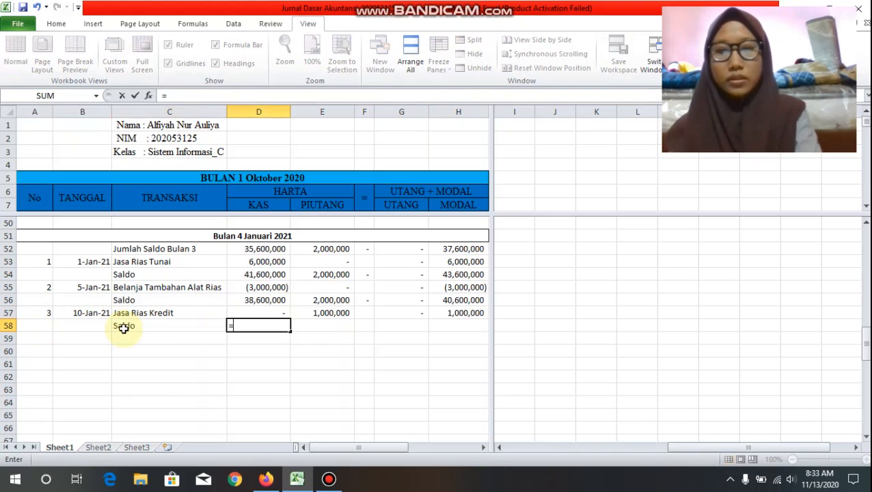
click(239, 303)
key(Return)
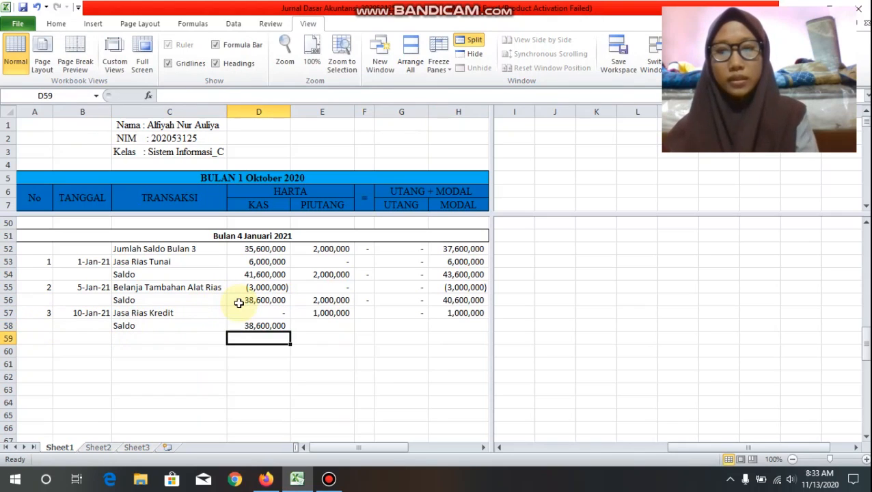
click(280, 325)
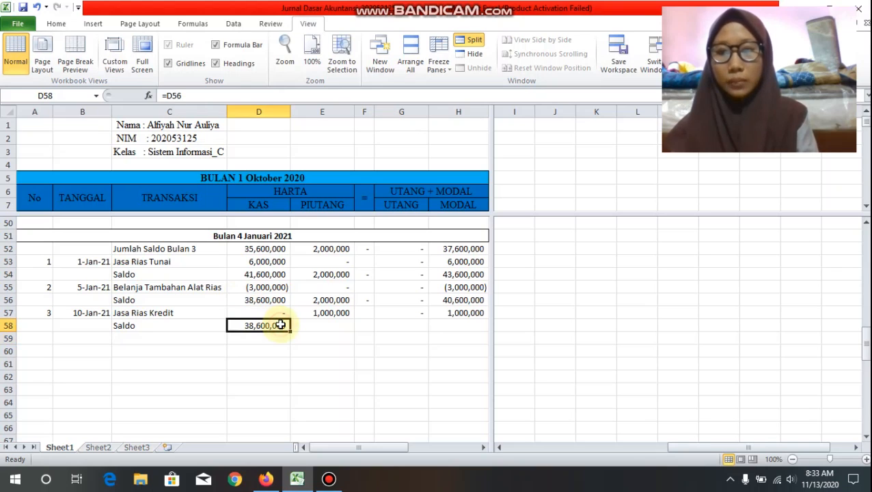
Step: Calculate the new PIUTANG balance in E58 with the formula =SUM(E56:E57)
click(318, 326)
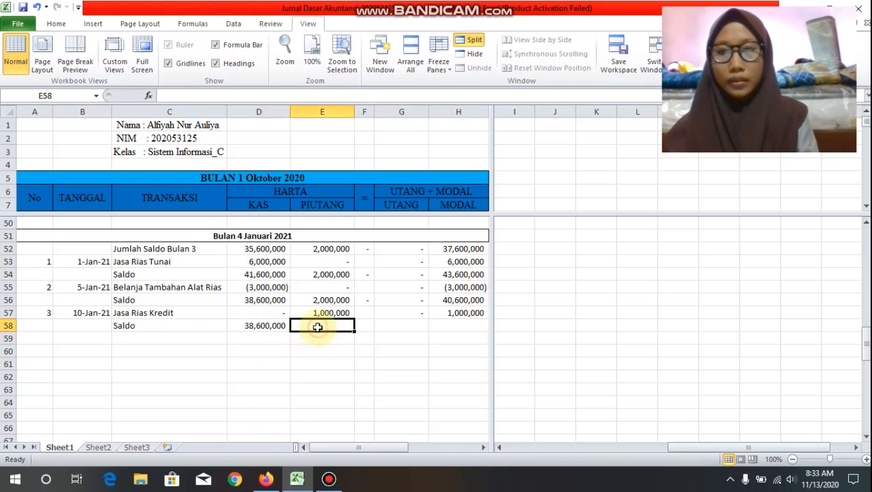
text(=)
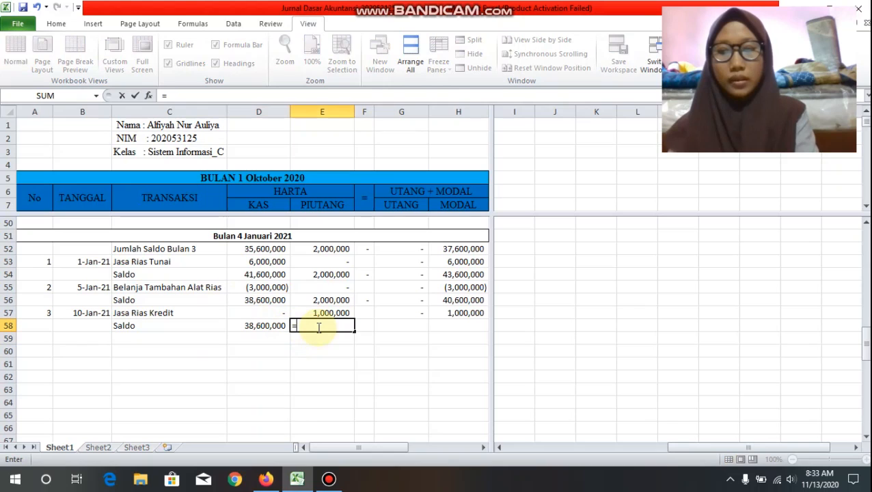
text(sum)
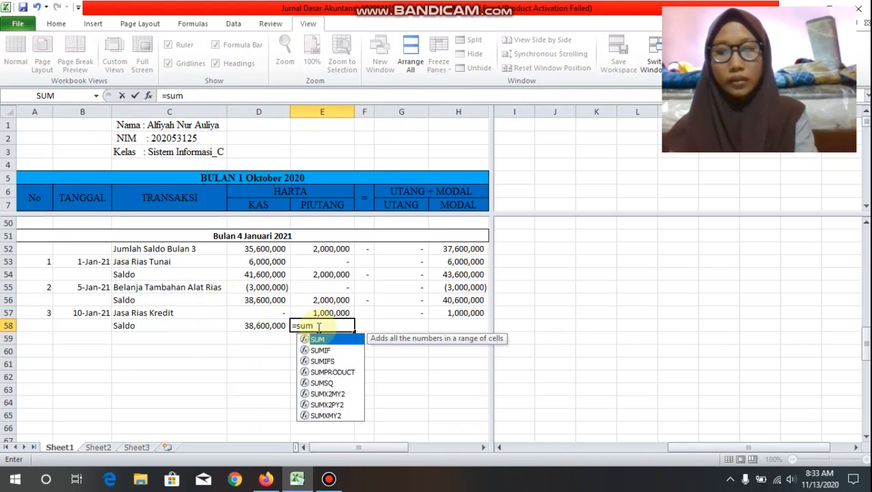
text(()
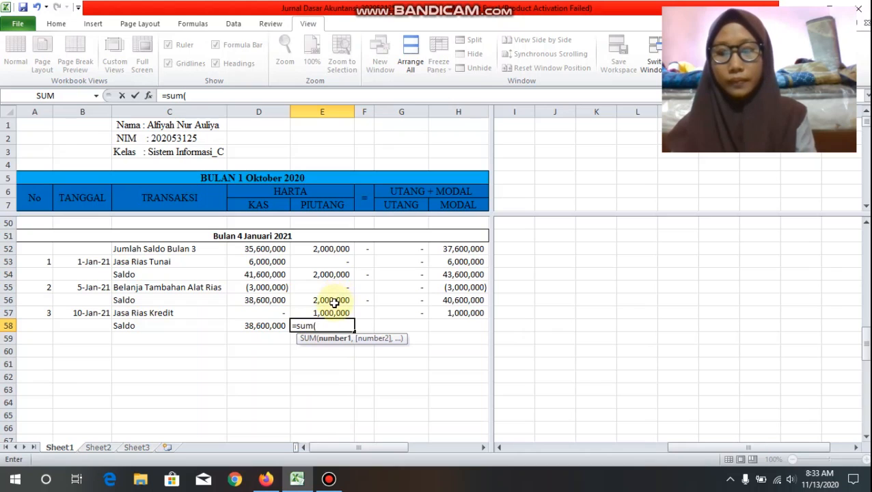
drag(334, 303, 334, 311)
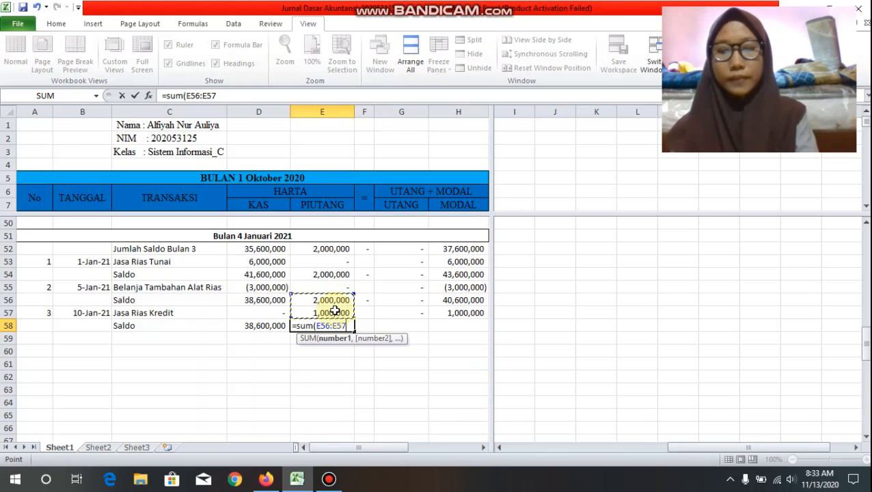
text())
key(Return)
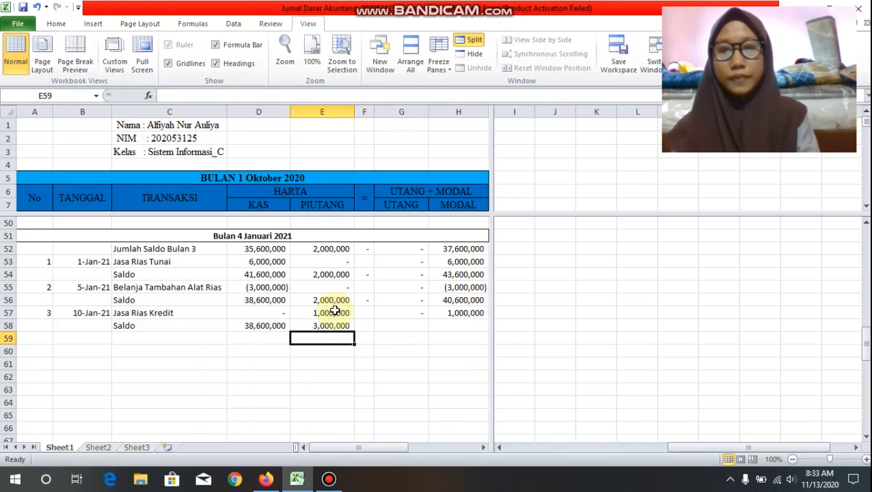
Step: Copy the balance formula from E58 across the row through H58 and check the resulting balances
click(347, 327)
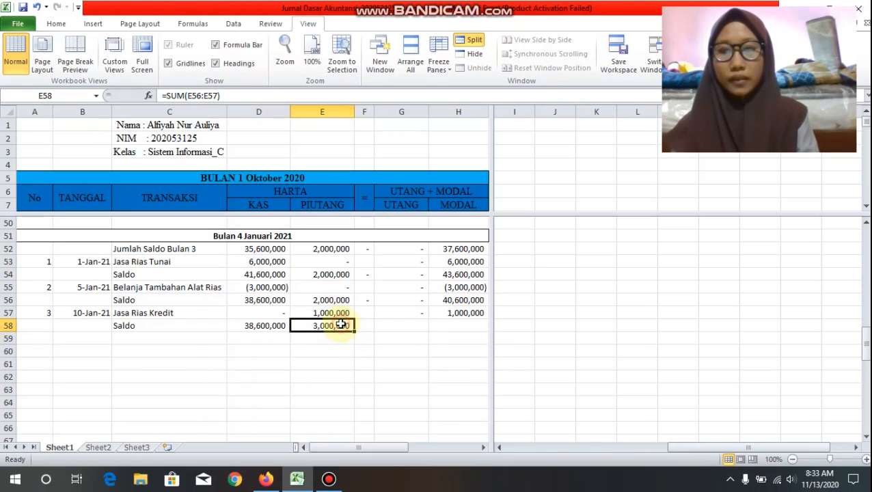
drag(352, 330, 472, 330)
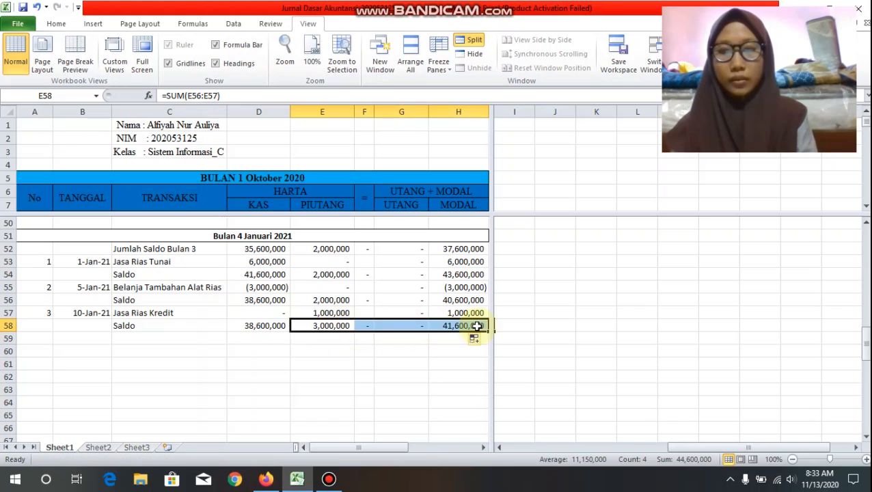
click(390, 361)
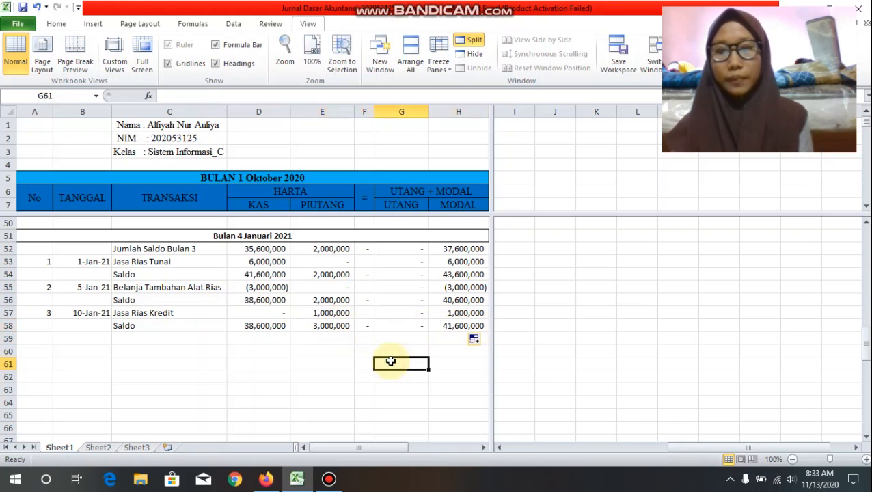
click(267, 330)
click(344, 331)
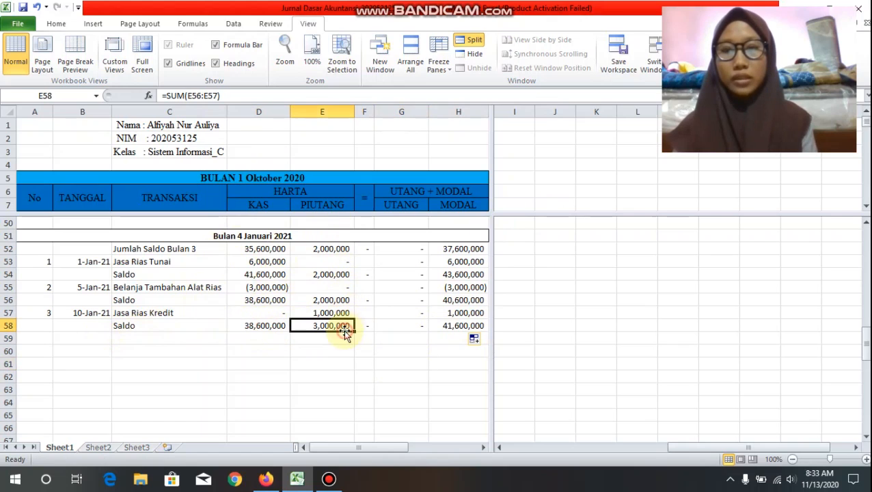
click(409, 324)
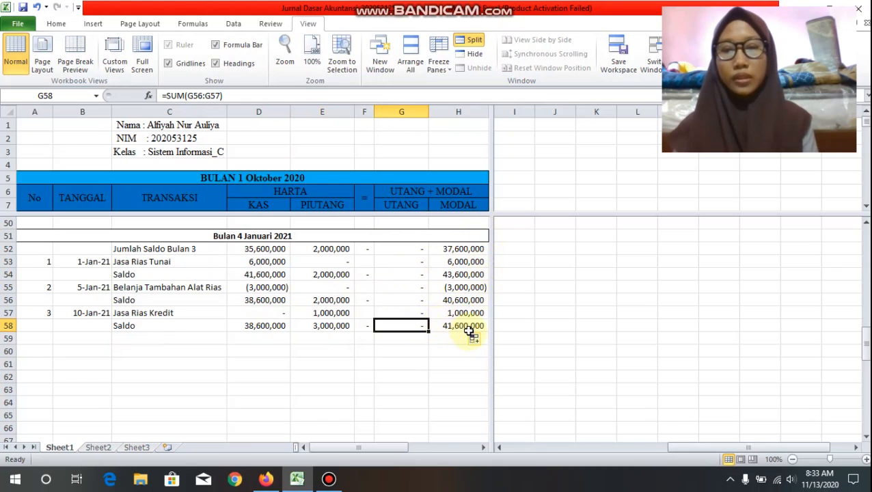
click(51, 338)
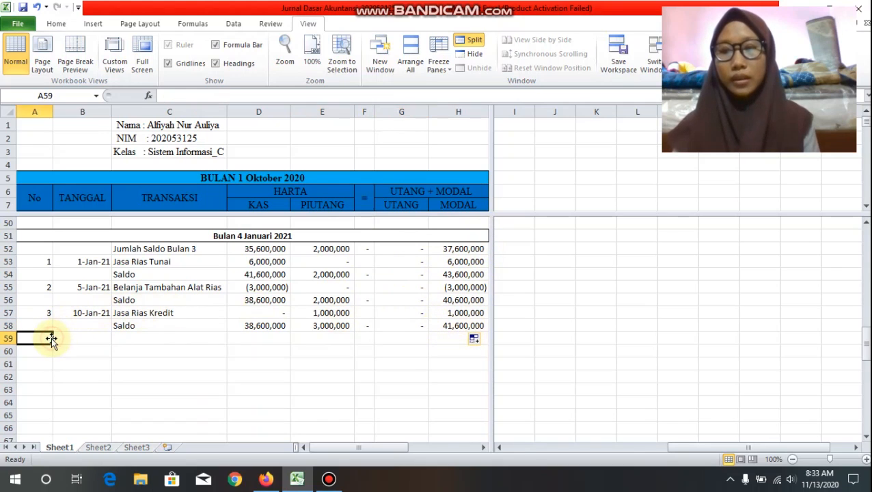
Step: Start transaction 4 in row 59 with the date 15-Jan-2021 and the description "Biaya Promosi Radio"
text(4)
key(Tab)
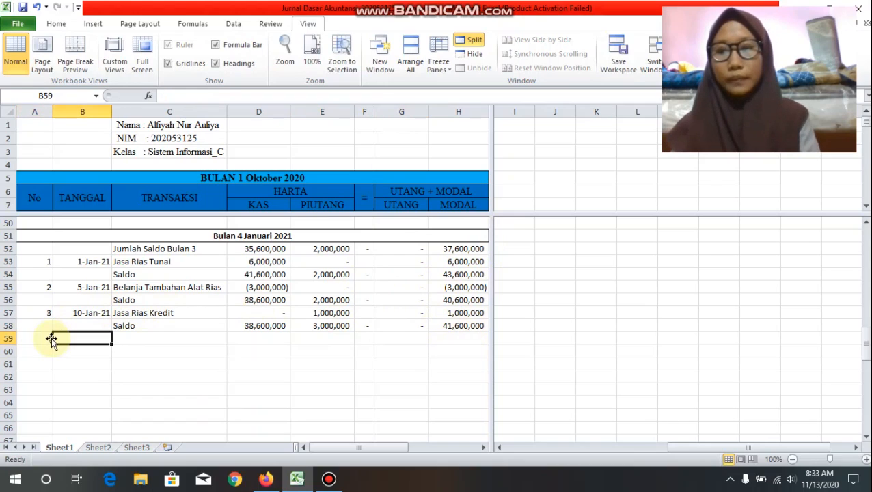
text(15-)
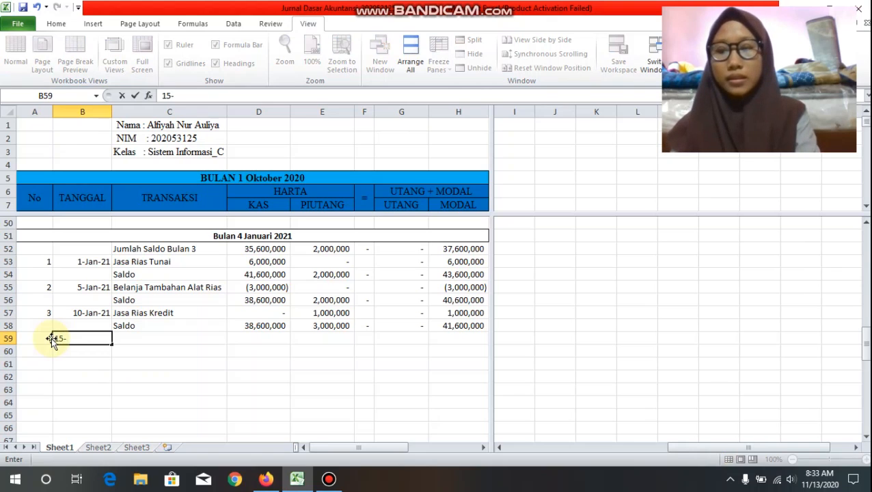
text(Jan-2021)
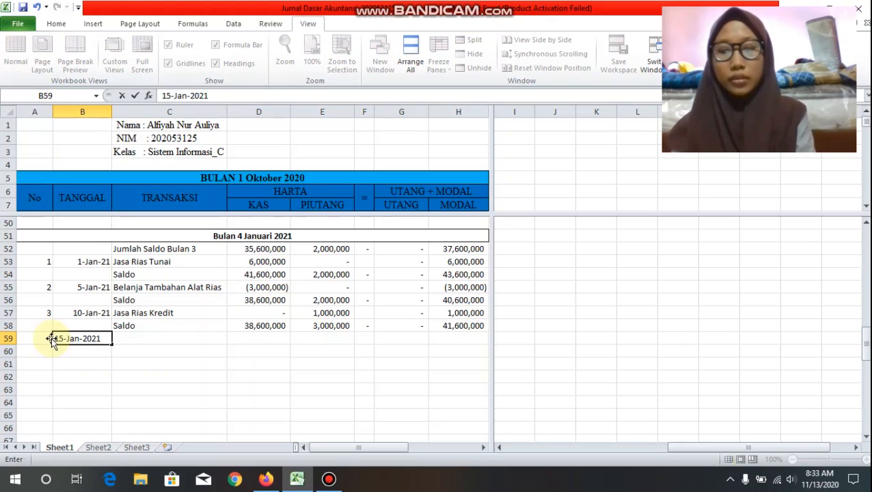
key(Tab)
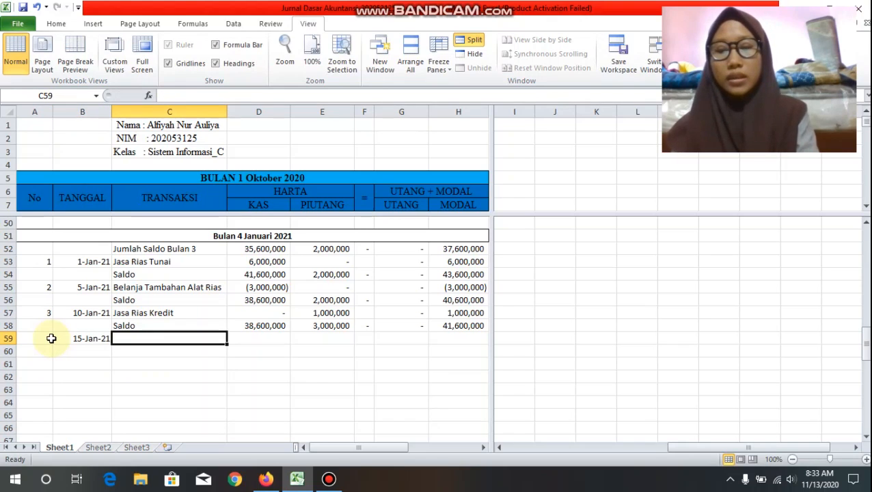
text(Biaya)
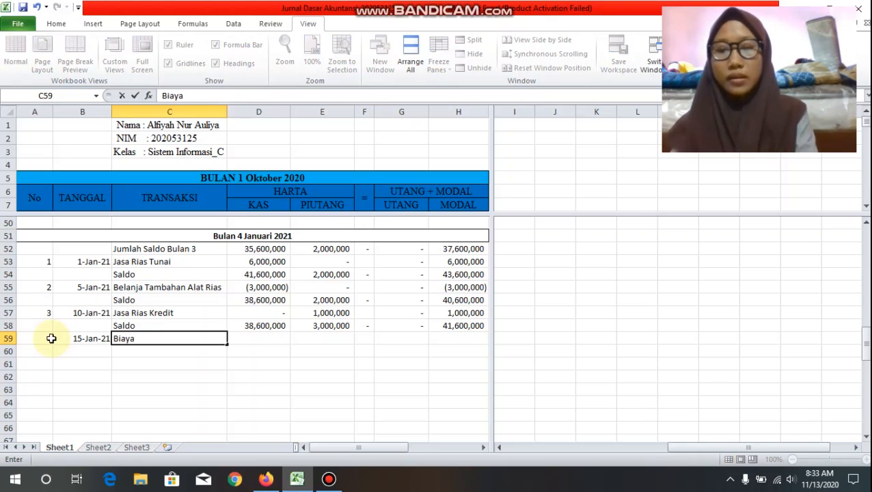
text( Promos)
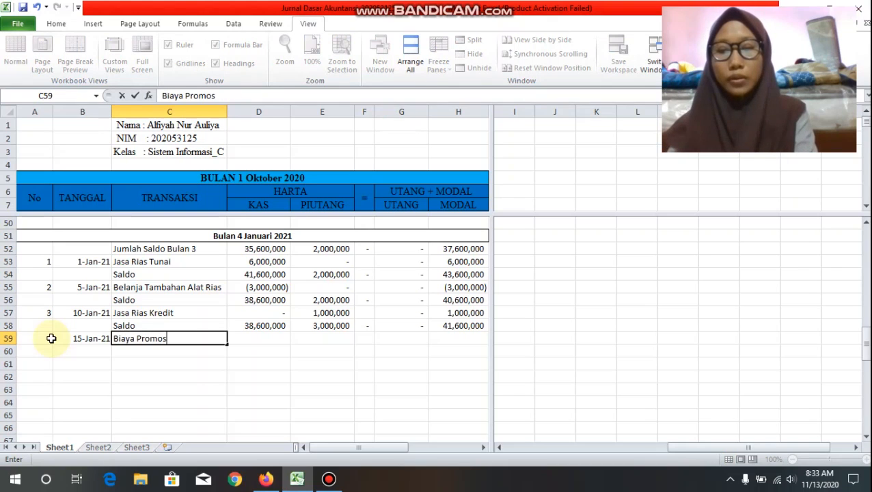
text(i Ras)
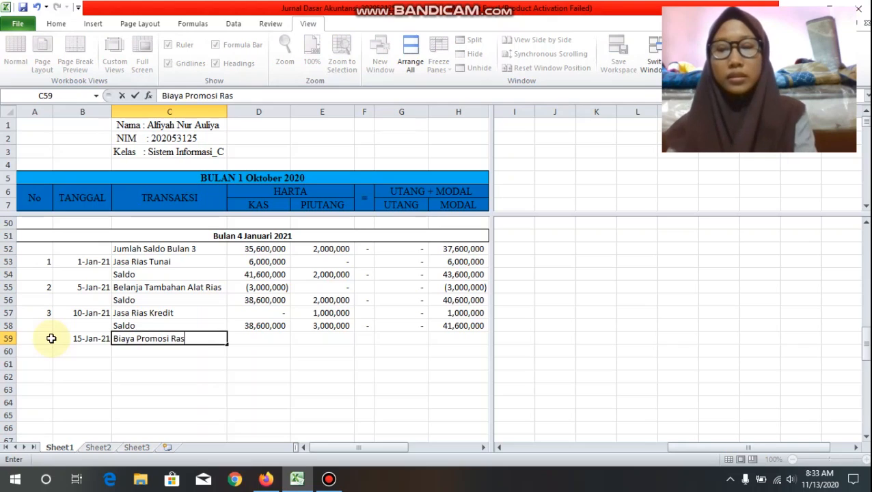
key(BackSpace)
text(dio)
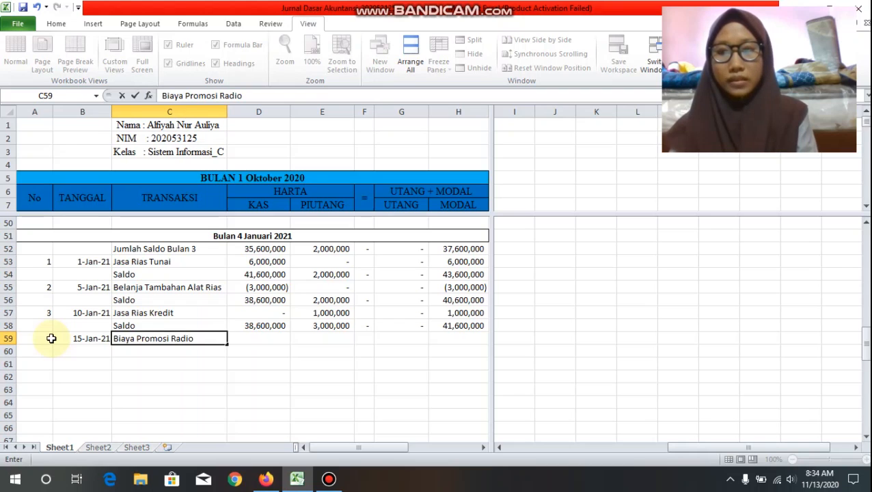
key(Tab)
Step: Enter the row 59 amounts: -300000 for KAS, 0 for PIUTANG, 0 for UTANG and -300000 for MODAL
text(-3000)
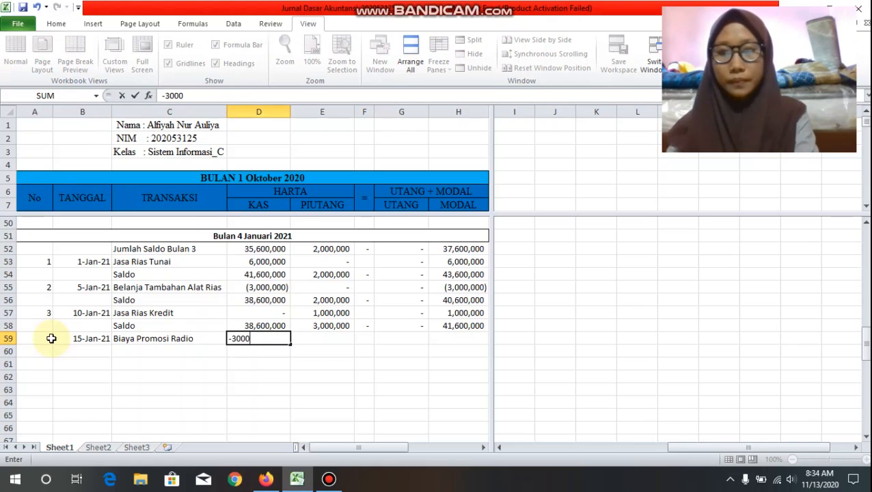
text(00)
key(Tab)
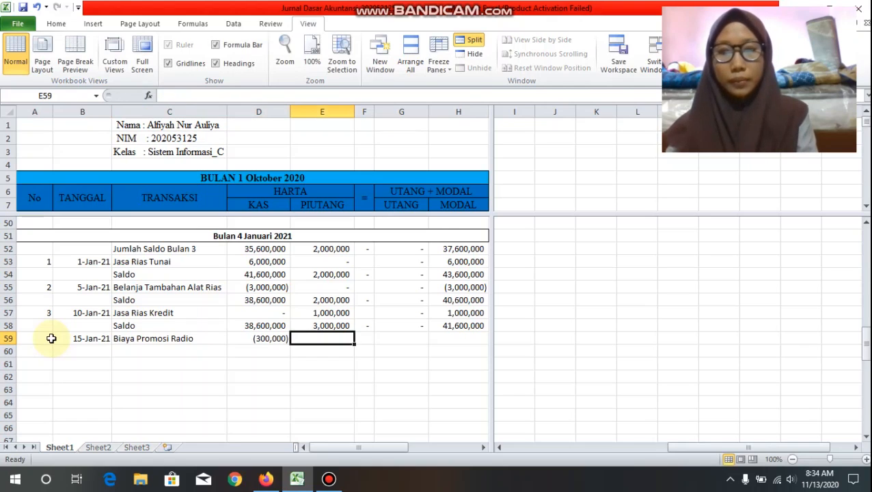
text(0)
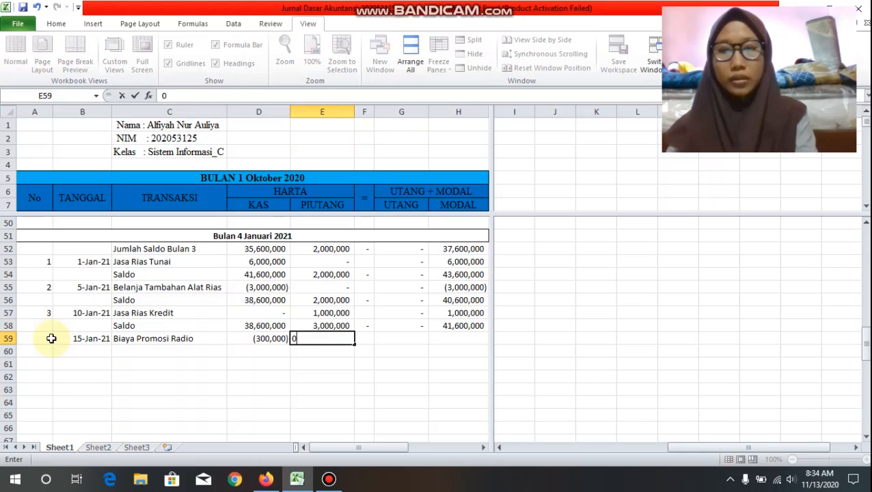
key(Tab)
key(Tab)
text(0)
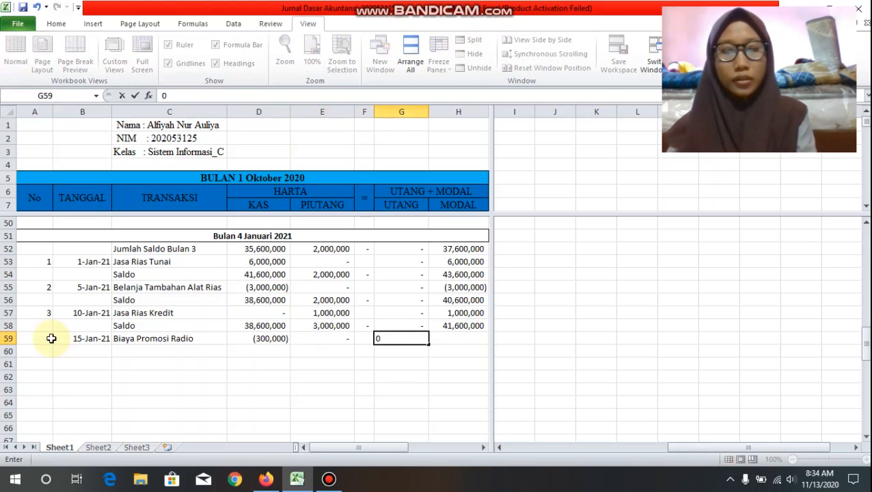
key(Tab)
text(-300000)
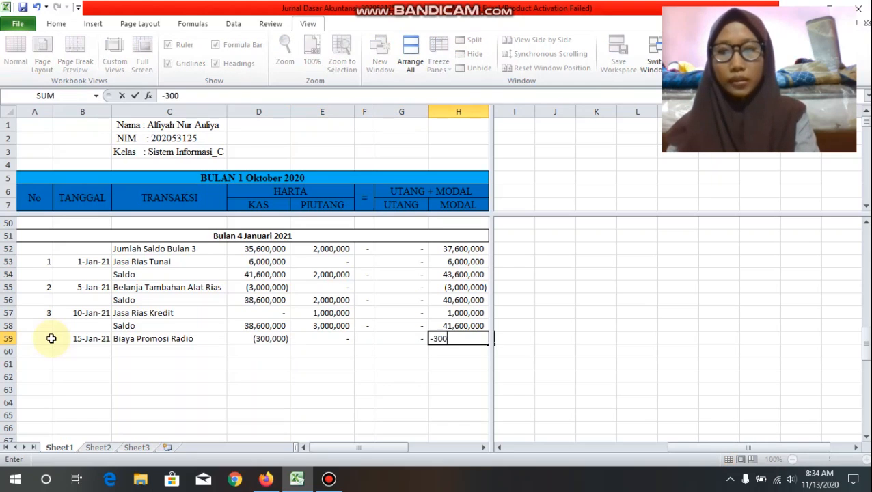
Step: Label C60 "Saldo" and calculate the new KAS balance in D60 with the formula =SUM(D58:D59)
click(123, 351)
text(saldo)
key(Tab)
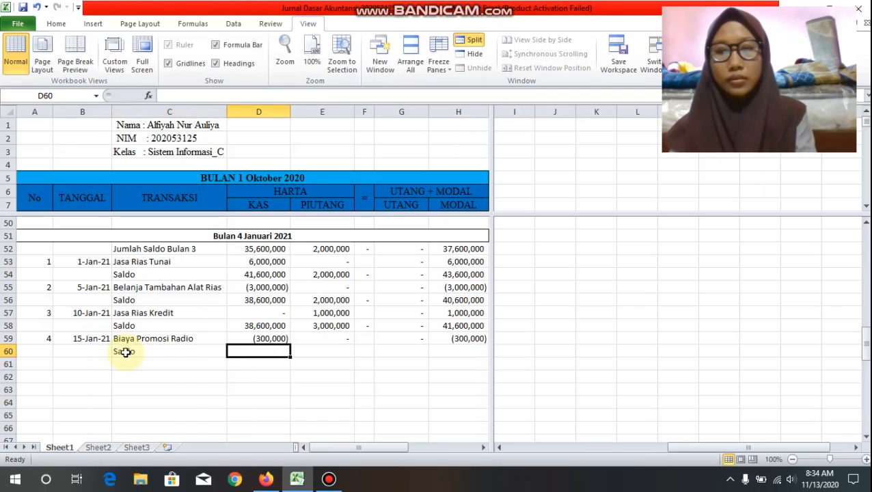
text(=sum()
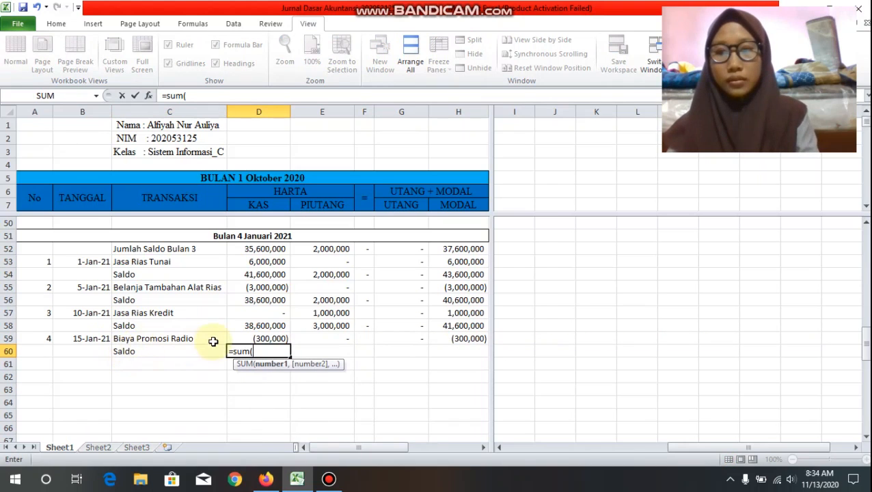
drag(259, 326, 263, 339)
text(_)
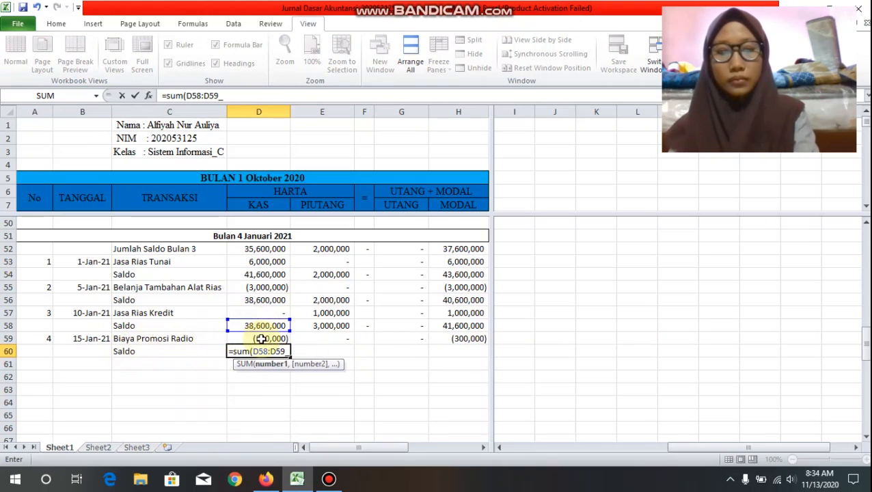
key(BackSpace)
text())
key(Return)
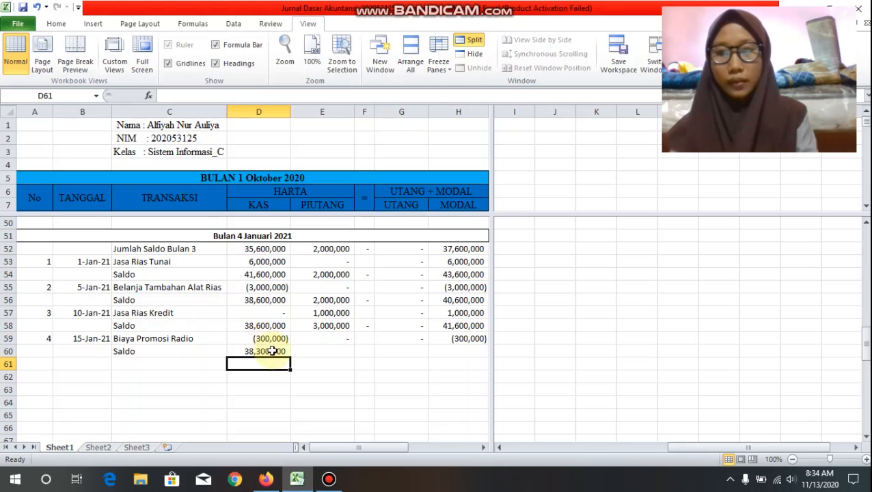
Step: Copy the balance formula from D60 across the row through H60 and check the copied formulas
click(272, 351)
drag(290, 357, 485, 364)
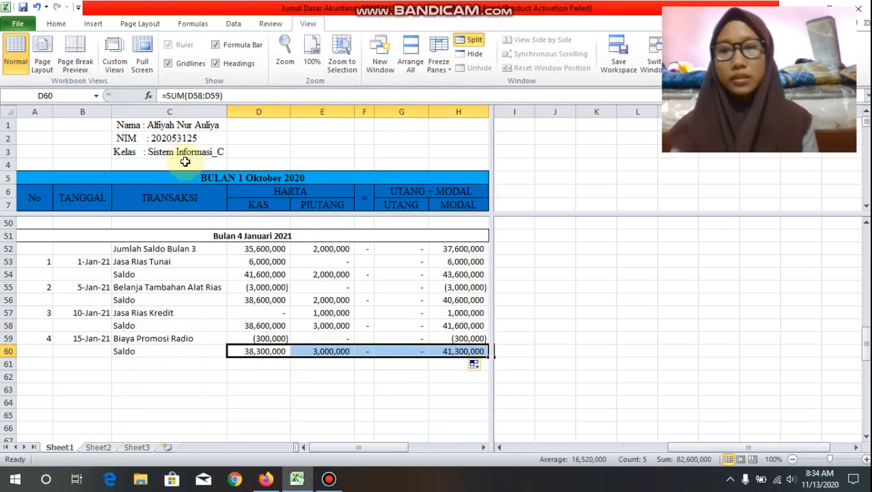
click(270, 355)
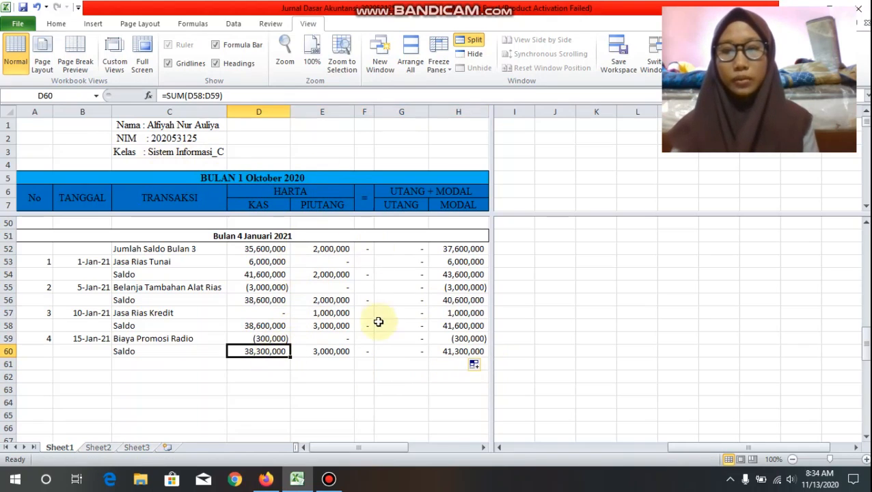
click(338, 352)
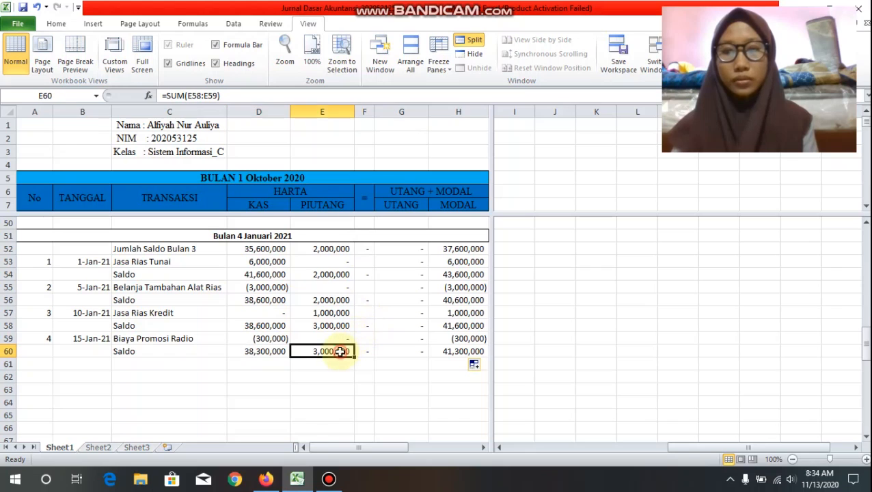
click(411, 351)
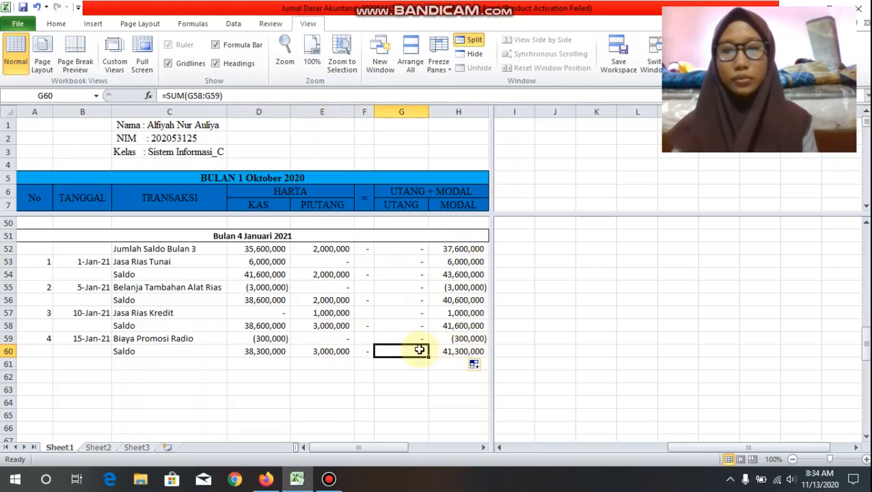
Step: Start transaction 5 in row 61 with the date 20-Jan-2021 and the description "Gaji Karyawan"
click(37, 365)
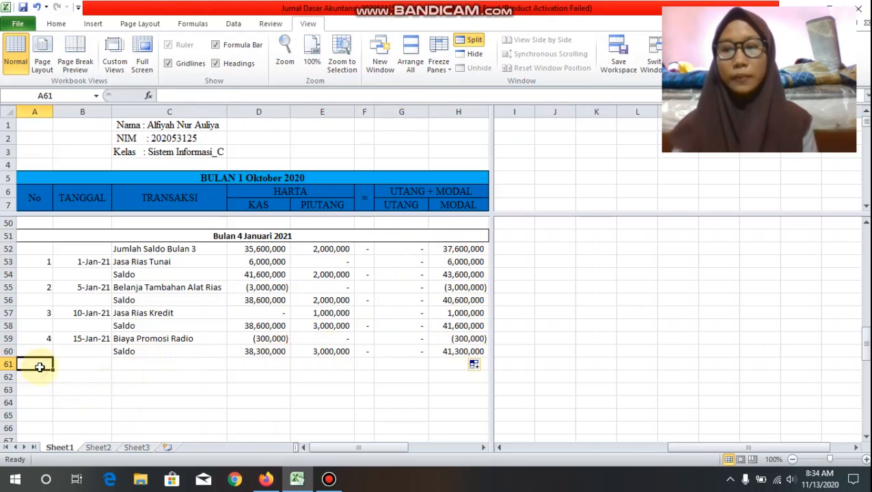
text(5)
key(Tab)
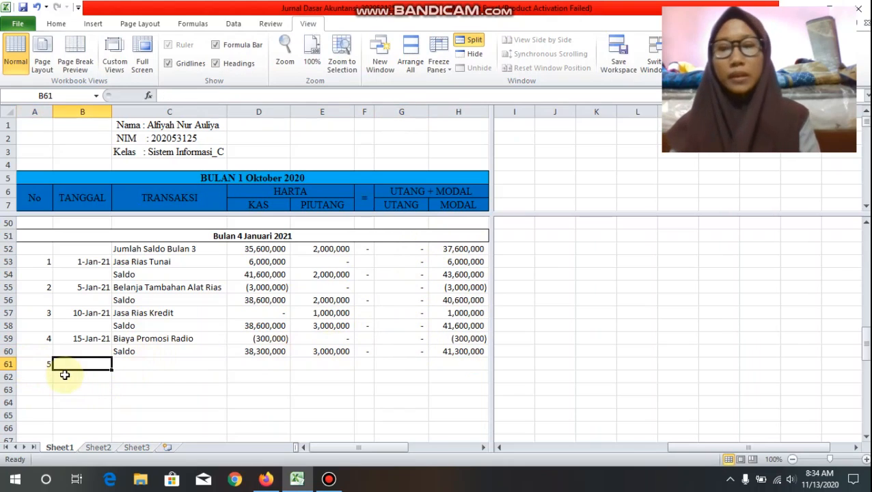
text(20-)
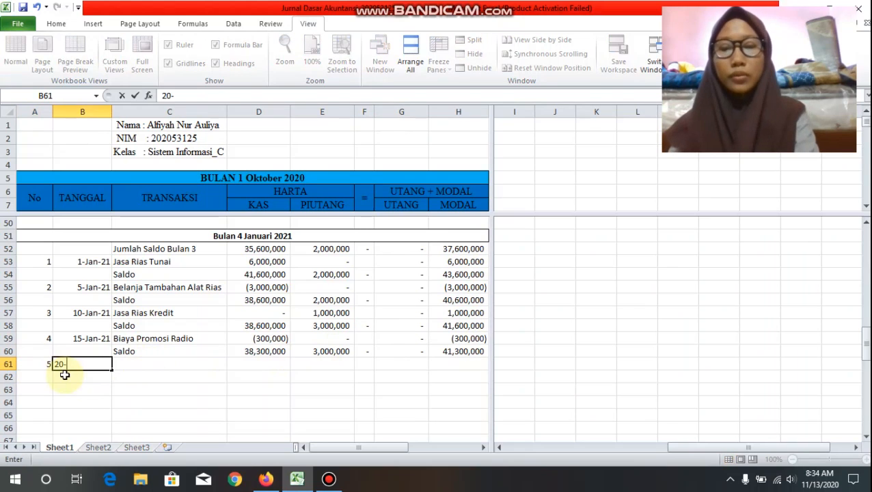
text(Jan-2021)
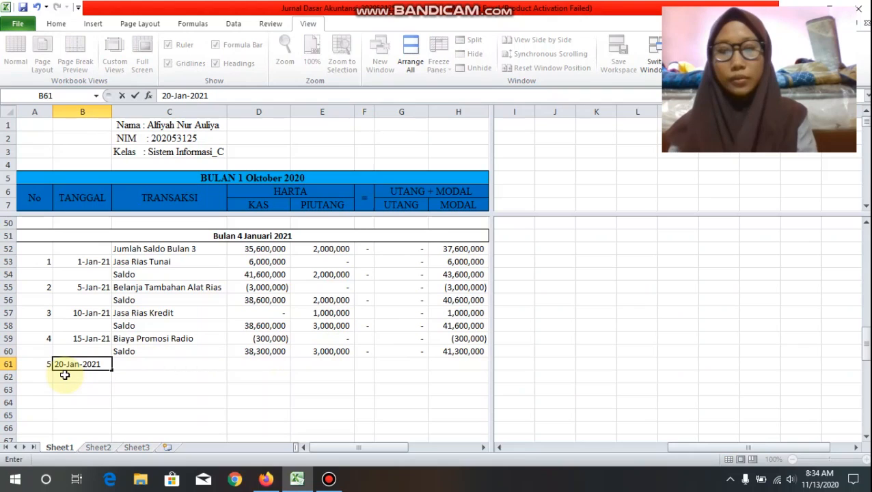
key(Tab)
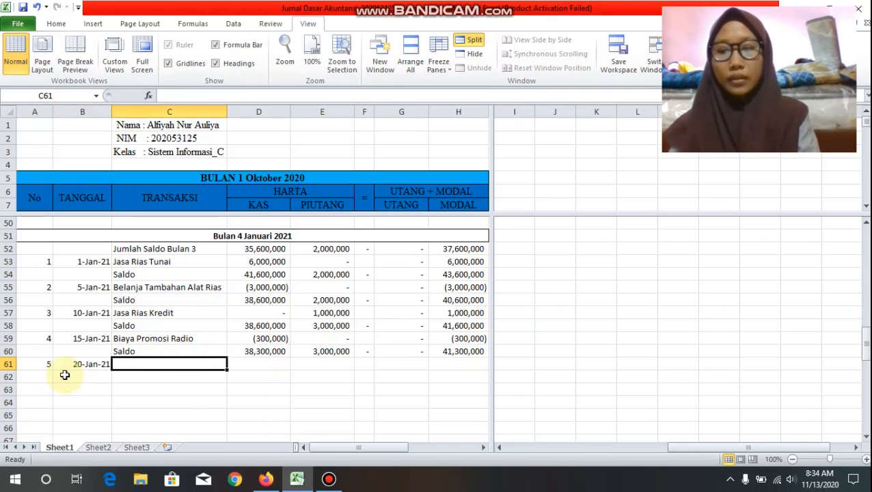
text(Gaji)
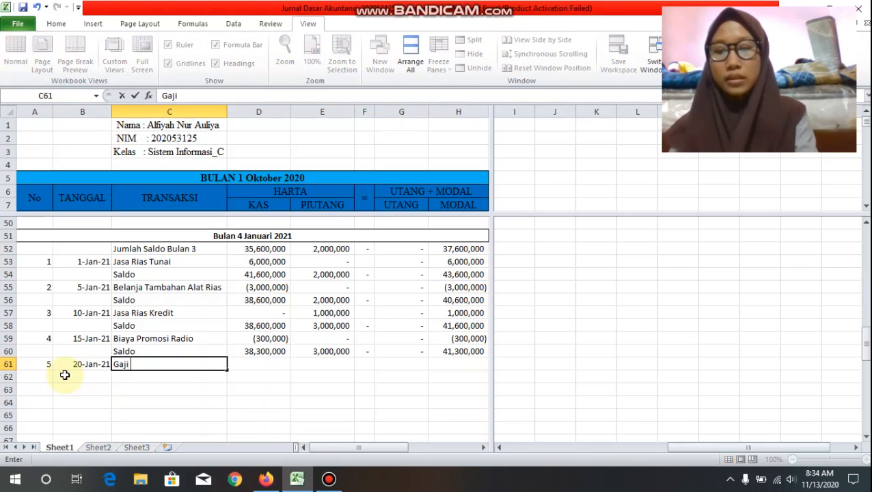
text( Karyawa)
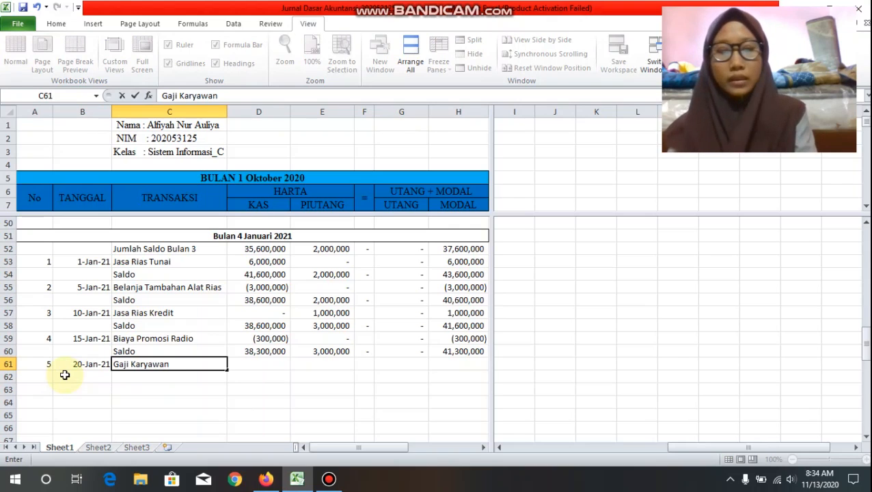
text(n)
key(Tab)
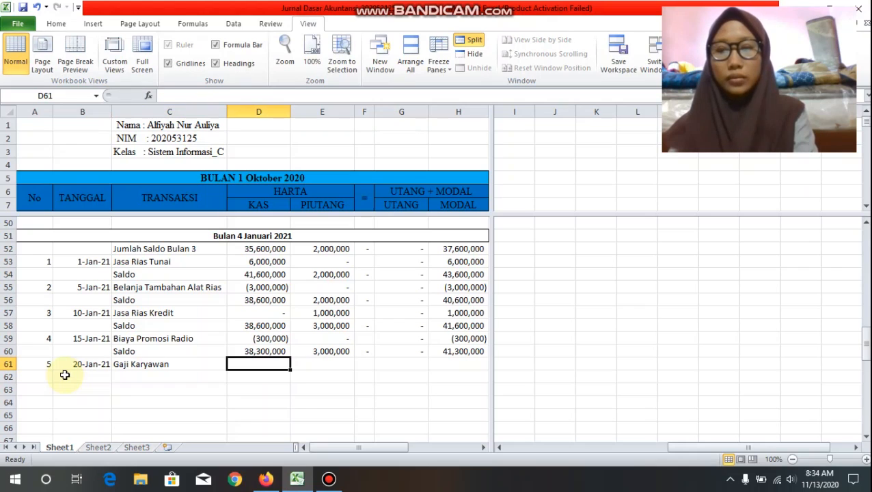
Step: Enter the row 61 amounts: -100000 for KAS, 0 for PIUTANG, 0 for UTANG and -100000 for MODAL
text(-)
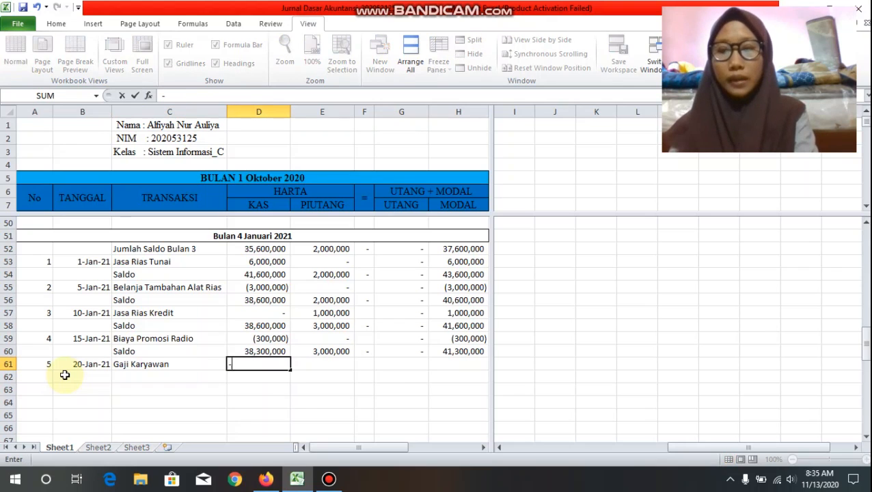
text(100000)
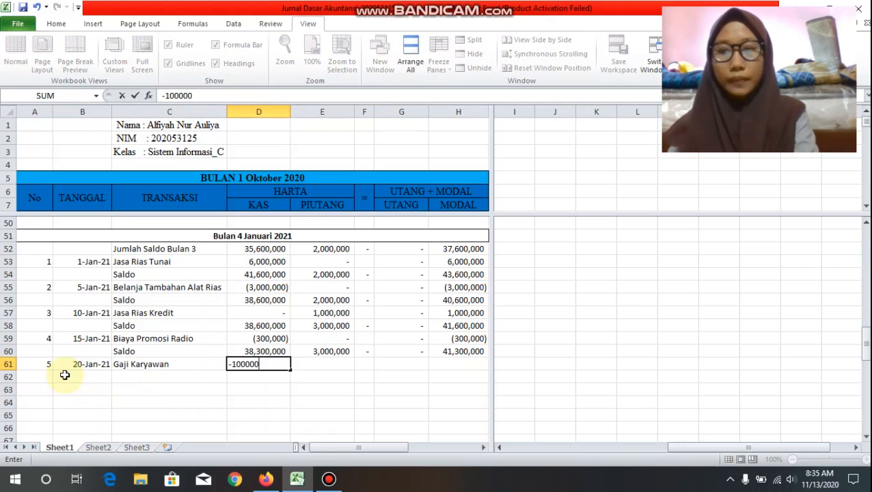
key(Tab)
text(0)
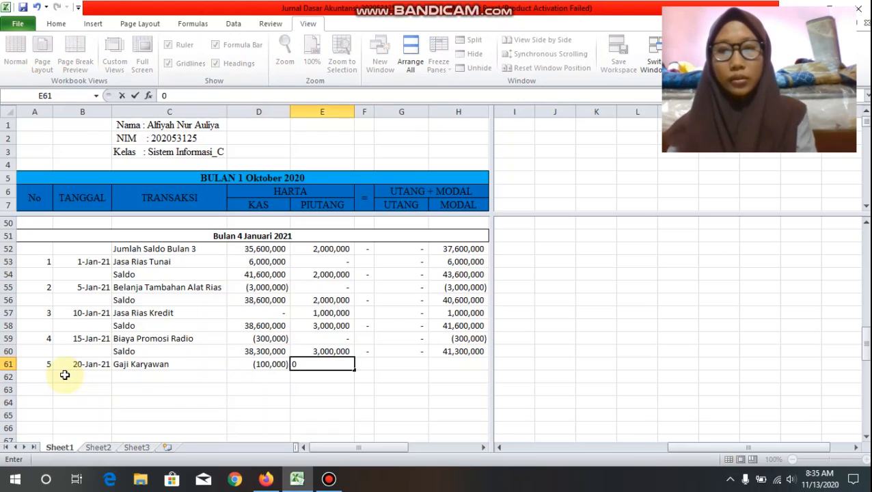
key(Tab)
key(Tab)
text(0)
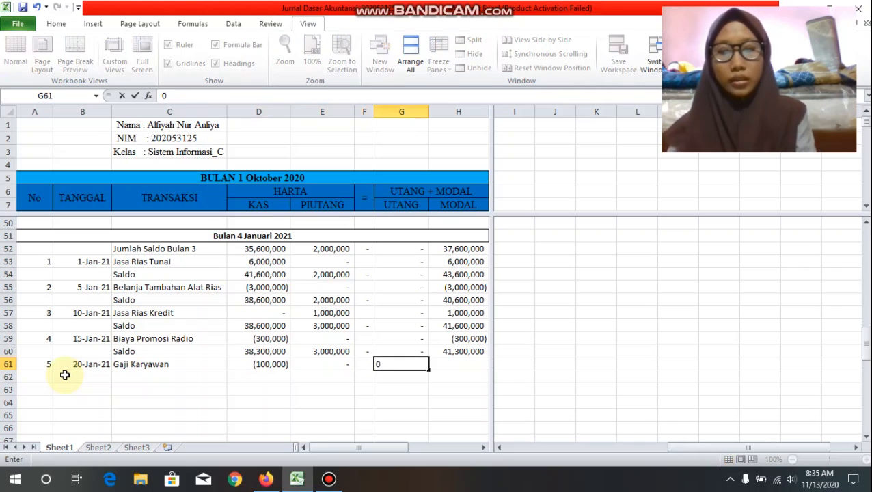
key(Tab)
text(-1)
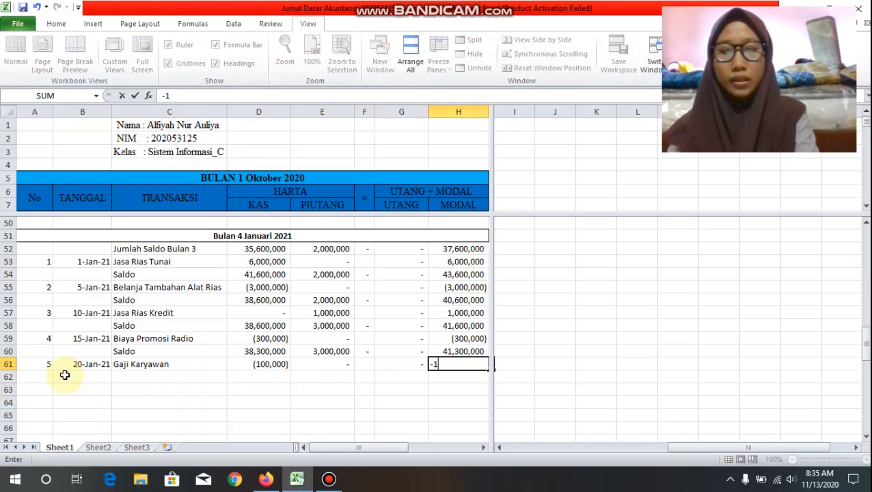
text(00000)
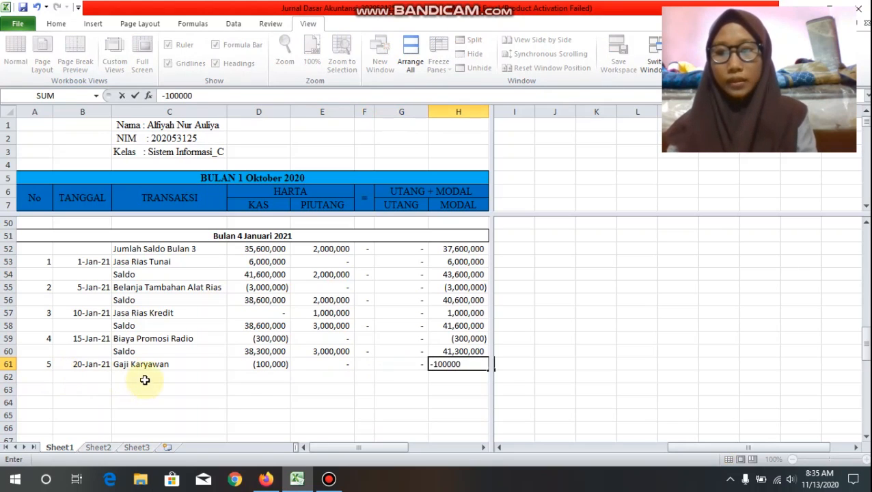
Step: Label C62 "Saldo" and calculate the new KAS balance in D62 with the formula =SUM(D60:D61)
click(144, 378)
text(Saldo)
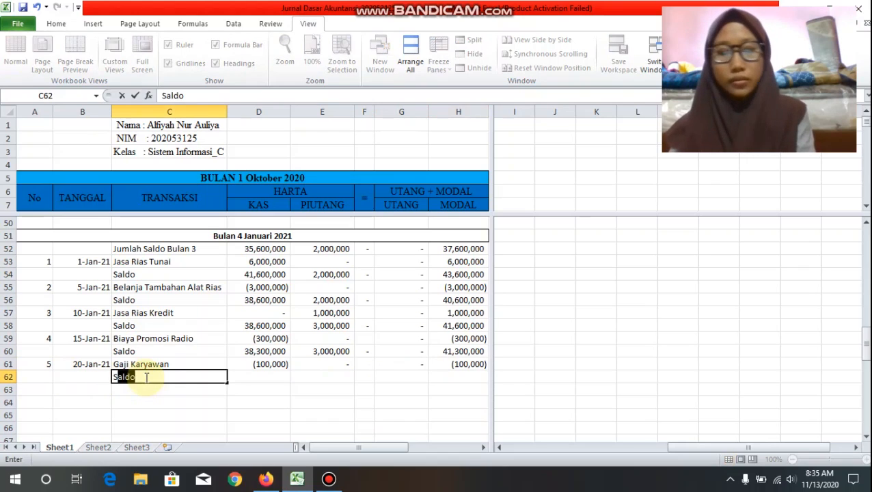
key(Tab)
text(=sum()
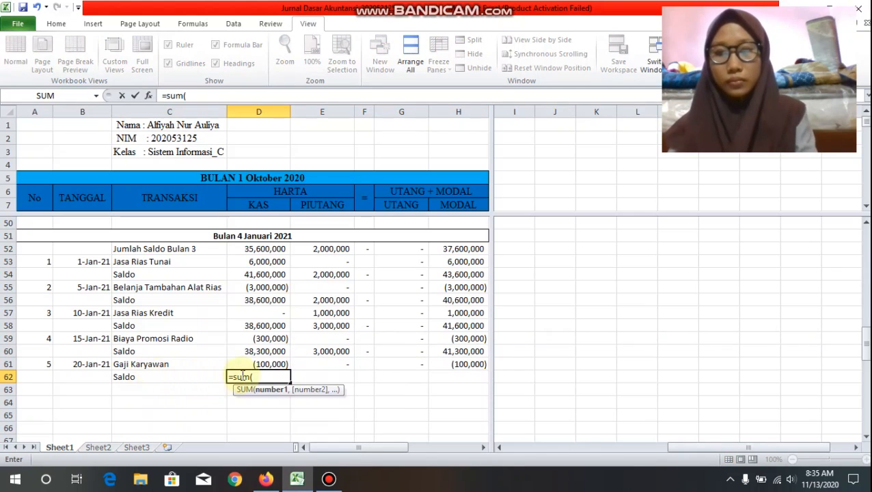
click(260, 353)
drag(261, 353, 262, 362)
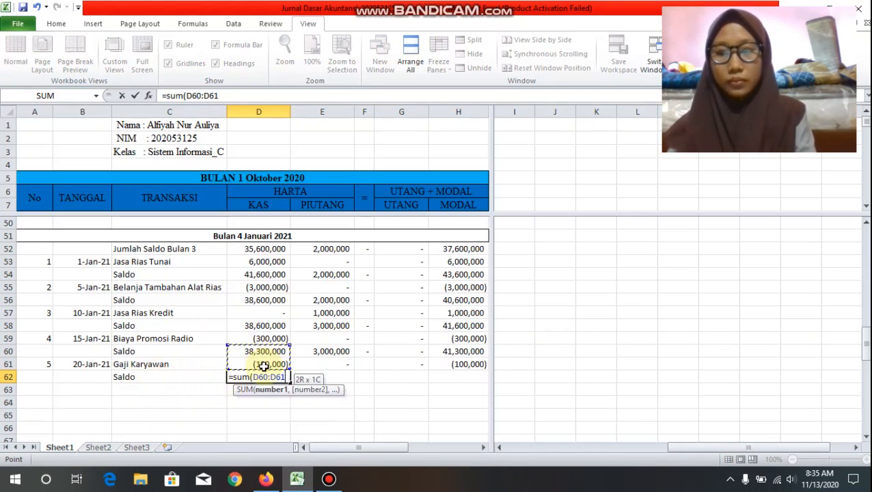
text())
key(Return)
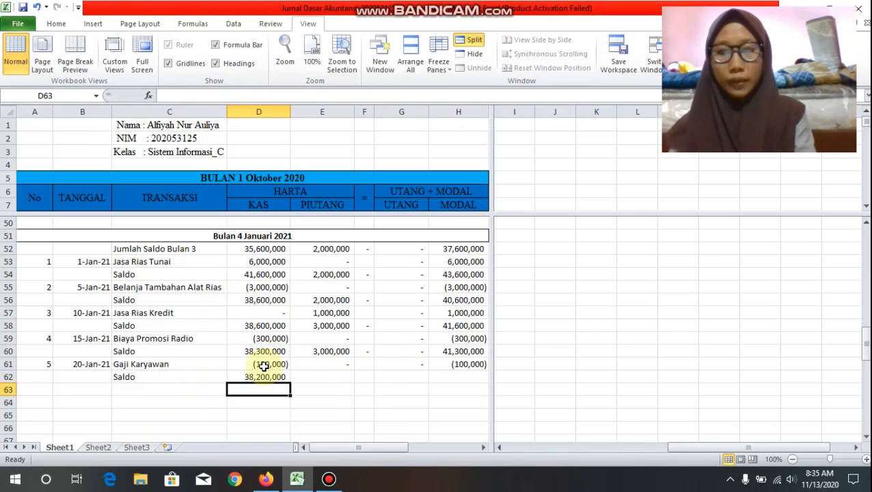
Step: Copy the balance formula from D62 across the row through H62 and check the copied formulas
key(Up)
drag(290, 382, 469, 382)
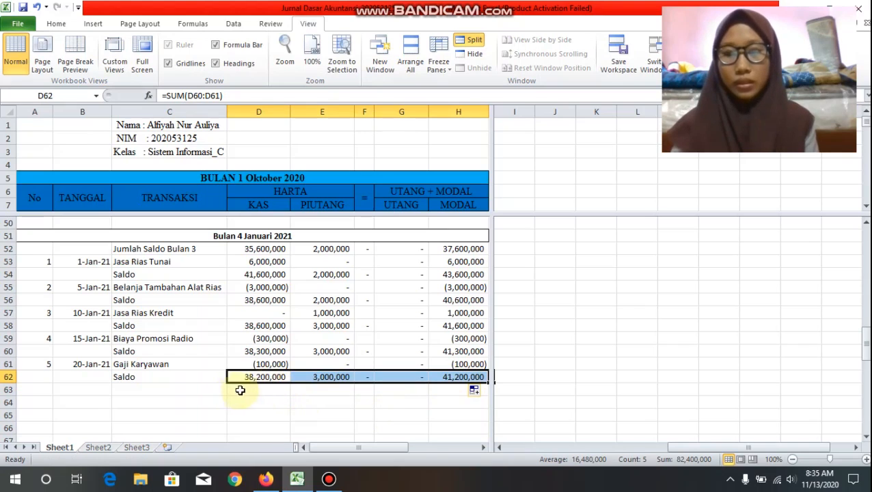
click(343, 380)
click(410, 382)
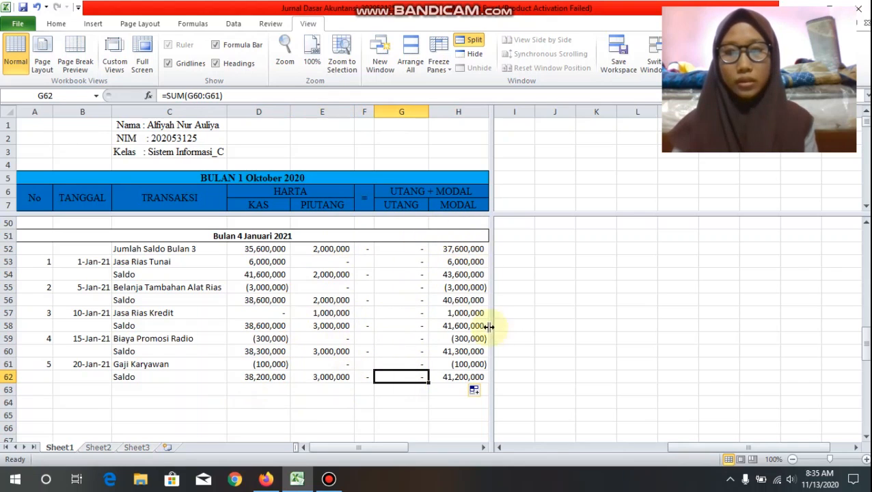
Step: Label C63 "Saldo Bulan 4" as the month's closing balance row
click(159, 387)
text(Saldo Bulan)
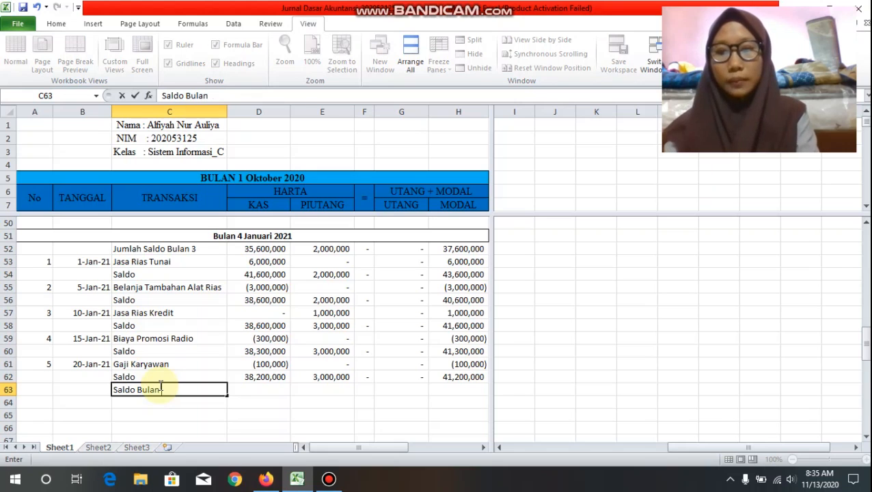
key(Right)
key(Right)
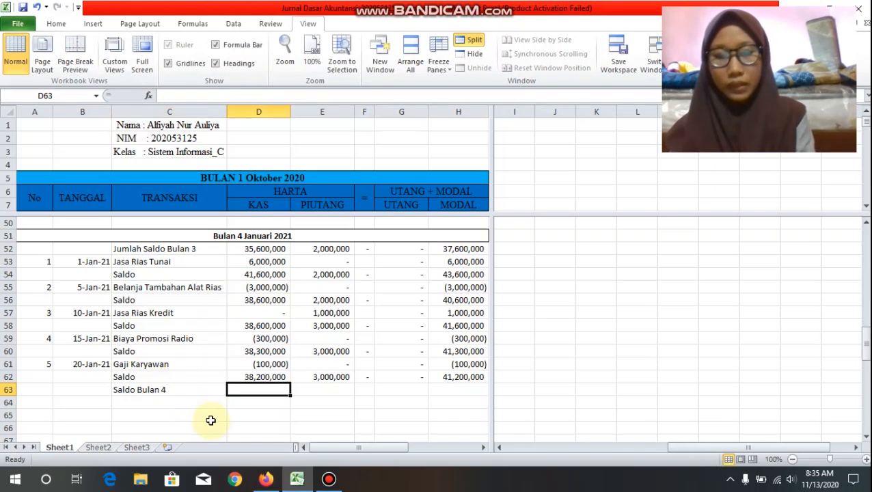
Step: Total the final KAS and PIUTANG balances in E63 with the formula =SUM(D62:E62)
text(=sum9)
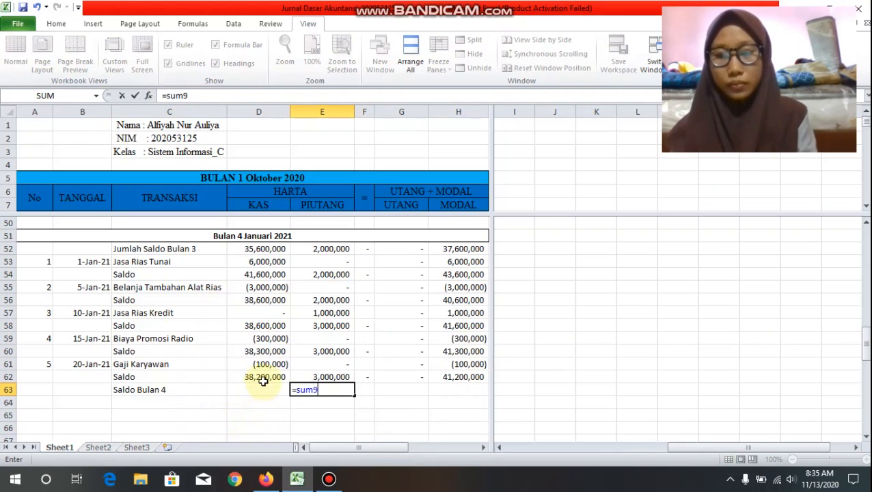
drag(249, 378, 333, 379)
click(332, 390)
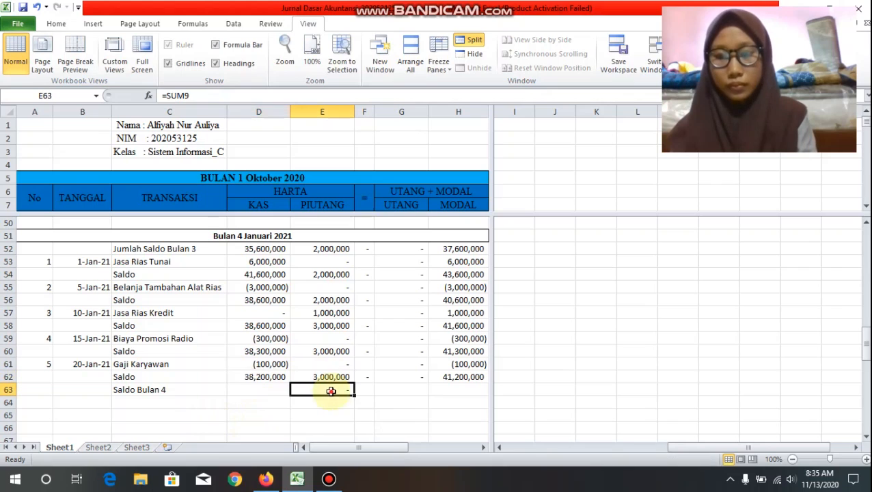
text(=sum()
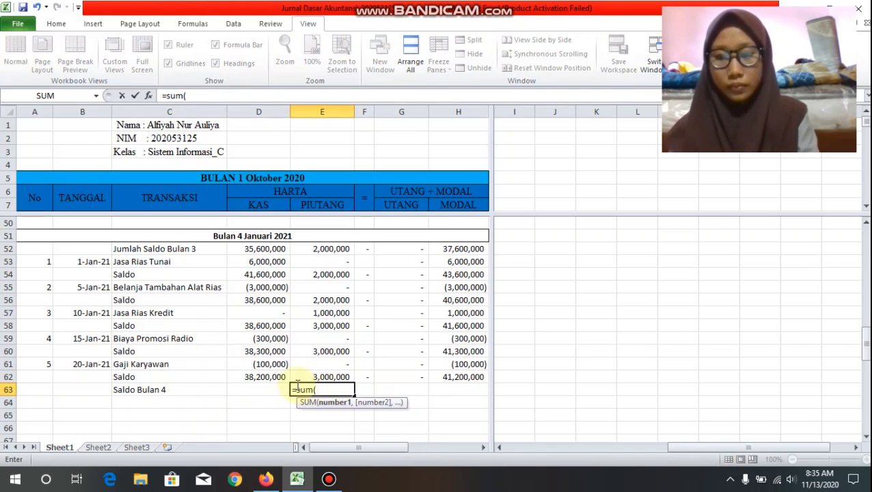
drag(280, 377, 331, 378)
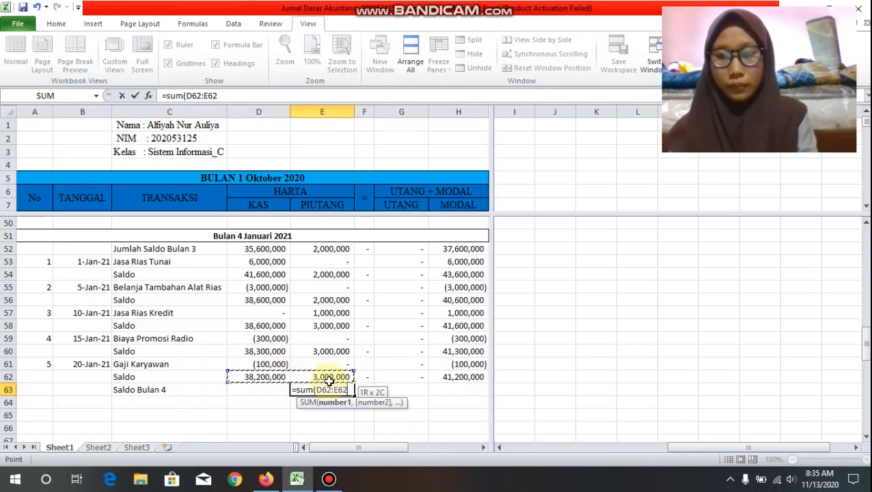
text())
key(Return)
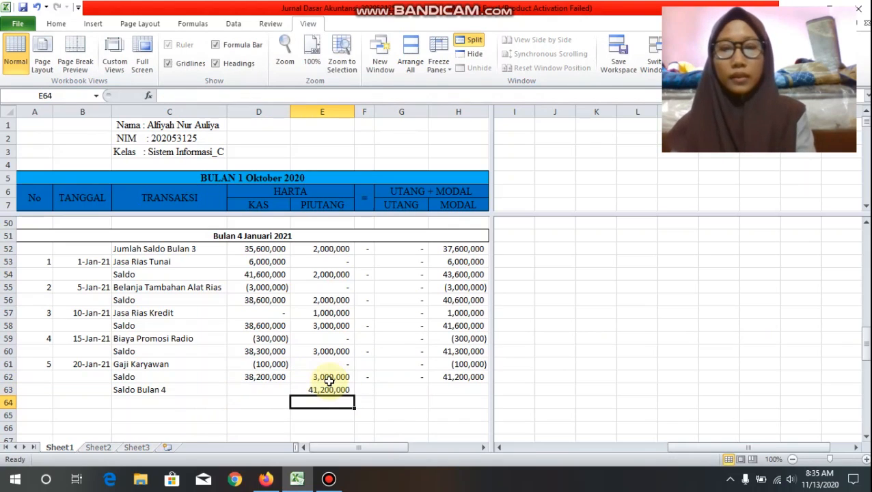
Step: Total the final UTANG and MODAL balances in H63 with the formula =SUM(G62:H62)
click(454, 389)
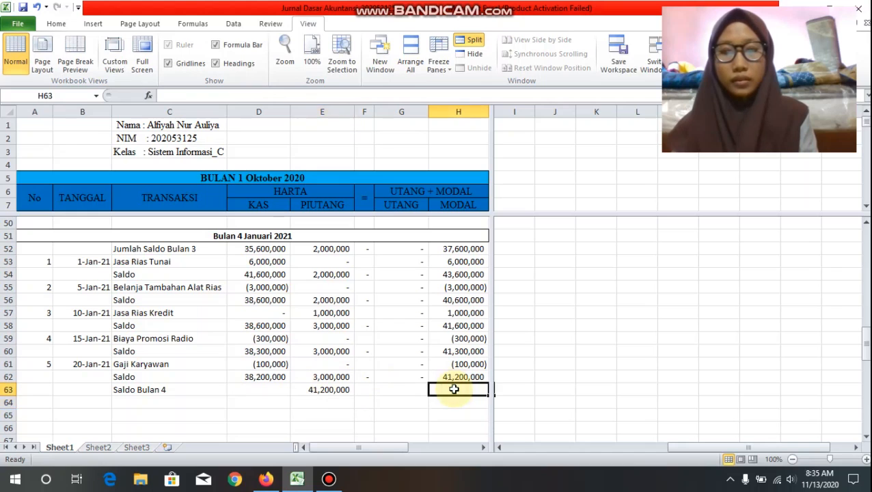
text(=s)
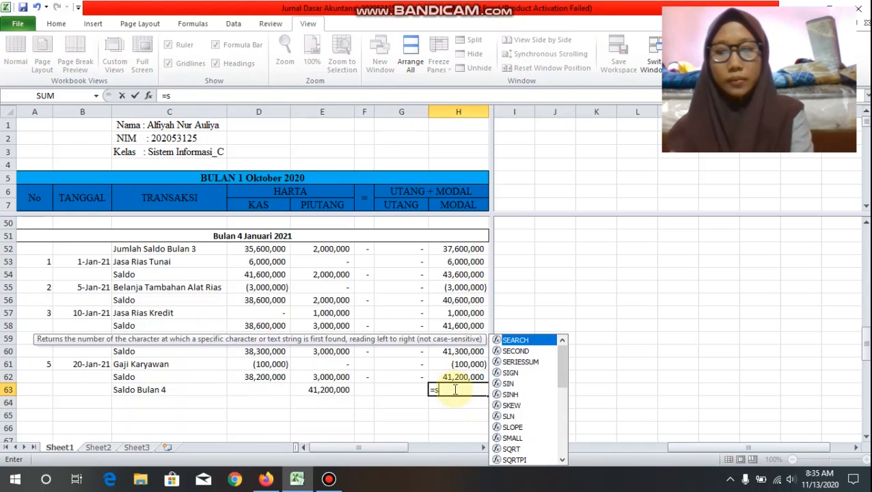
text(um()
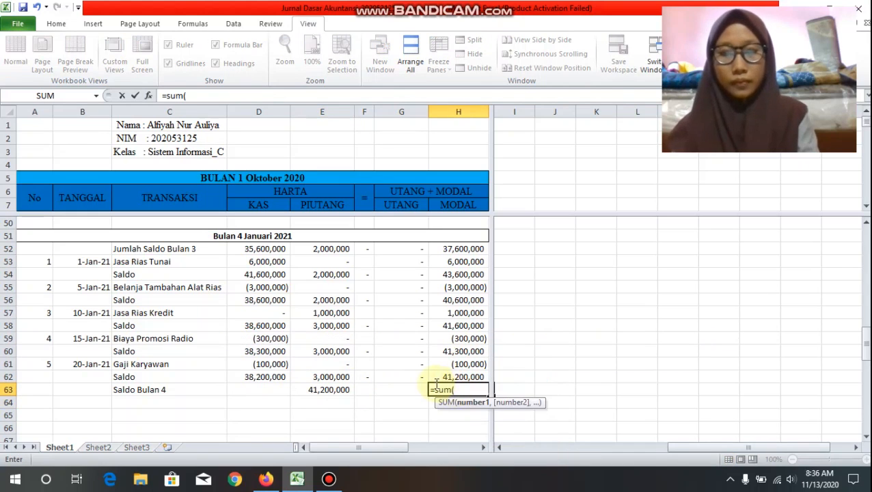
drag(421, 375, 471, 381)
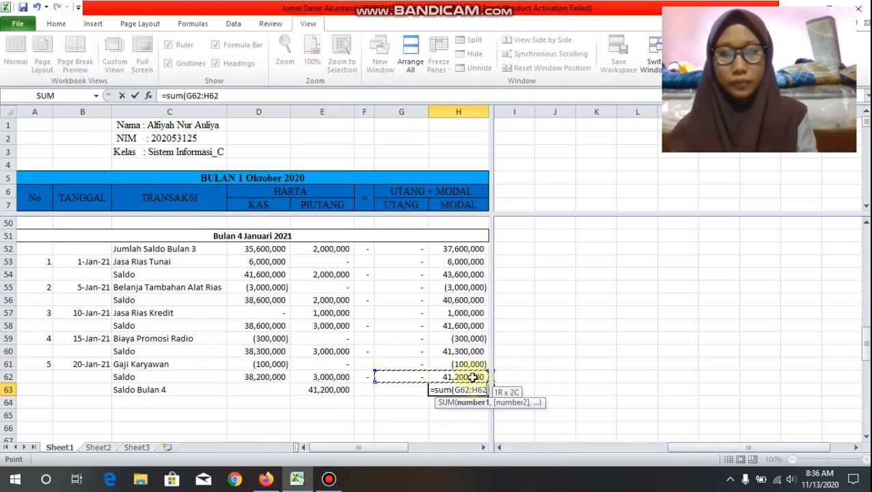
text())
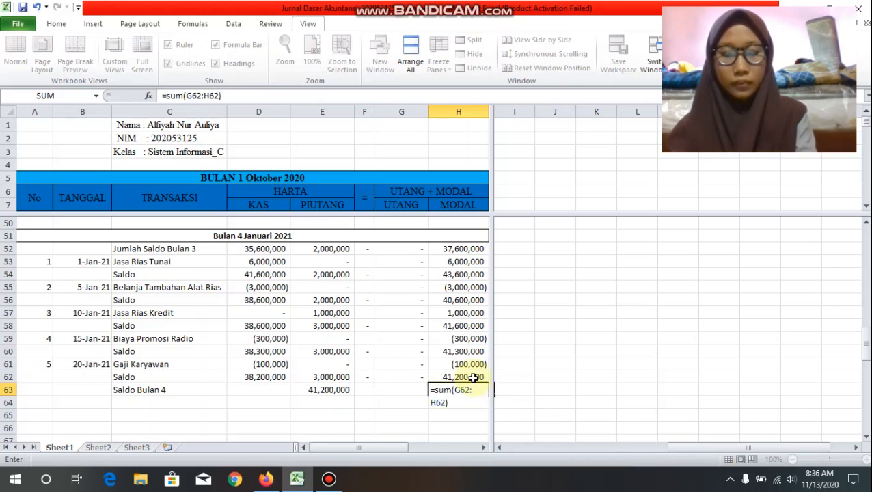
key(Return)
Step: Review the January 2021 section from its heading through the Saldo Bulan 4 row
scroll(383, 387, down, 1)
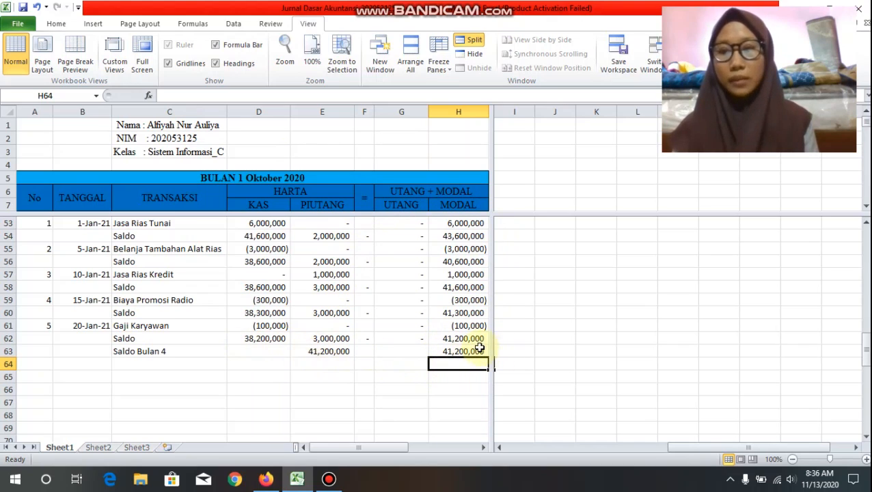
scroll(247, 298, down, 2)
scroll(247, 298, up, 2)
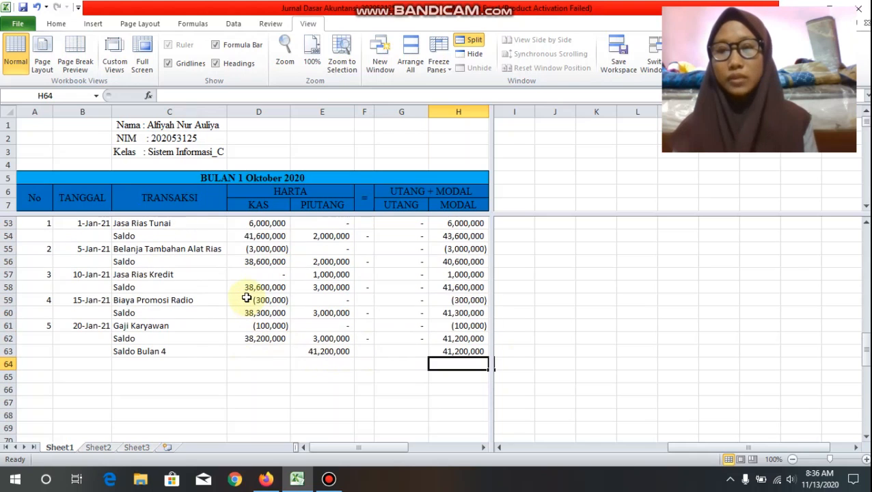
scroll(247, 298, up, 1)
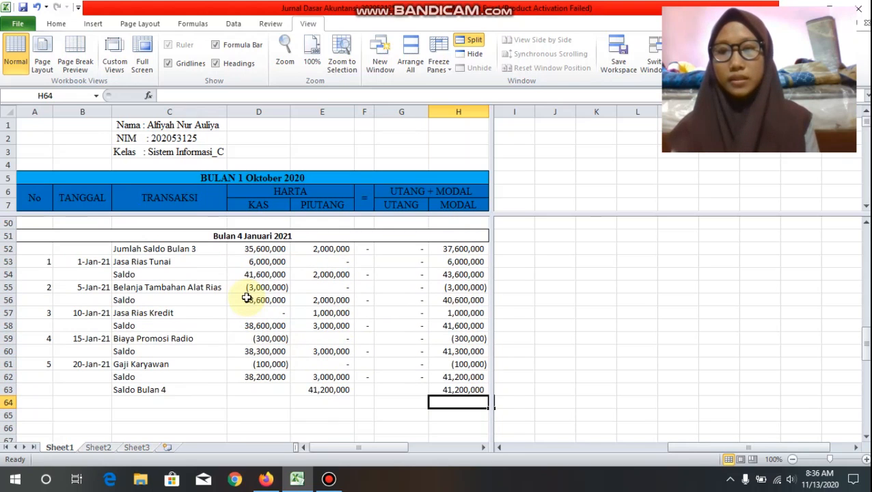
scroll(247, 298, down, 2)
scroll(247, 299, up, 3)
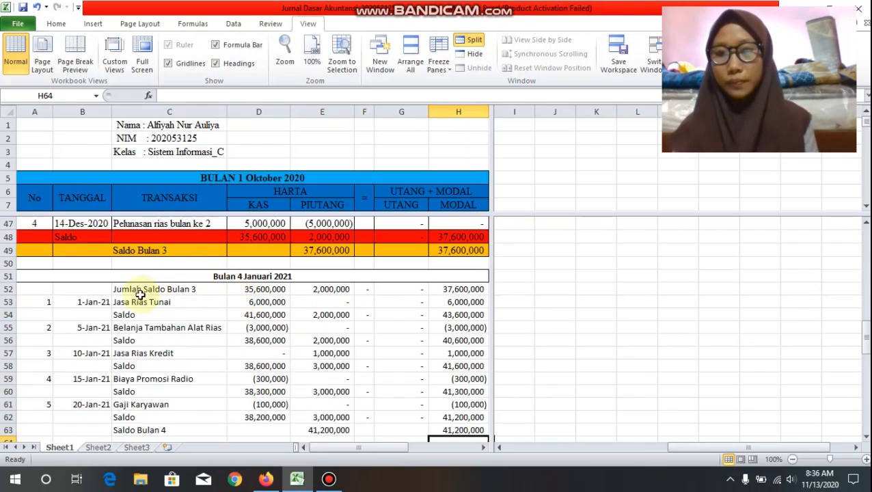
drag(141, 284, 273, 407)
click(311, 392)
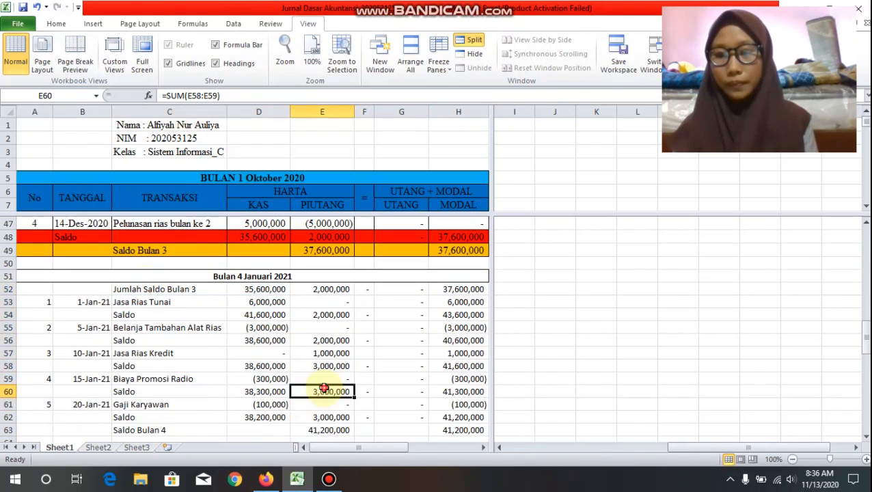
Step: Apply borders around every cell of the January 2021 table, A51:H63
drag(90, 275, 187, 427)
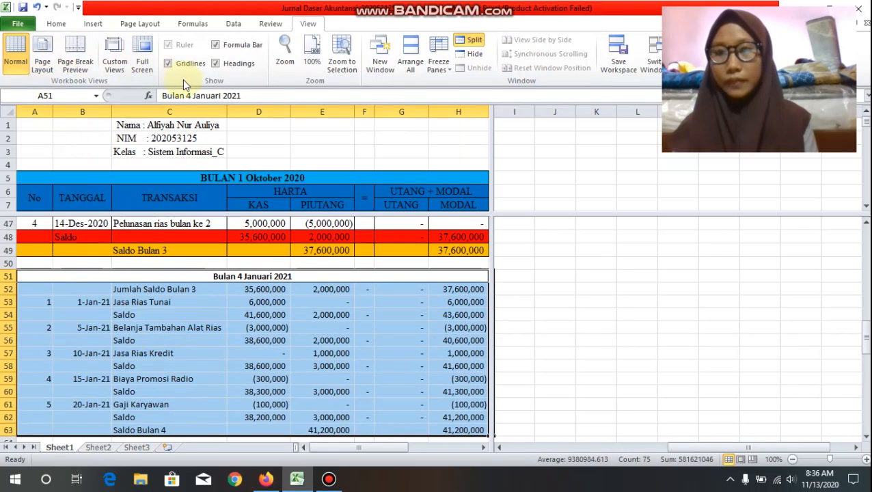
click(56, 25)
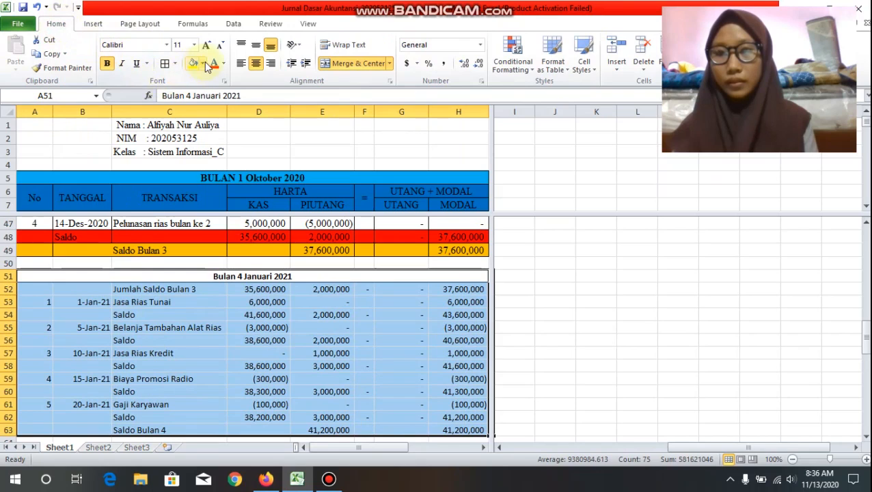
click(169, 65)
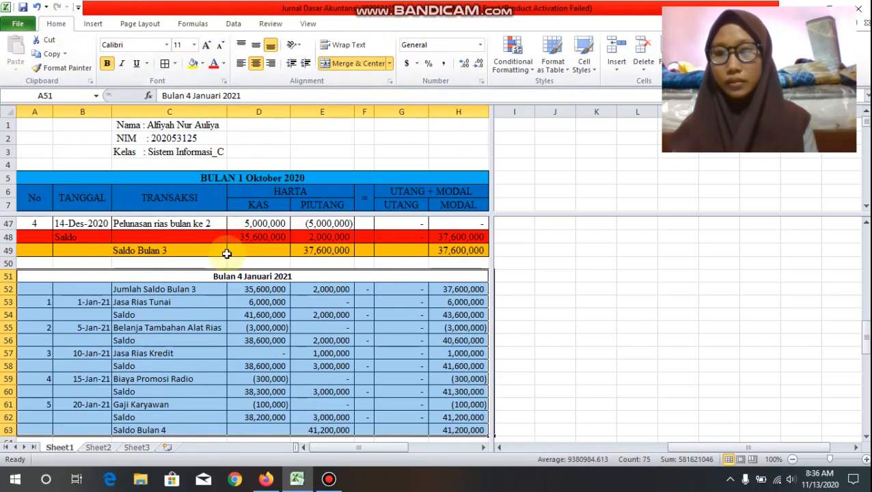
scroll(226, 257, down, 2)
click(212, 388)
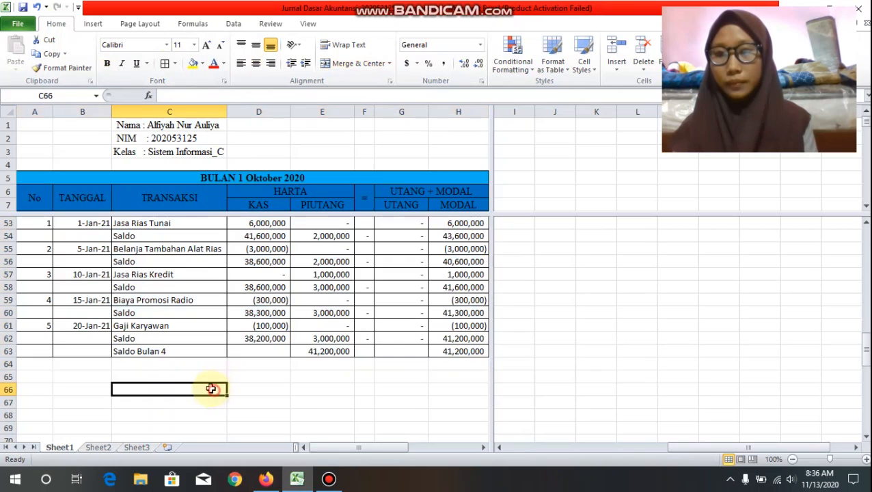
Step: Fill the "Bulan 4 Januari 2021" heading in row 51 and the final Saldo row A62:H62 with yellow
scroll(90, 280, up, 1)
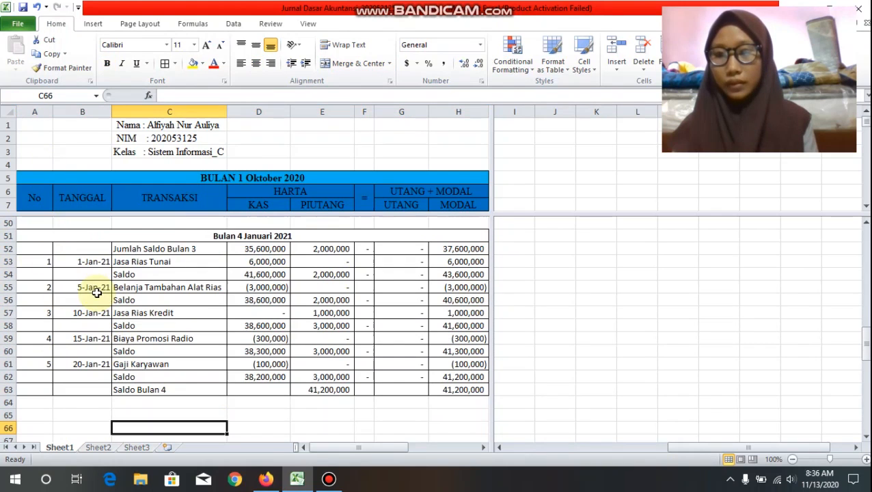
drag(62, 248, 188, 249)
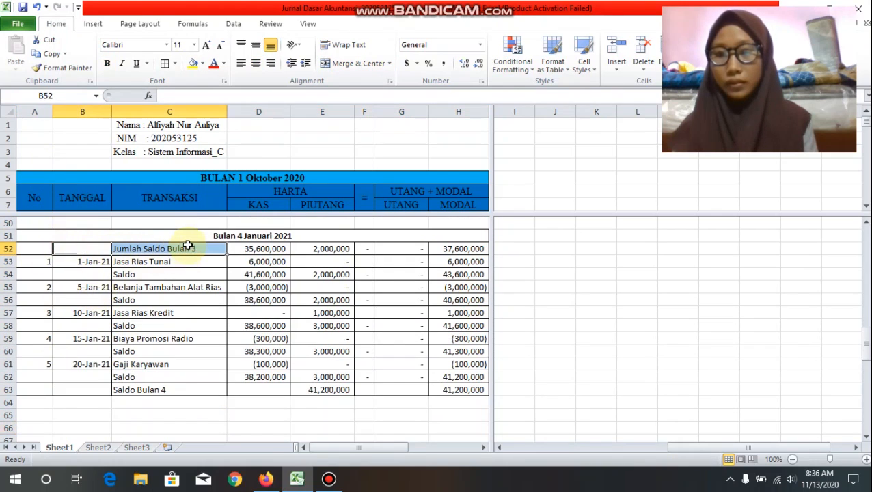
click(185, 236)
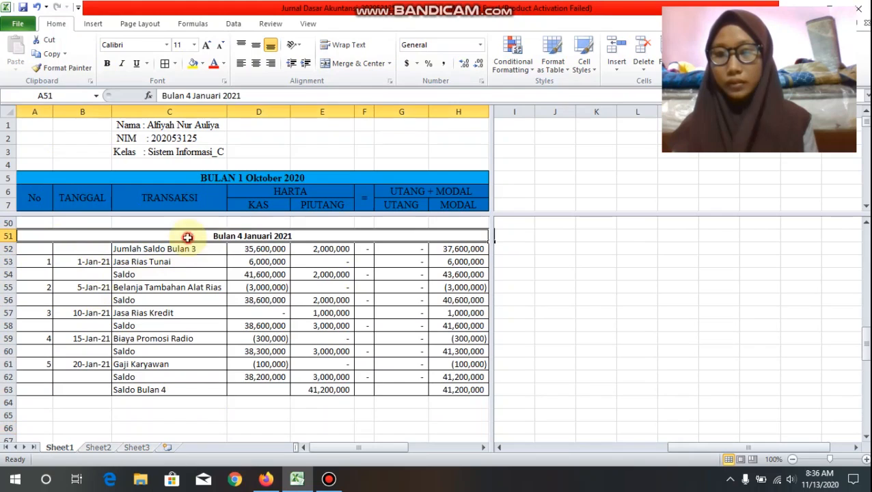
click(194, 63)
scroll(267, 246, down, 3)
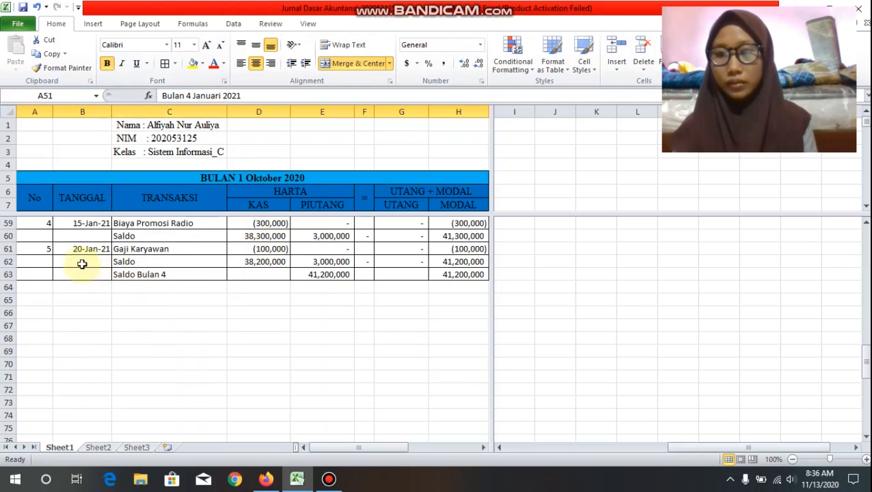
drag(43, 263, 437, 258)
click(193, 63)
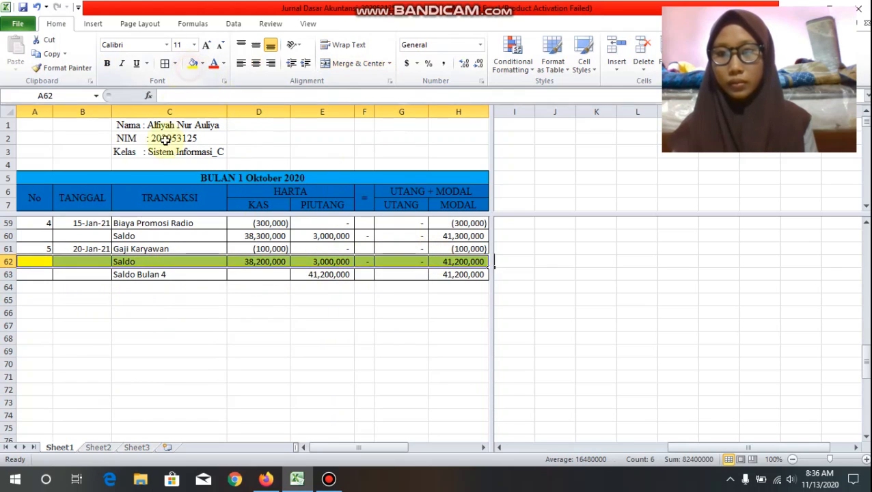
Step: Fill the Saldo Bulan 4 row A63:H63 with the standard orange color
drag(39, 276, 441, 268)
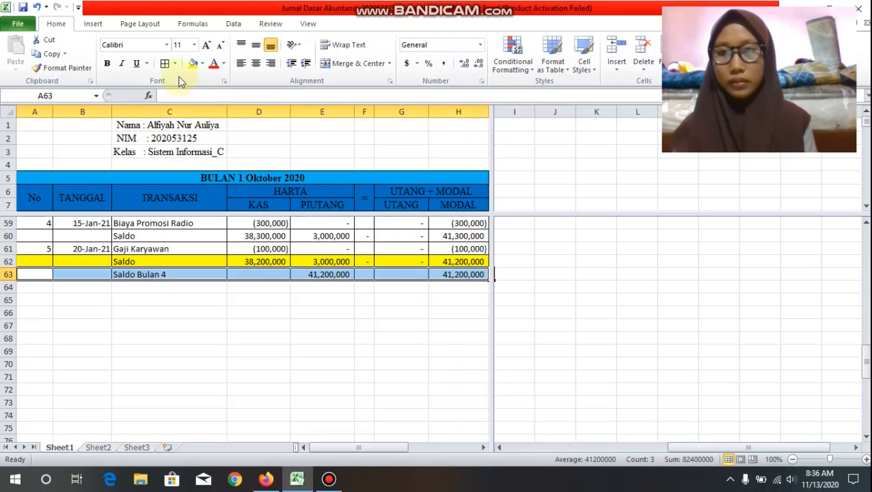
click(199, 64)
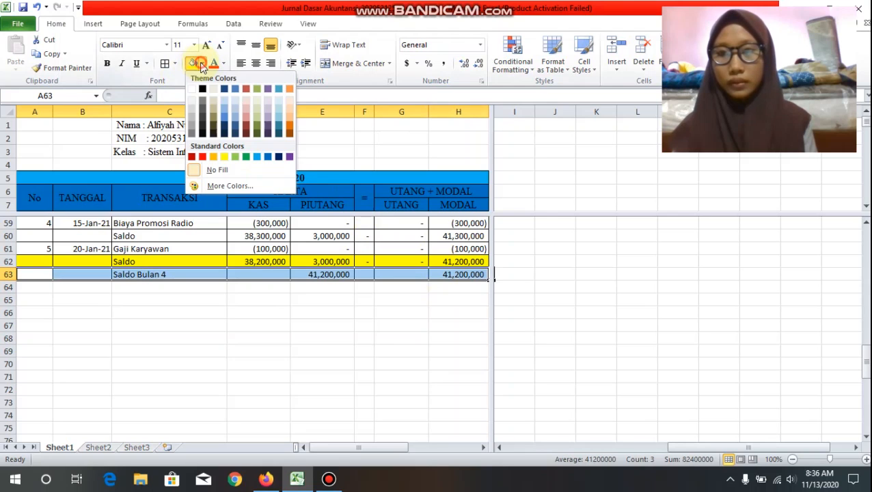
click(214, 159)
scroll(278, 342, up, 1)
click(277, 380)
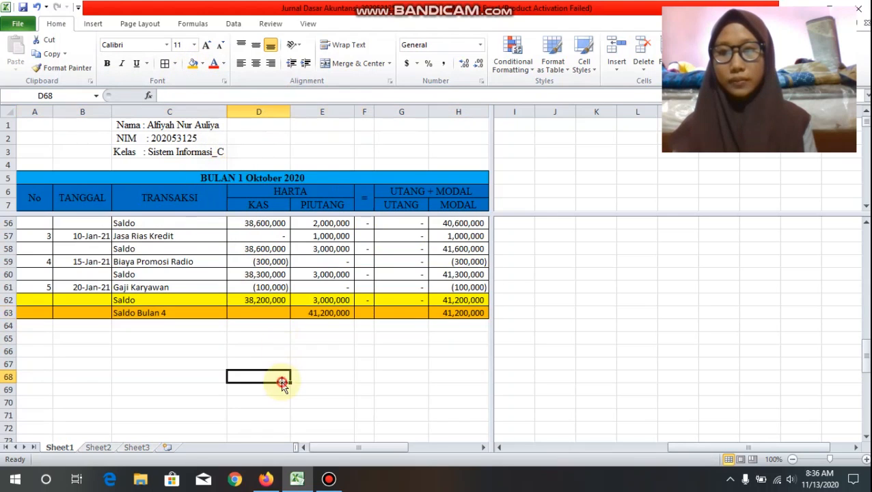
Step: Center the entry numbers in A52:A61 and the dates in B53:B61 of the January 2021 table
scroll(272, 298, up, 3)
drag(47, 290, 46, 404)
click(256, 63)
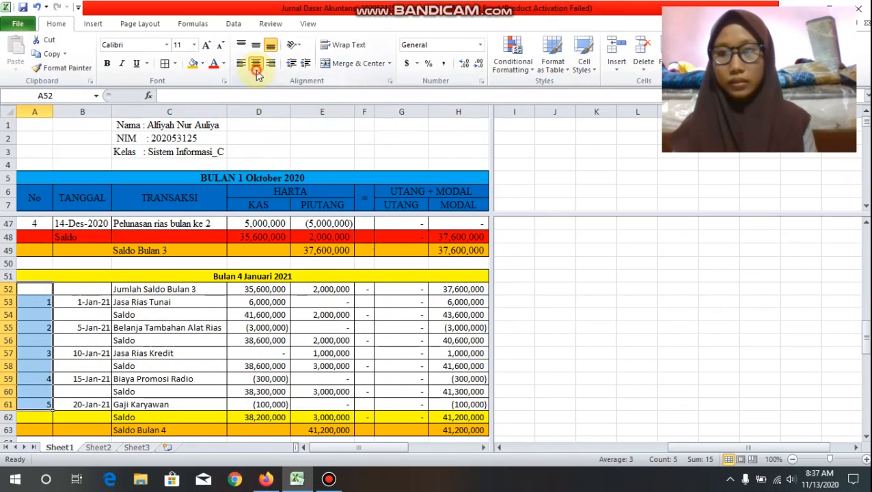
scroll(178, 294, down, 1)
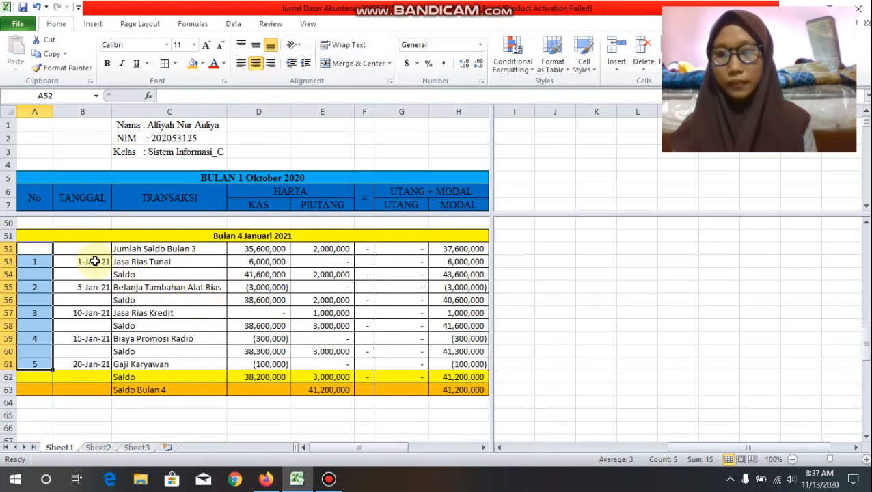
drag(93, 257, 104, 363)
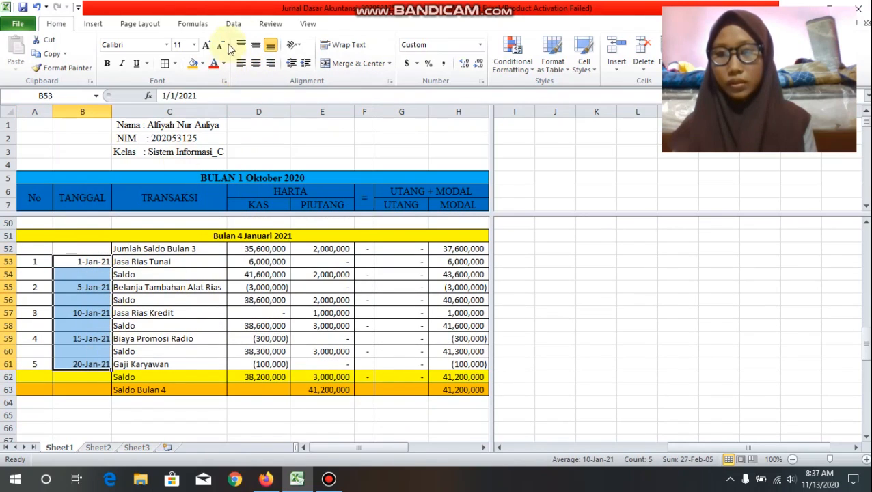
click(256, 63)
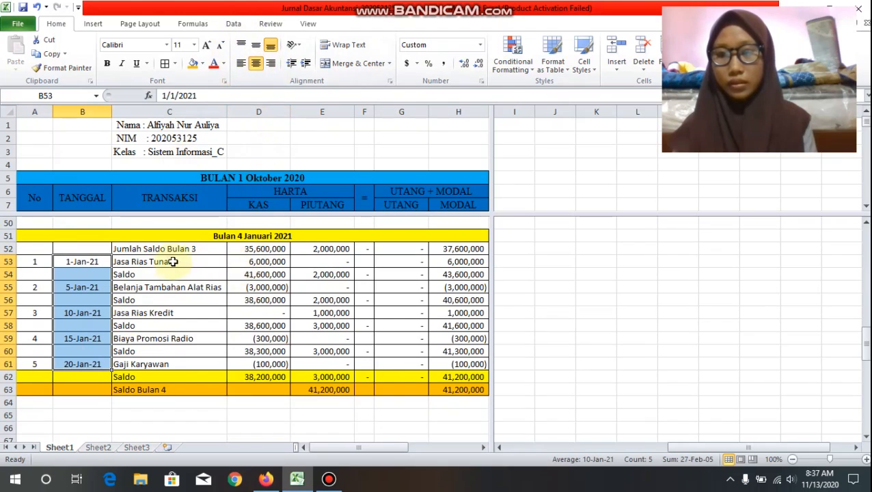
Step: Change the font of the whole January 2021 table, A51:H63, to Times New Roman
drag(149, 233, 237, 388)
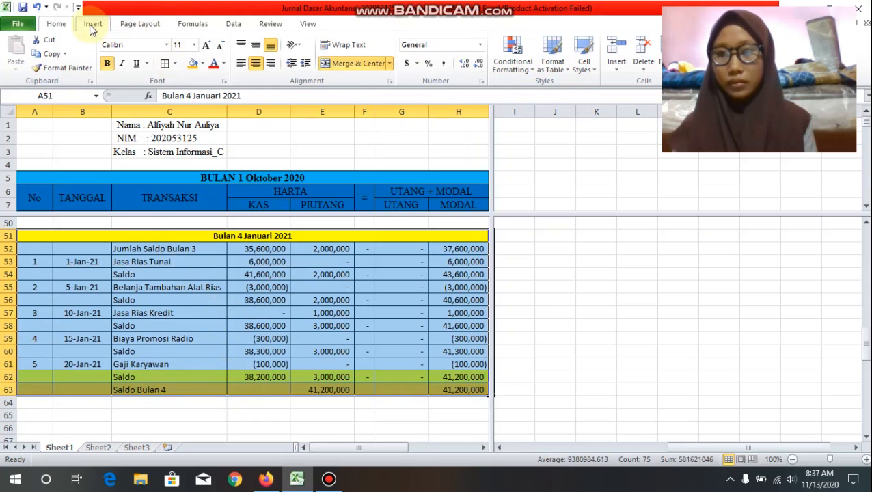
click(159, 48)
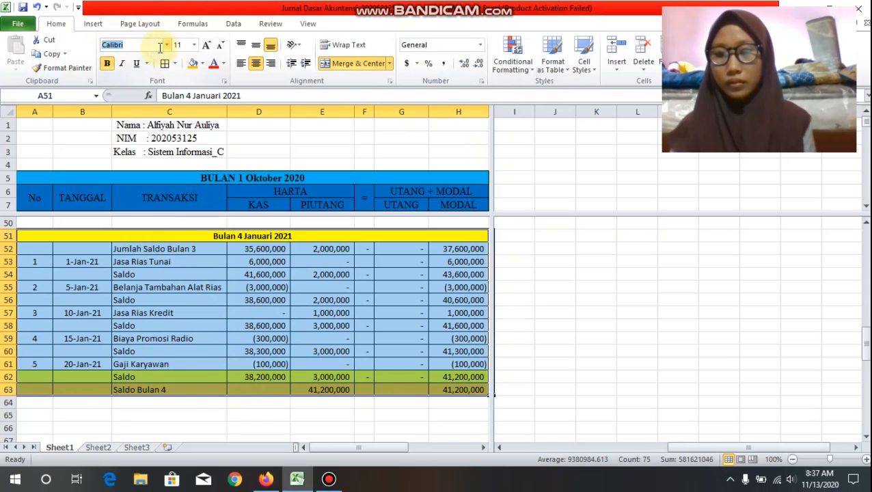
text(Tahoma)
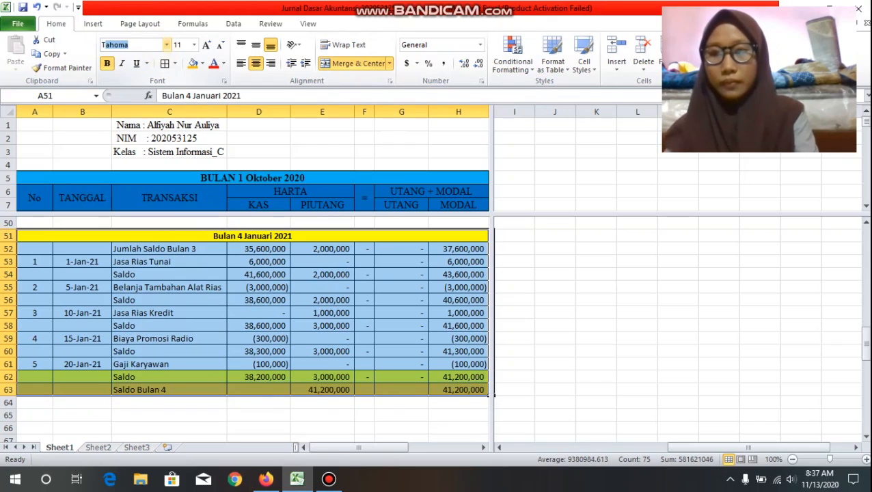
click(165, 47)
scroll(191, 143, down, 3)
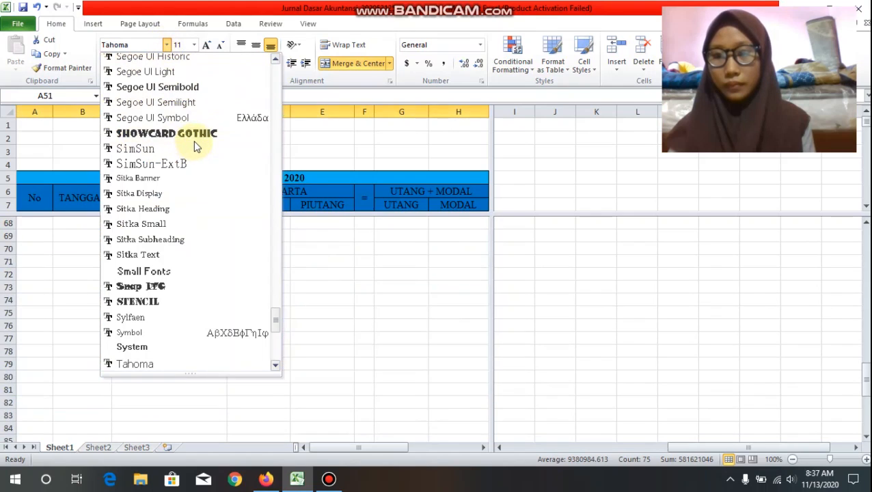
scroll(193, 141, up, 1)
scroll(193, 121, up, 1)
scroll(191, 102, down, 2)
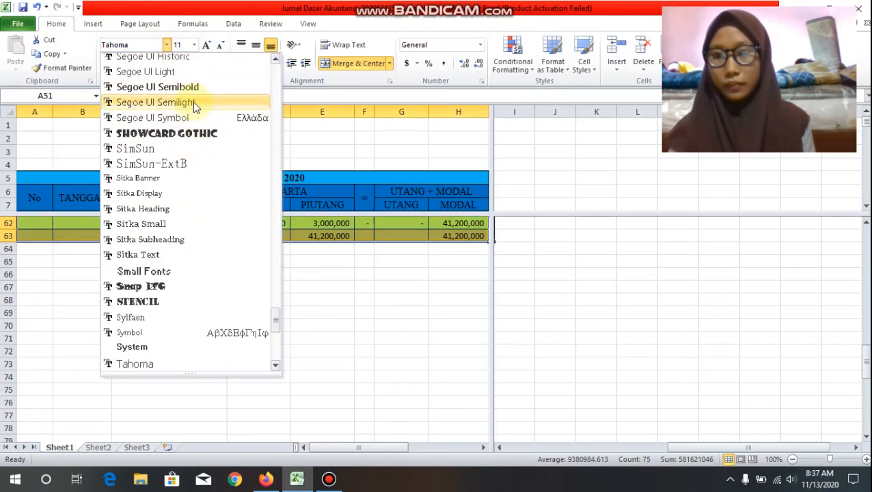
scroll(288, 93, up, 2)
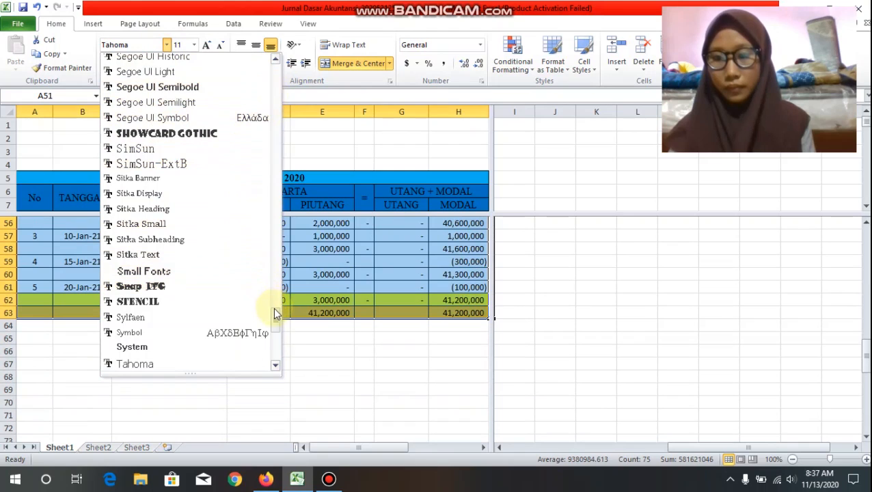
drag(274, 312, 276, 335)
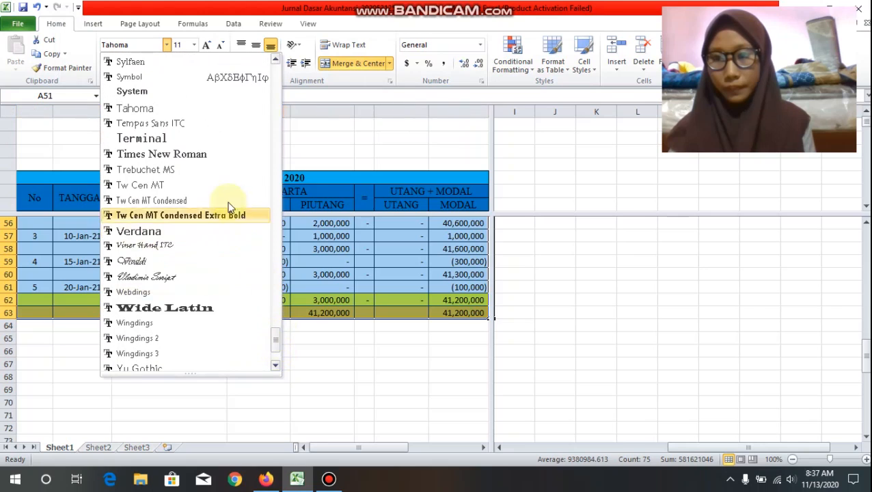
click(220, 154)
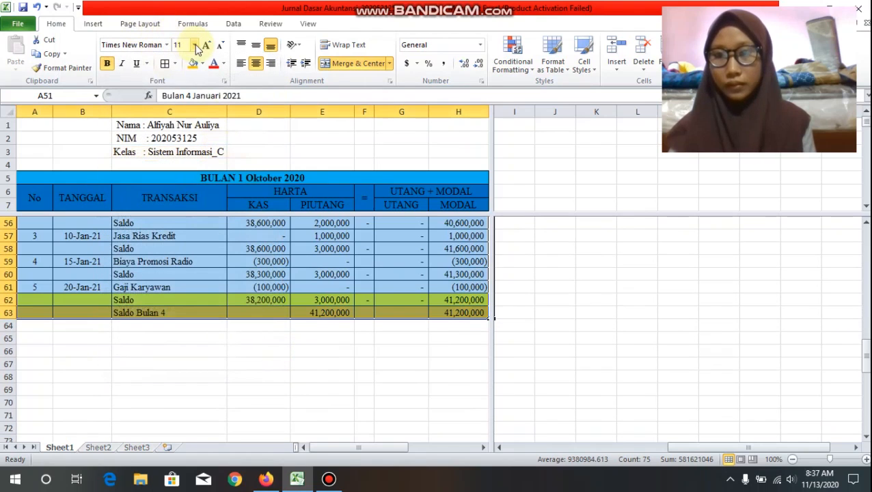
Step: Set the font size of the January 2021 table, A51:H63, to 12
click(195, 45)
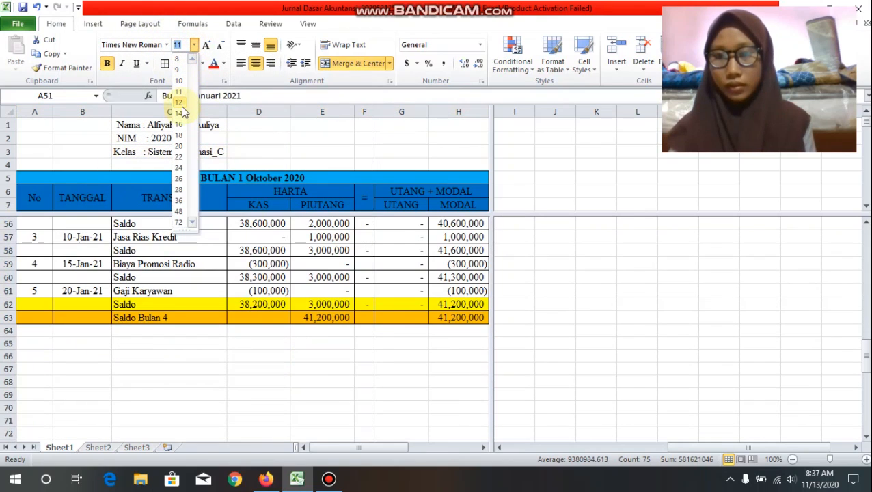
click(178, 103)
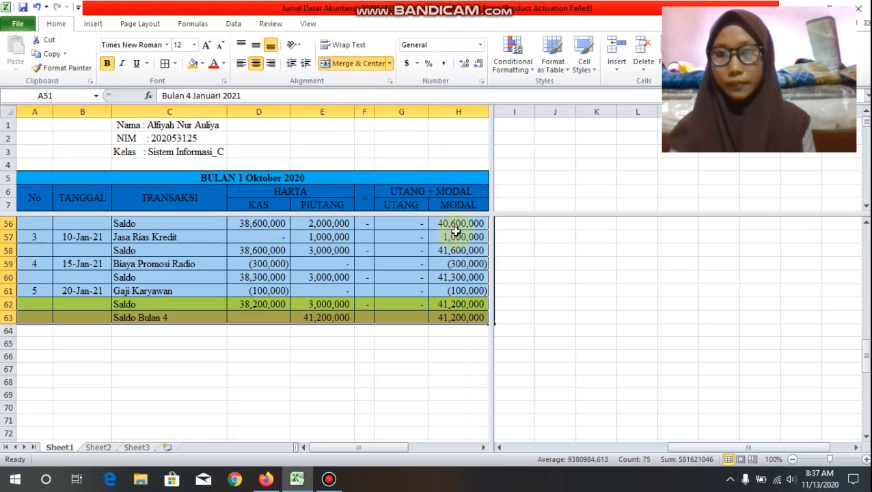
click(532, 258)
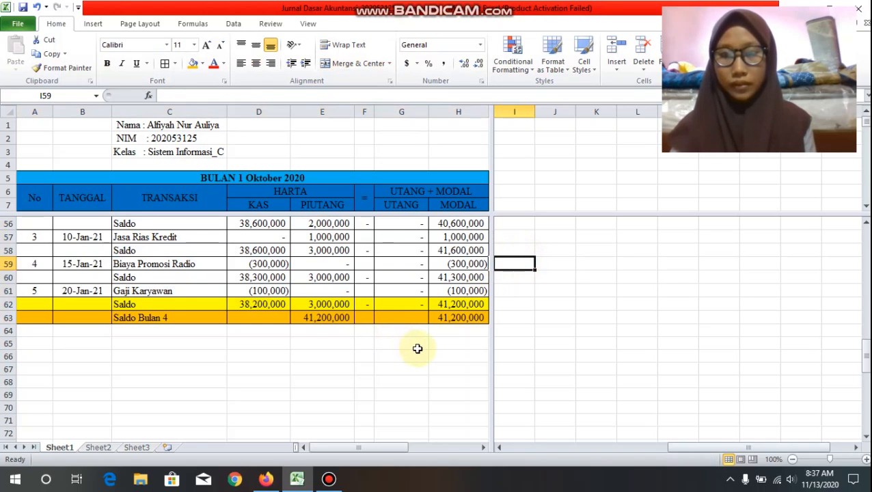
Step: Review the formatted January 2021 table from its heading through the empty rows below Saldo Bulan 4
scroll(419, 348, down, 1)
scroll(418, 348, up, 3)
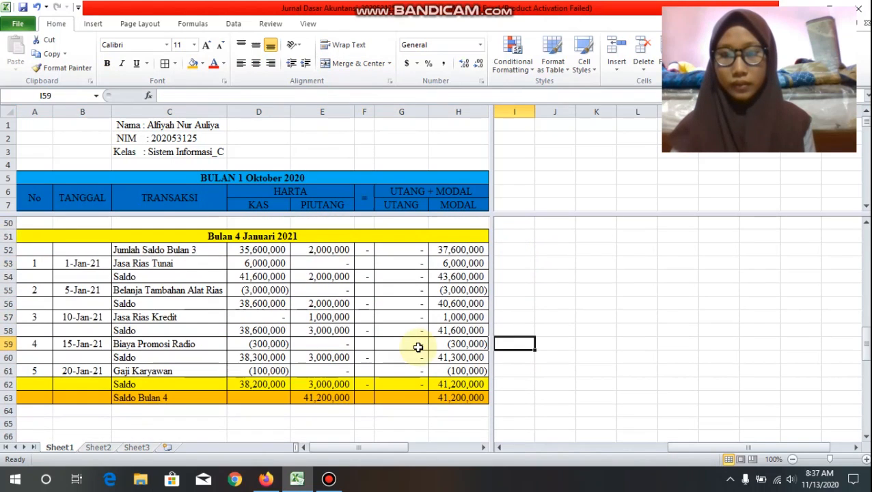
scroll(418, 347, down, 1)
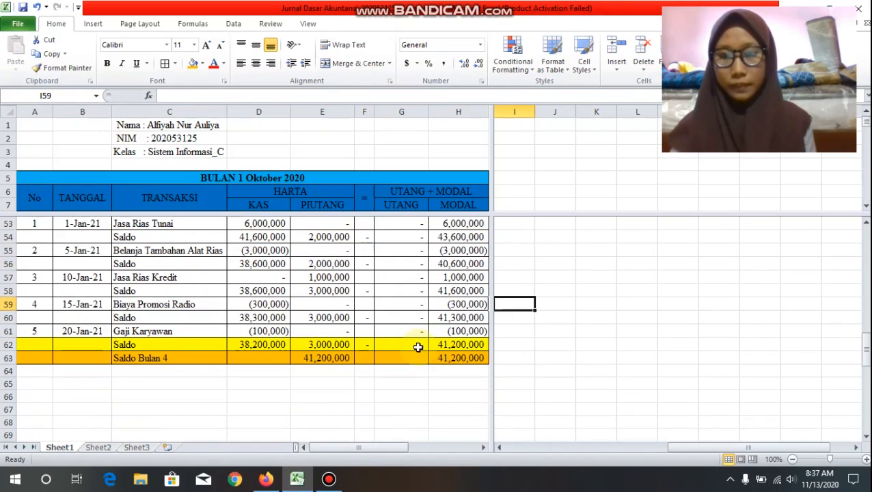
scroll(419, 347, up, 1)
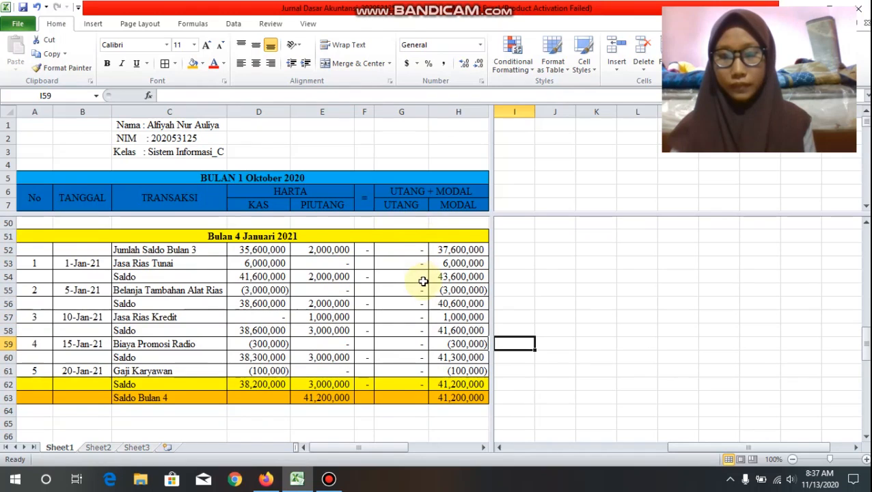
scroll(423, 282, down, 1)
scroll(423, 282, down, 3)
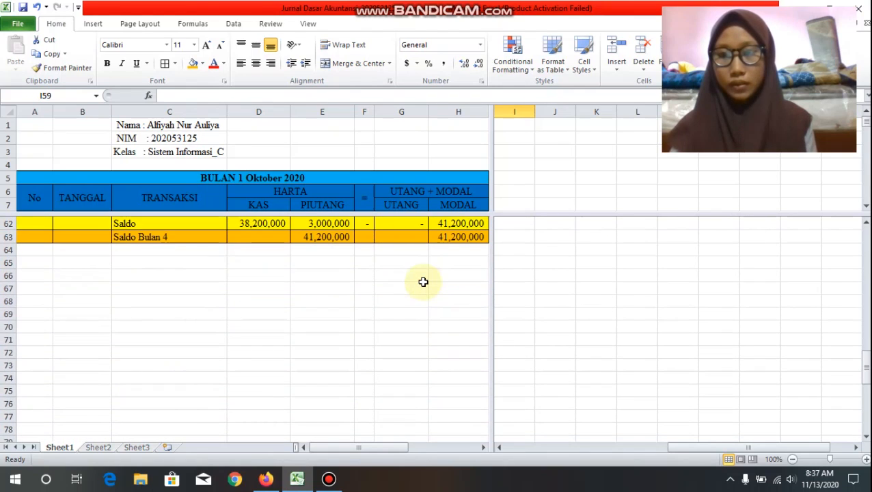
scroll(423, 281, down, 1)
scroll(423, 282, up, 1)
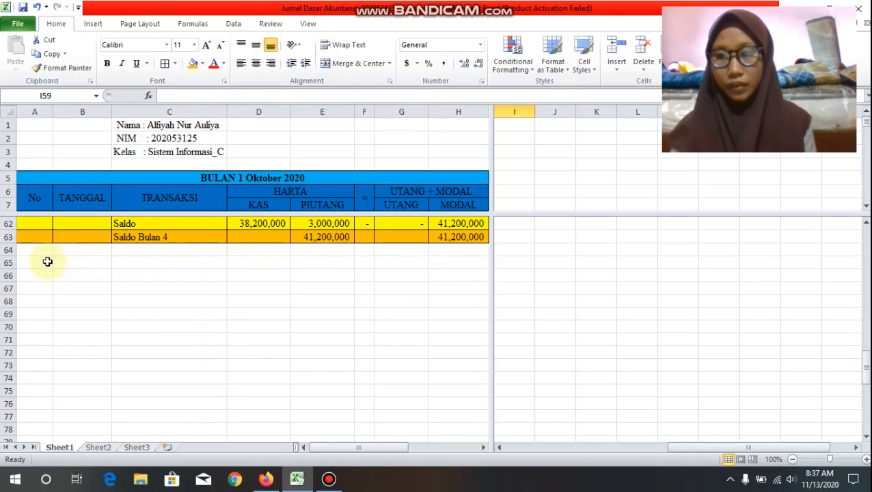
scroll(204, 255, up, 3)
scroll(204, 255, down, 1)
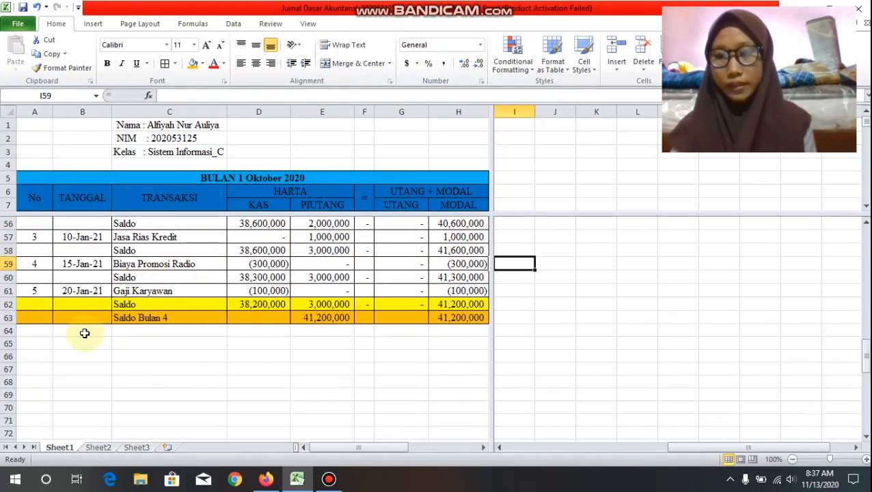
Step: Merge and center A65:H65 and enter the bold heading "Bulan 5 Februari 2021" in it
drag(41, 343, 451, 341)
click(340, 63)
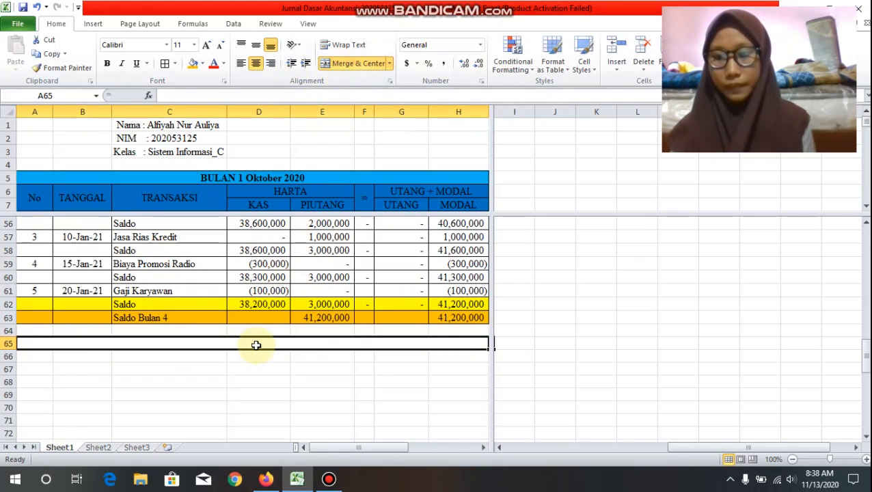
text(Bul)
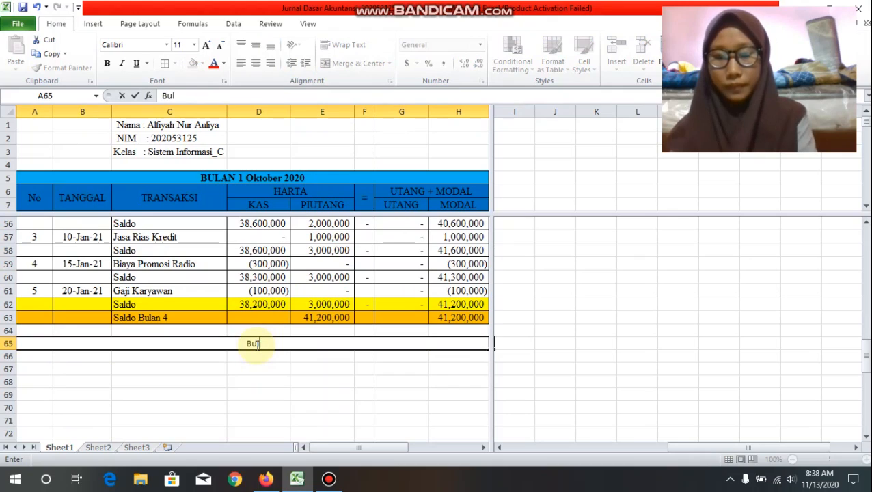
text(an)
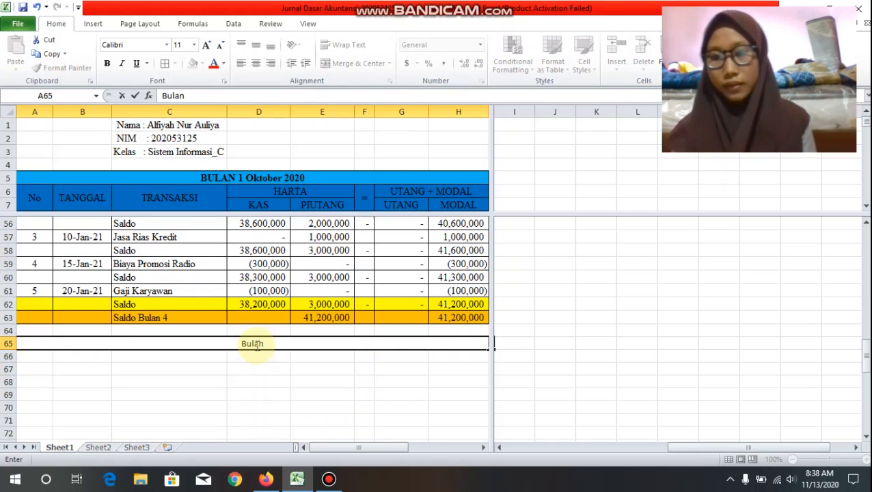
scroll(266, 301, up, 2)
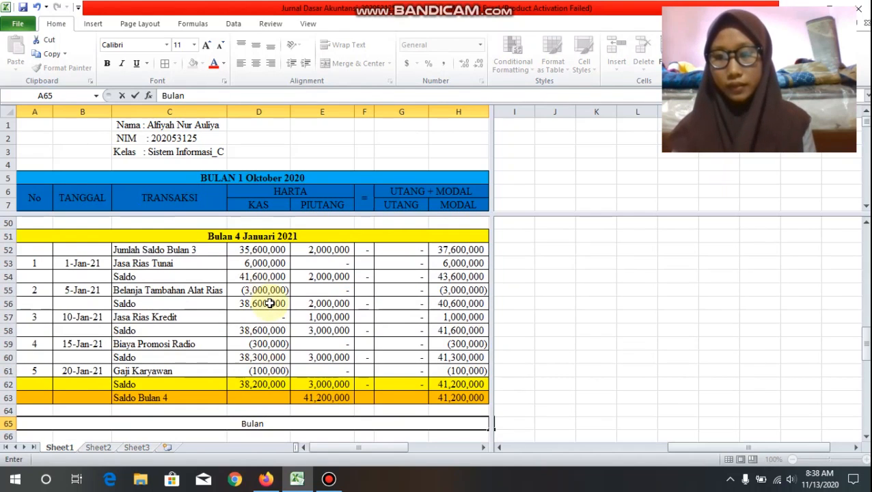
scroll(270, 304, down, 1)
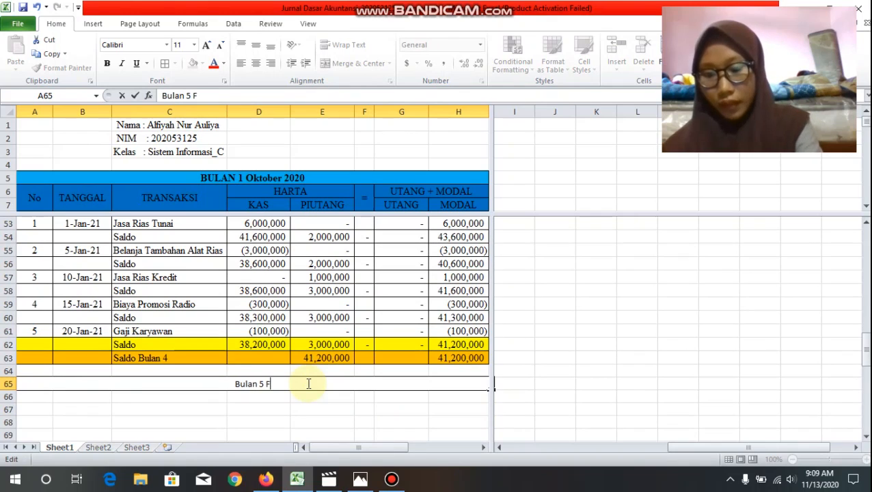
text(ebru)
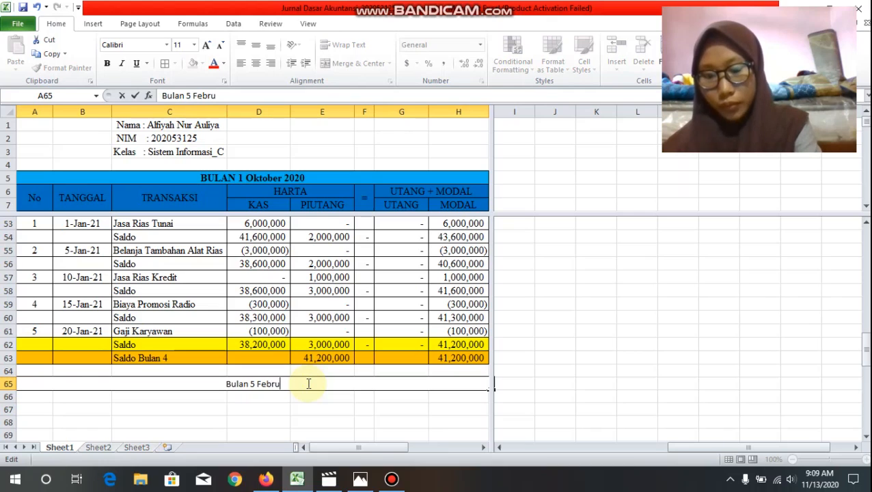
text(ari)
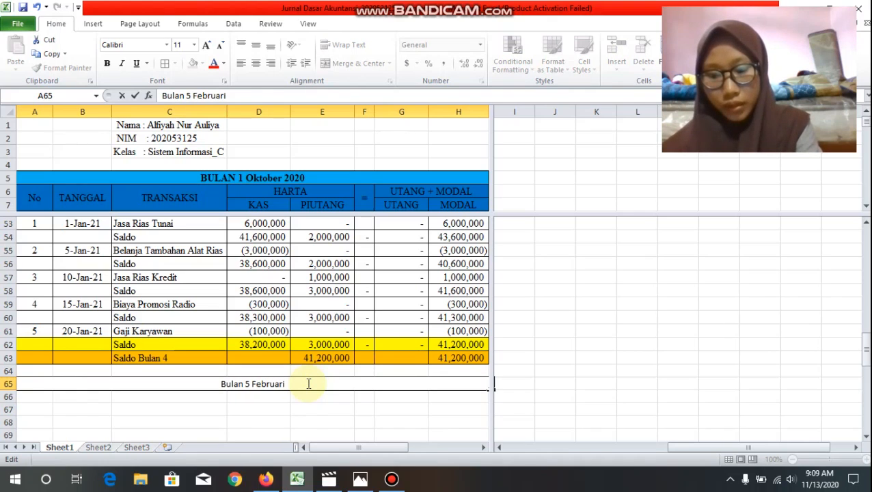
text( 2021)
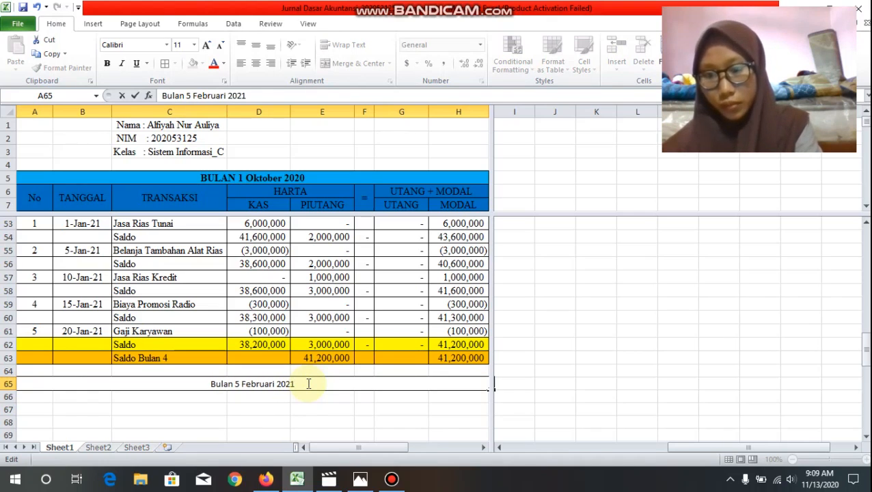
click(257, 409)
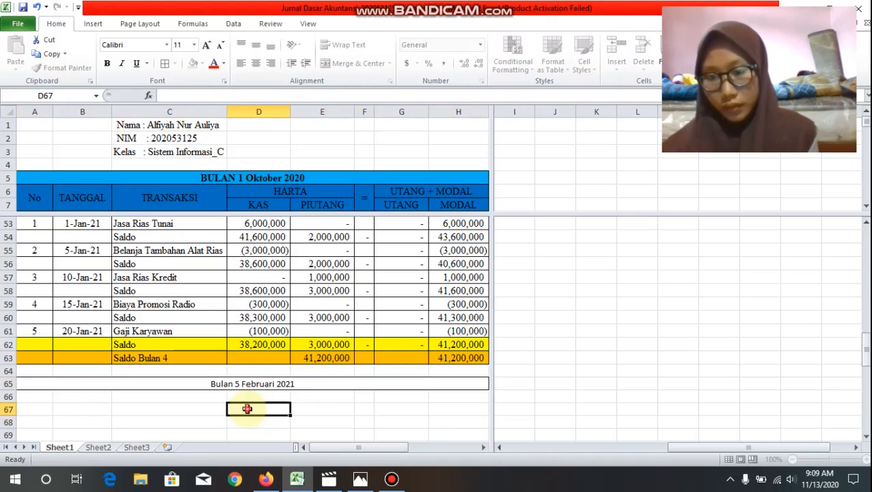
click(195, 383)
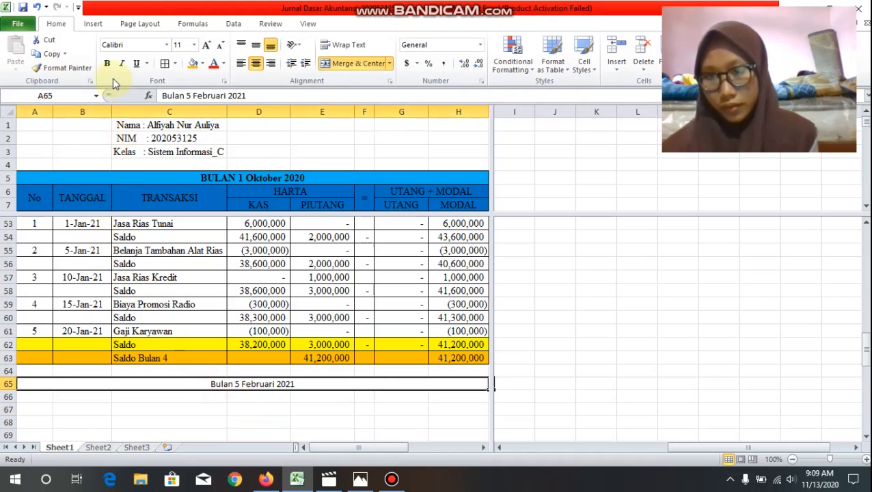
Step: Label C66 "Jumlah Saldo Bulan 4", carry the cash balance into D66 with =D62, and fill the formula across to H66
click(162, 398)
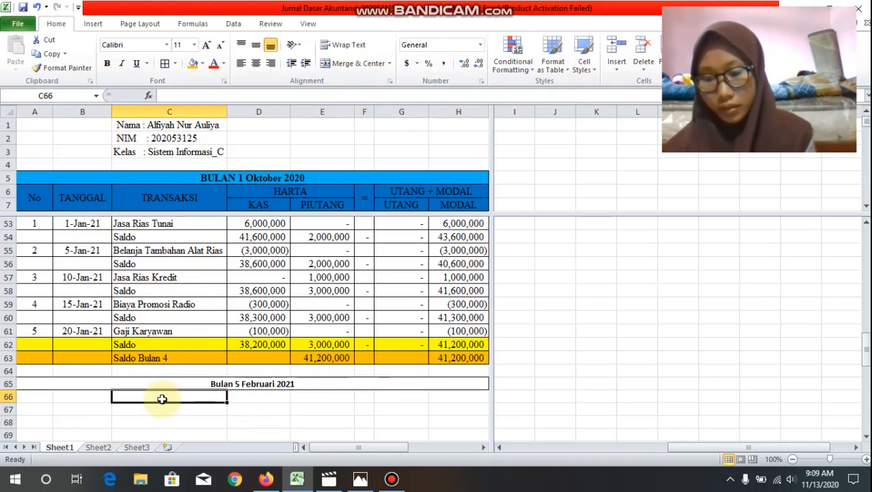
text(Jumlah Saldo Bulan 4)
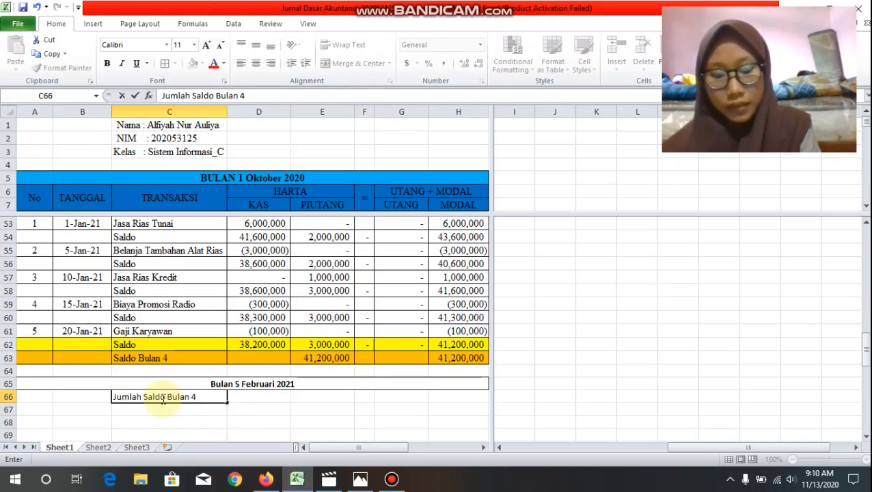
key(Tab)
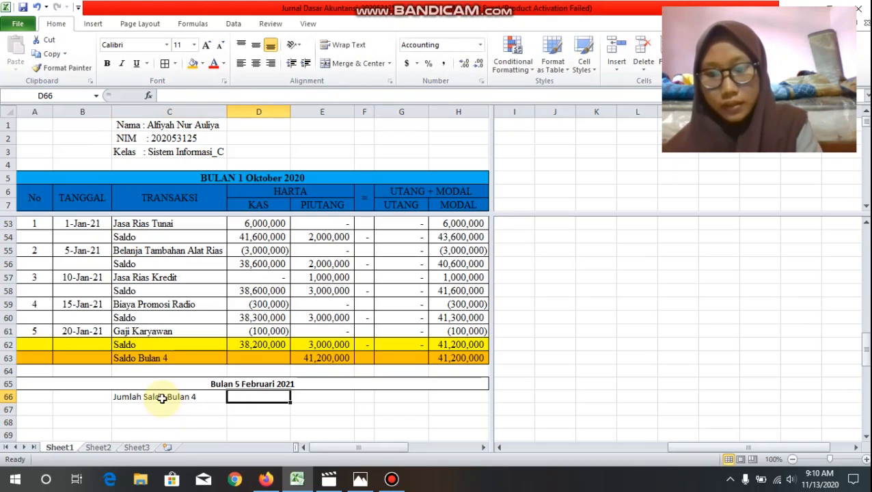
text(=)
click(244, 343)
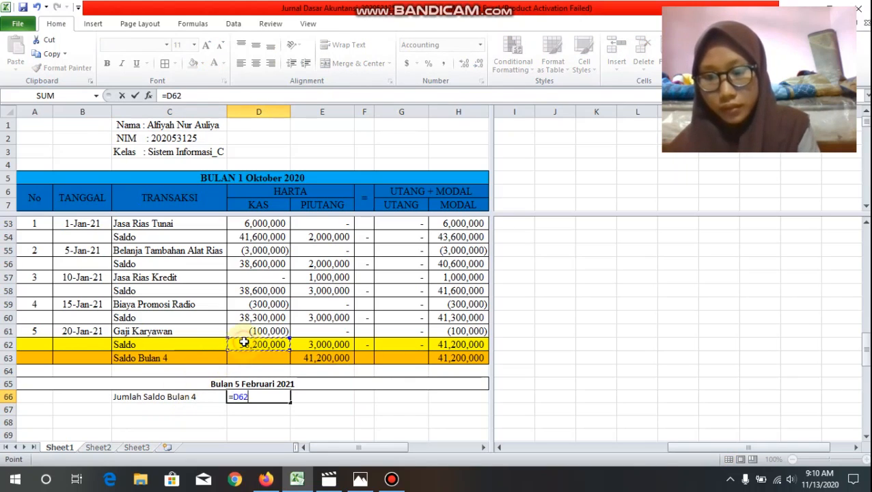
key(Return)
click(279, 397)
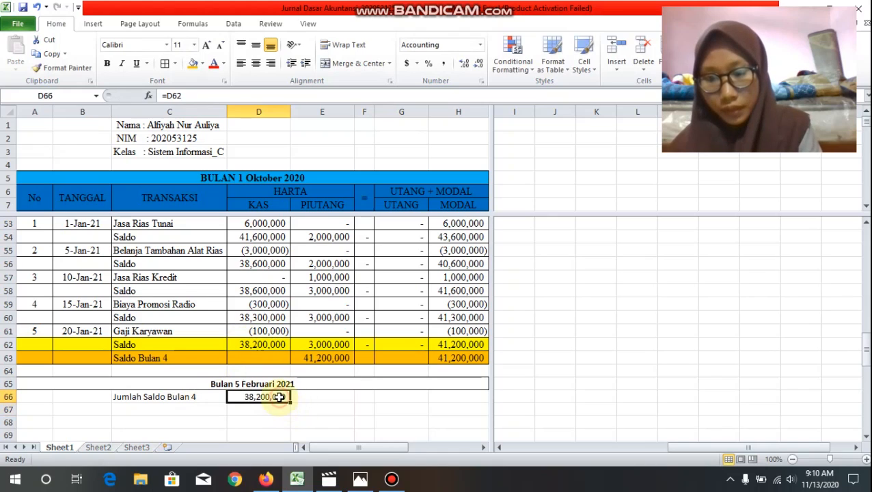
drag(289, 403, 472, 402)
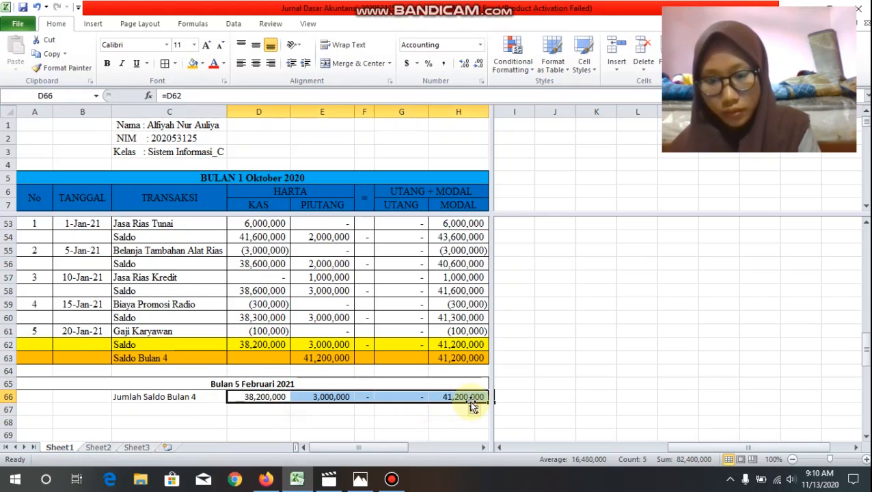
Step: Start the first February transaction in row 67 with number 1, date 2-feb-2021 and description "Hutang Bank"
click(45, 409)
text(1)
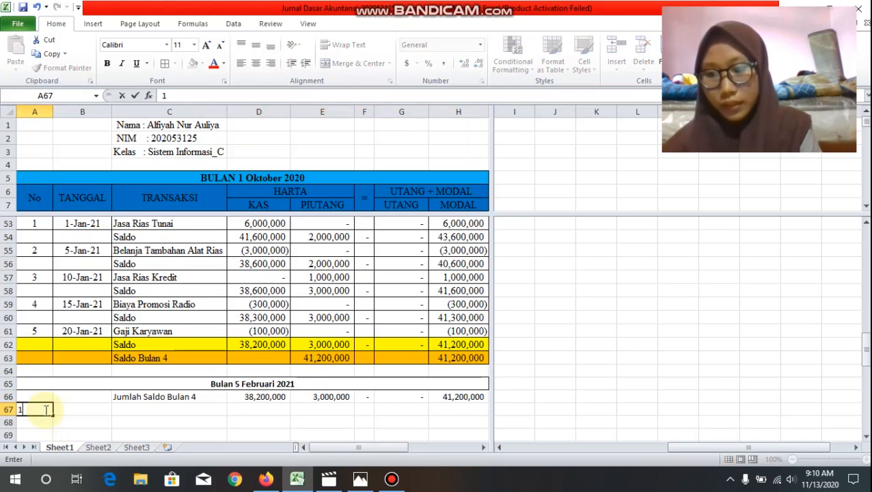
key(Tab)
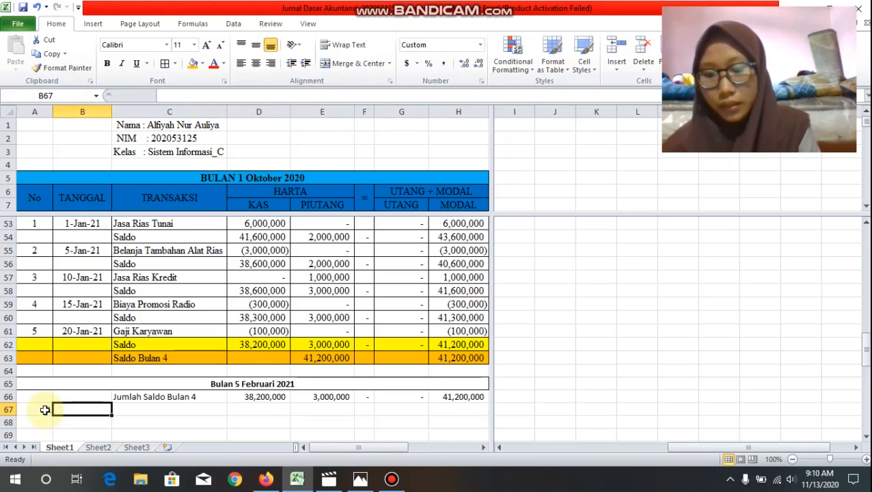
text(2-f)
text(eb)
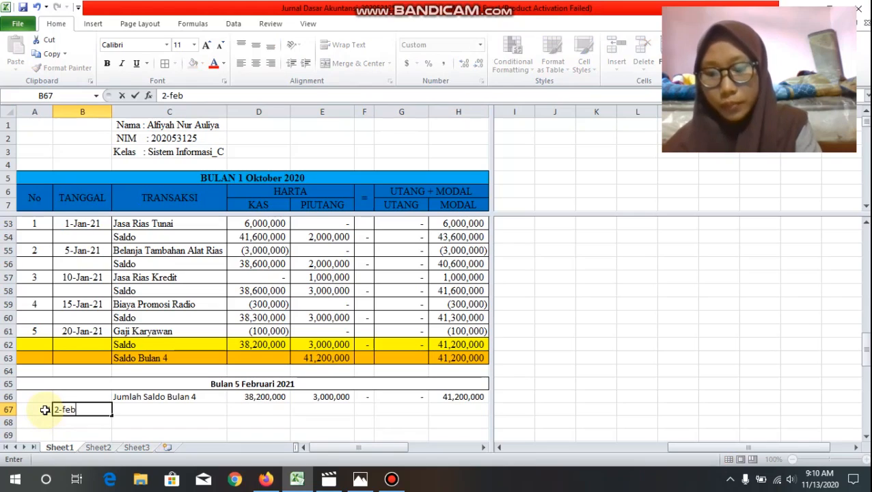
text(-2021)
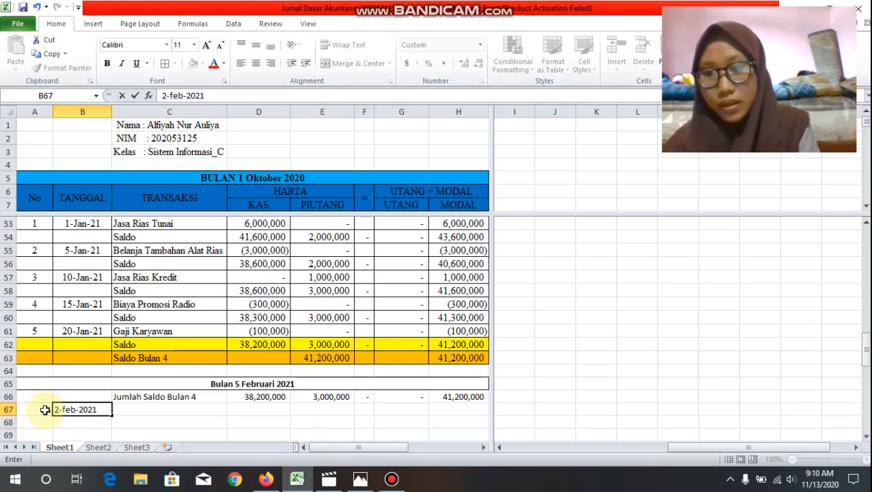
key(Tab)
text(Hu)
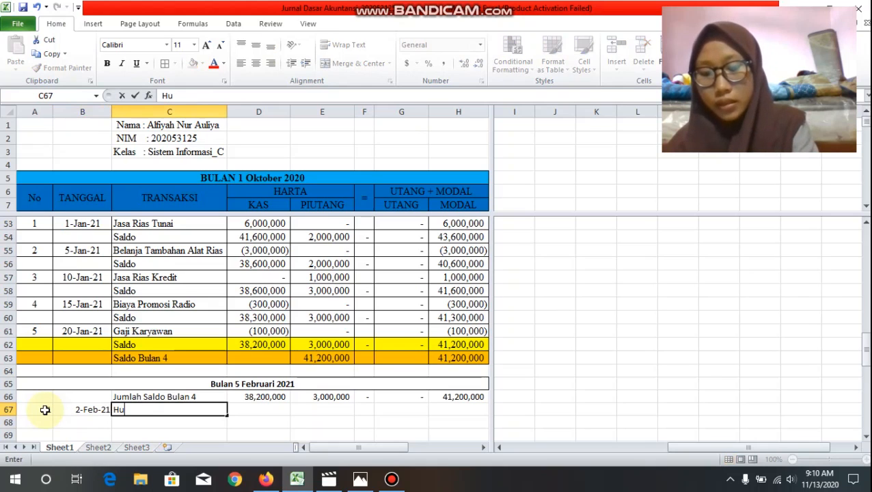
text(tang Bank)
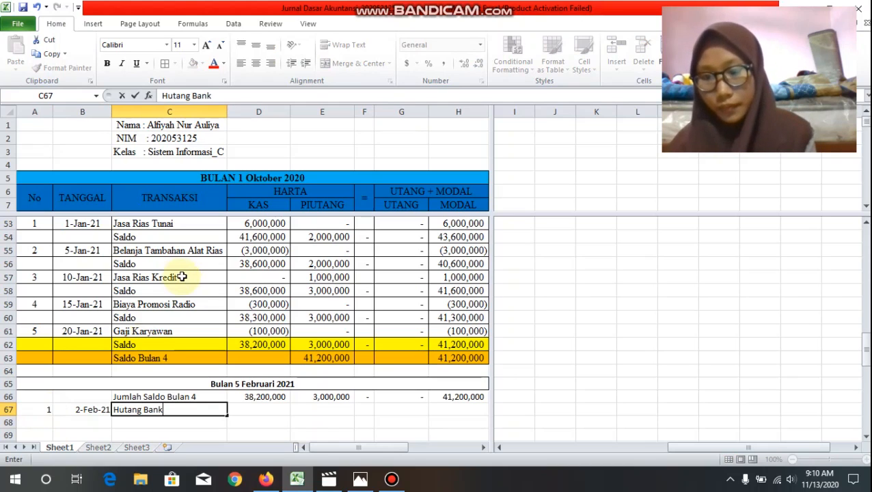
Step: Enter 3000000 as the Kas amount and 0 as the Piutang amount for the Hutang Bank transaction in row 67
scroll(188, 277, down, 3)
scroll(188, 277, down, 1)
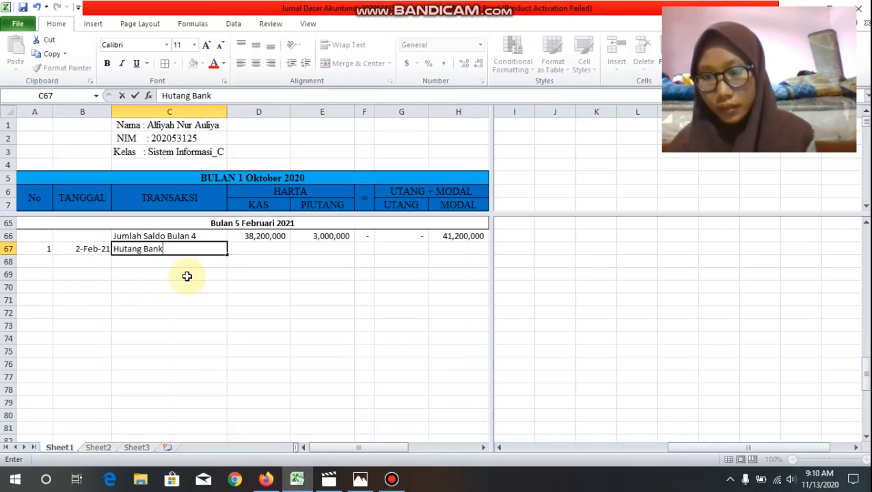
click(260, 251)
text(3)
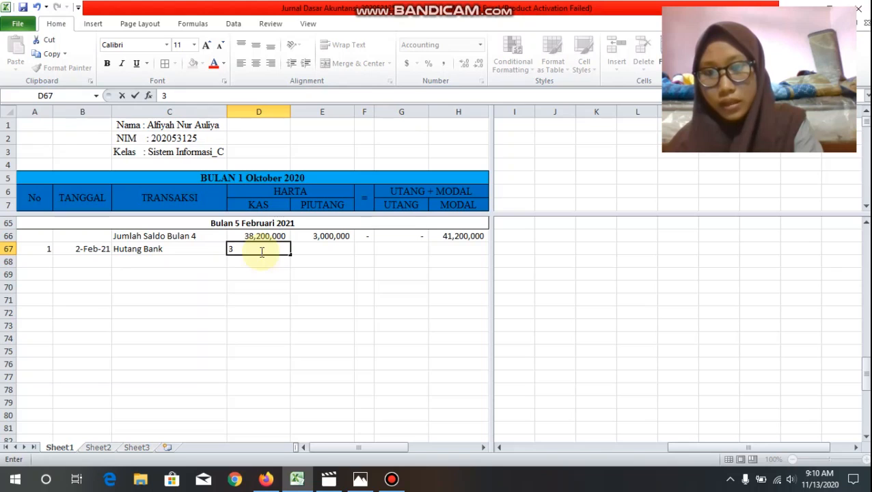
text(0000)
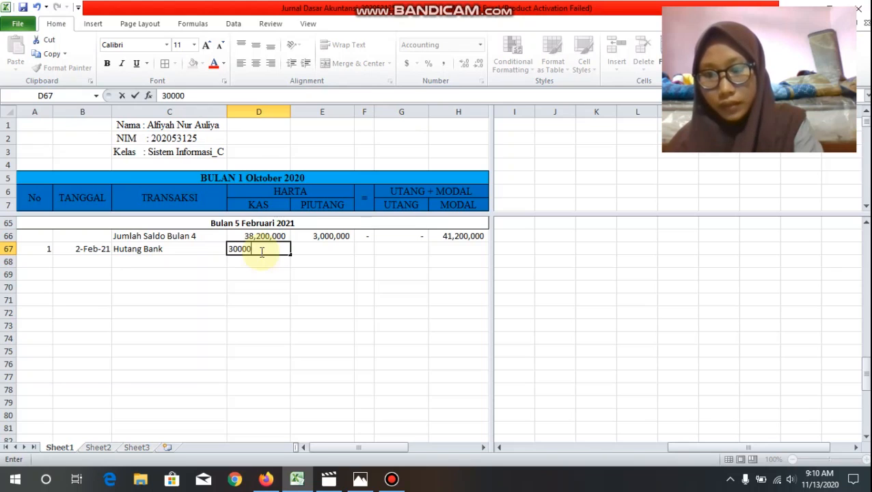
text(00)
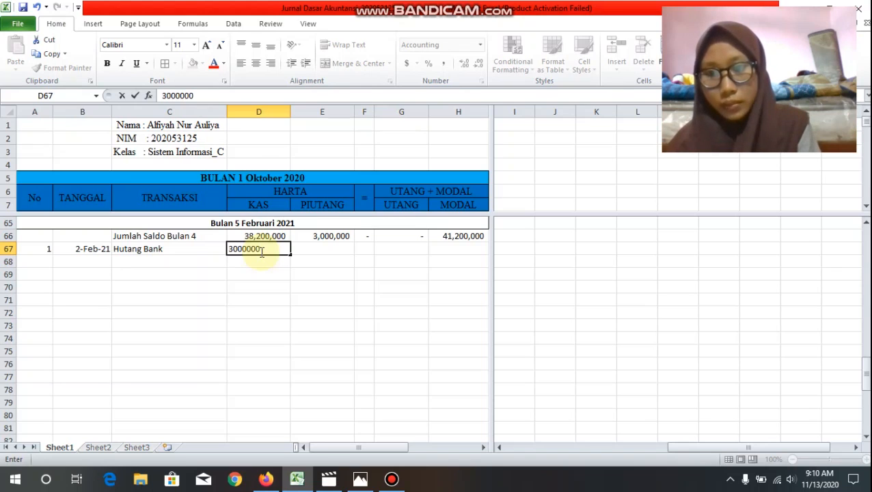
key(Tab)
text(0)
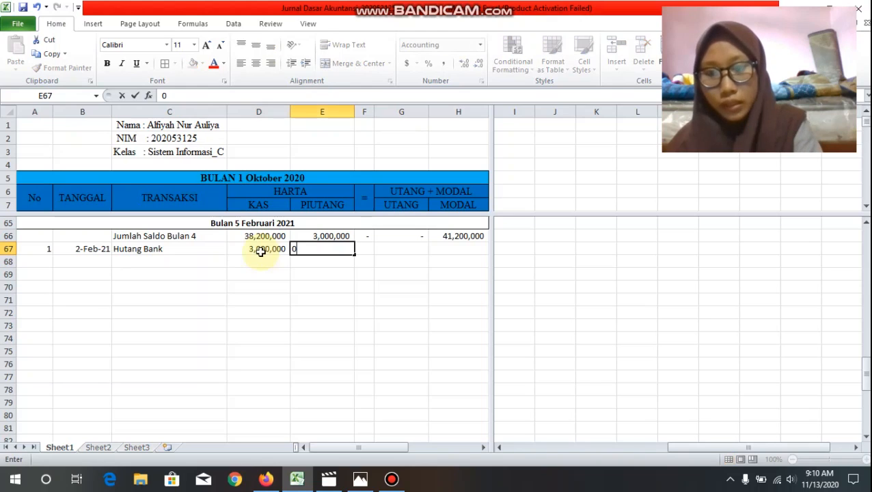
Step: Enter 3000000 as the Utang amount and 0 as the Modal amount for the Hutang Bank transaction in row 67
key(Tab)
key(Tab)
text(3)
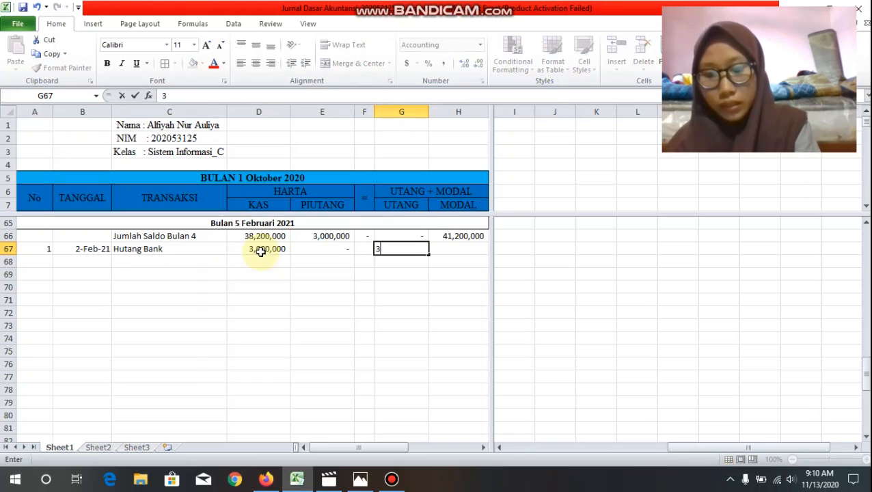
text(000000)
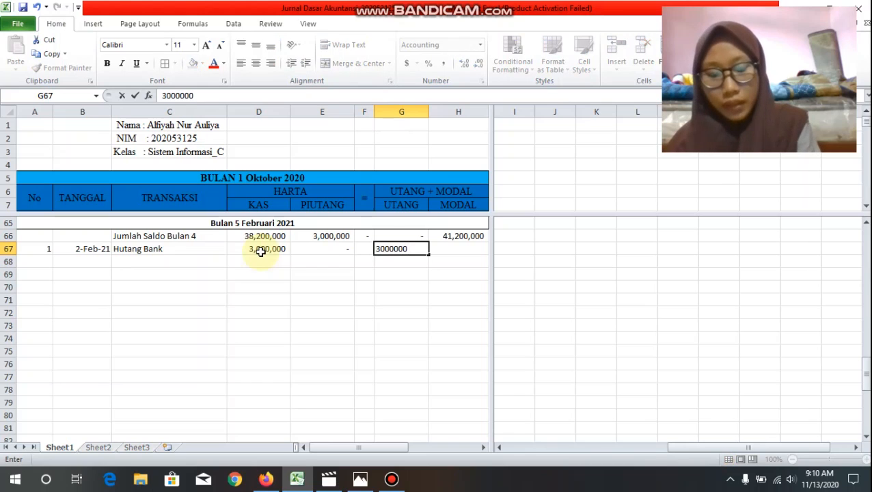
key(Tab)
text(0)
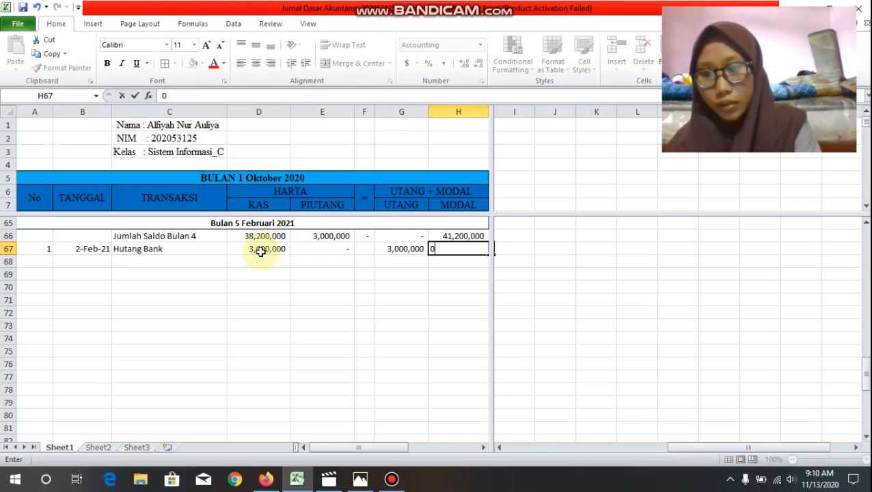
Step: Label C68 "Saldo" and total the Kas column in D68 with =sum(D66:D67)
click(196, 261)
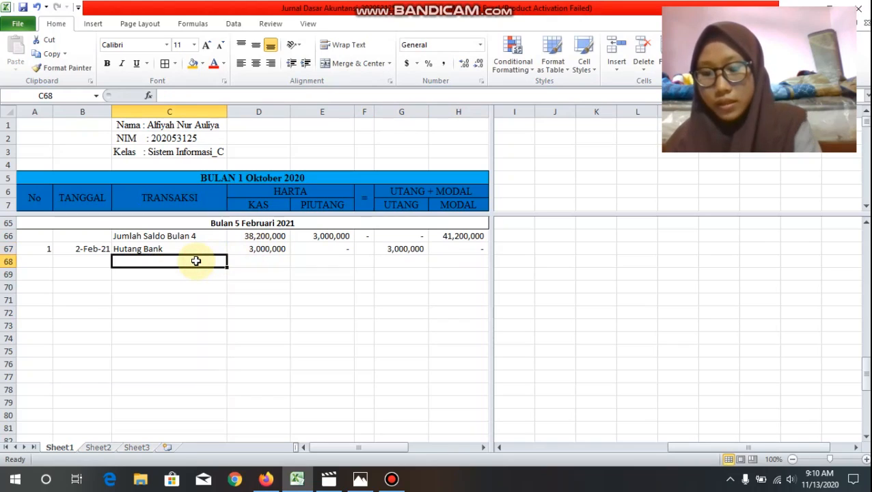
text(Sal)
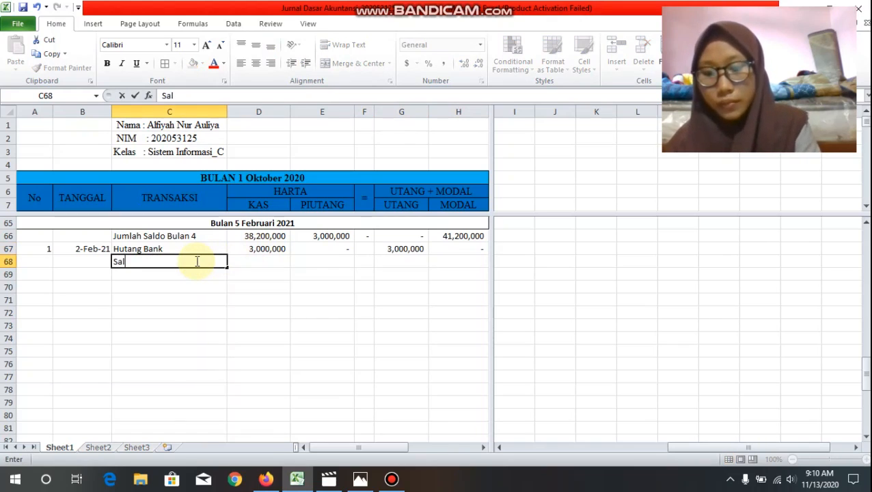
text(do)
key(Tab)
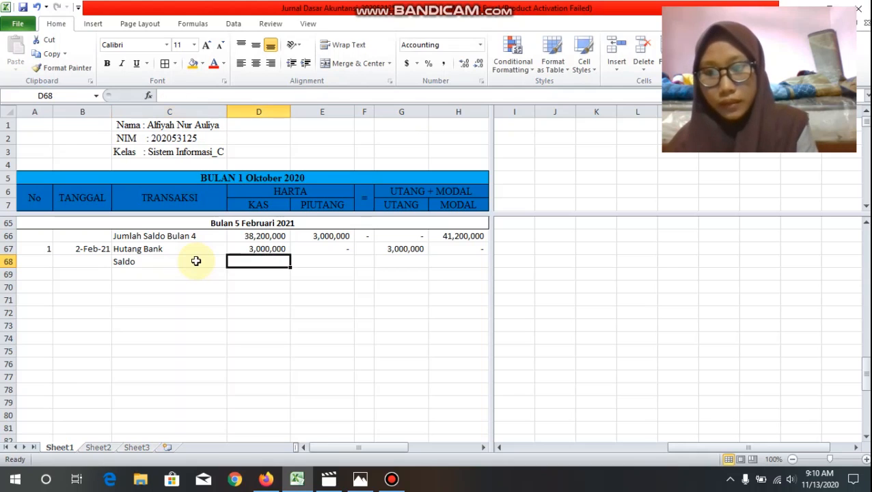
text(=sum()
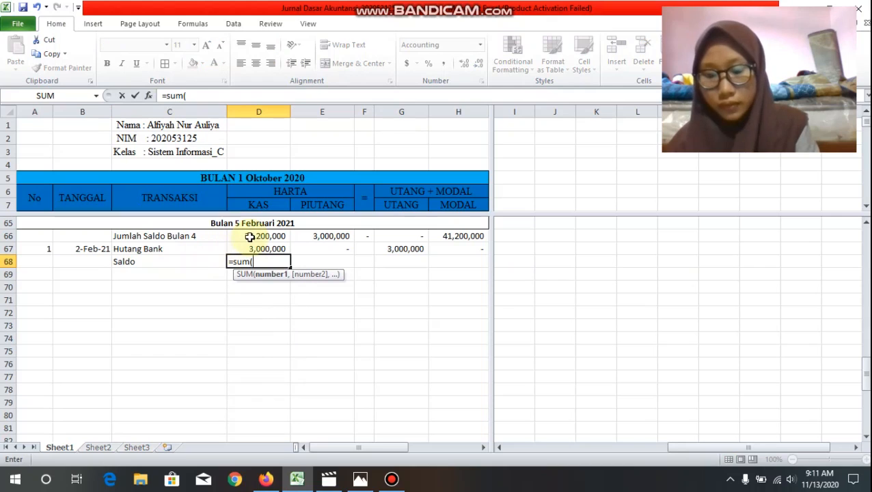
drag(250, 235, 250, 247)
text())
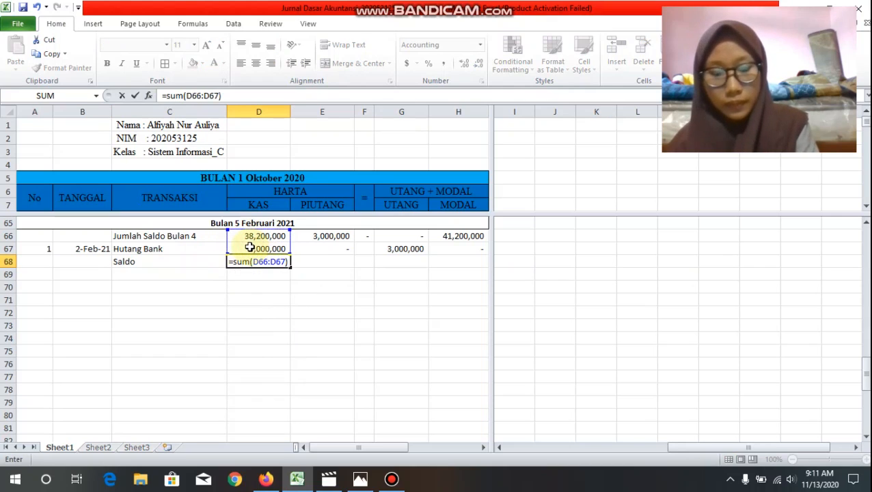
key(Return)
key(Up)
Step: Carry the Piutang balance into the Saldo row by setting E68 to =E66
click(314, 260)
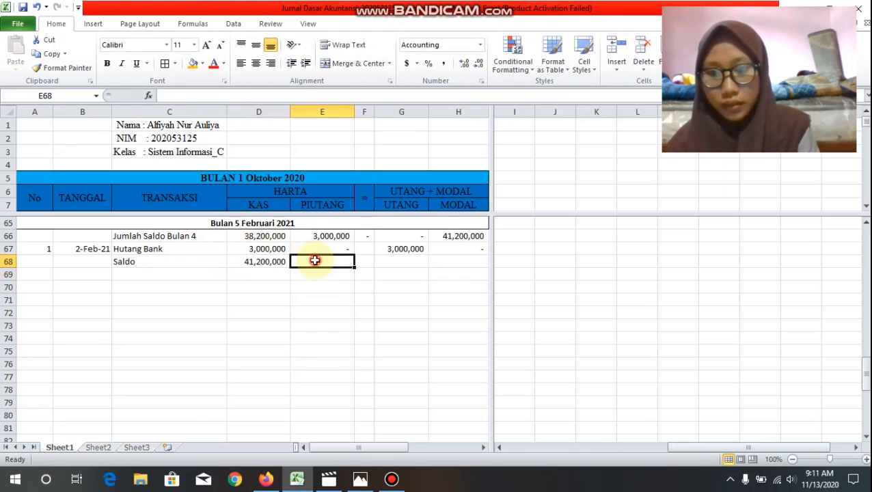
text(=)
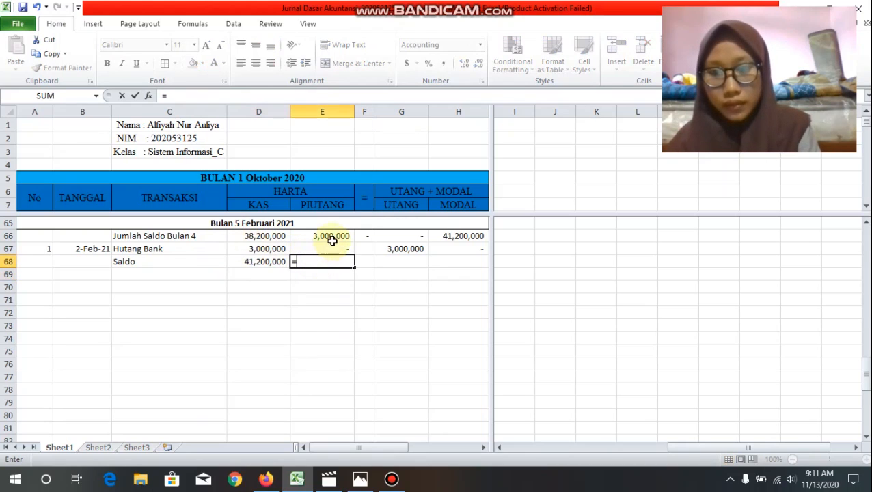
click(333, 235)
key(Return)
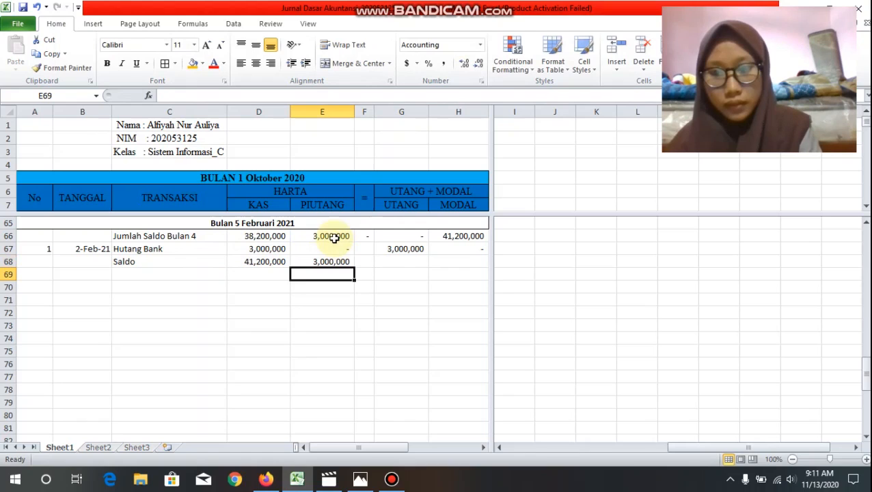
Step: Fill the Utang and Modal balances of the Saldo row by setting G68 to =G67 and H68 to =H66
click(384, 263)
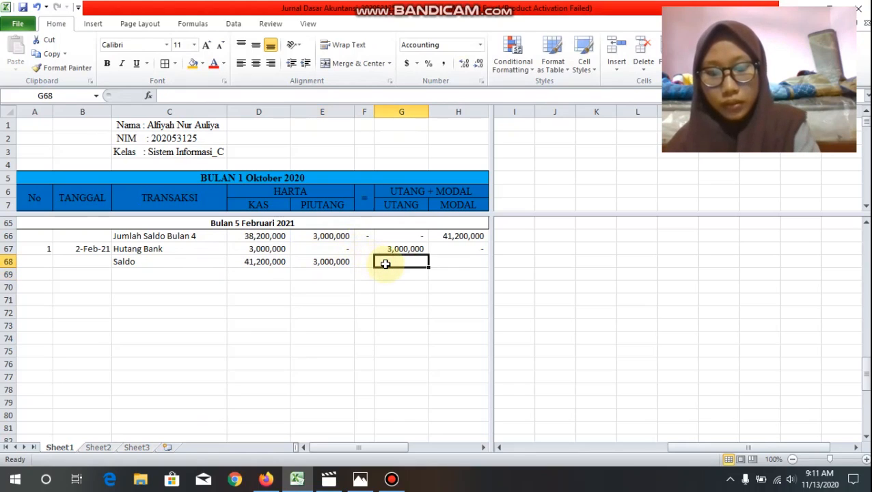
text(=)
click(398, 249)
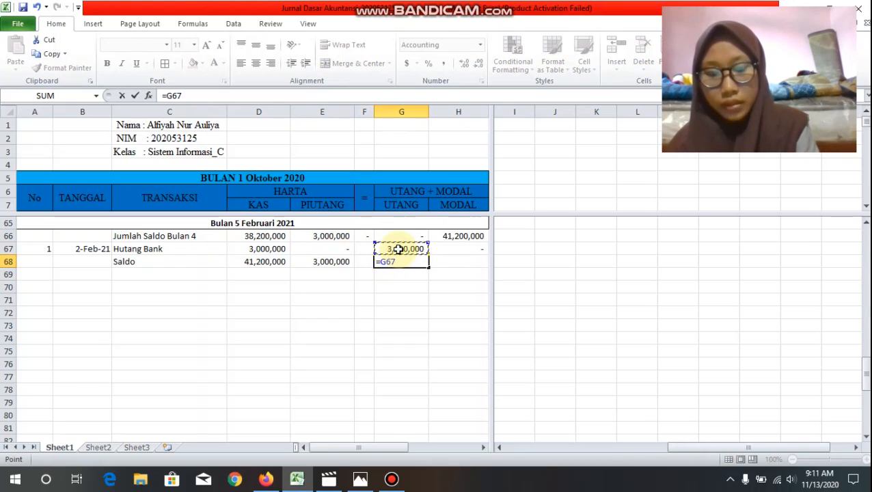
key(Return)
click(445, 259)
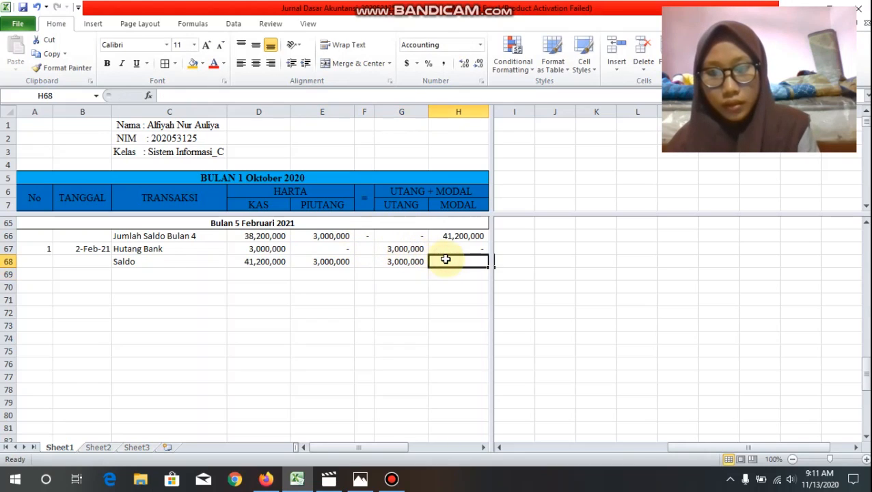
text(=)
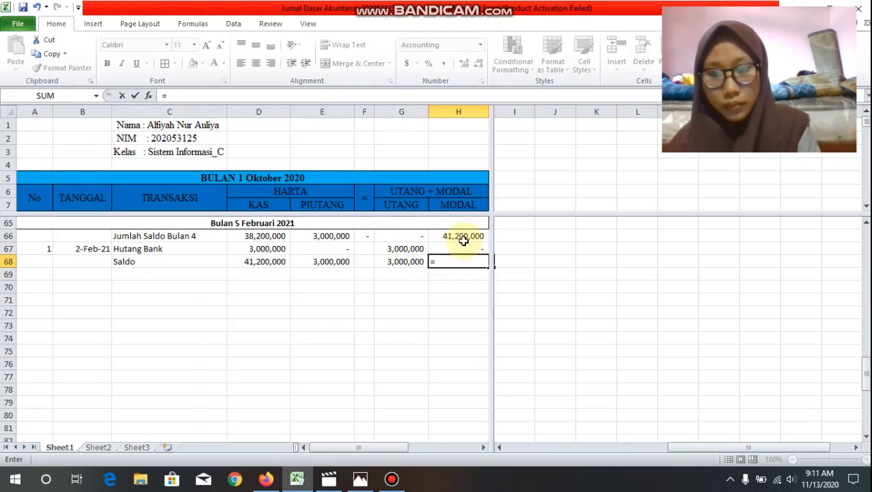
click(462, 240)
key(Return)
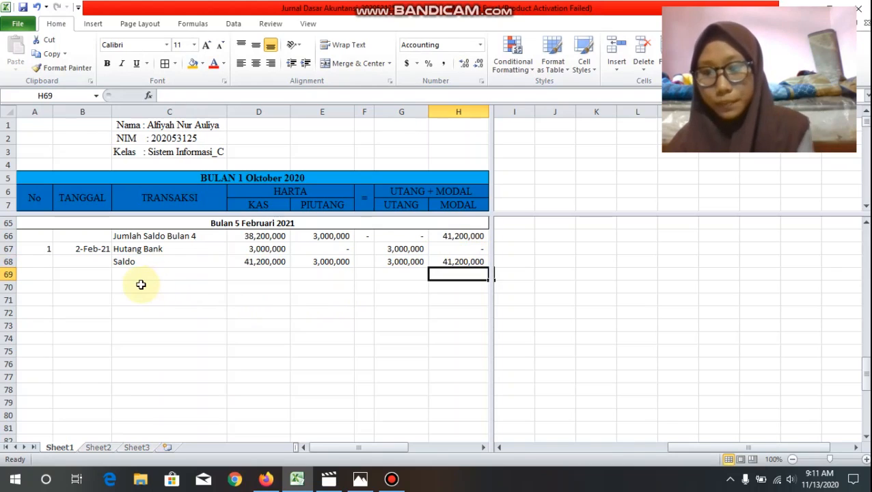
Step: Number row 69 as transaction 2 and date it 4-Feb-2021
click(43, 274)
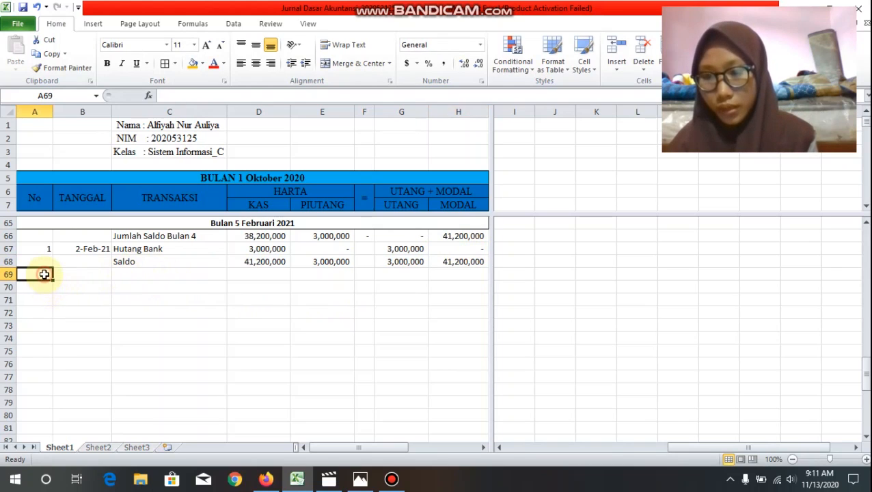
text(2)
key(Tab)
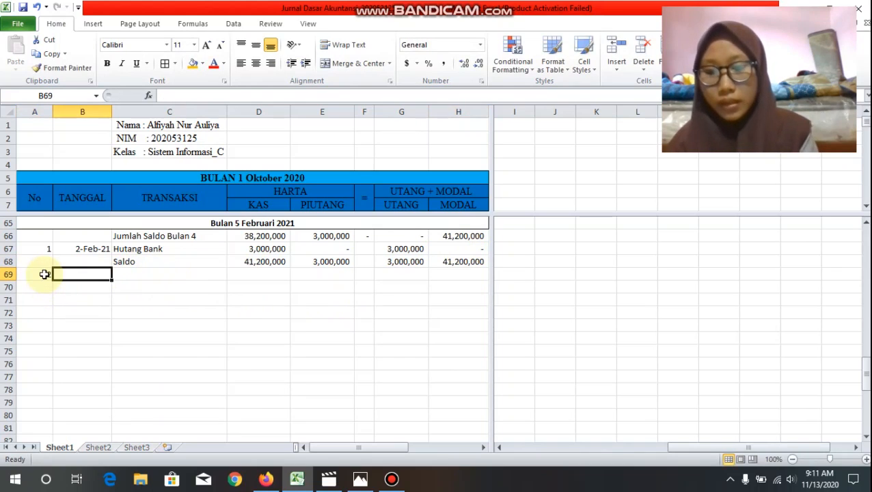
text(4-)
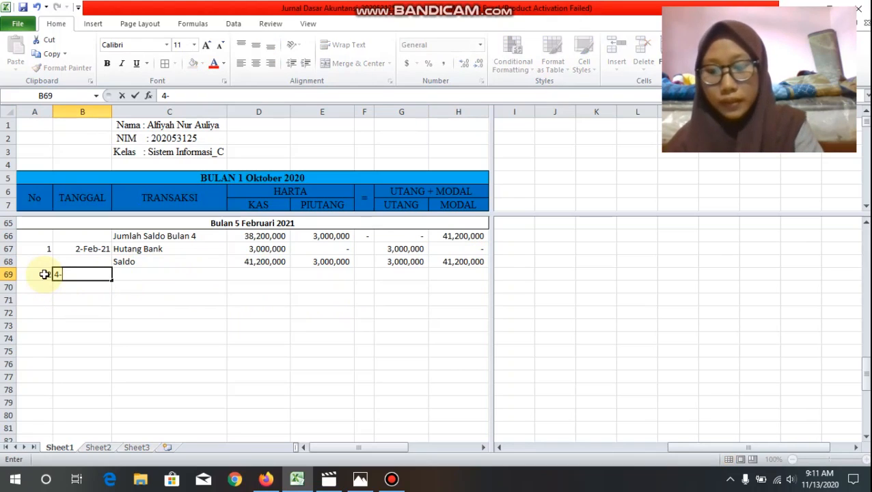
text(Feb-)
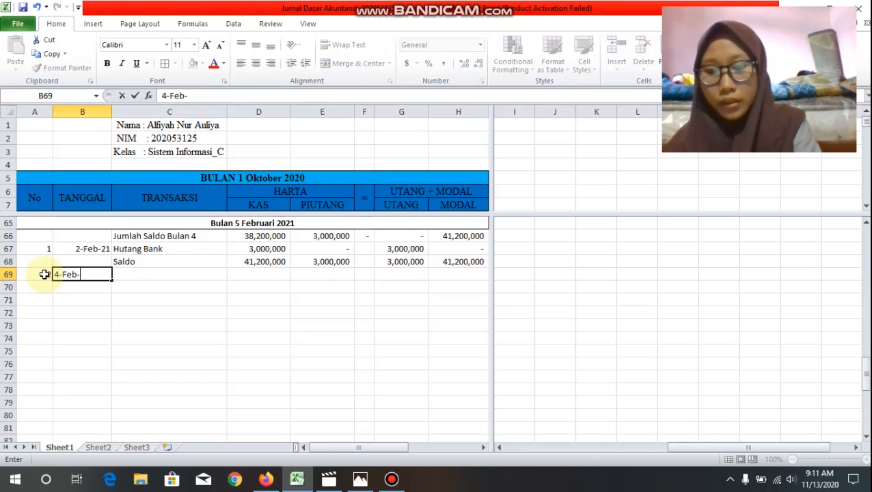
text(202)
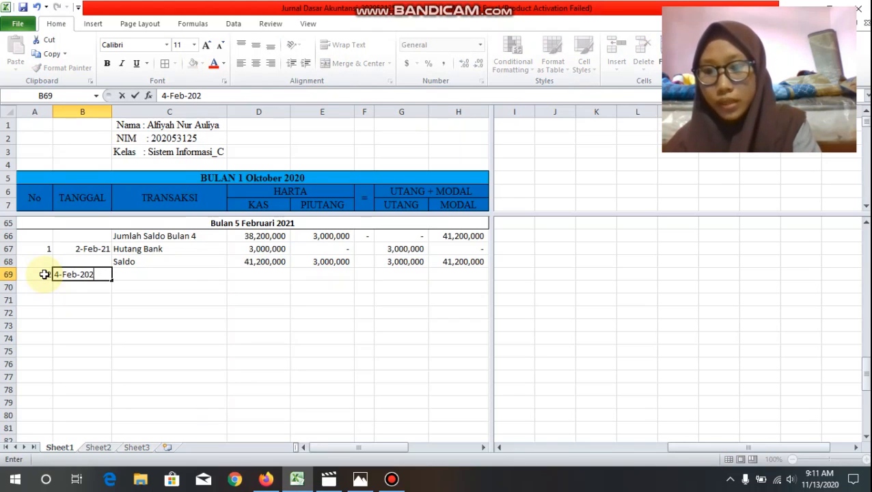
text(1)
key(Tab)
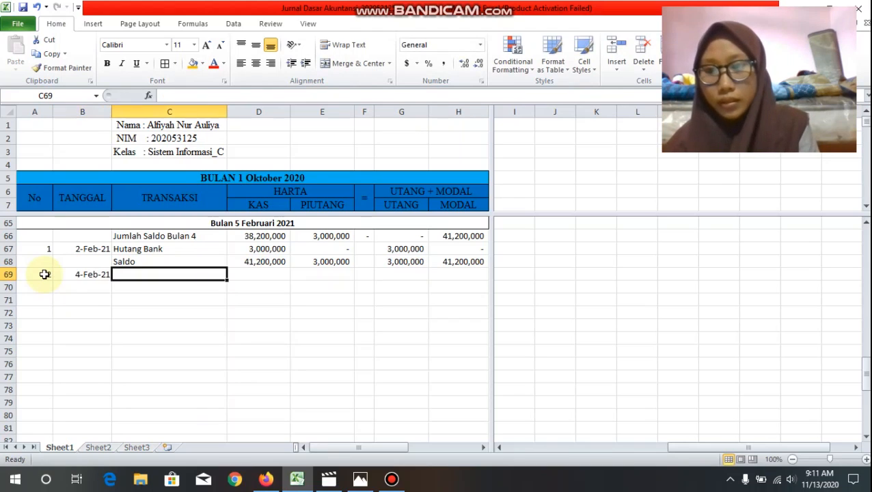
Step: Enter "Jasa Rias Tunai" as the transaction description in C69
text(Jas)
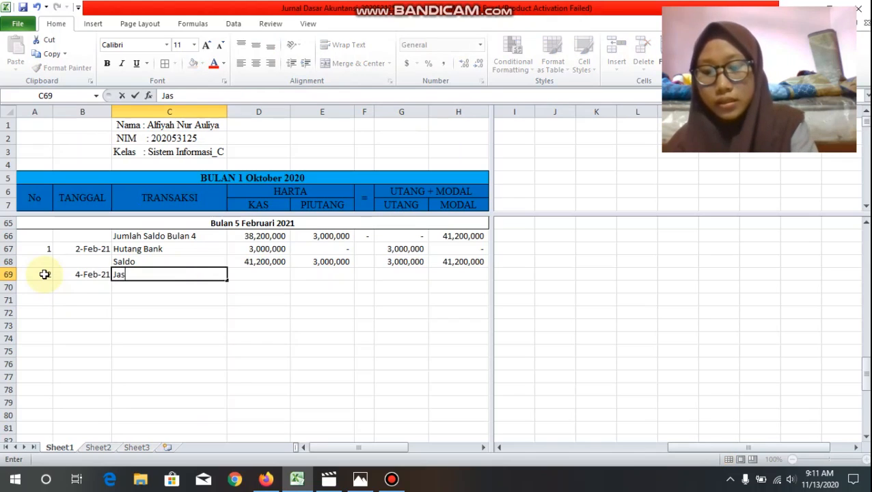
text(a Rias Tunai)
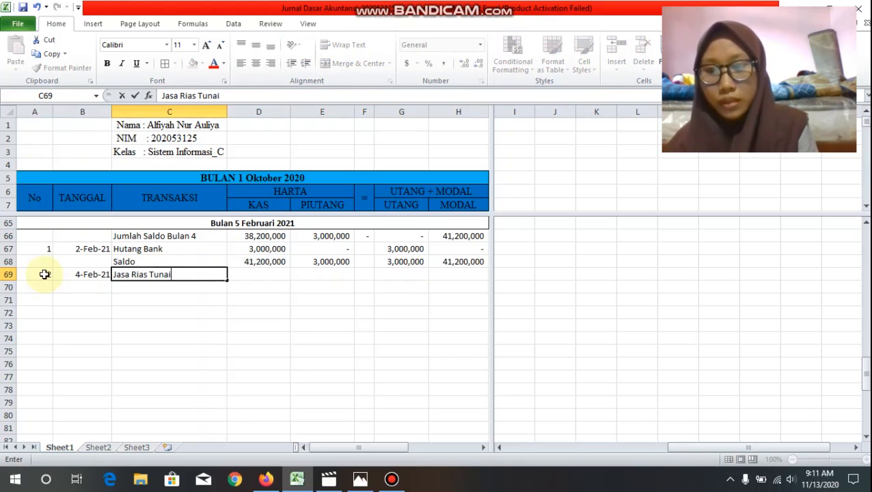
key(Tab)
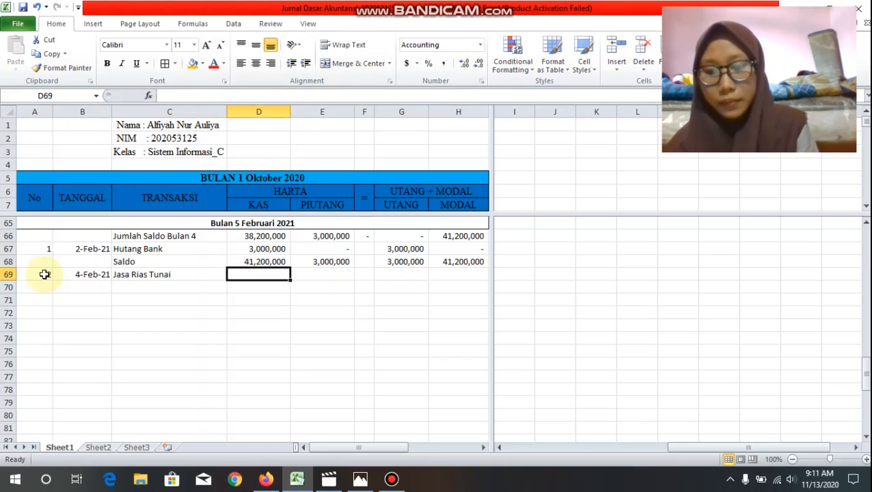
Step: Fill the Jasa Rias Tunai amounts in row 69: Kas 4000000, Piutang 0, Utang 0 and Modal 4000000
text(4000000)
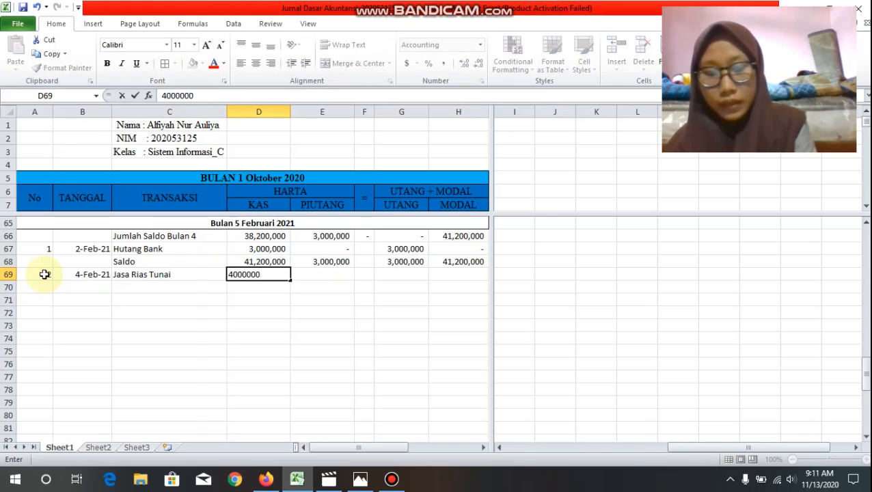
key(Tab)
text(0)
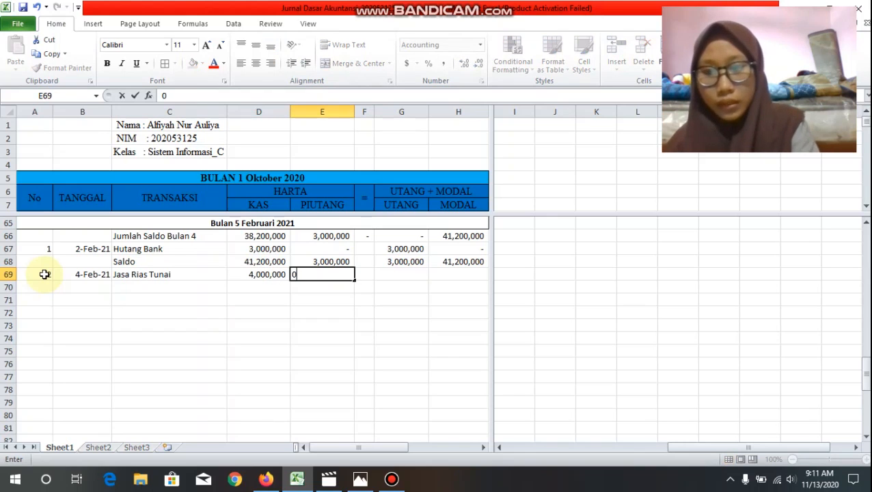
key(Tab)
key(Tab)
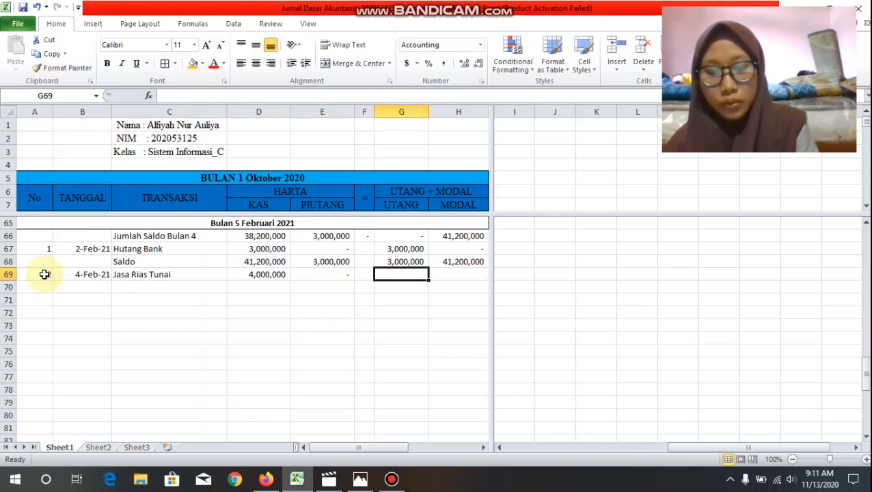
text(0)
key(Tab)
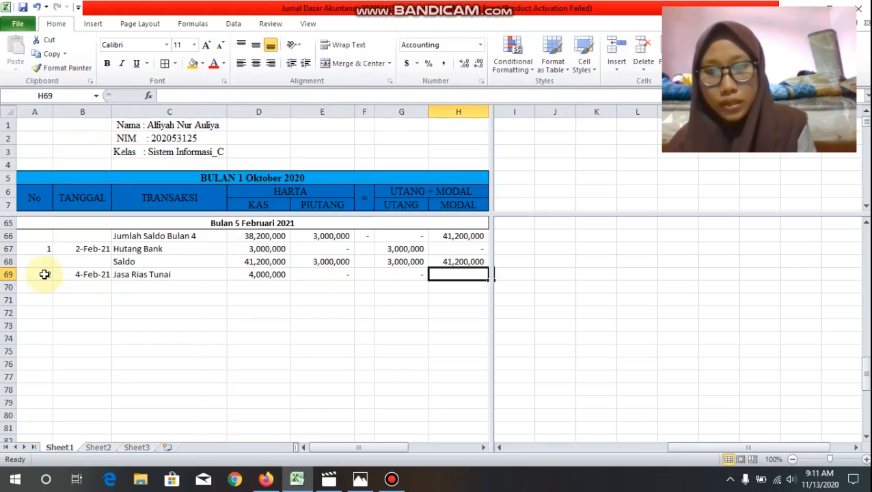
text(40)
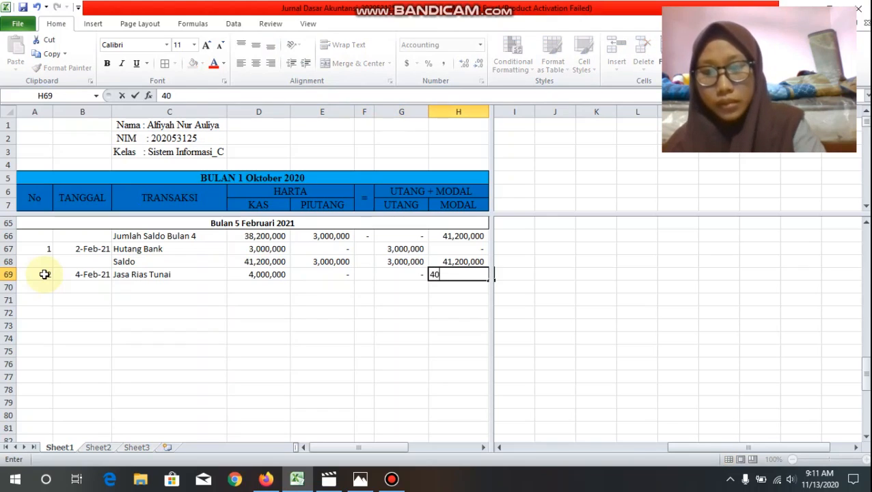
text(00000)
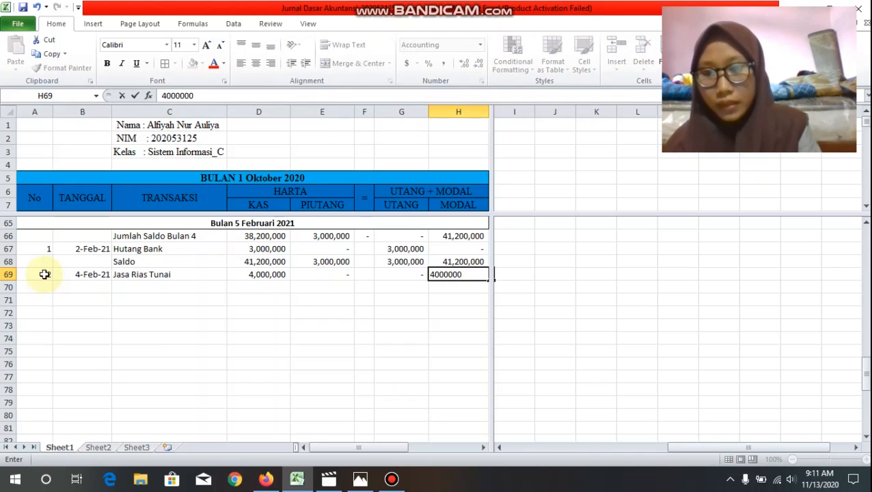
Step: Label C70 "Saldo" and total the Kas column in D70 with =sum(D68:D69)
click(121, 288)
text(Saldo)
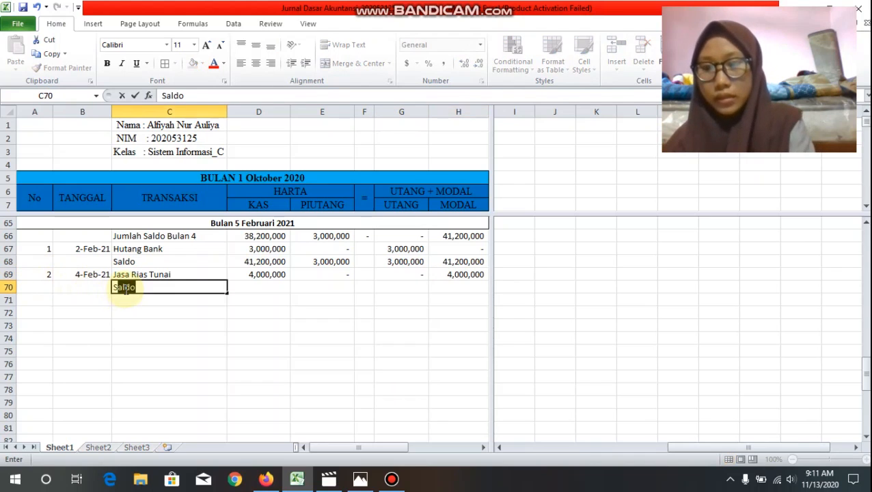
key(Tab)
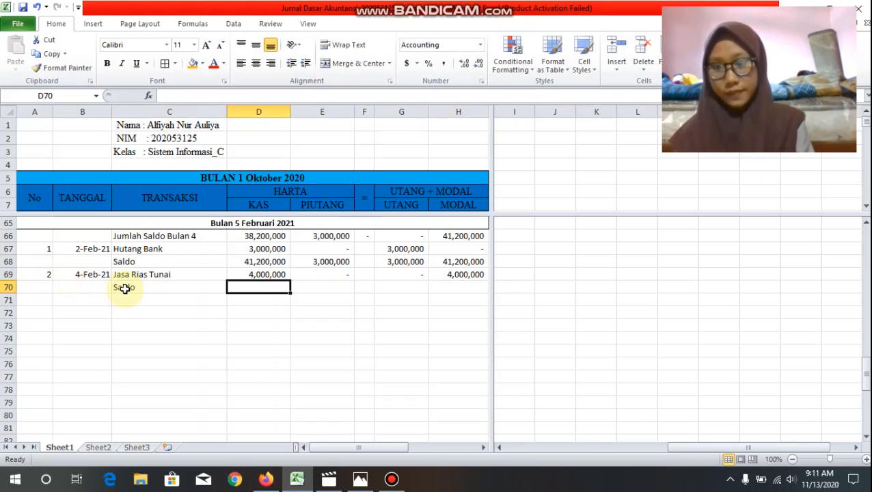
text(=)
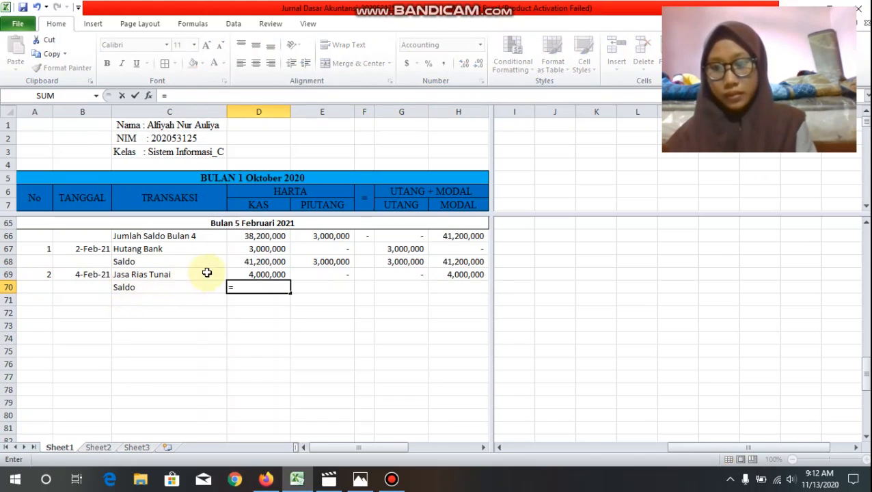
text(sum()
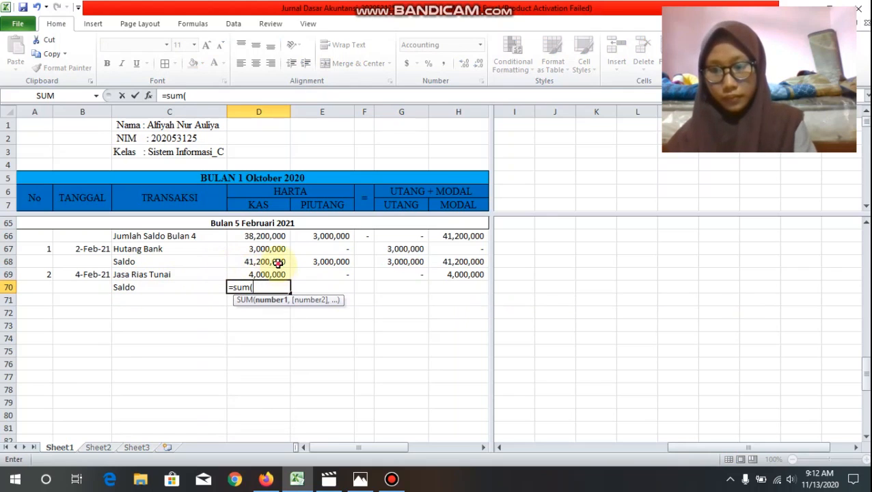
drag(278, 263, 278, 275)
text())
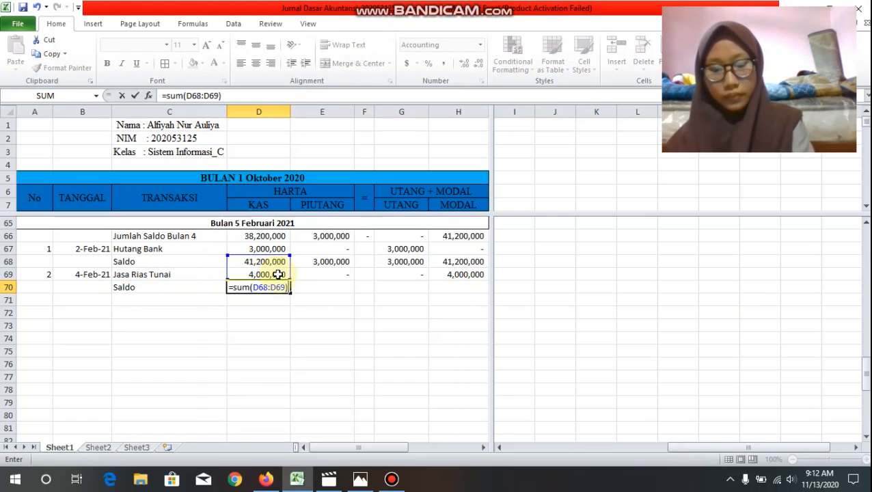
key(Return)
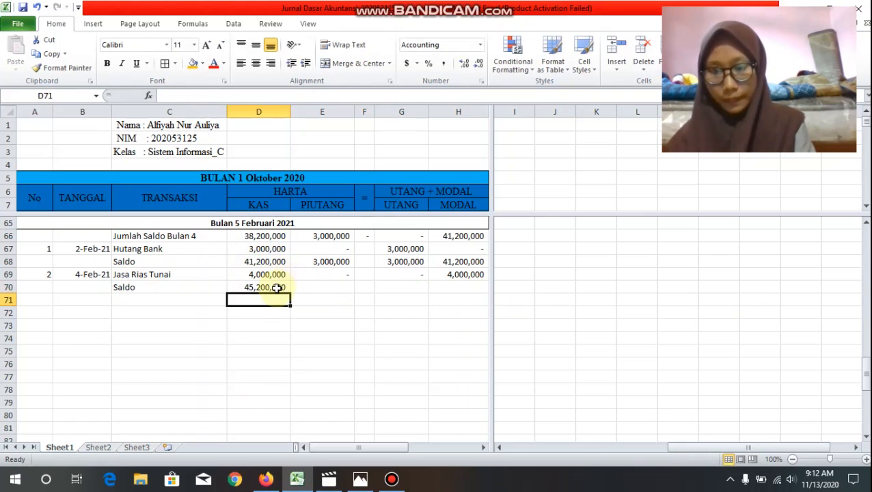
Step: Copy the D70 sum formula across the Saldo row through H70 and check the Piutang and Utang formulas
click(278, 287)
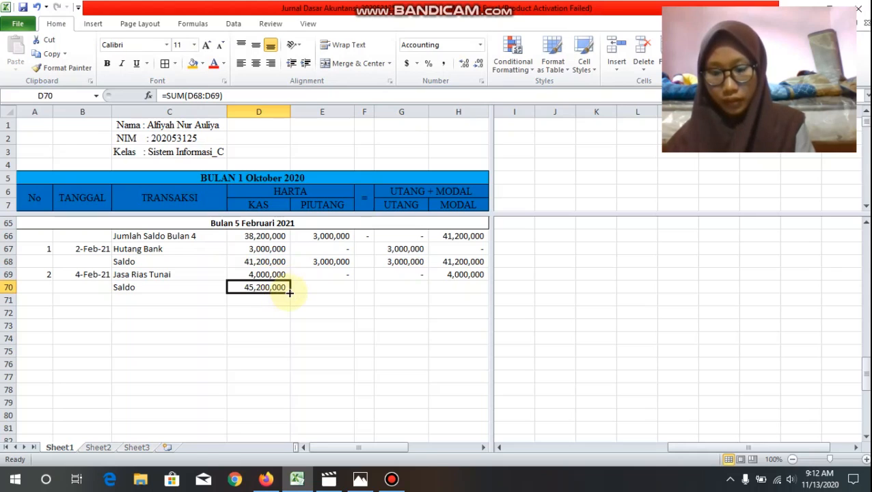
drag(290, 292, 465, 284)
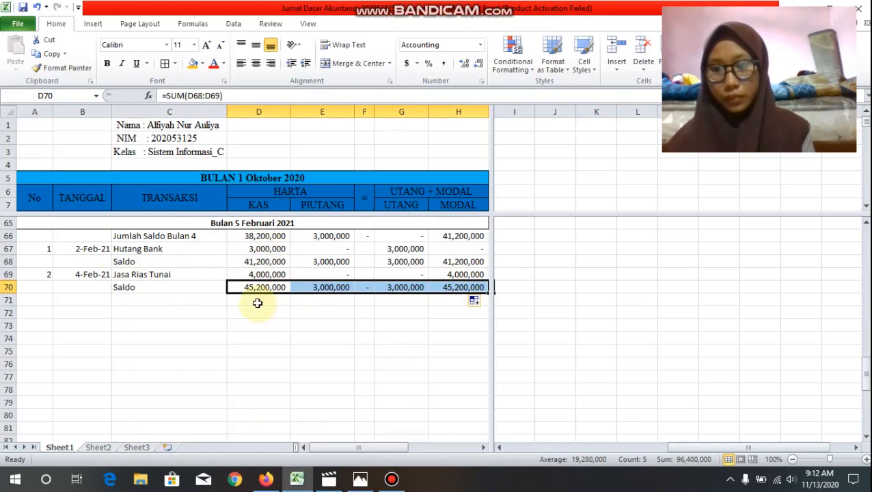
click(339, 287)
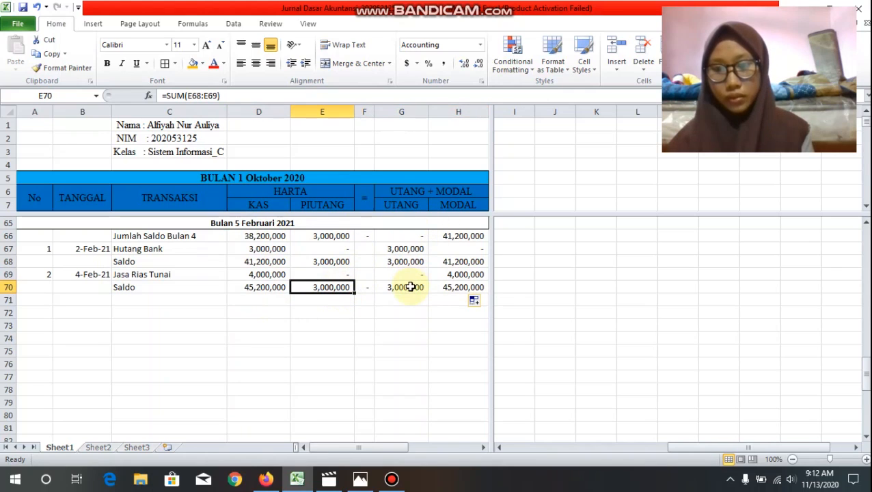
click(410, 287)
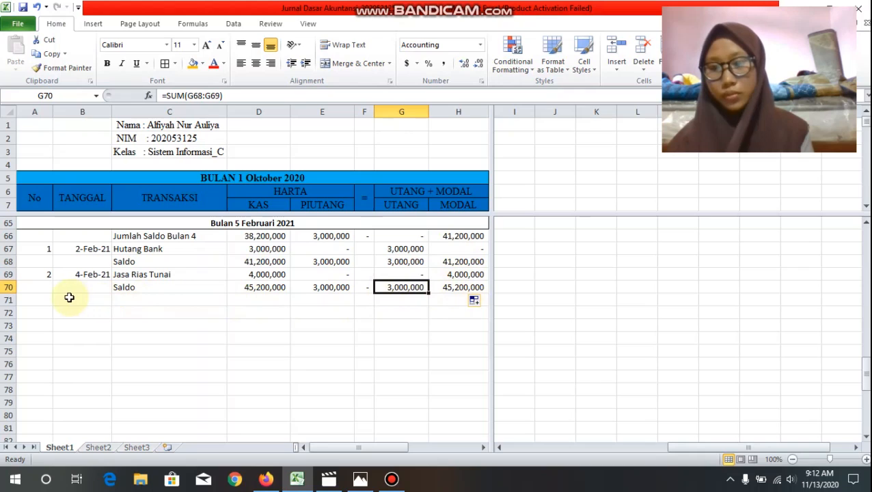
Step: Number row 71 as transaction 3 and date it 8-feb-2021
click(45, 299)
text(3)
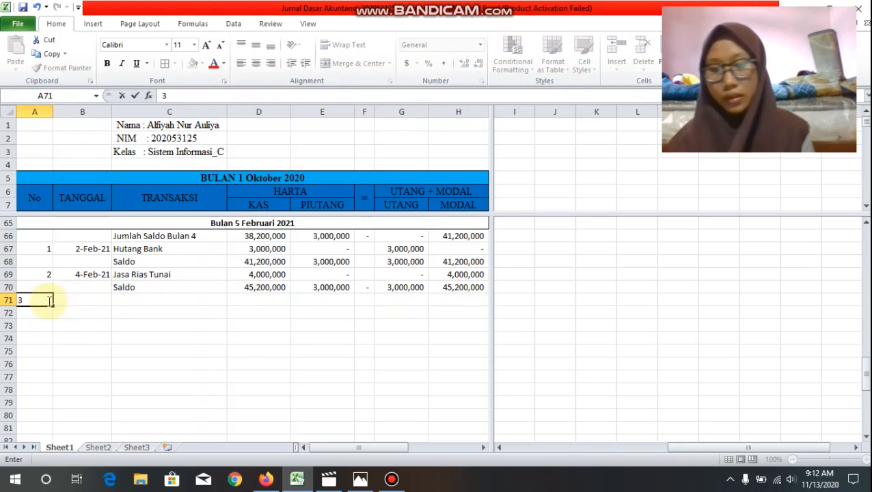
key(Tab)
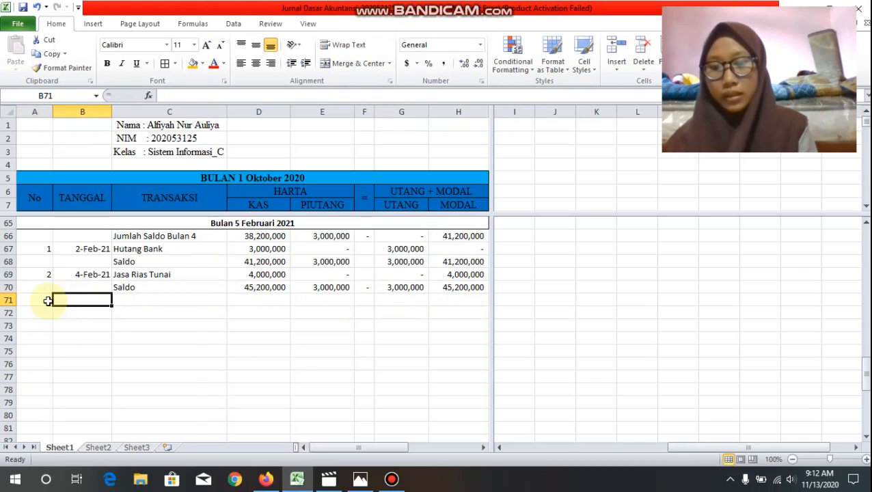
text(8-)
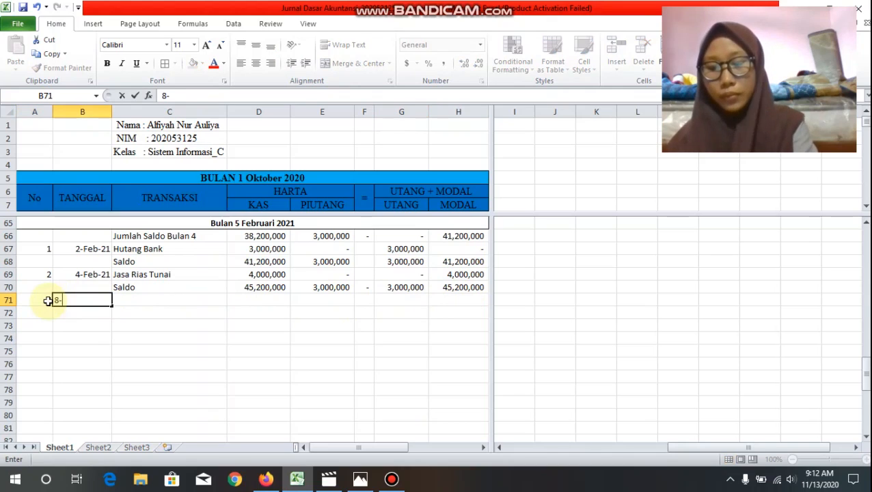
text(feb)
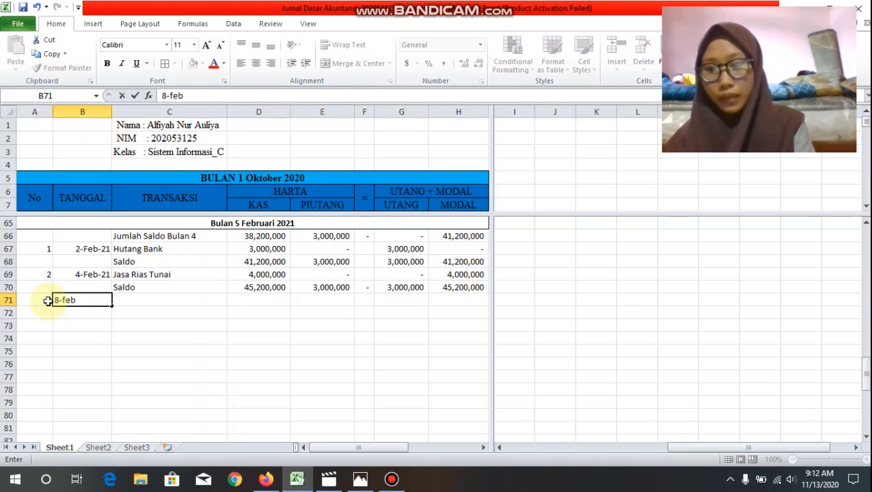
text(-)
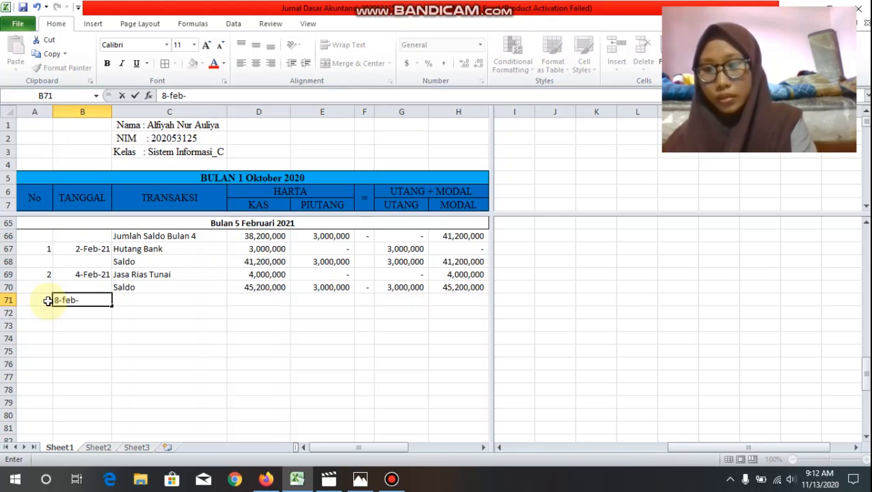
text(2021)
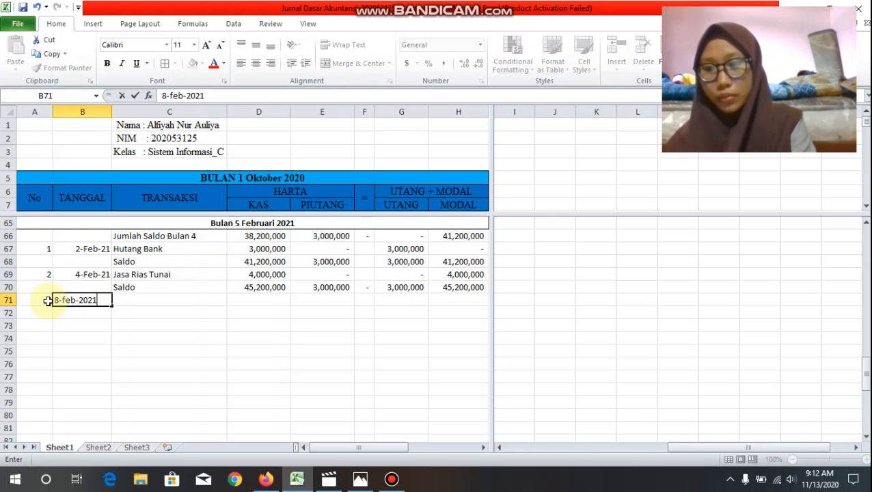
key(Tab)
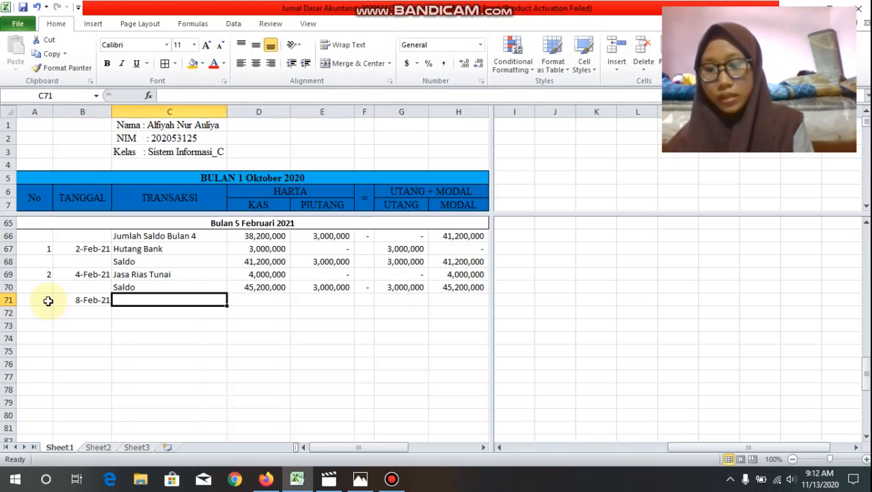
Step: Enter "Jasa Rias Kredit" as the transaction description in C71
text(Jasa R)
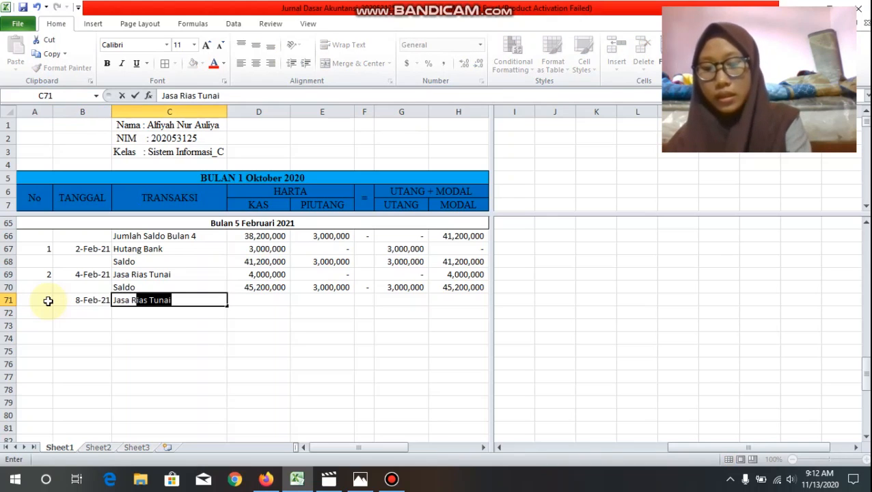
text(ias Kredit)
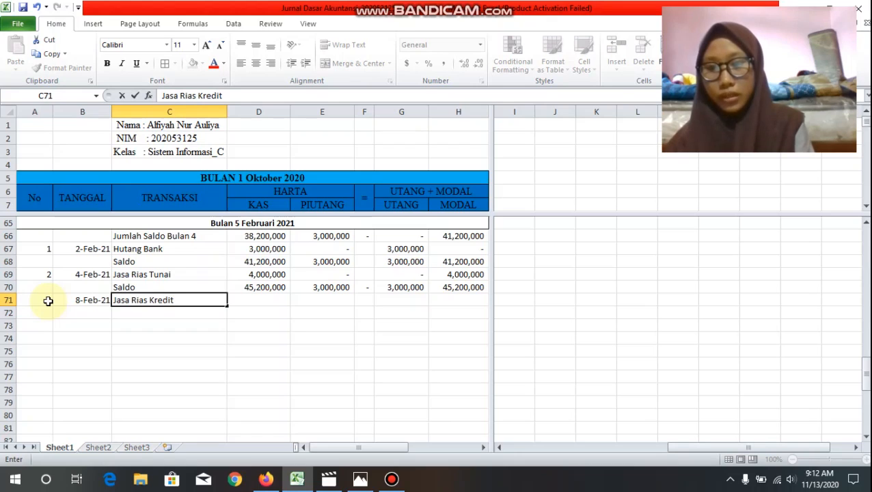
click(274, 302)
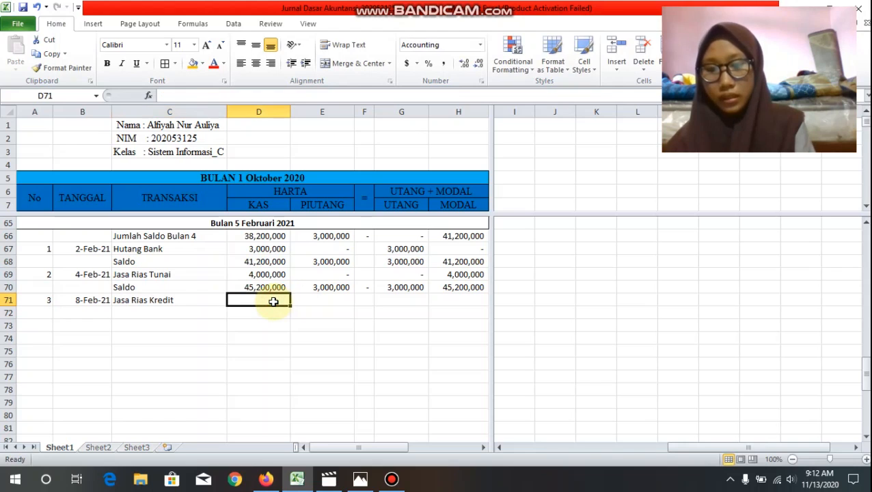
Step: Fill the Jasa Rias Kredit amounts in row 71: Kas 0, Piutang 1000000, Utang 0 and Modal 1000000
text(0)
key(Tab)
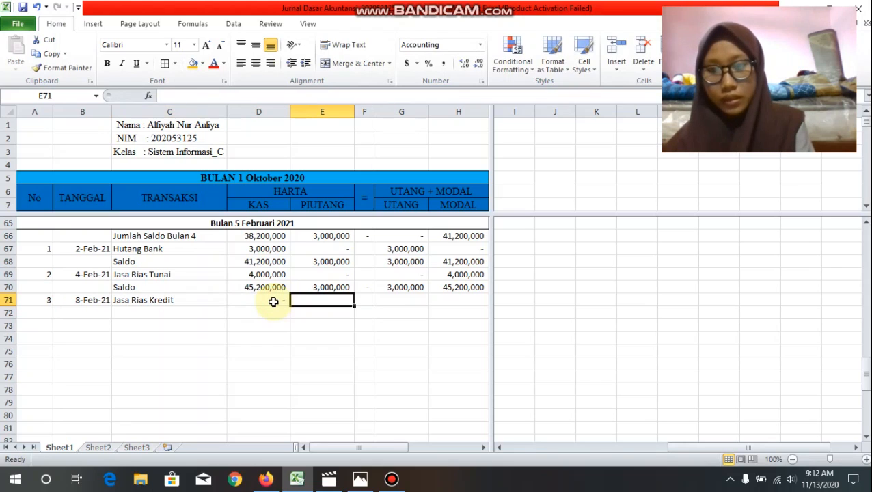
text(1000)
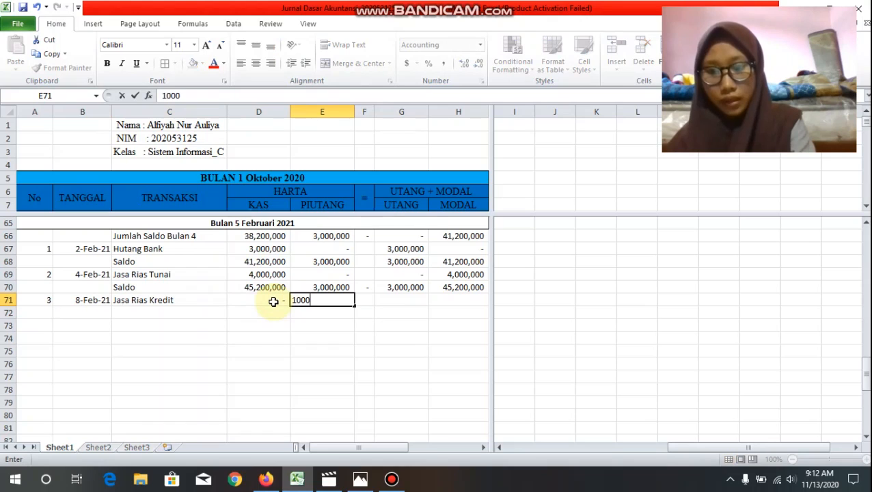
text(000)
key(Tab)
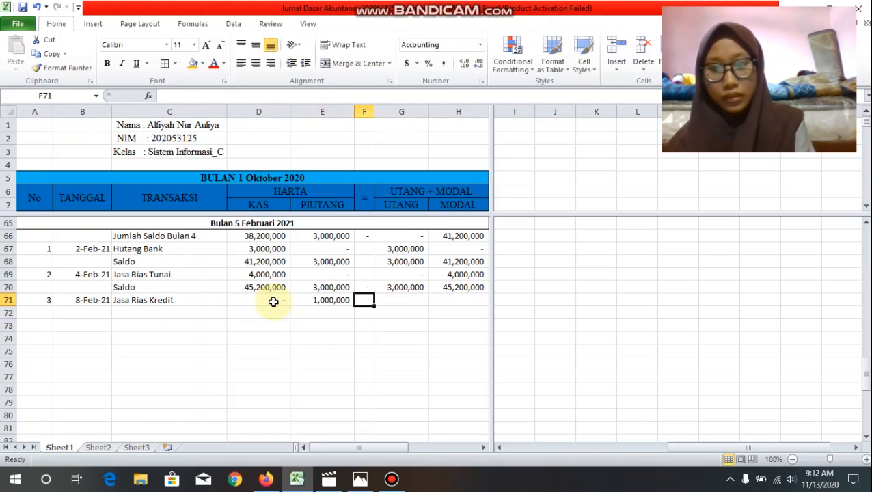
key(Tab)
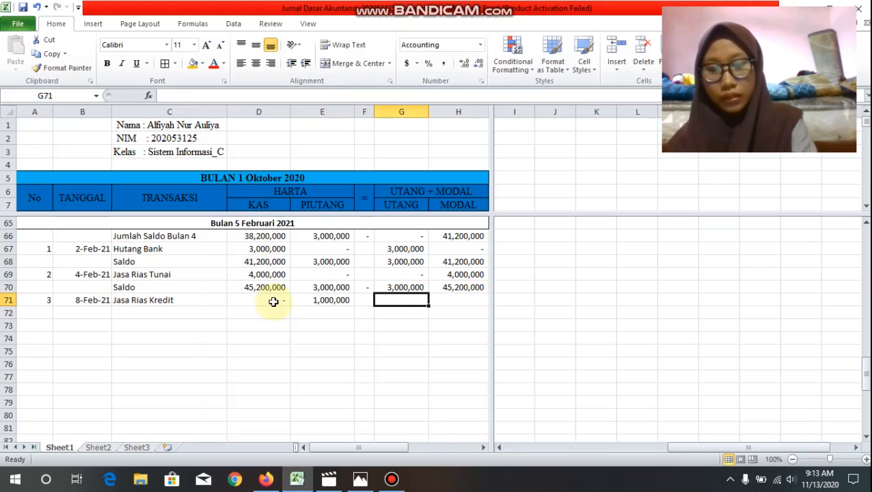
text(0)
key(Tab)
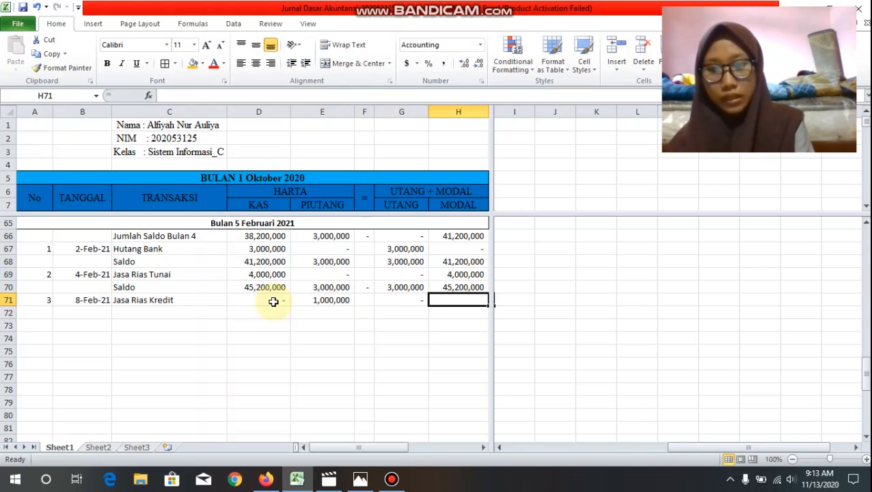
text(1,000,)
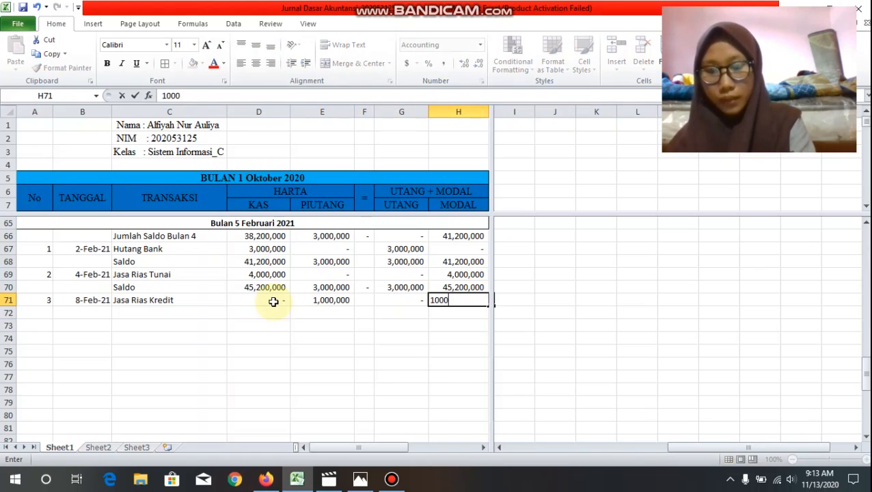
text(000)
Step: Label C72 "Saldo" and carry the previous Kas balance into D72 with =D70
click(185, 313)
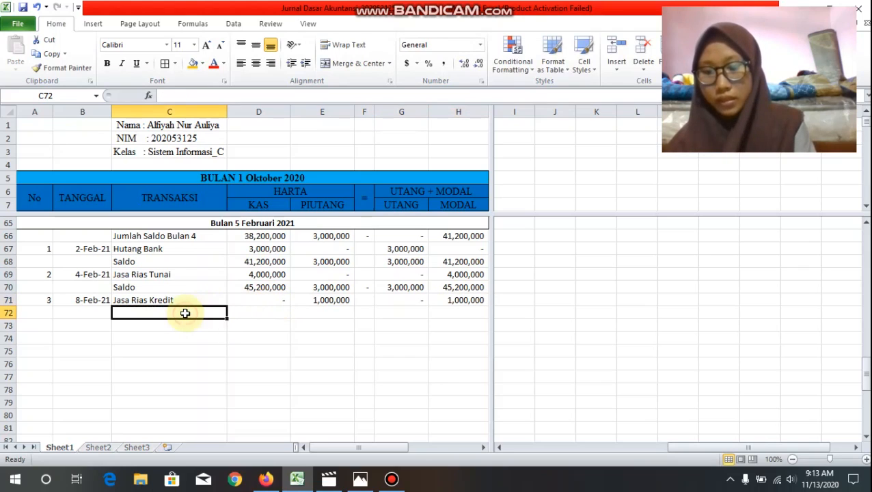
text(S)
key(Tab)
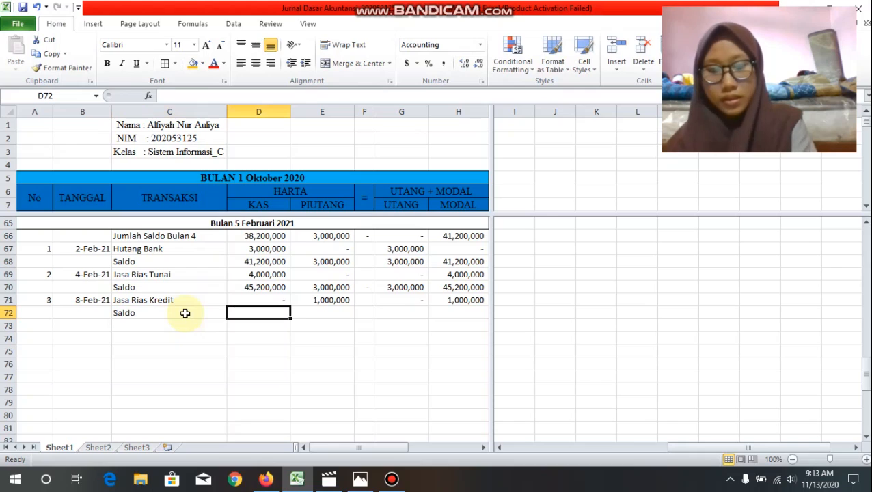
text(=)
click(254, 287)
key(Return)
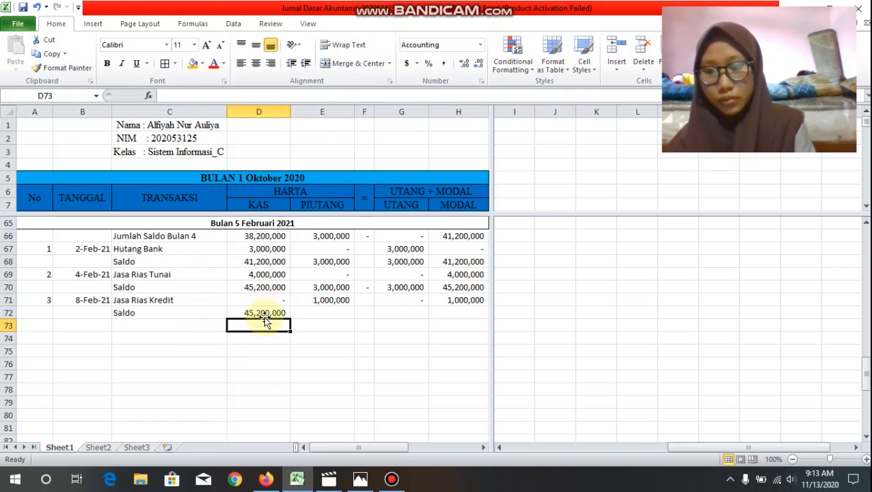
Step: Total the Piutang column in E72 with =sum(E70:E71)
click(298, 315)
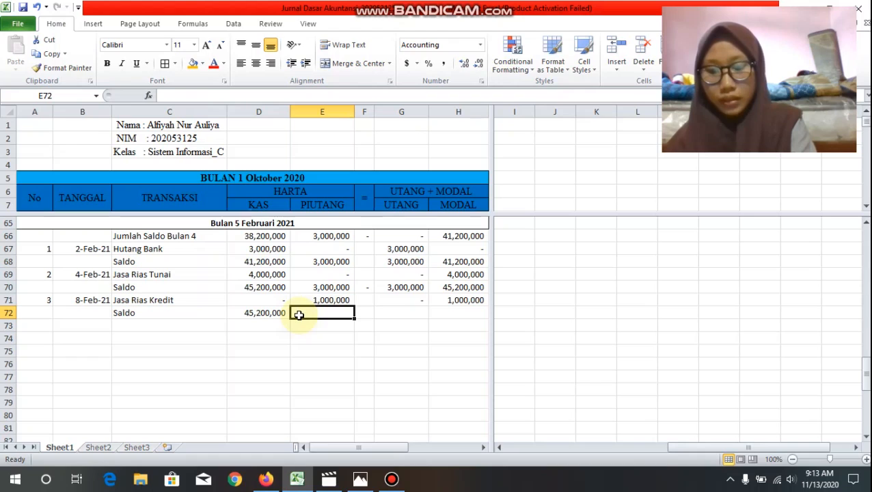
text(=su)
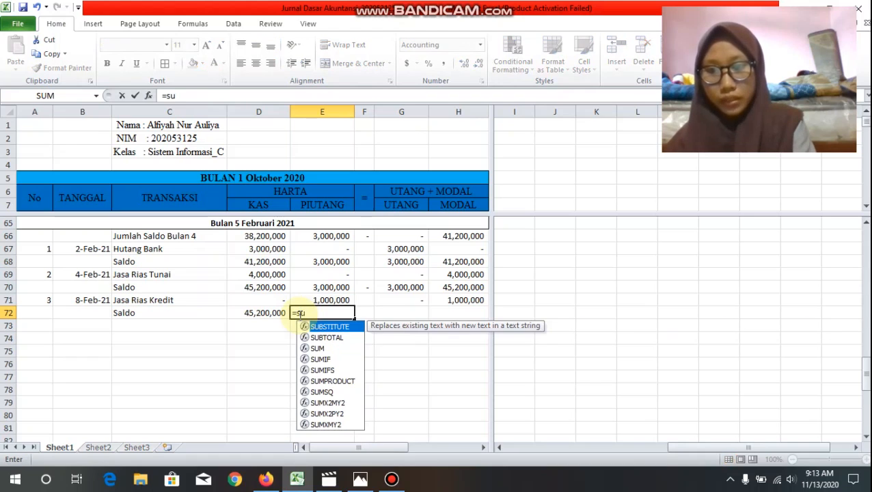
text(m()
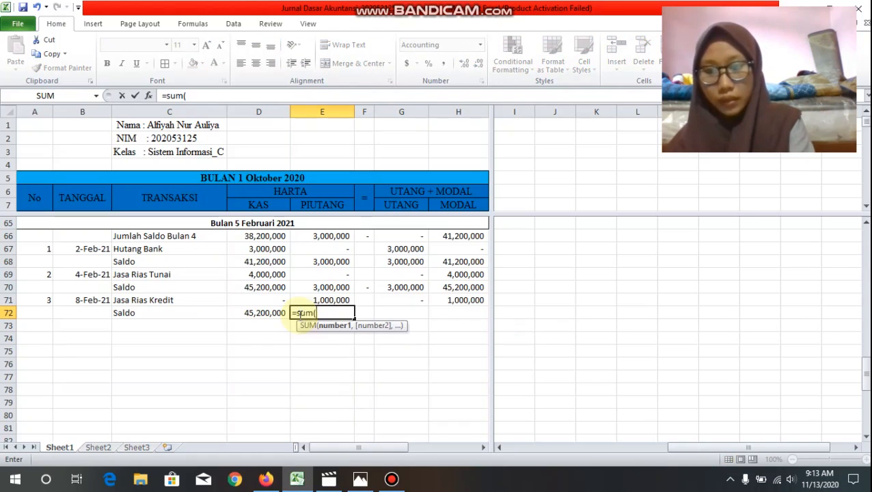
click(342, 289)
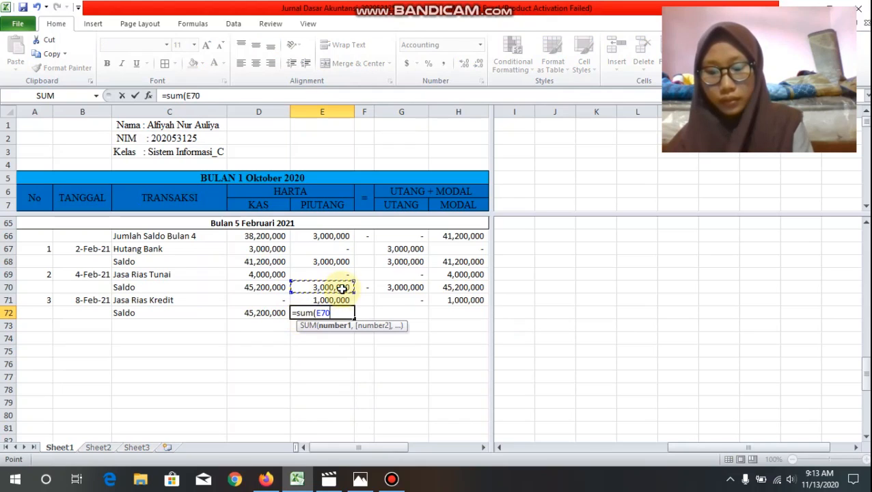
drag(342, 289, 341, 301)
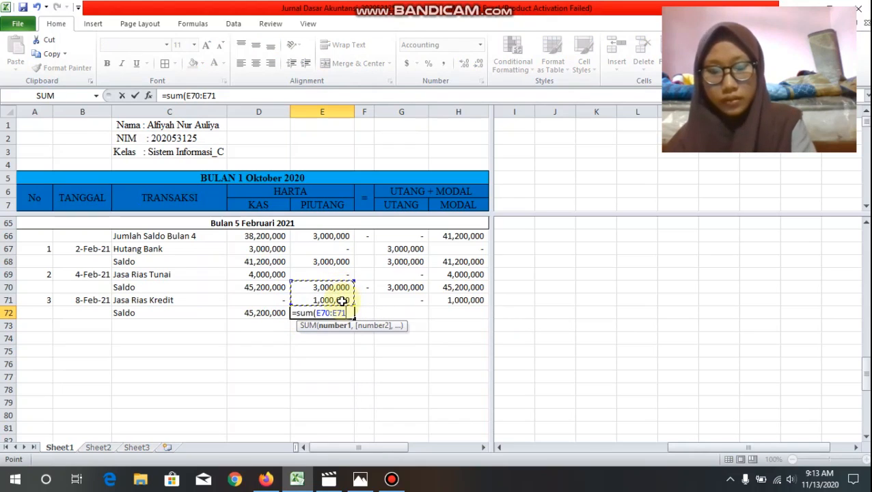
key(Return)
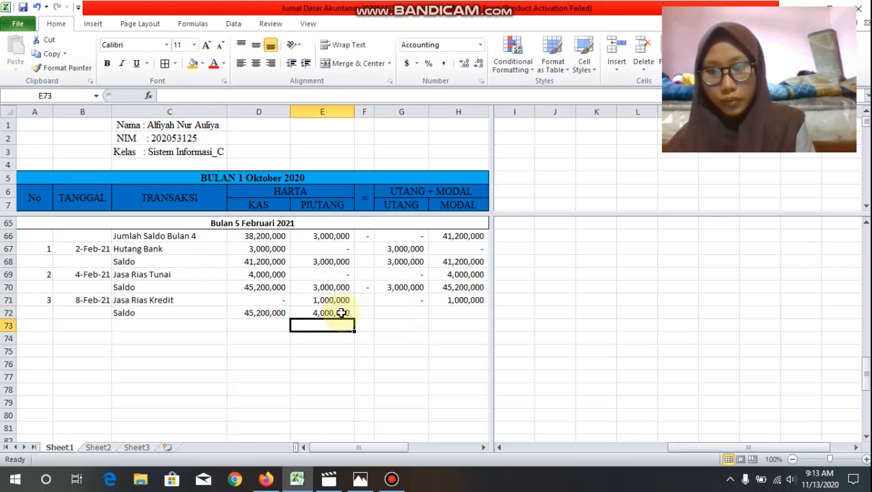
Step: Copy the E72 sum formula across the Saldo row through H72
click(341, 313)
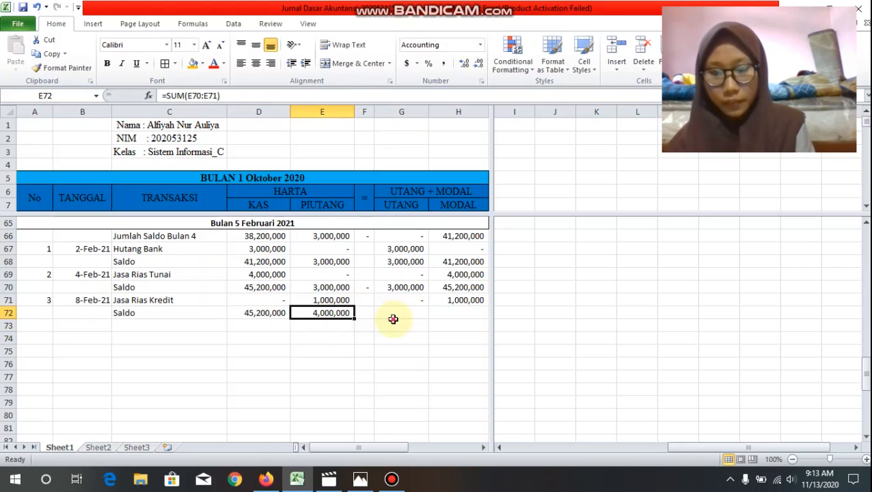
click(393, 324)
click(343, 312)
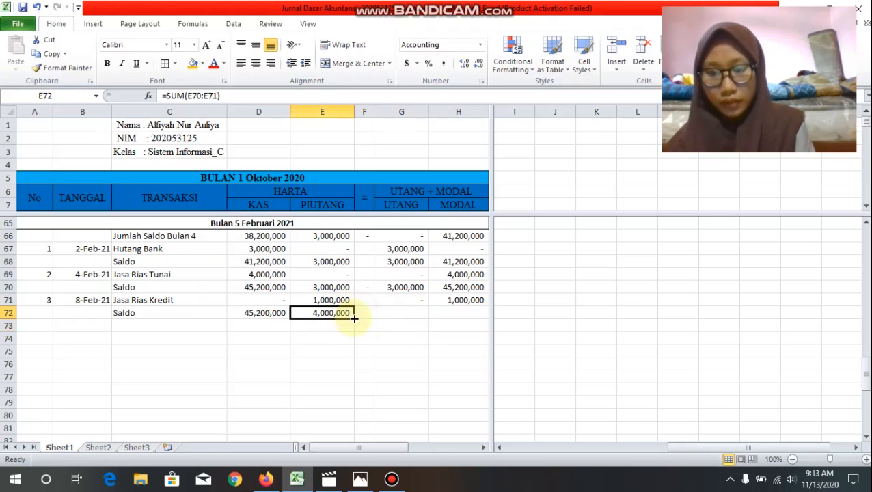
drag(354, 318, 473, 320)
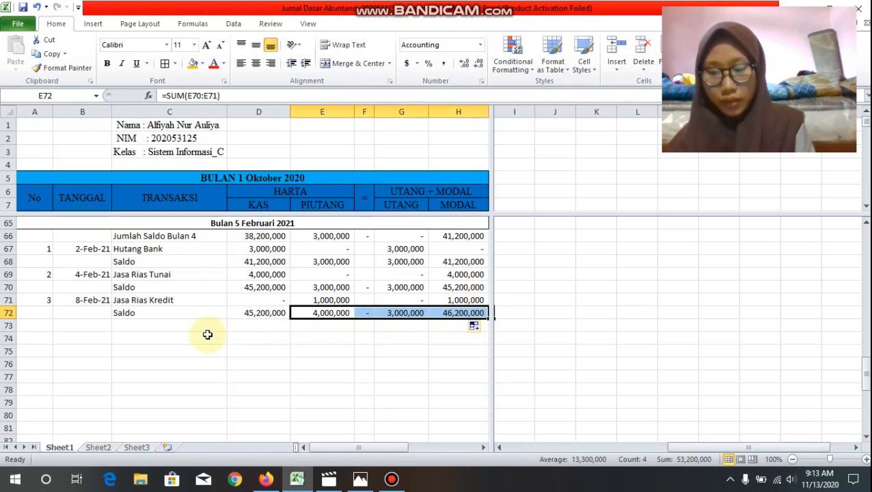
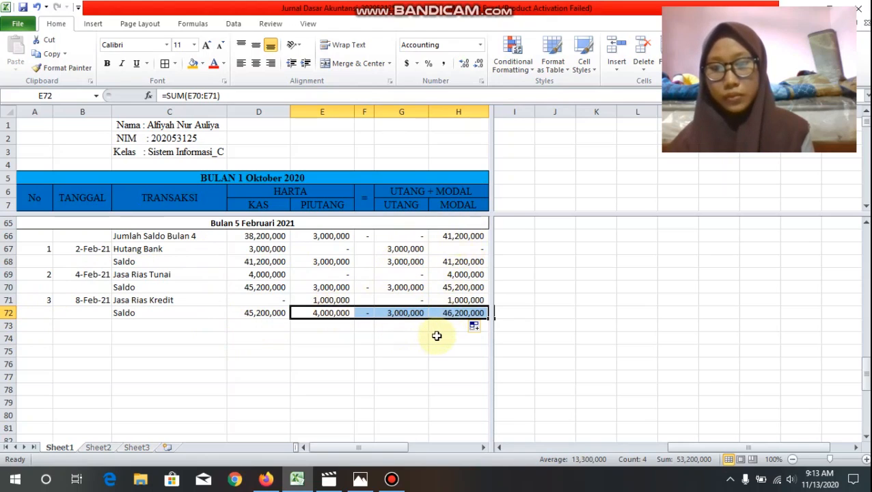
Step: Start row 73 with number 4, date 12-Feb-2021 and the transaction name "Biaya Renovasi Salon"
click(47, 338)
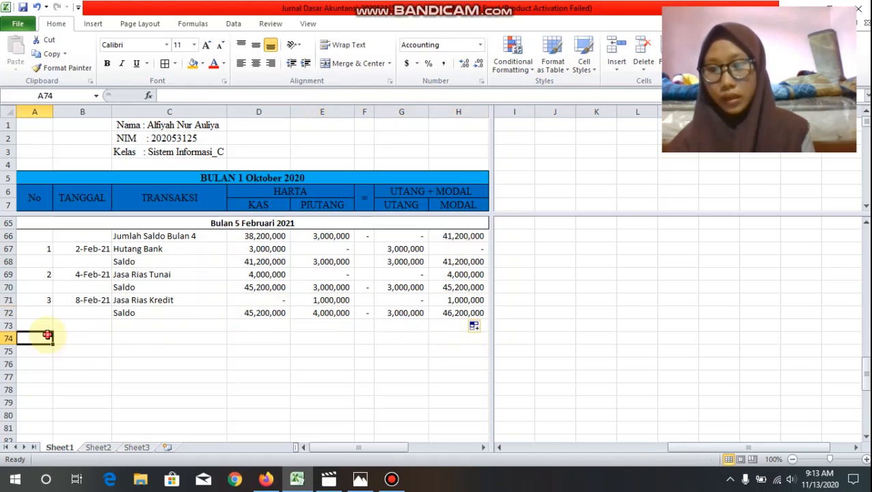
click(47, 326)
text(4)
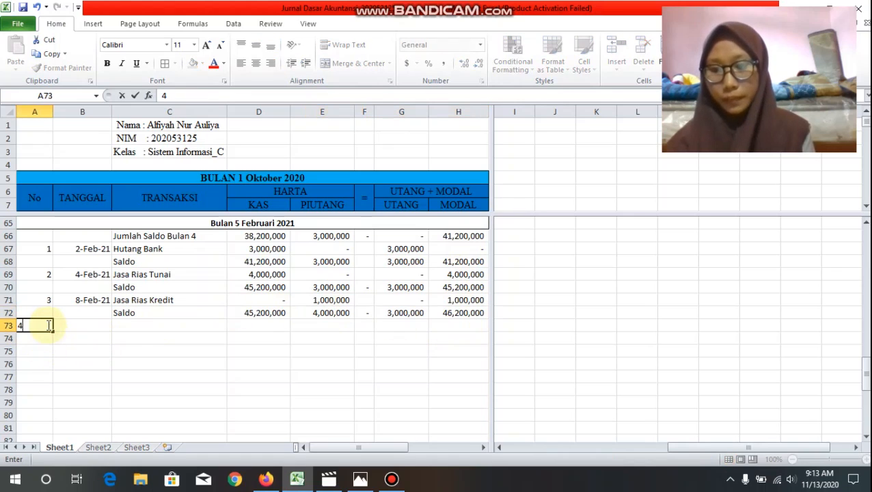
key(Tab)
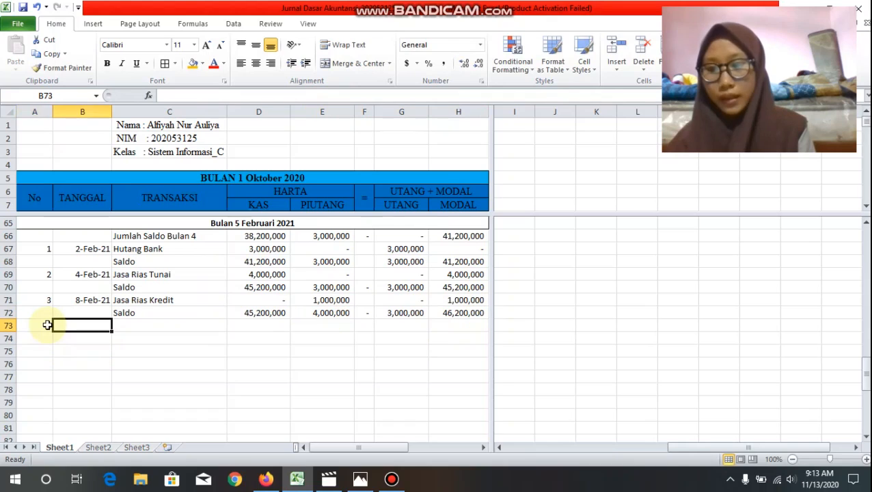
text(12)
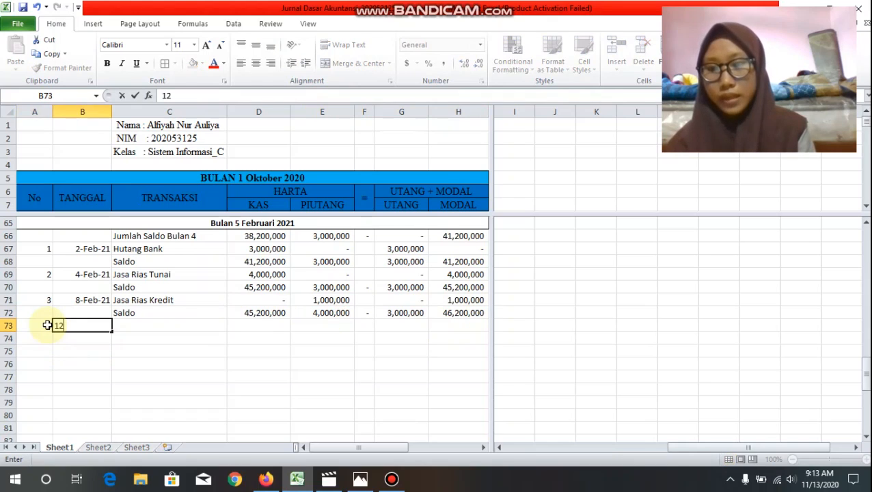
text(-Feb)
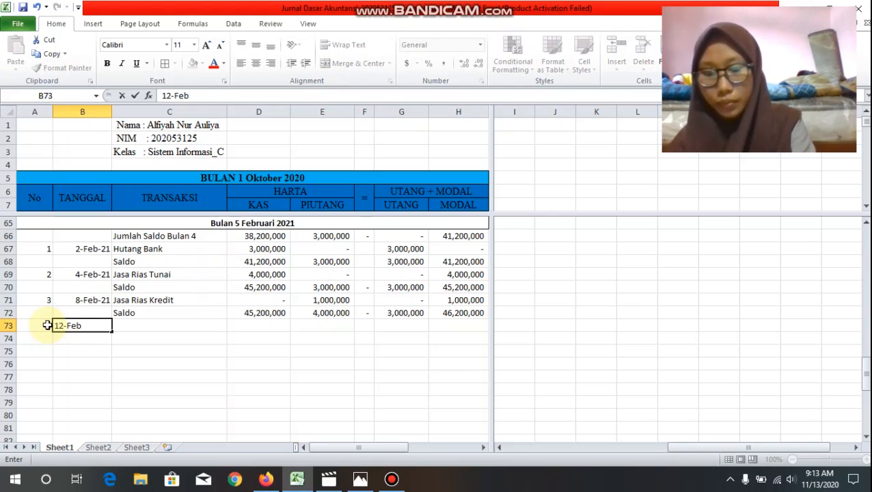
text(-2021)
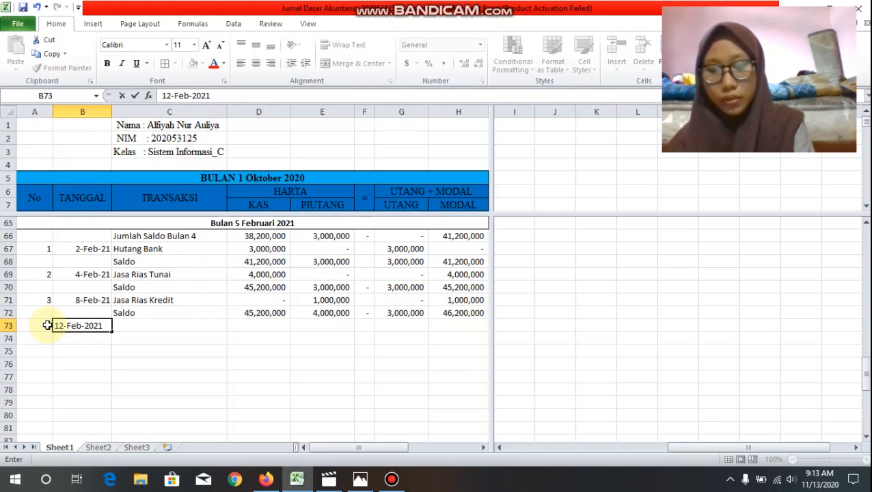
key(Tab)
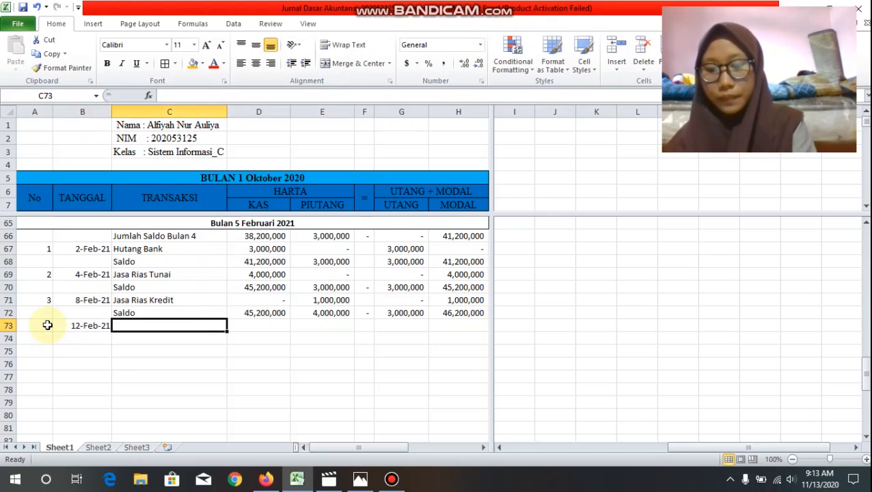
text(Biaya)
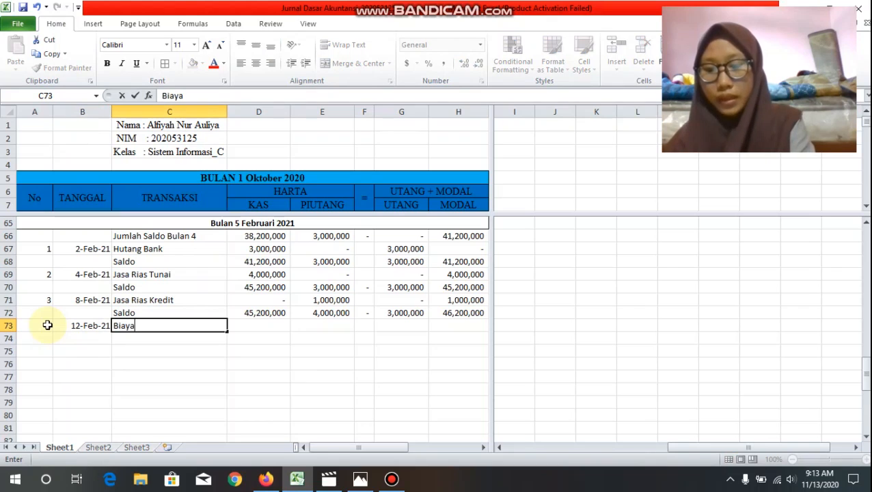
text( Ren)
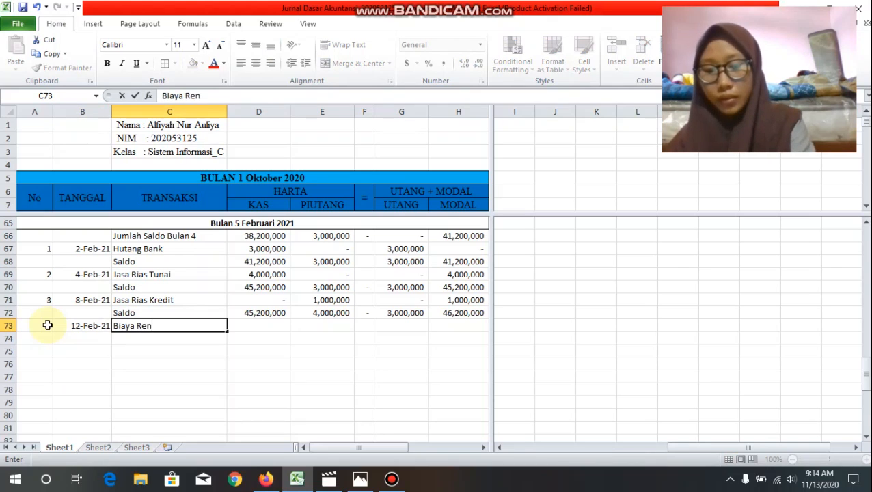
text(ovasi S)
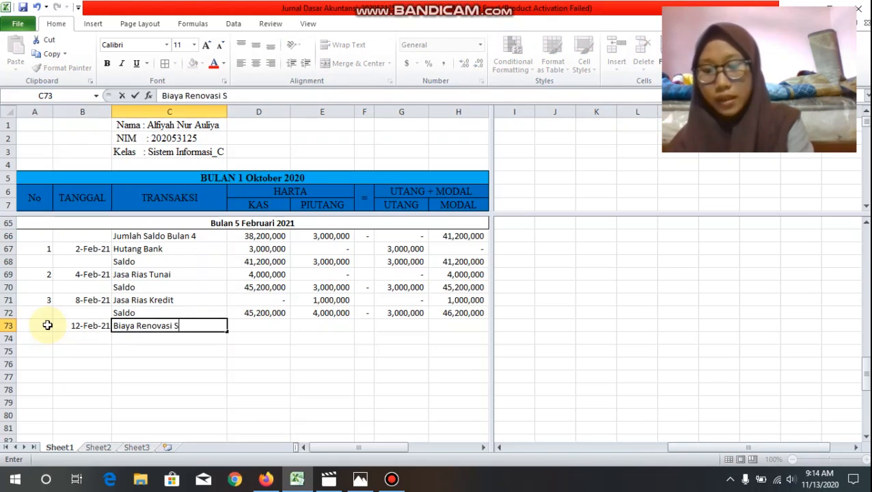
text(alon)
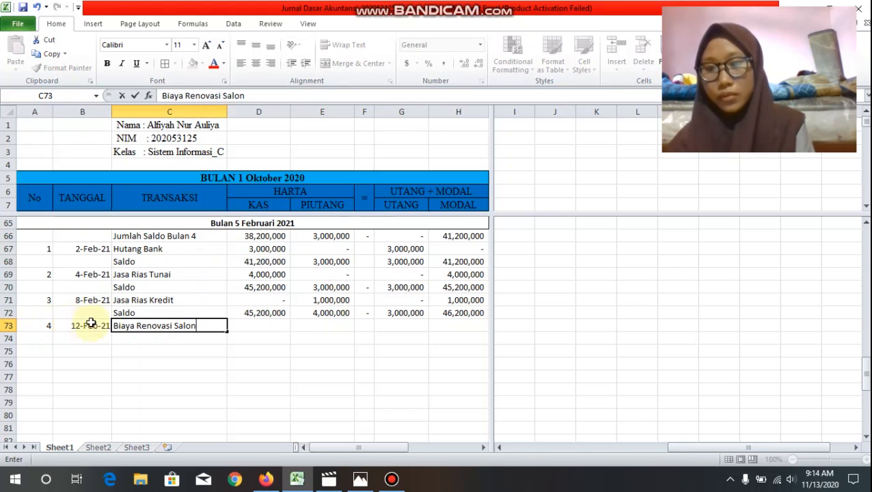
Step: Fill the Biaya Renovasi Salon amounts in row 73: Kas -2000000, Piutang 0, Utang 0 and Modal -2000000
click(269, 326)
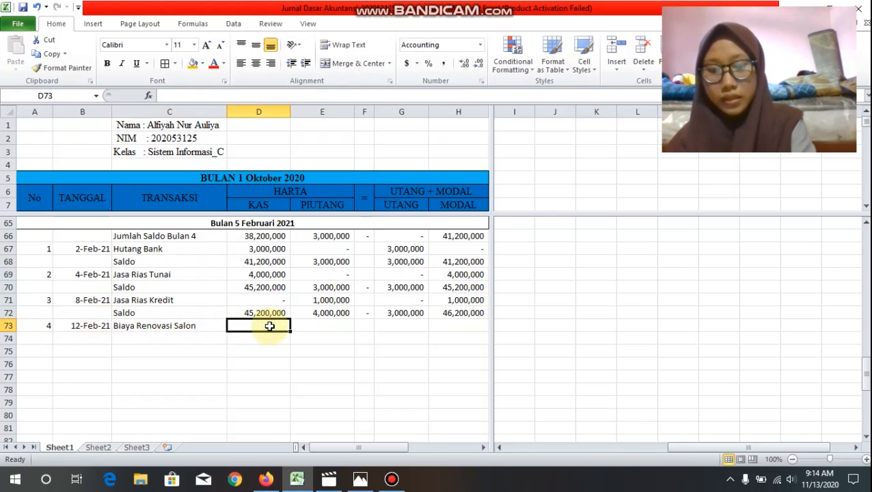
text(-)
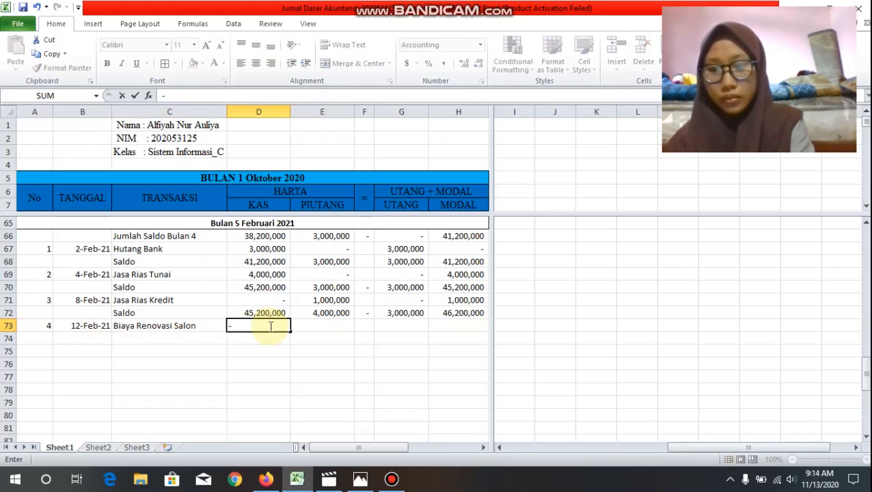
text(200)
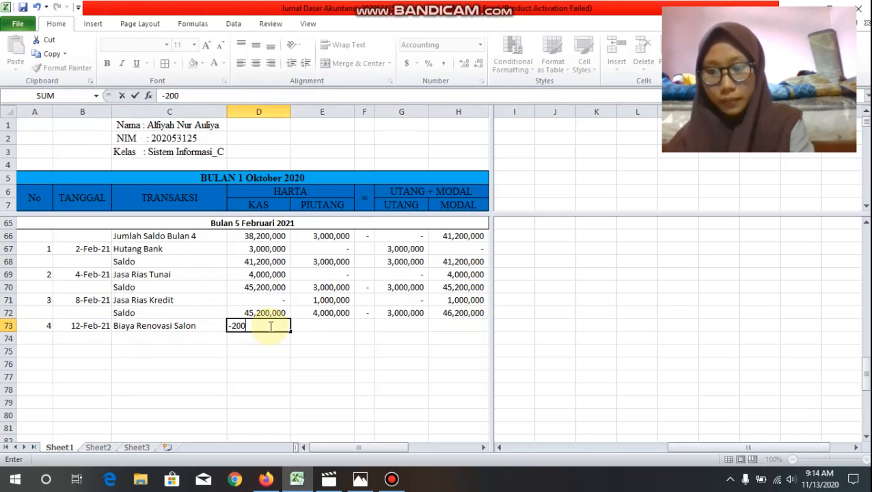
text(0000)
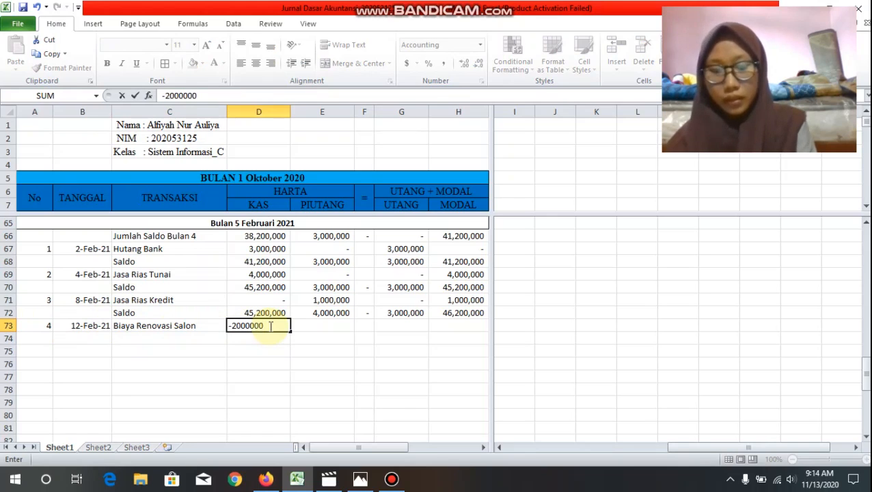
key(Tab)
text(0)
key(Tab)
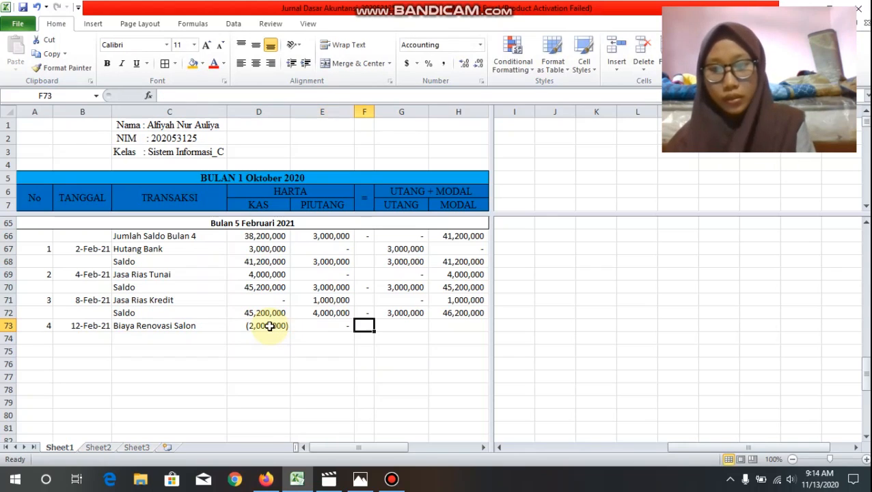
key(Tab)
text(0)
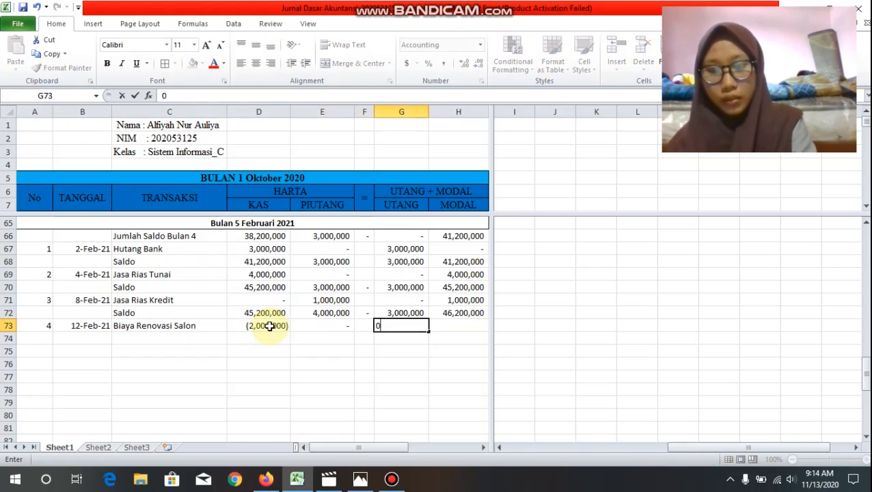
key(Tab)
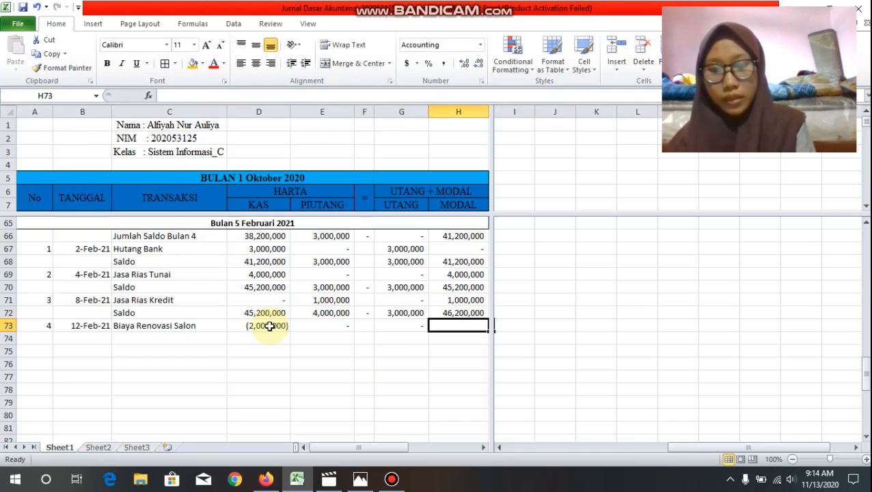
text(-20)
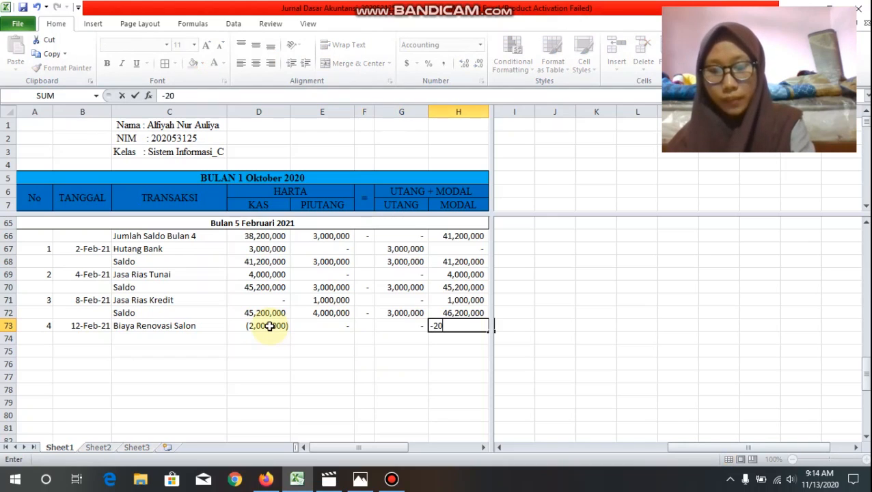
text(00000)
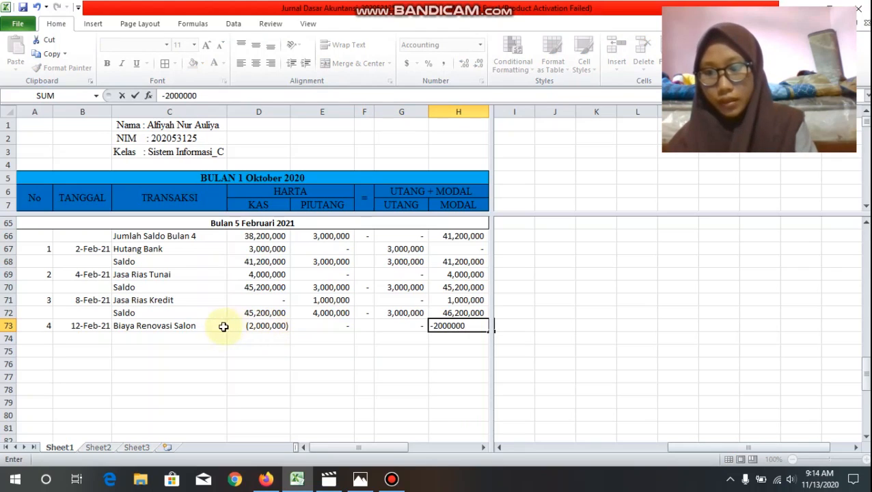
Step: Label C74 "Saldo" and total the Kas column in D74 with =sum(D72:D73)
click(209, 337)
text(Saldo)
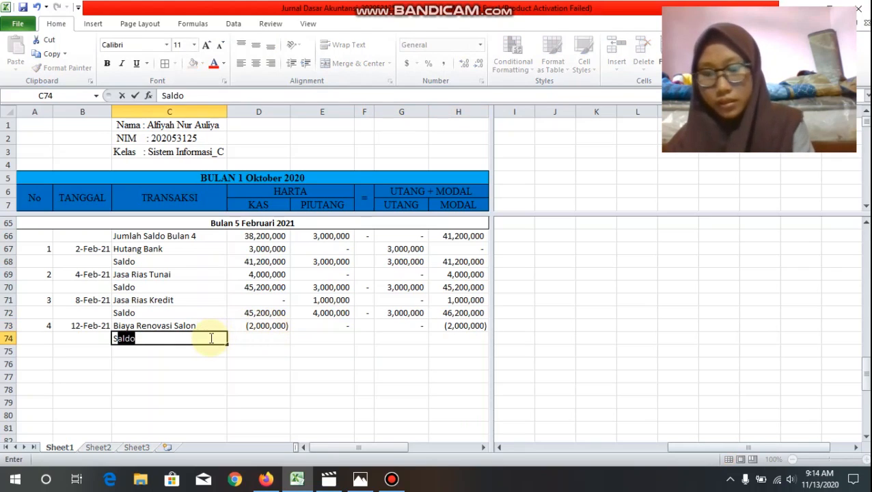
key(Tab)
text(=sum()
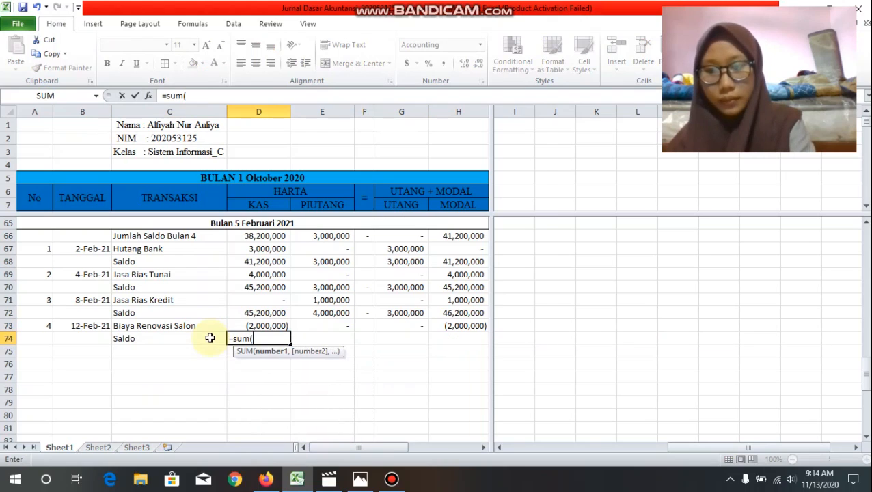
drag(260, 315, 274, 326)
text())
key(Return)
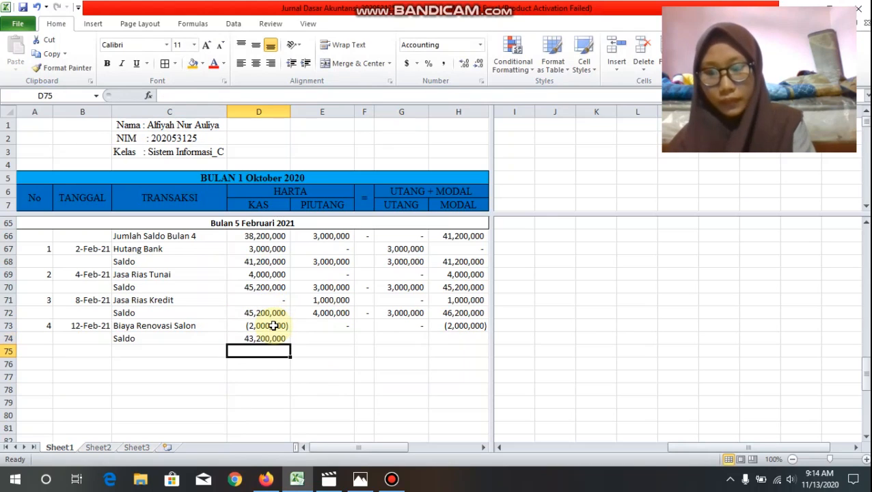
Step: Copy the D74 sum formula across the Saldo row through H74
key(Up)
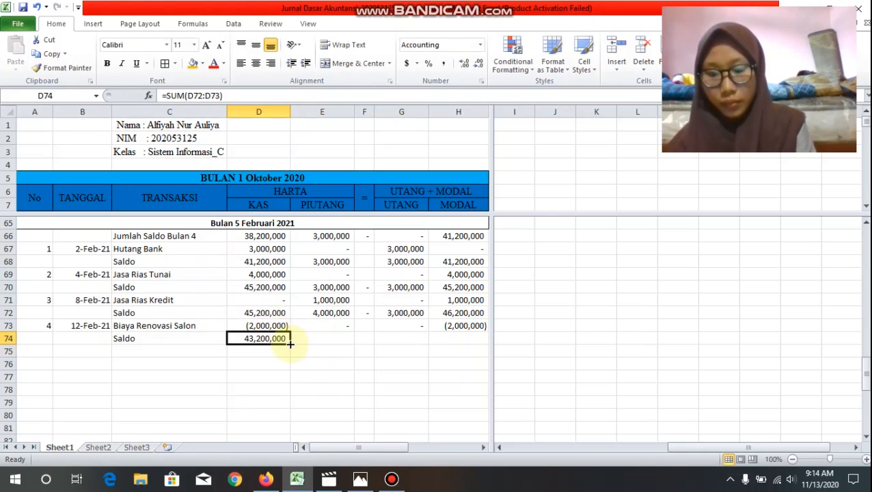
drag(291, 344, 469, 351)
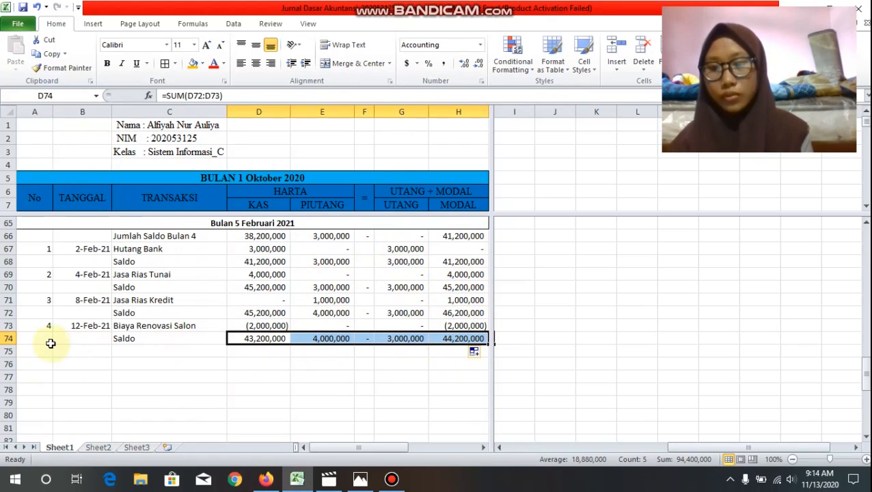
Step: Start row 75 with number 5, date 16-Feb-2021 and the transaction name "Gaji Karyawan"
click(28, 349)
text(5)
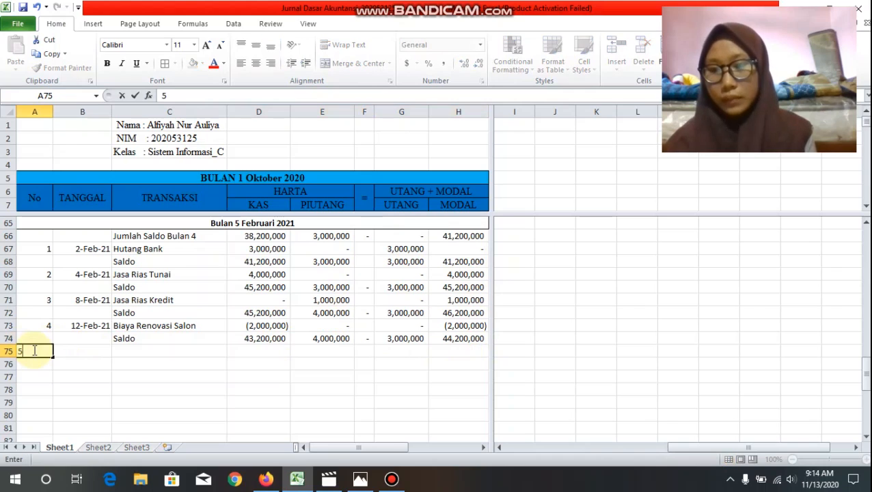
key(Tab)
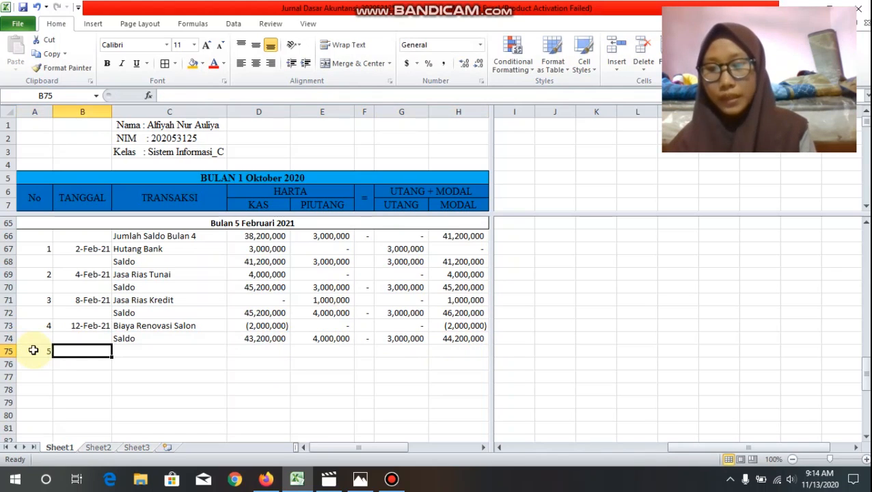
text(16-)
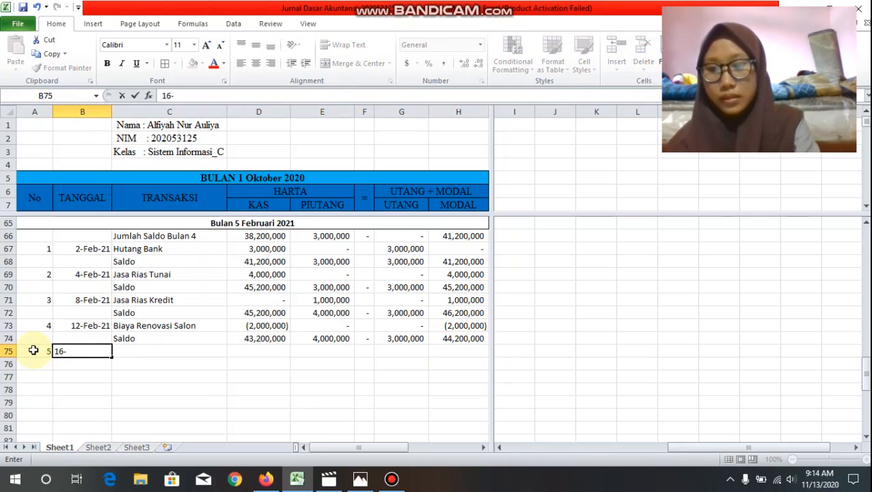
text(Feb)
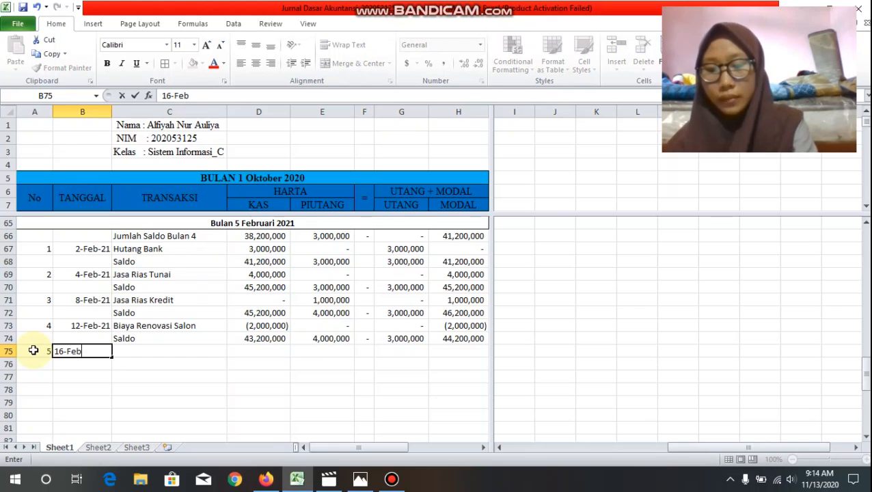
text(-2021)
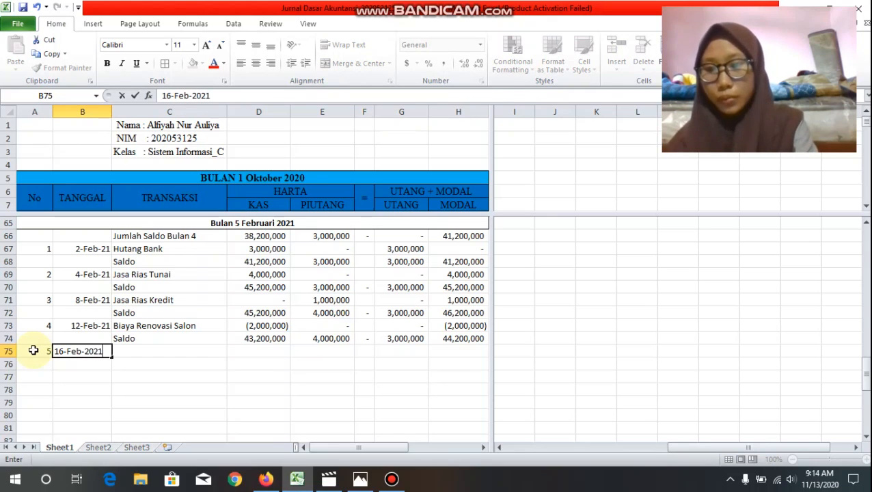
key(Tab)
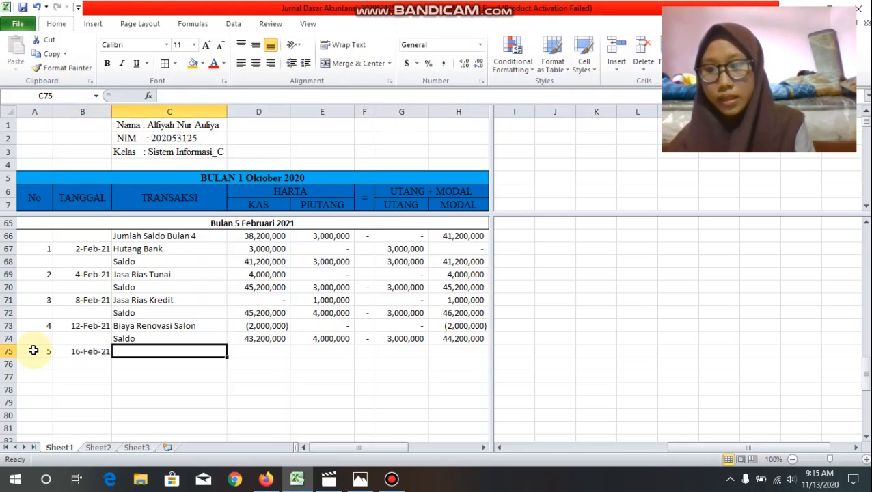
text(Ga)
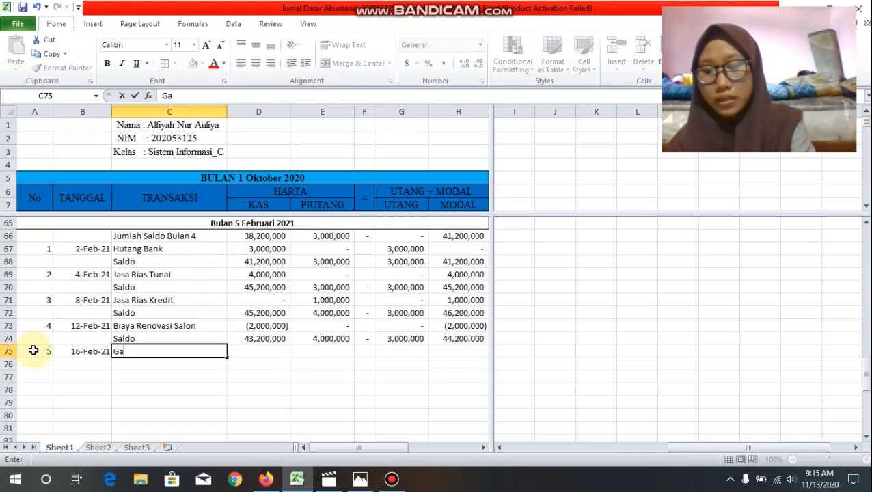
text(ji Ka)
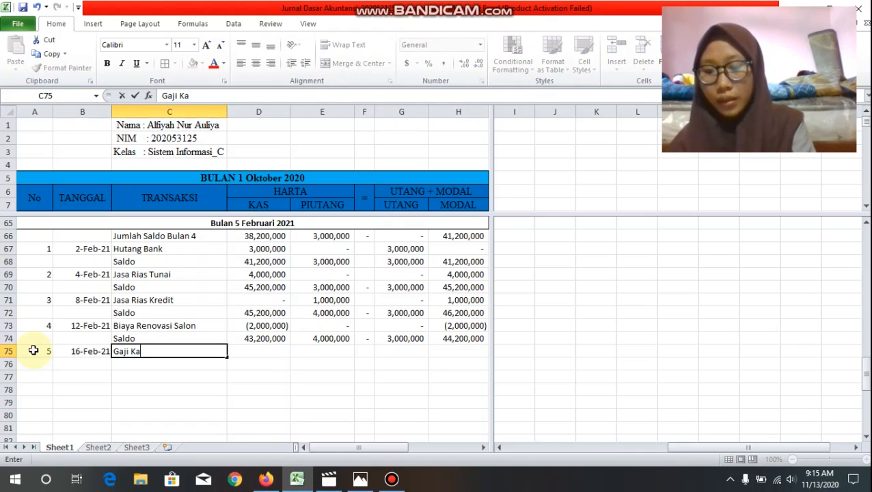
text(ryawan)
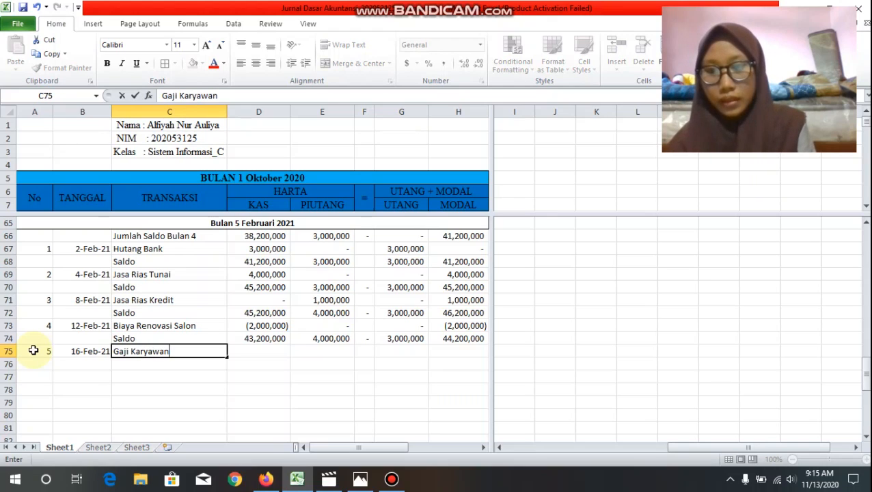
key(Tab)
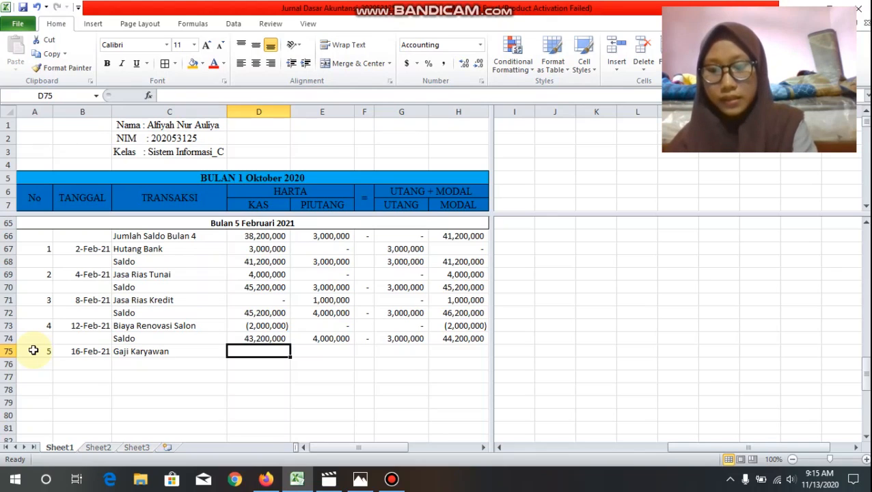
Step: Fill the Gaji Karyawan amounts in row 75: Kas -200000, Piutang 0, Utang 0 and Modal -200000
text(-)
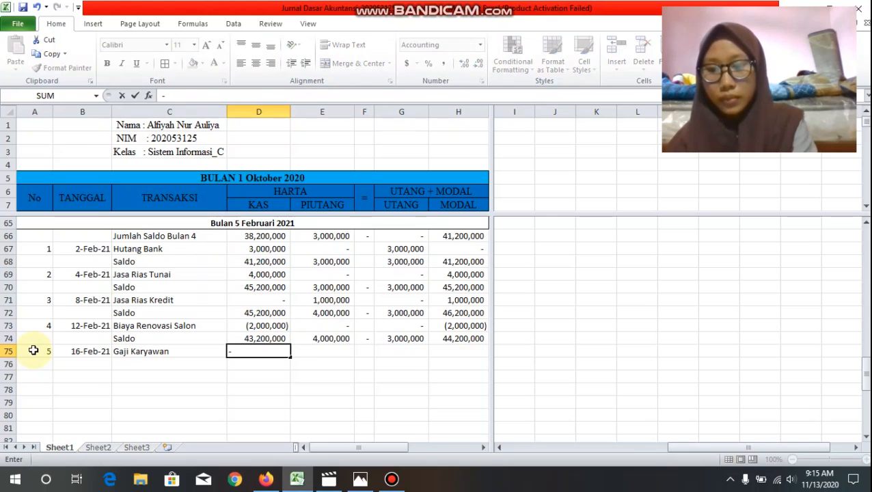
text(200)
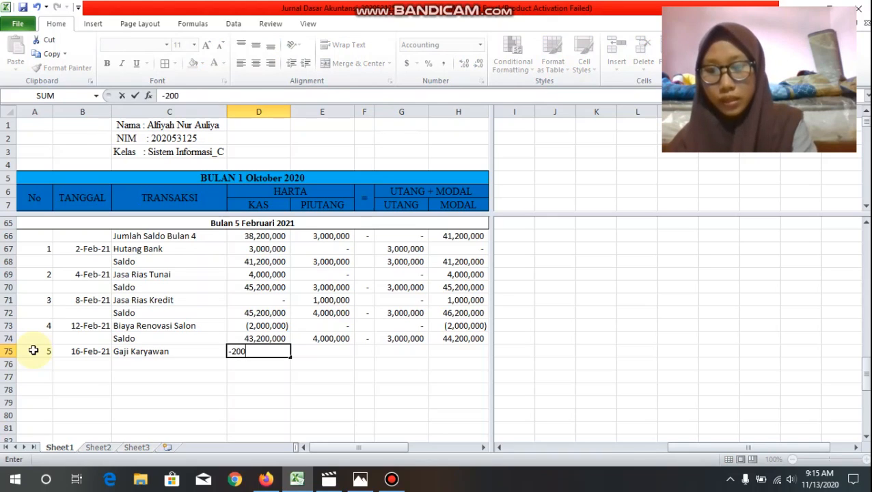
text(000)
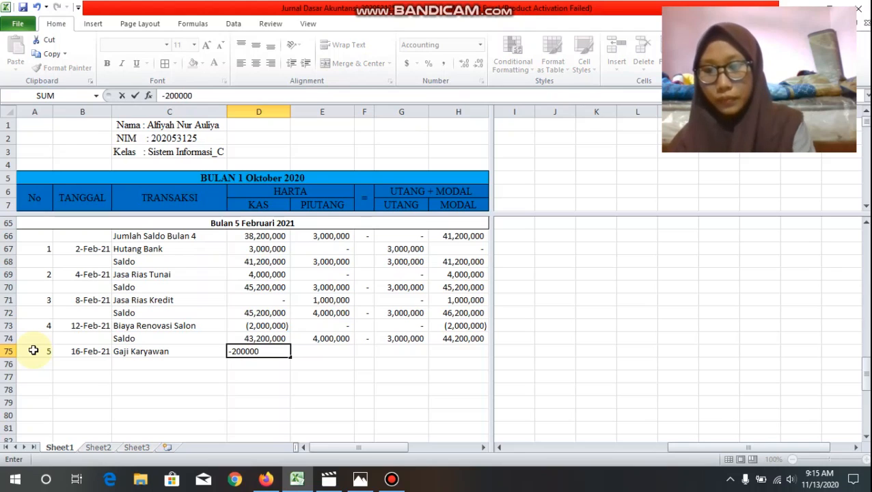
key(Tab)
text(0)
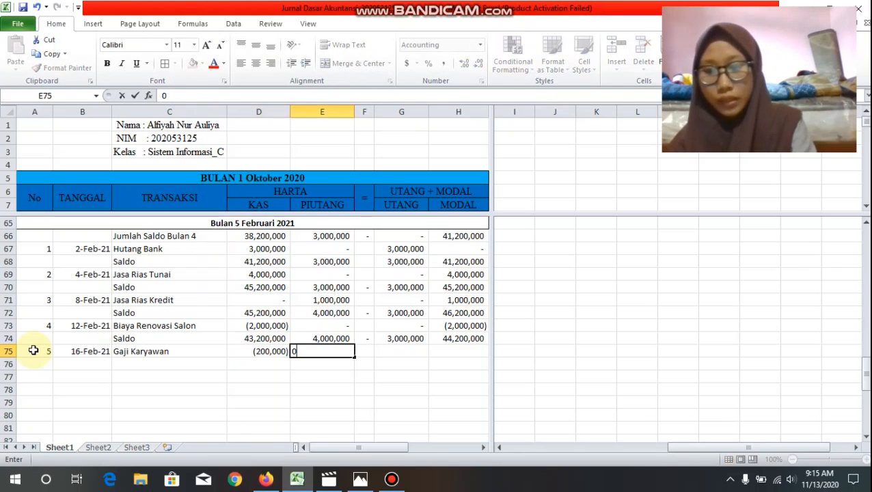
key(Tab)
key(Tab)
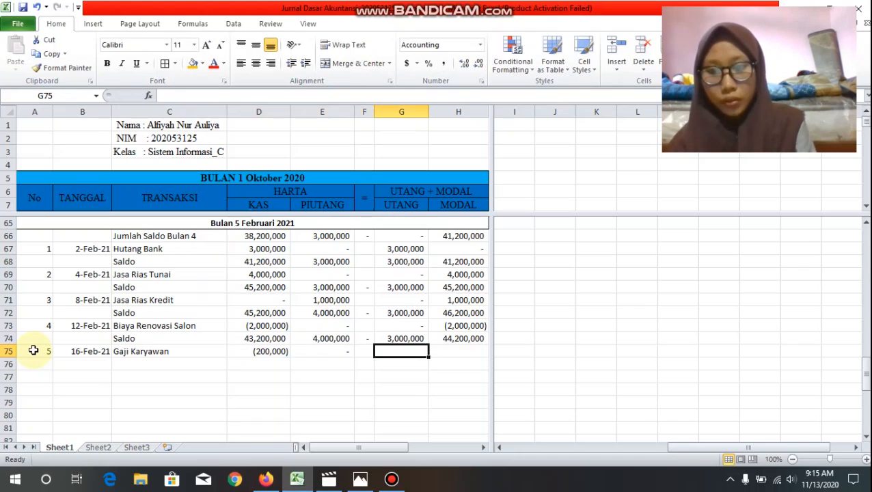
text(0)
key(Tab)
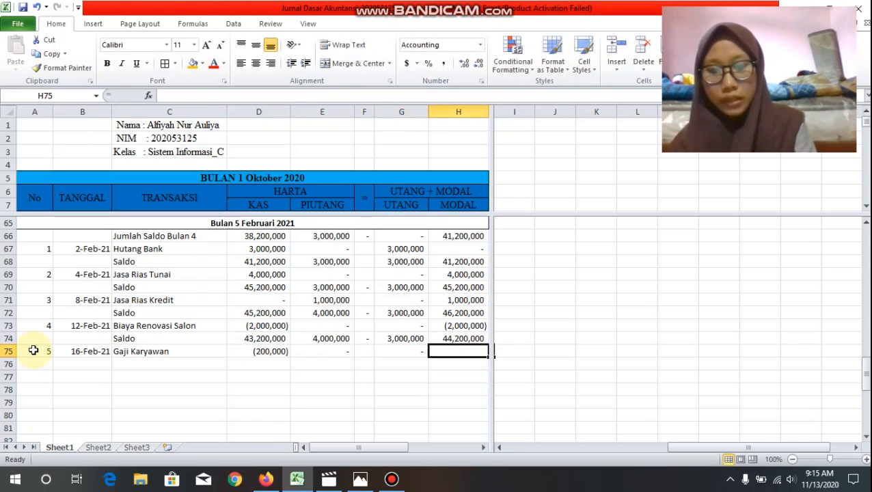
text(-200000)
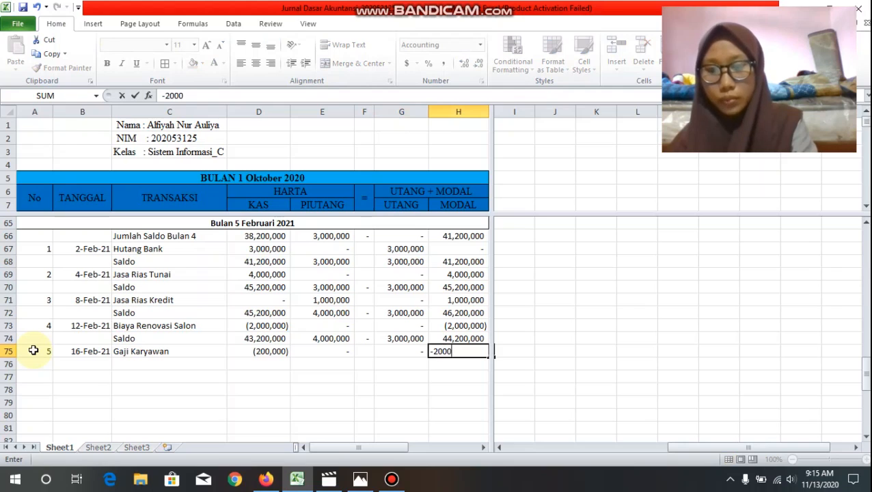
Step: Label C76 "Saldo" and total the Kas column in D76 with =sum(D74:D75)
click(157, 368)
text(S)
key(Tab)
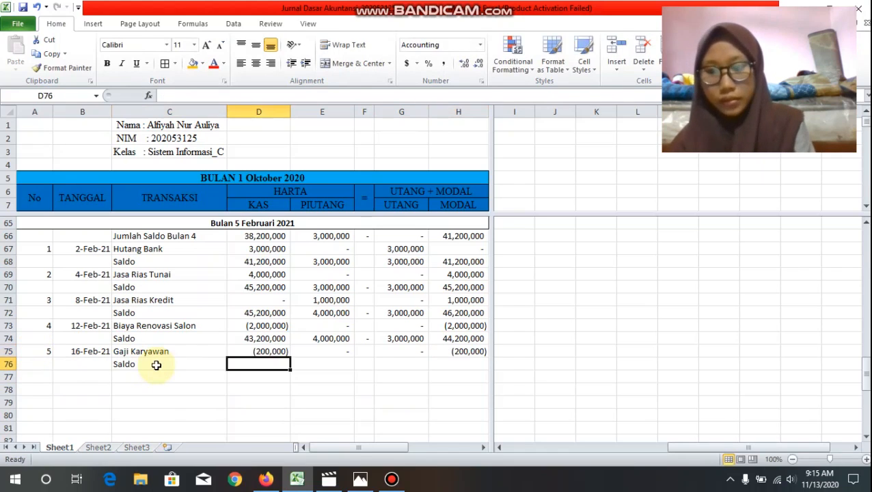
text(=sum()
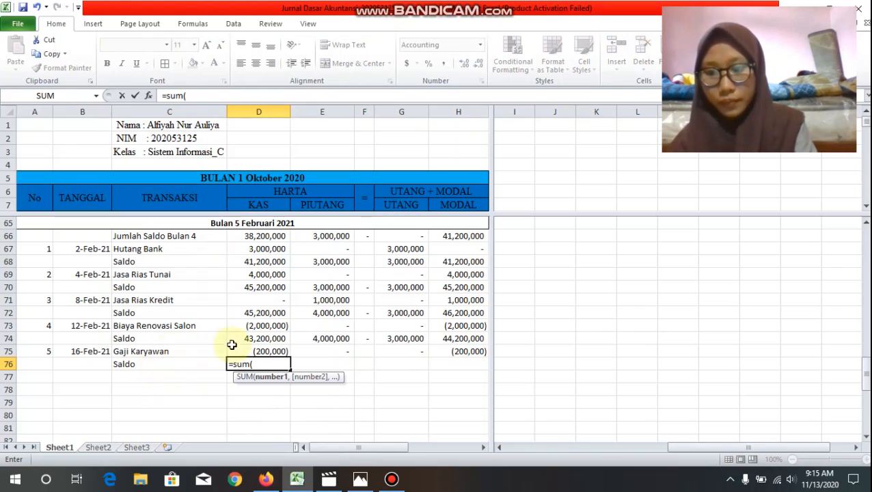
drag(262, 340, 266, 362)
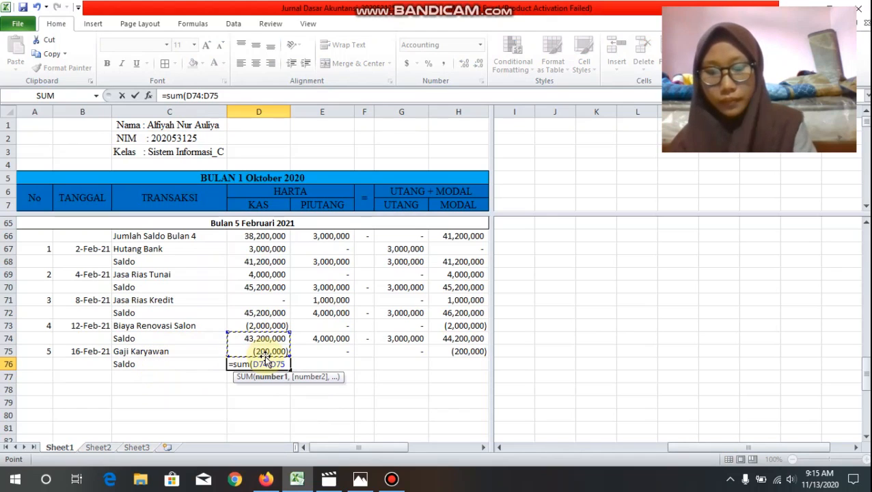
text())
key(Return)
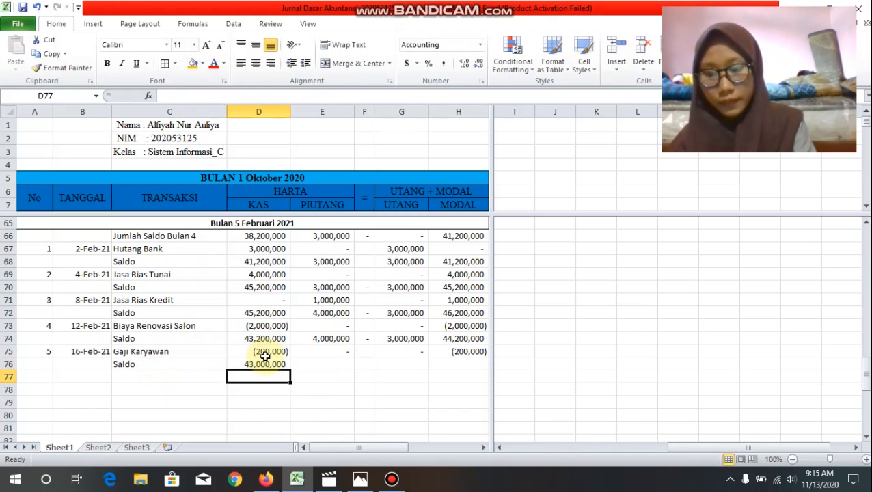
Step: Copy the D76 sum formula across the Saldo row through H76
click(265, 363)
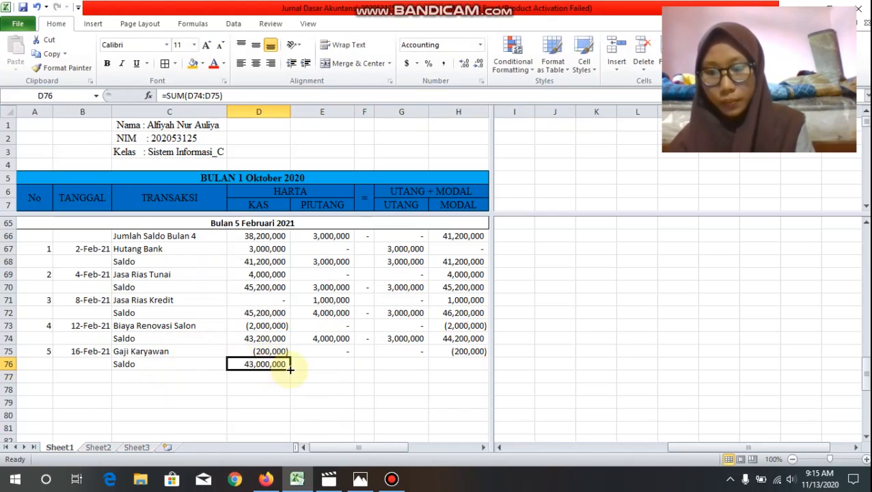
drag(290, 370, 486, 371)
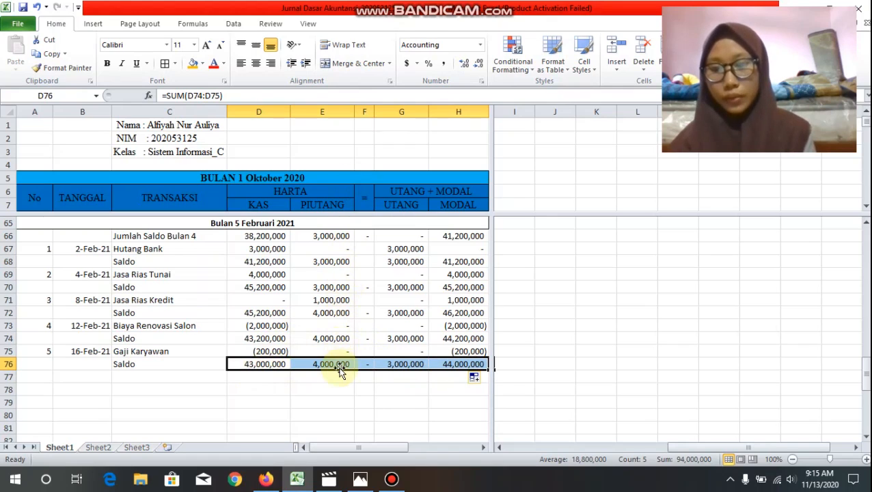
click(407, 362)
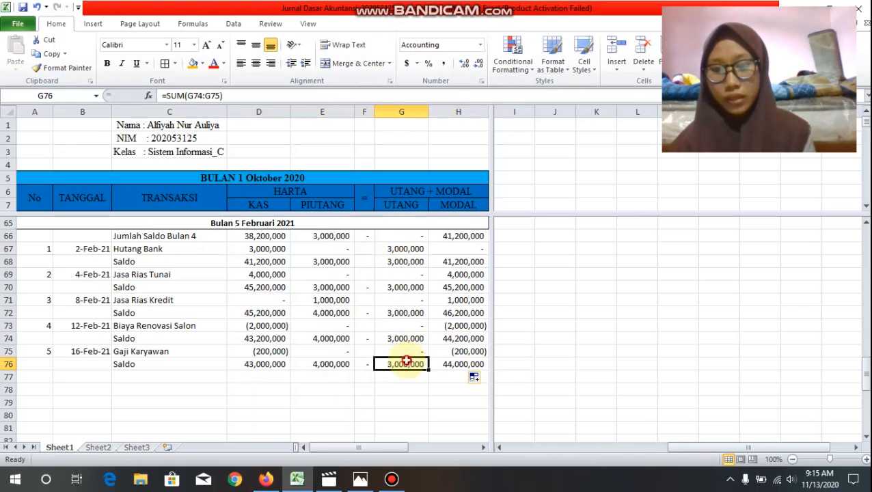
click(465, 366)
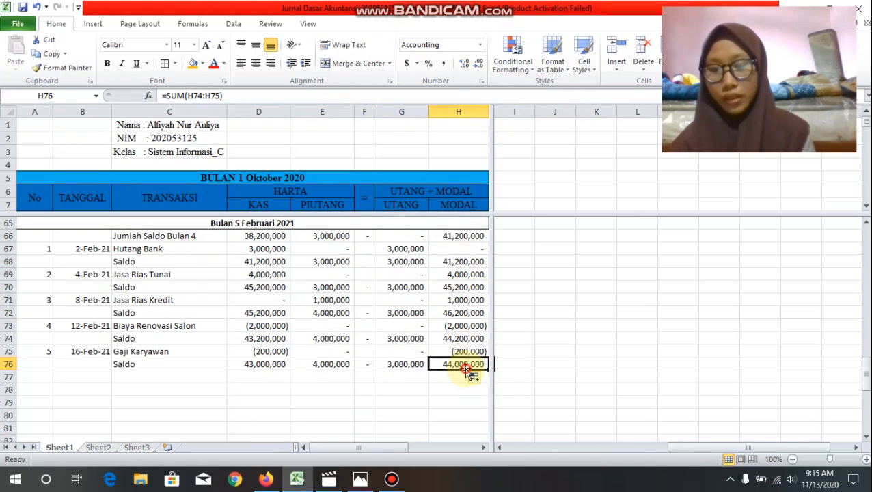
Step: Start row 77 with number 6 and the date 20-Feb-2021
click(51, 376)
text(6)
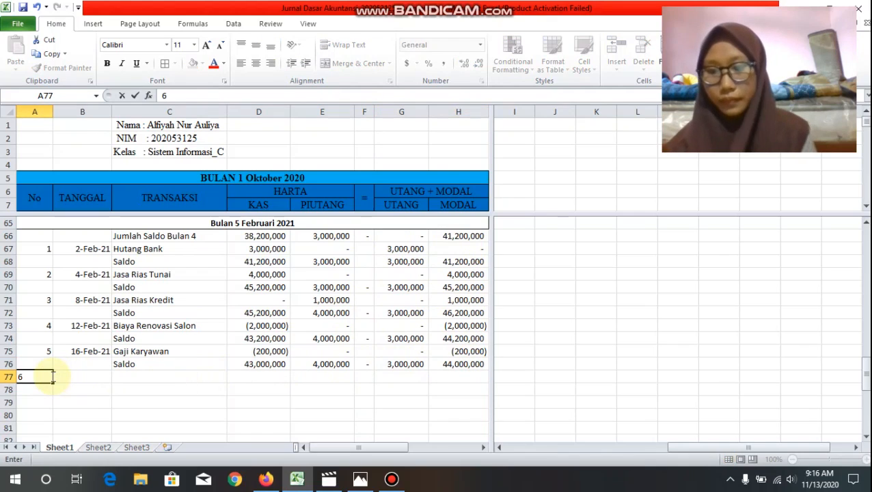
key(Tab)
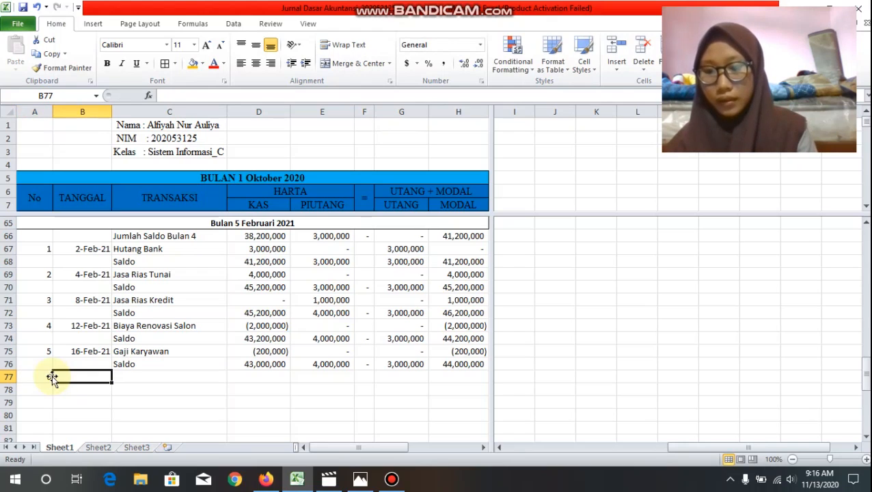
text(1)
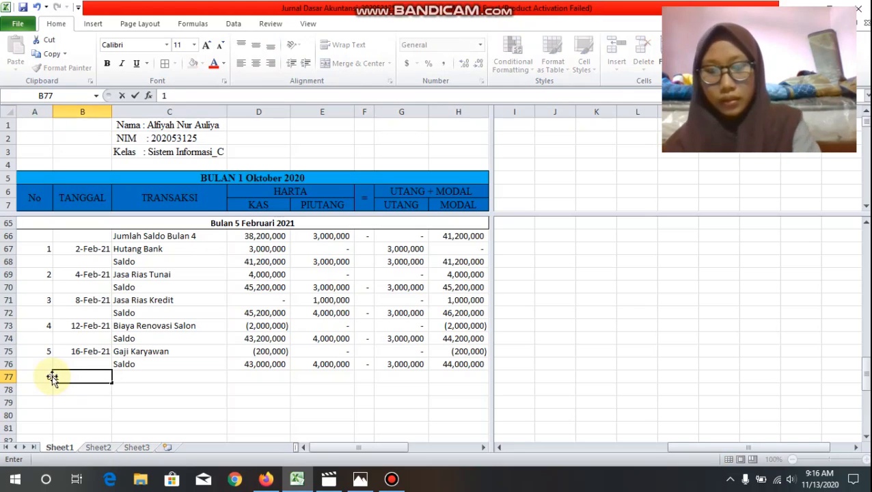
key(BackSpace)
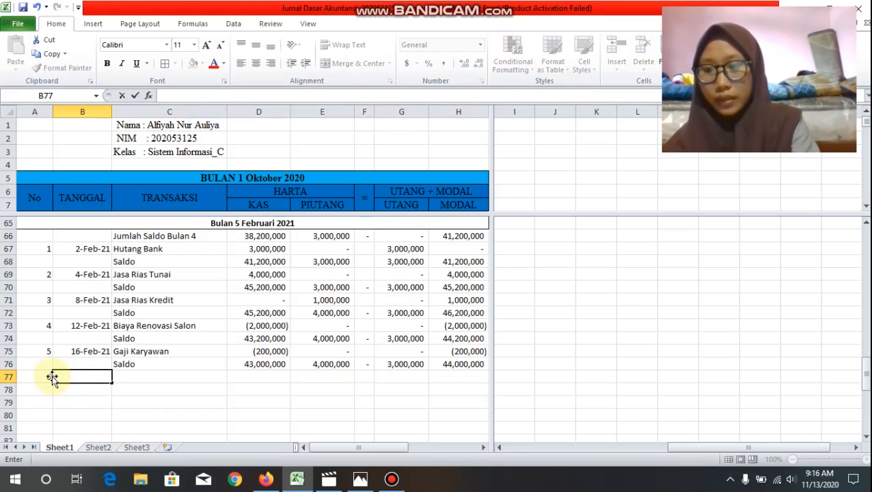
text(1)
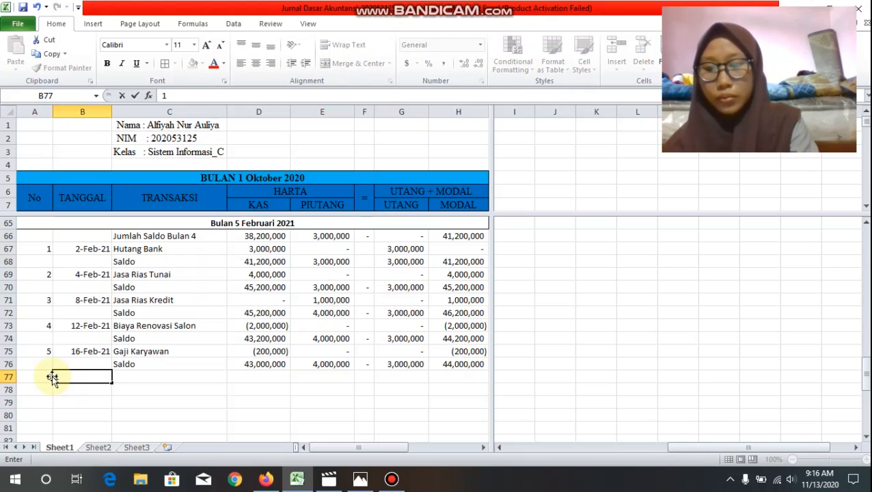
key(BackSpace)
text(20)
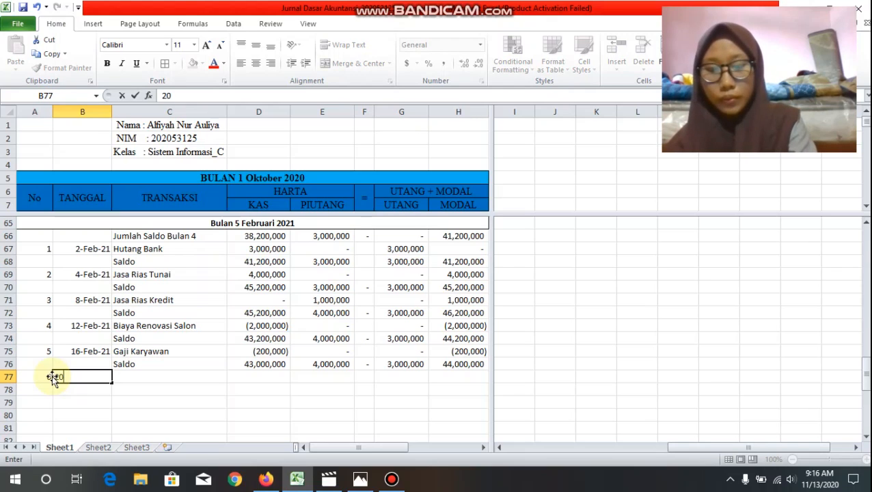
text(-Fe)
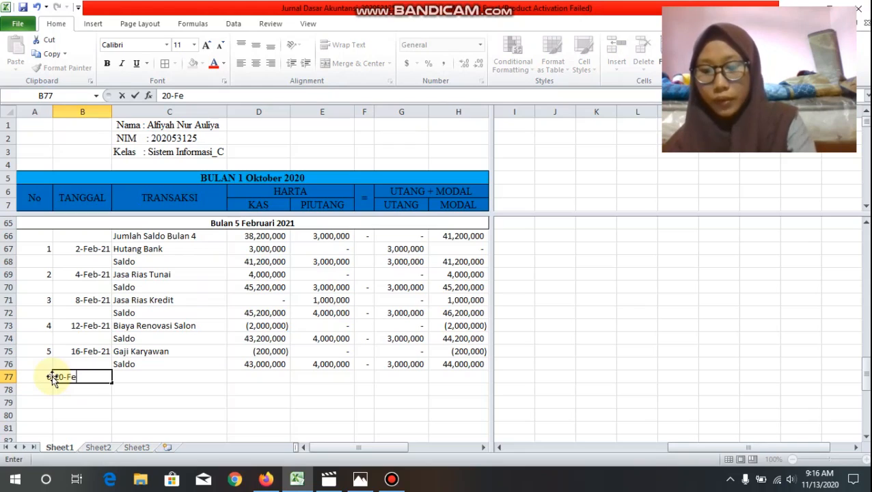
text(b-2021)
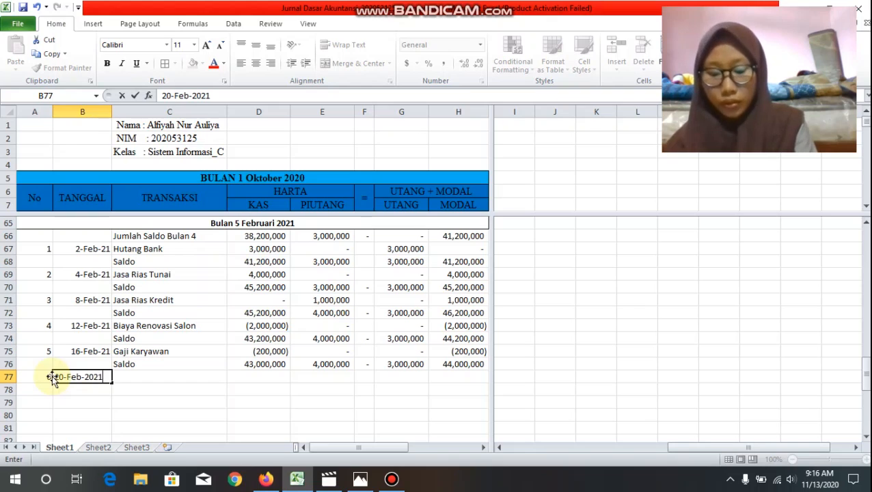
key(Tab)
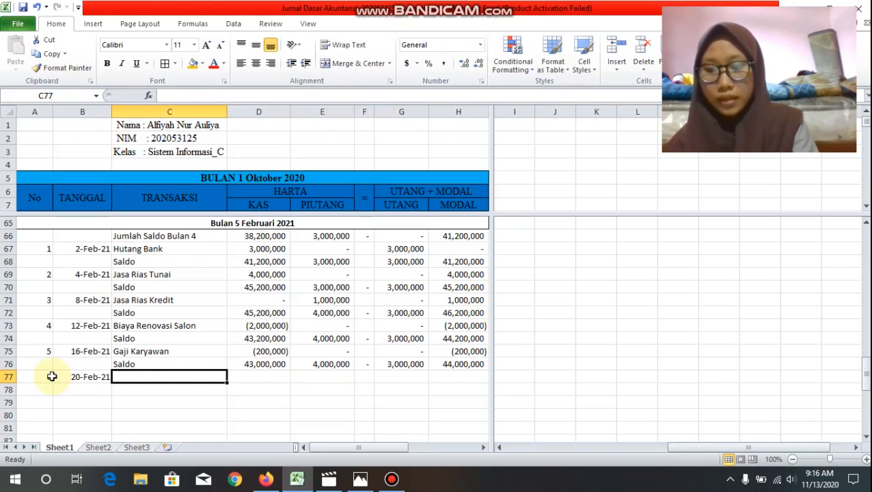
Step: Enter the transaction name "Bayar Listrik Selama 5 Bulan" in C77
text(Bayar)
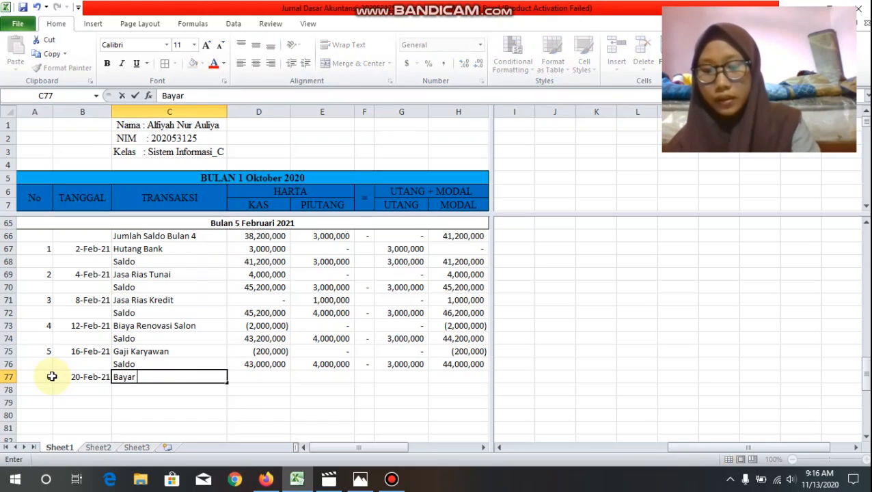
text( List)
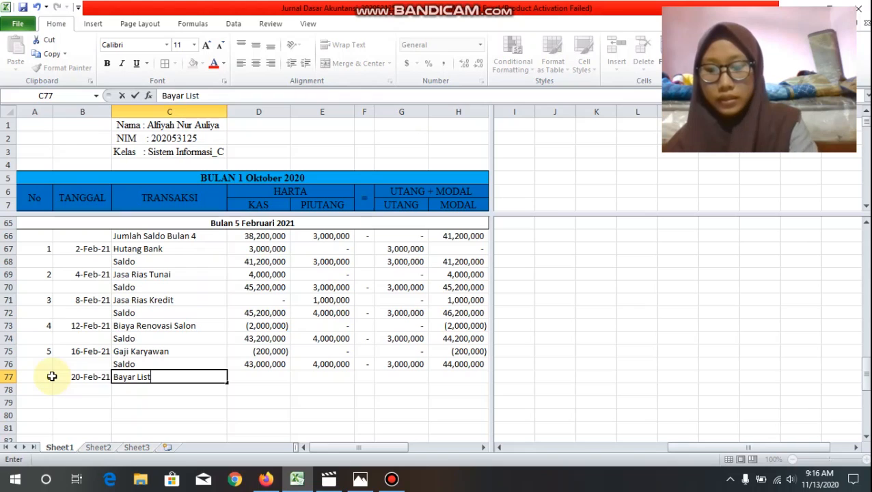
text(rik se)
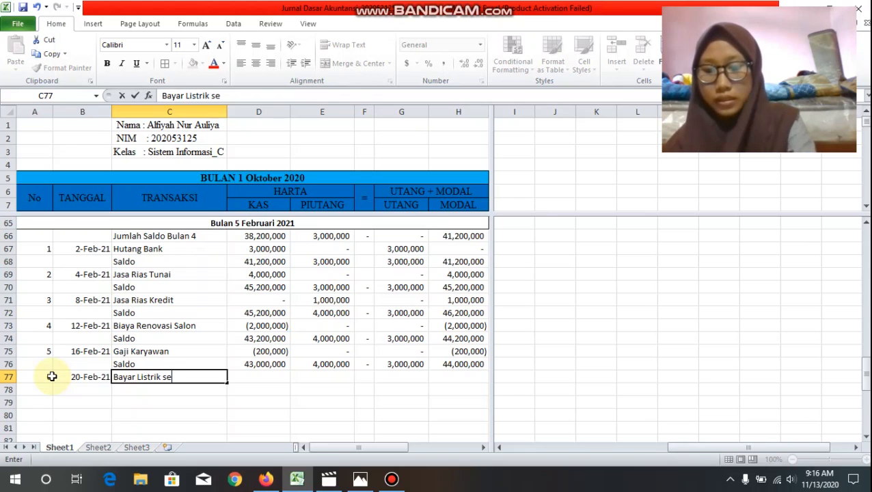
key(BackSpace)
key(BackSpace)
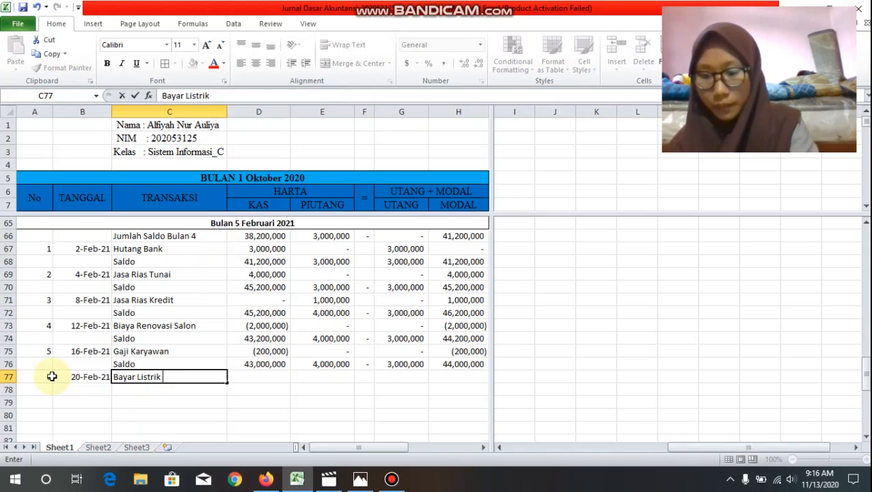
text(Selama )
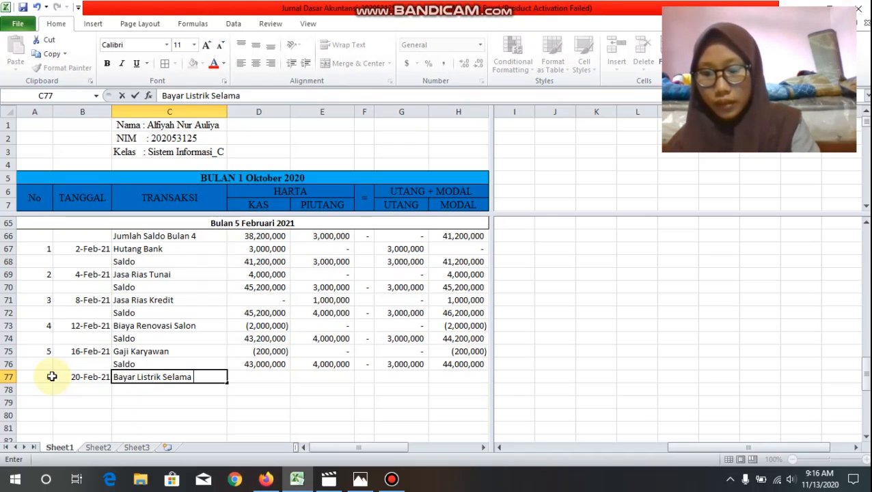
text(5 Bula)
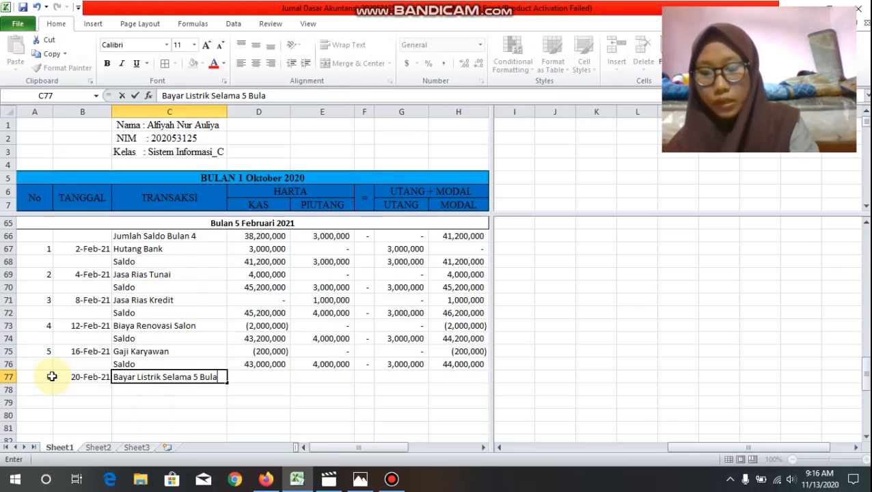
text(n)
key(Tab)
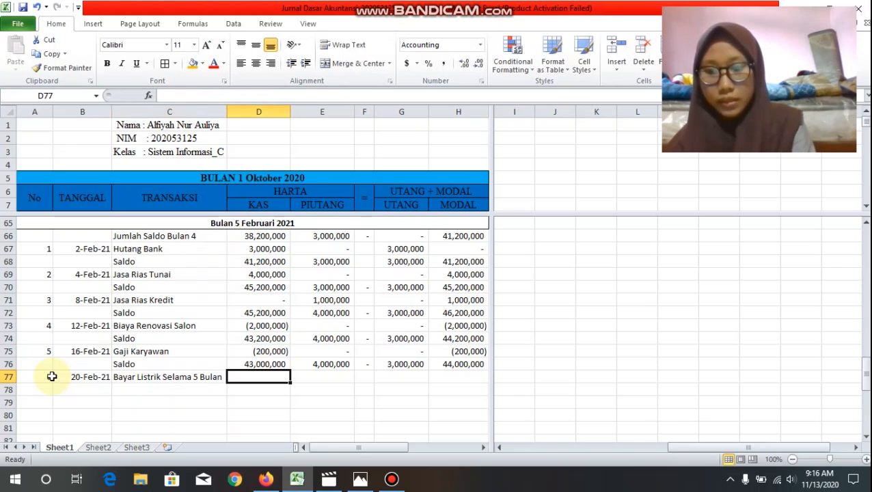
Step: Fill row 77 with -5000000 for Kas, 0 for Piutang, 0 for Utang and -5000000 for Modal
text(-)
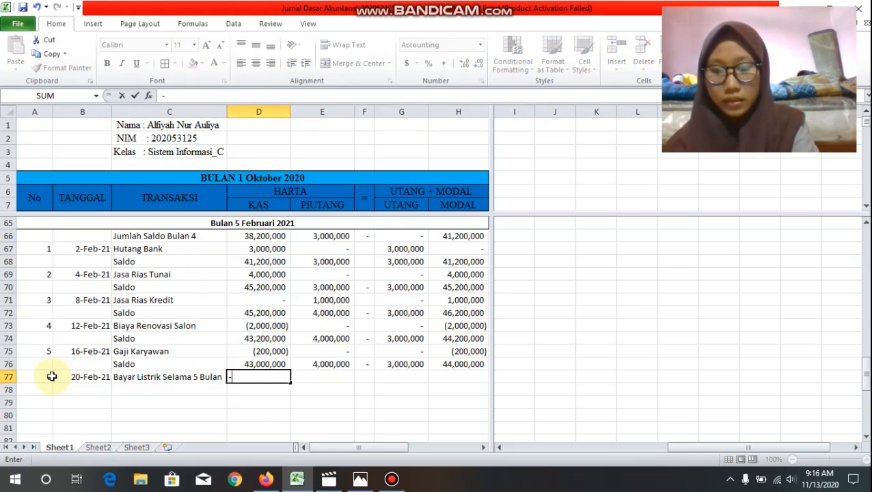
text(5000)
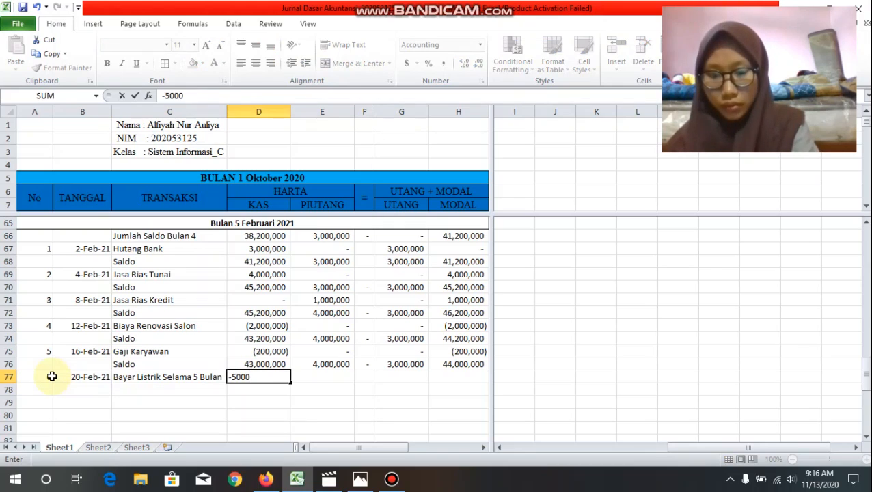
text(000)
key(Tab)
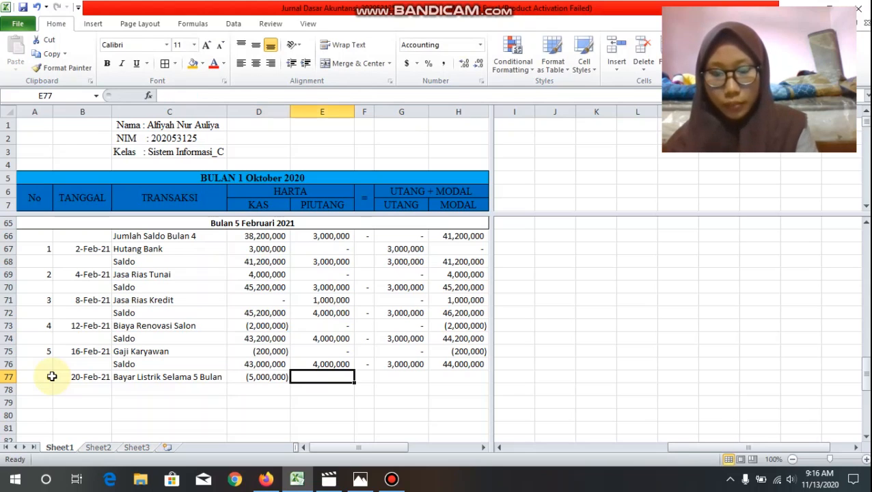
text(0)
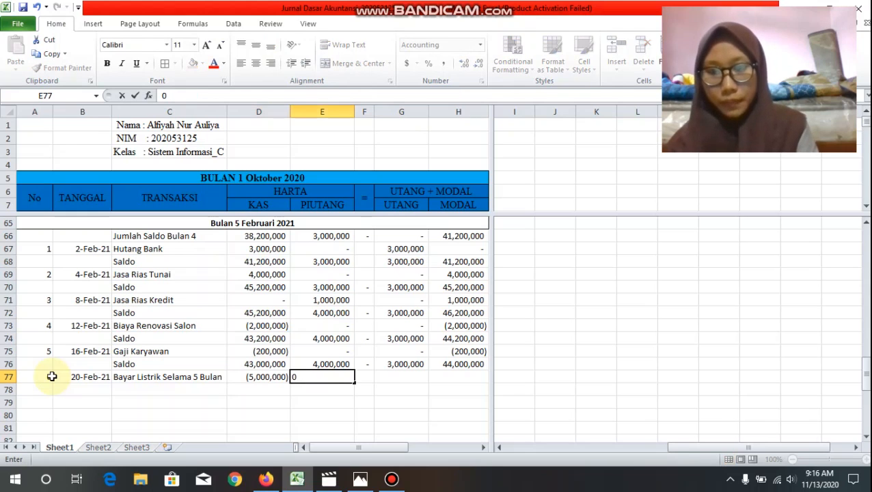
key(Tab)
key(Tab)
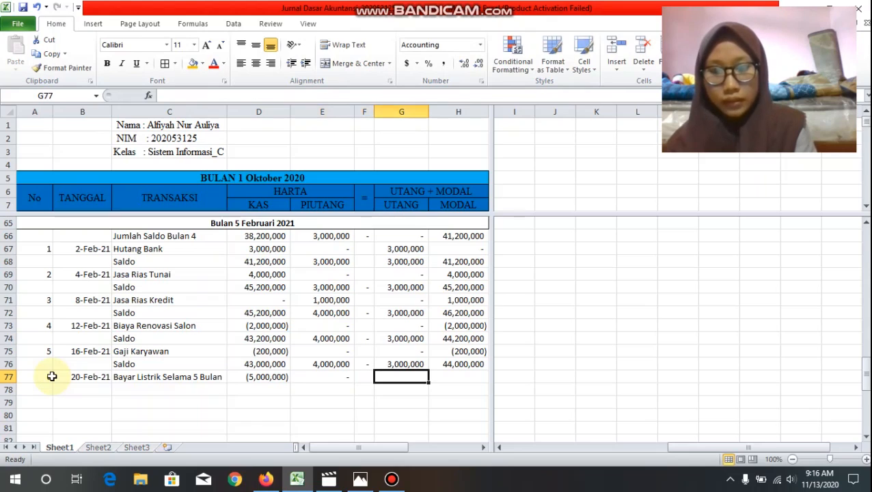
text(0)
key(Tab)
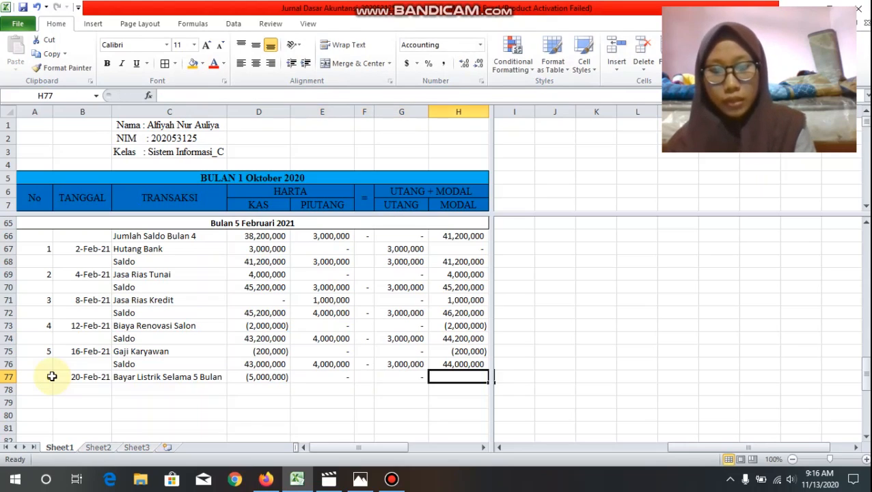
text(-5000000)
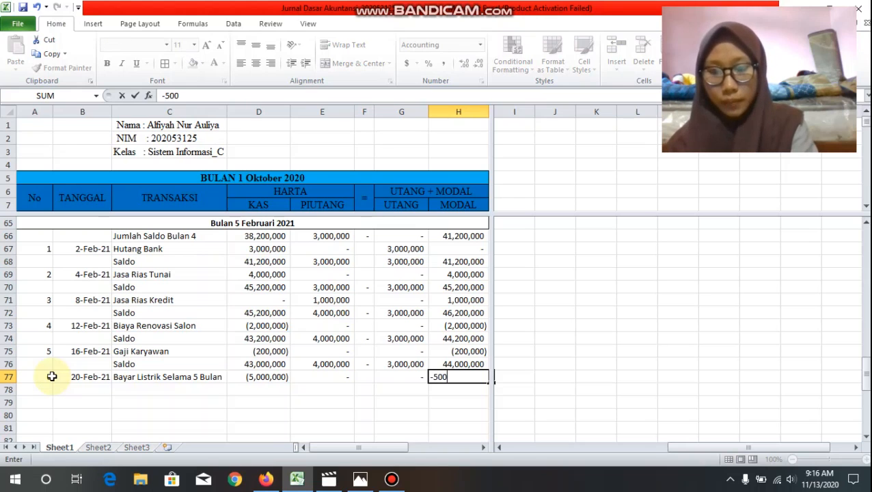
Step: Label C78 "Saldo" and total the Kas column in D78 with =sum(D76:D77)
click(135, 390)
key(Tab)
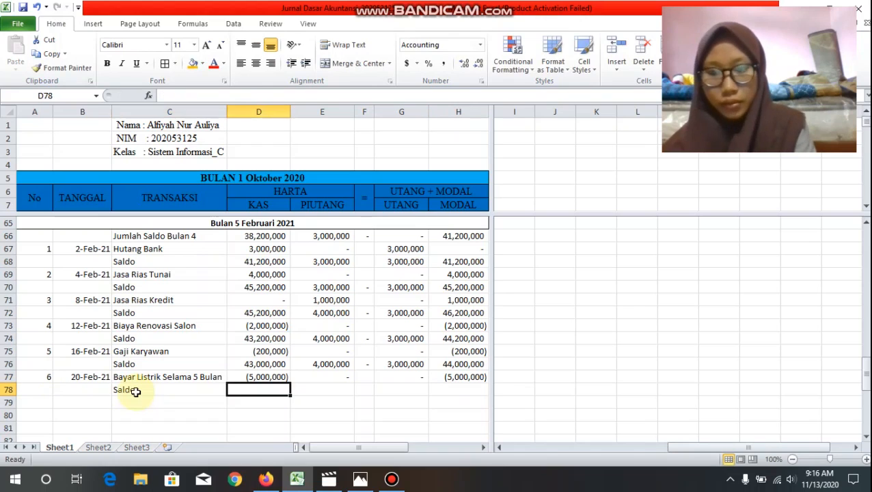
text(=)
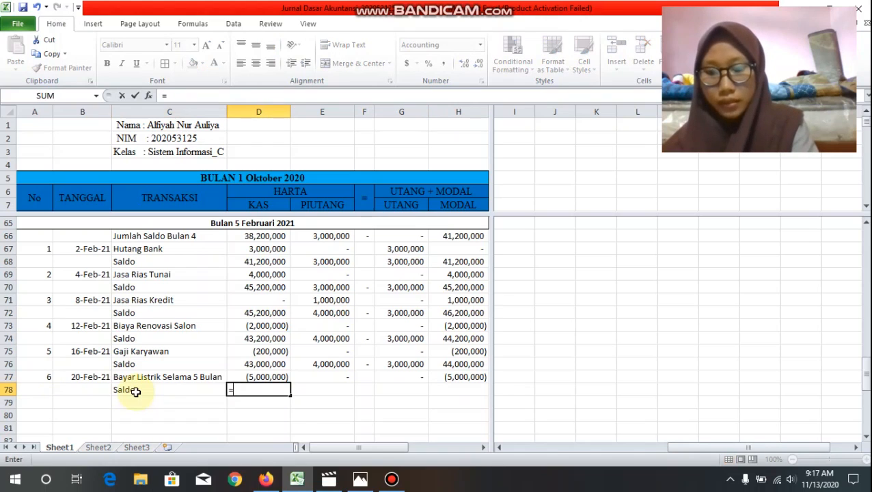
text(sum()
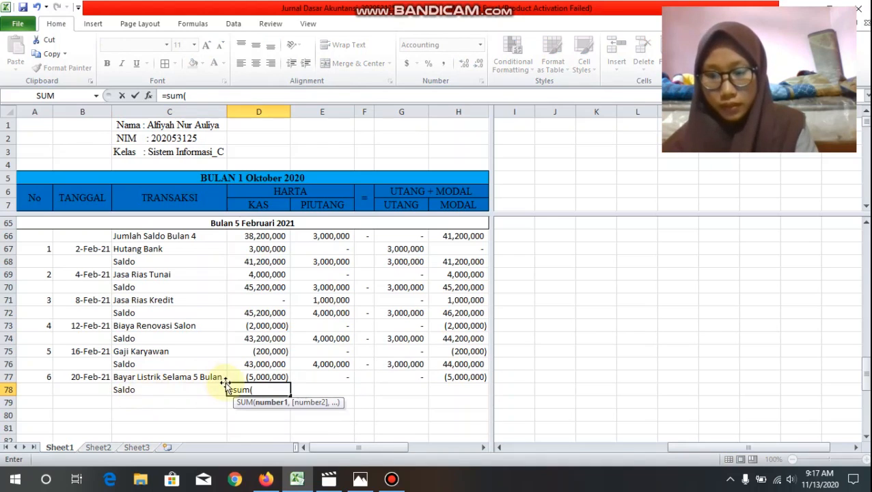
drag(248, 363, 247, 377)
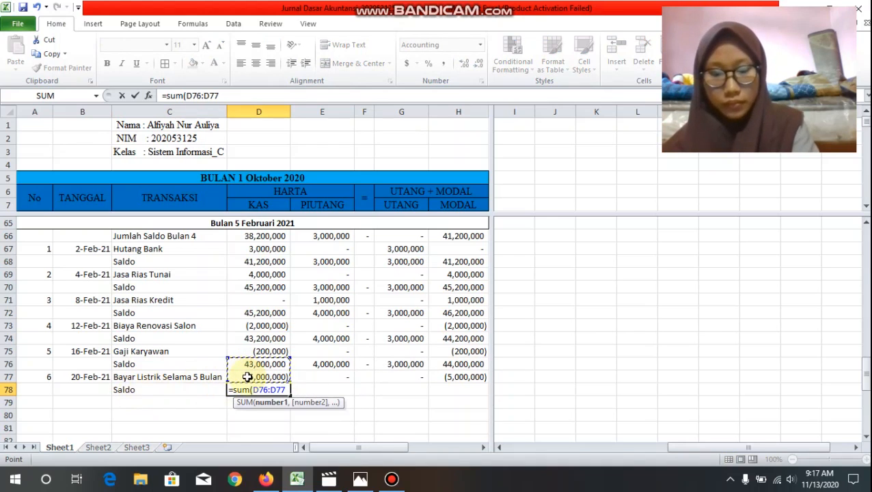
text())
key(Return)
Step: Copy the D78 sum formula across the Saldo row through H78
click(264, 389)
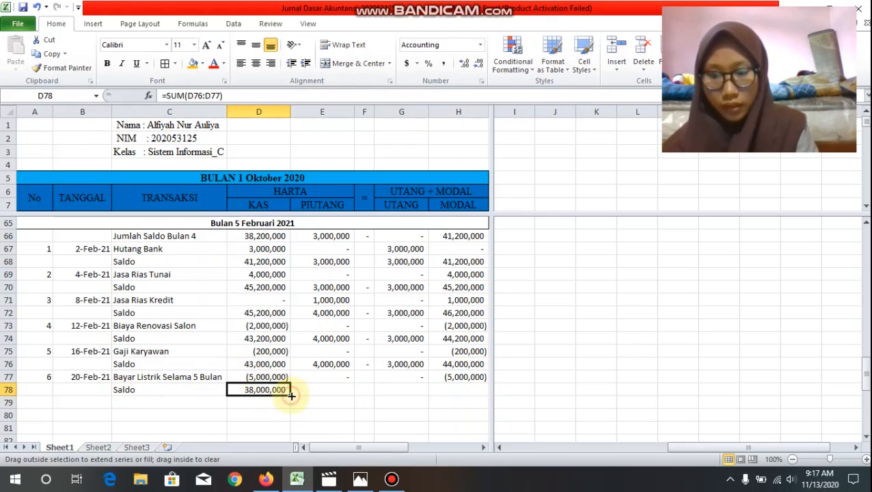
drag(291, 396, 475, 401)
key(Tab)
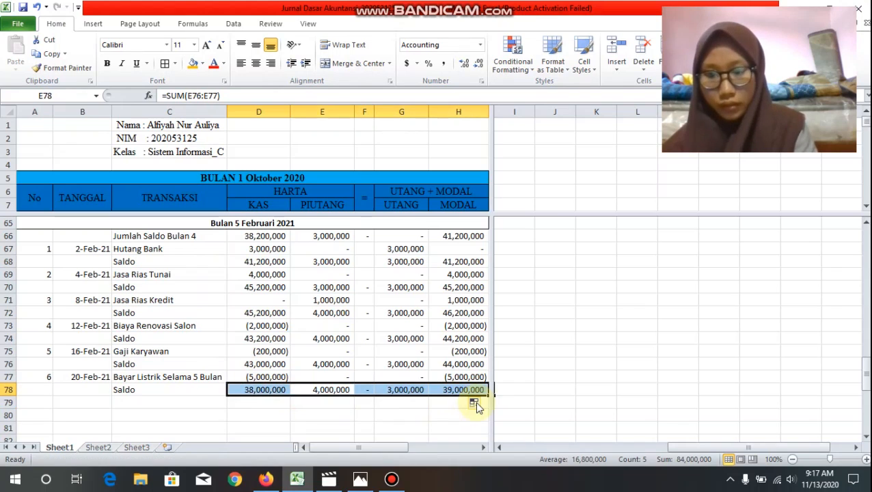
click(400, 425)
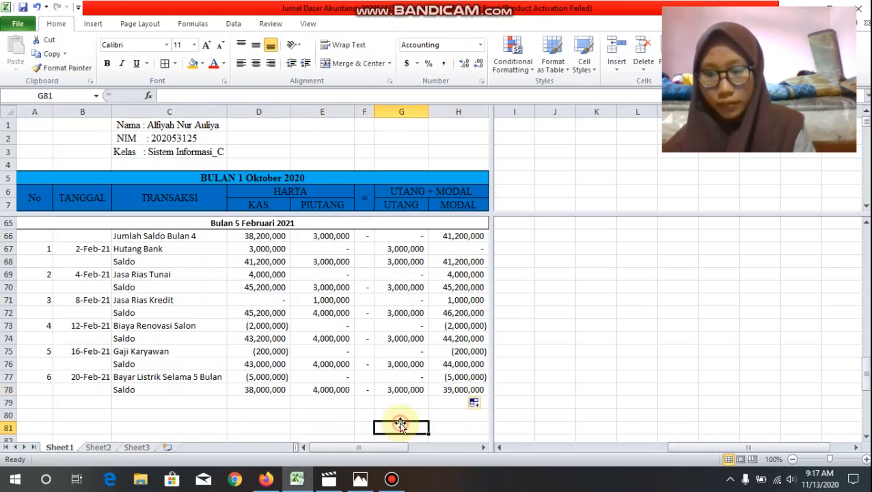
Step: Label the closing row "Saldo Bulan 5" in C79
scroll(378, 293, down, 1)
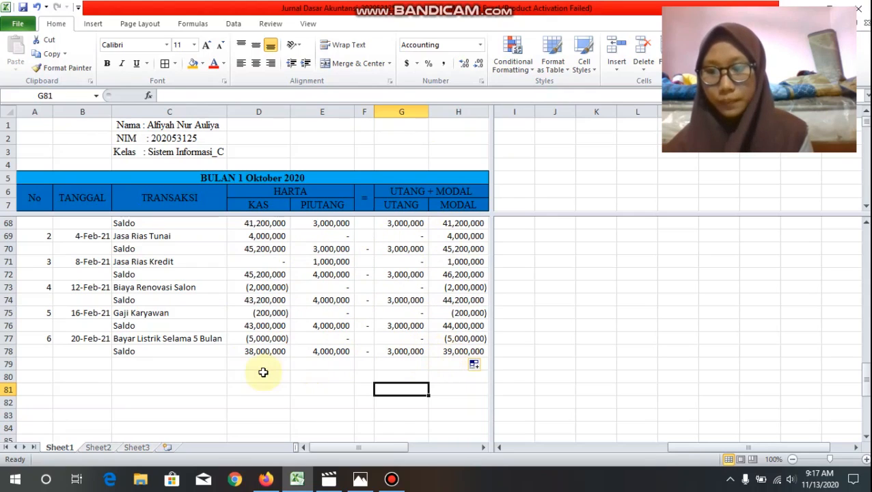
click(203, 361)
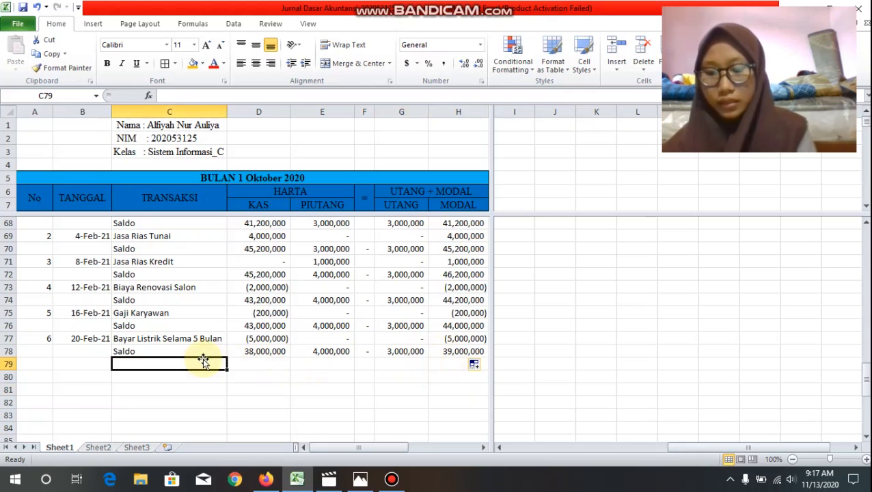
text(Saldo Bulan 5)
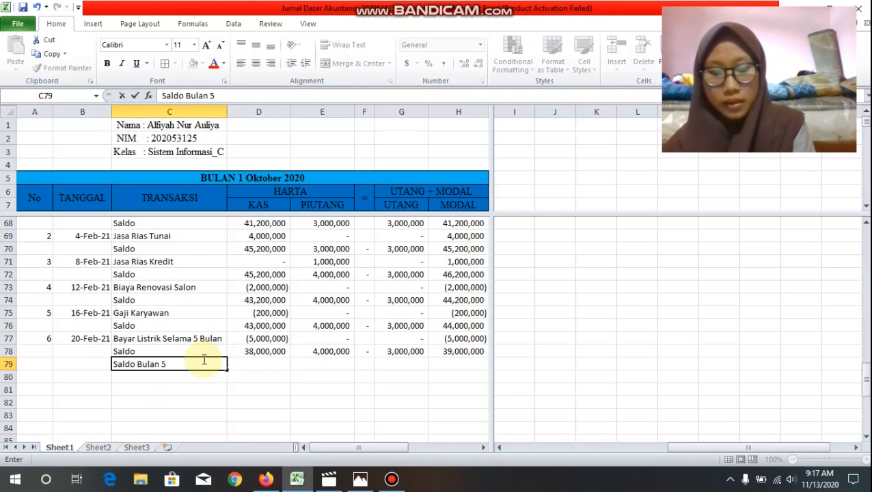
key(Tab)
key(Tab)
Step: Total the month's Kas and Piutang balances in E79 with =sum(D78:E78)
text(=)
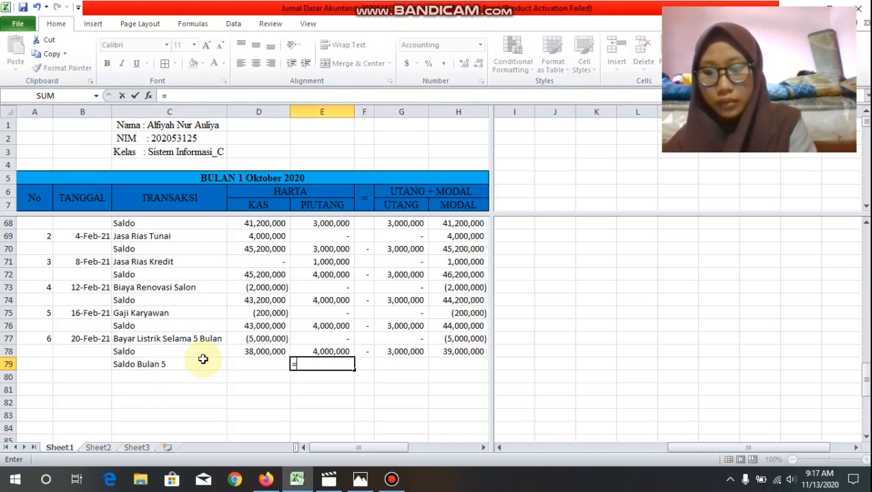
text(sum()
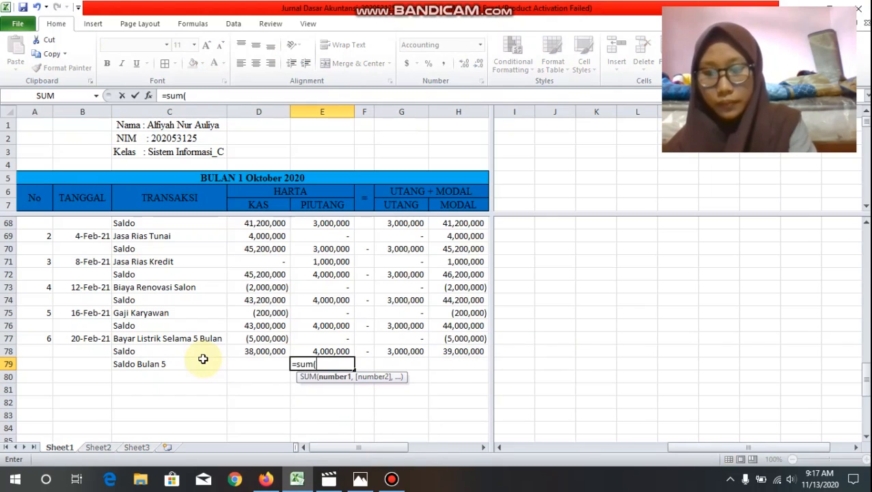
drag(264, 354, 311, 353)
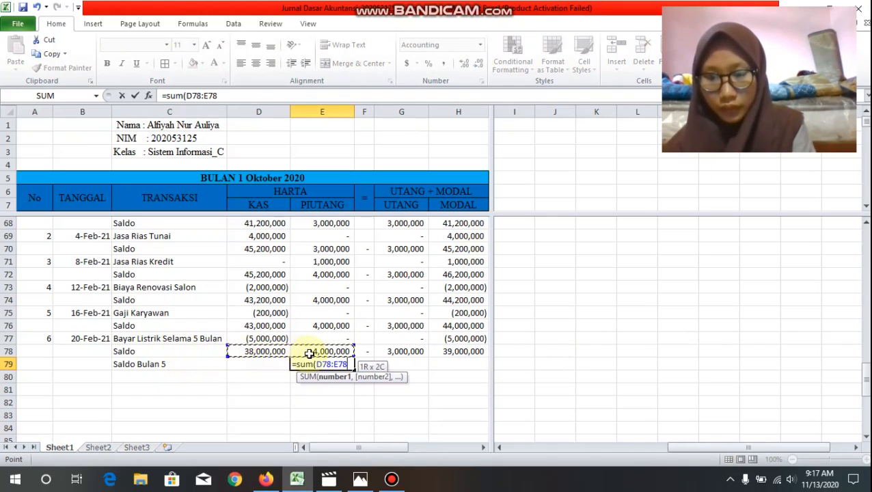
text())
key(Return)
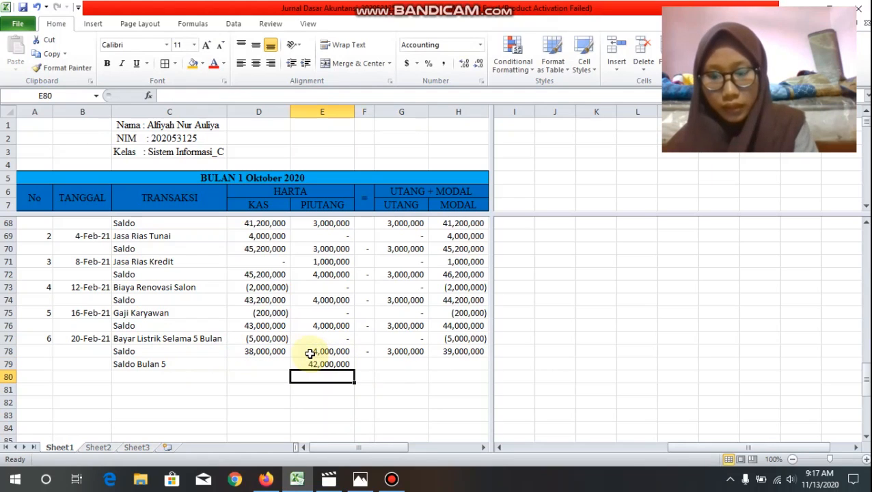
Step: Total the month's Utang and Modal balances in H79 with =sum(G78:H78)
click(444, 367)
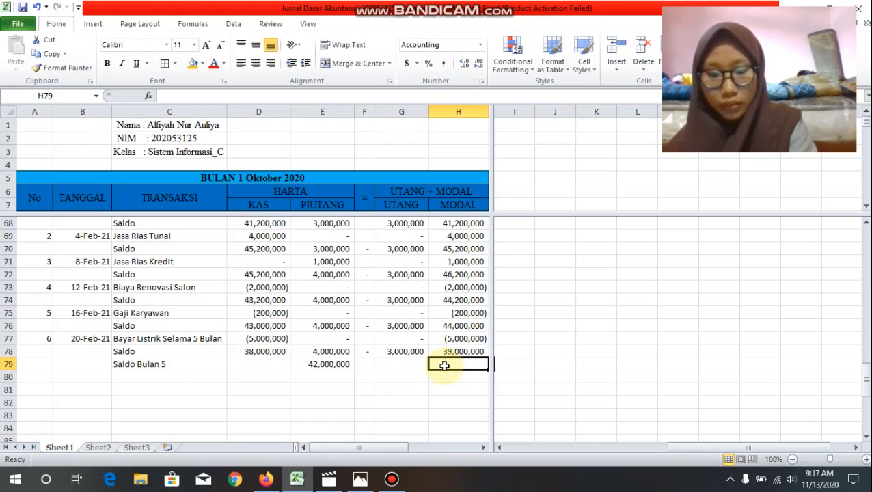
text(=)
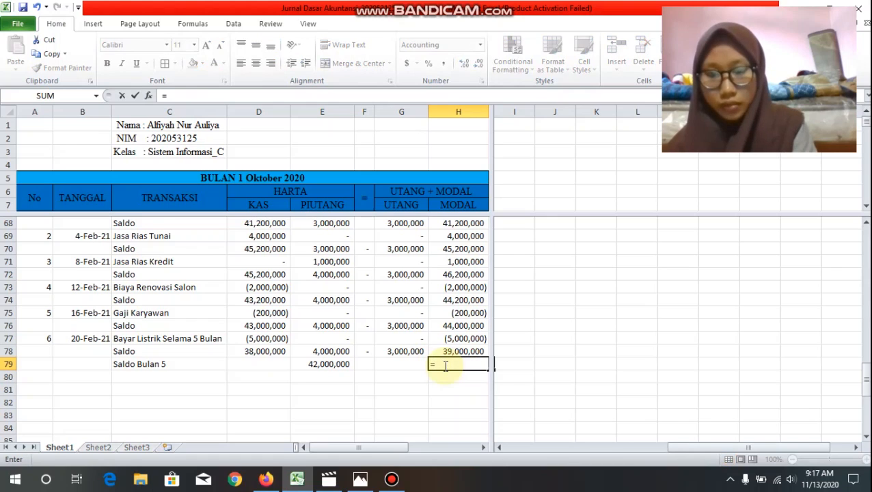
text(sum()
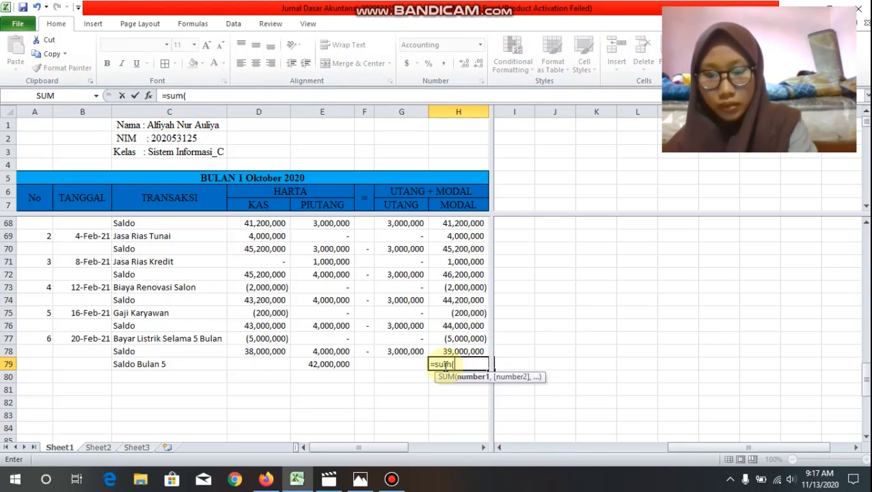
drag(416, 352, 460, 351)
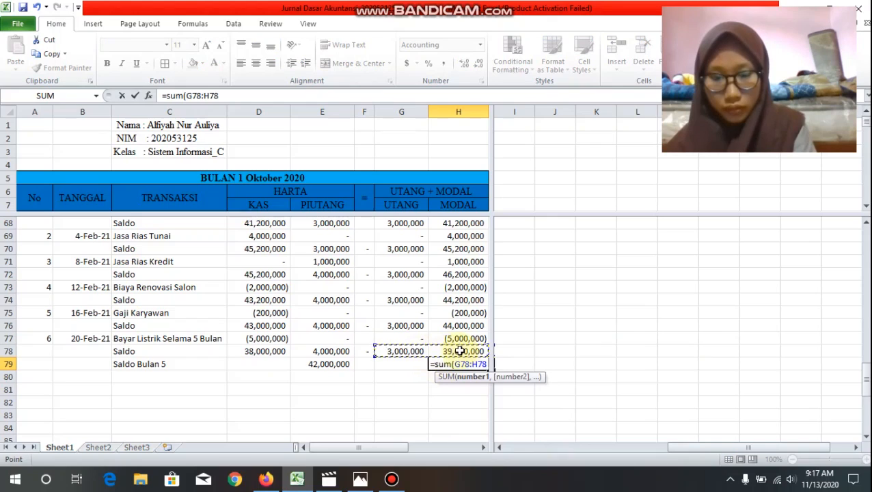
text())
key(Return)
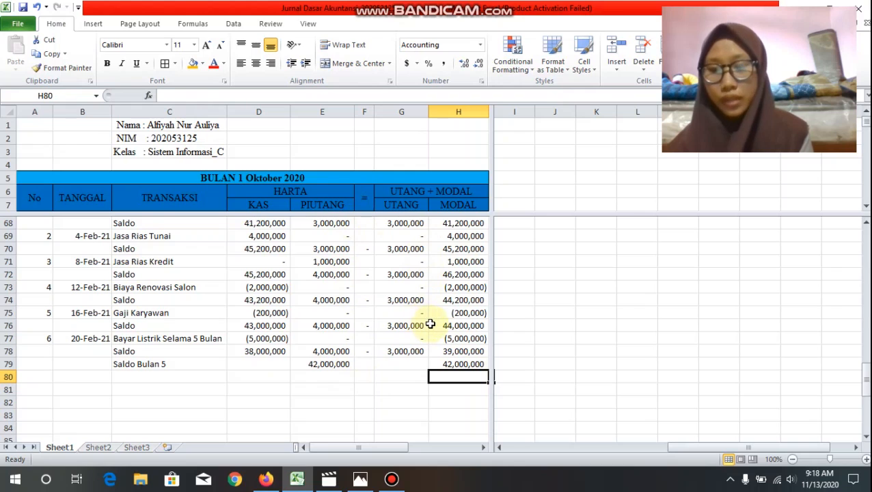
Step: Apply all borders to the whole month 5 section, A65:H79
scroll(430, 324, down, 1)
scroll(430, 324, up, 1)
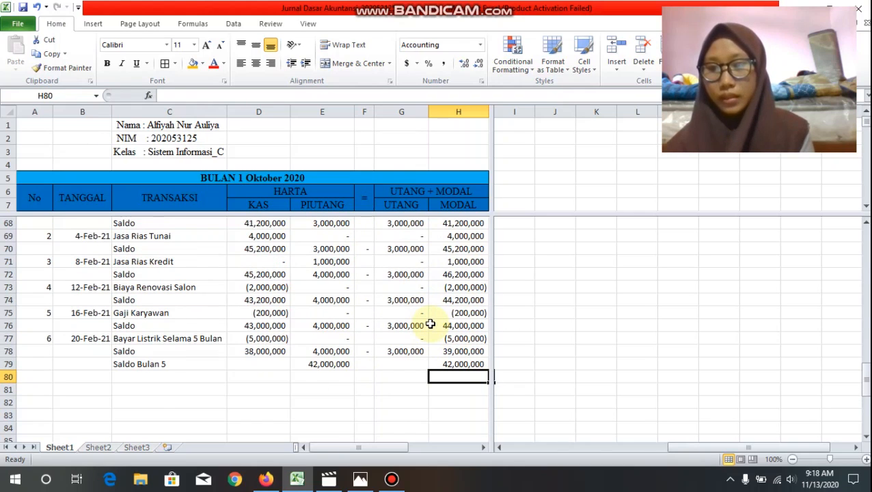
scroll(430, 324, up, 1)
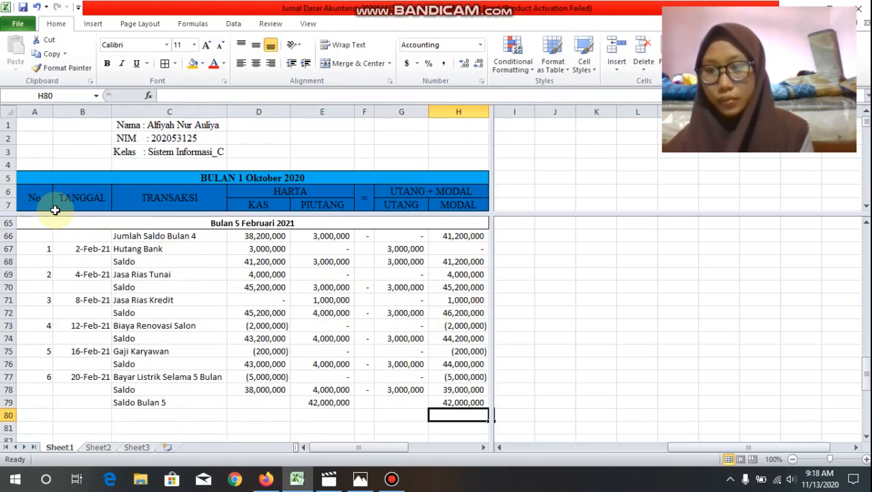
drag(62, 226, 193, 404)
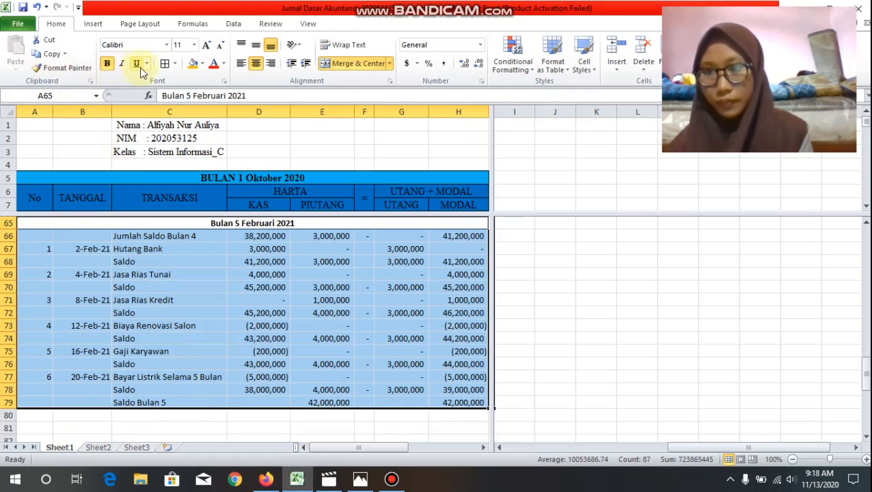
click(165, 63)
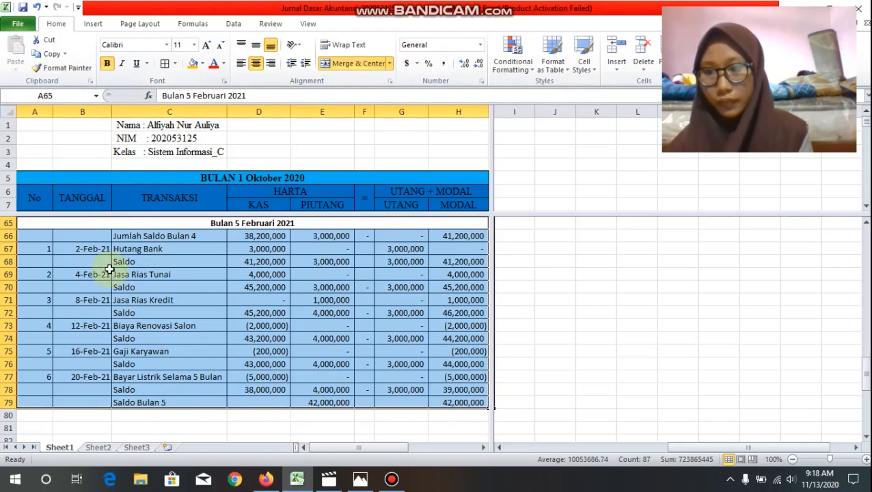
Step: Fill the merged "Bulan 5 Februari 2021" heading in row 65 with standard yellow
click(74, 225)
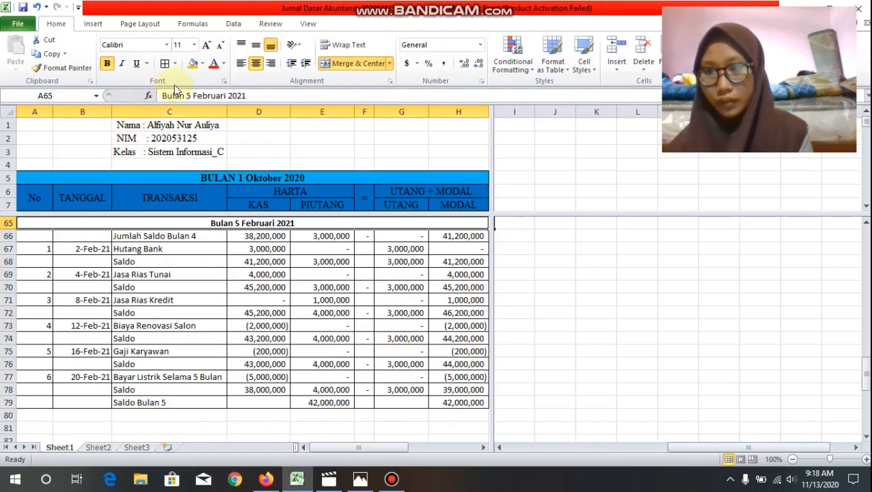
click(203, 65)
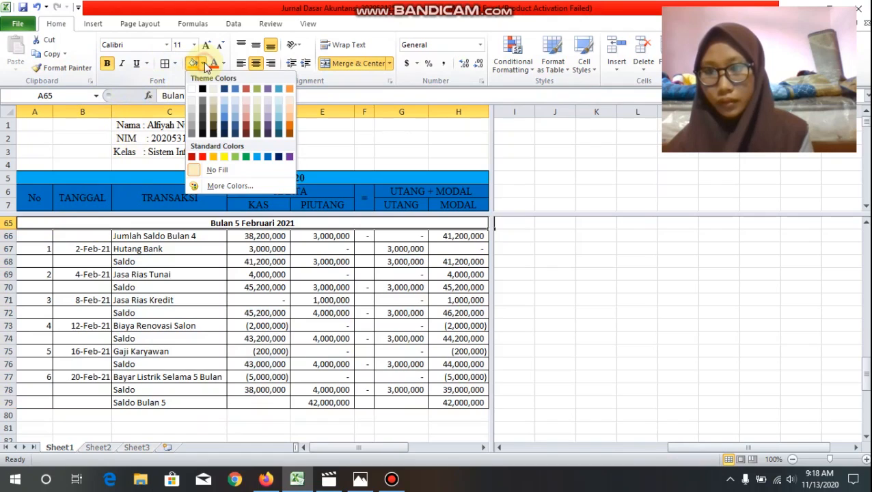
click(226, 156)
Step: Fill the final Saldo row A78:H78 with standard orange
drag(29, 388, 429, 388)
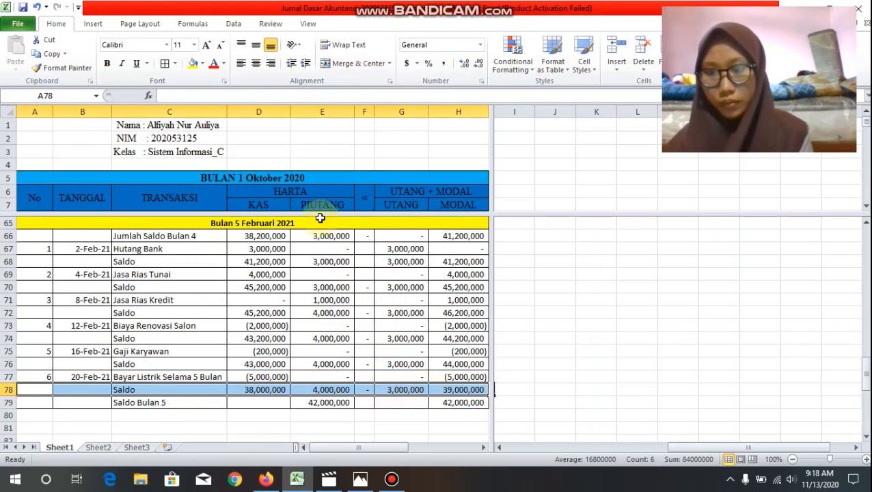
click(202, 63)
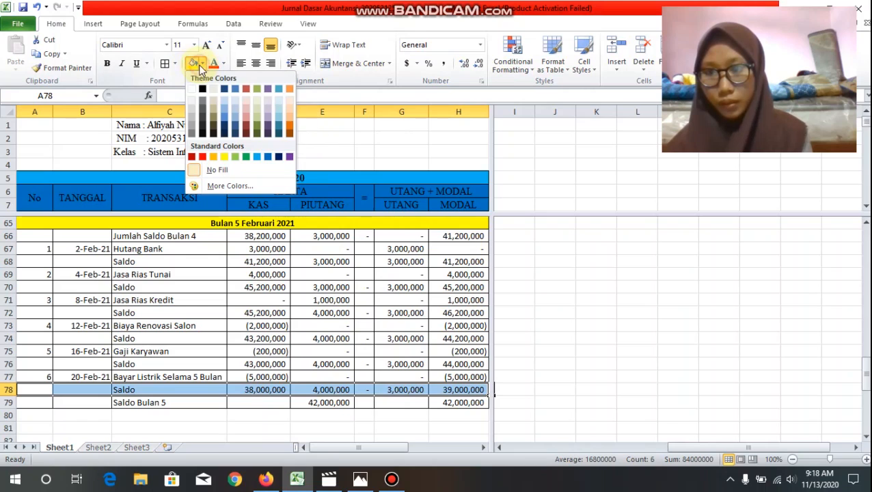
click(215, 158)
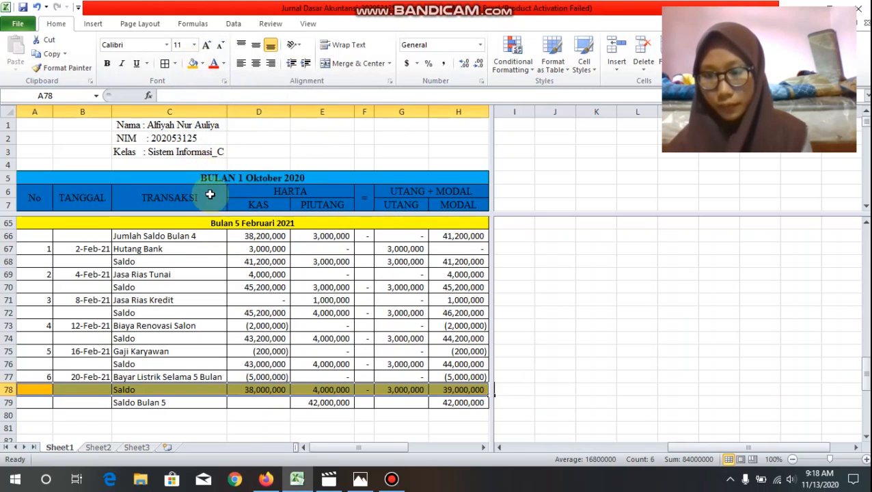
Step: Fill the final Saldo row A78:H78 with standard yellow and the Saldo Bulan 5 row A79:H79 with standard orange
click(202, 65)
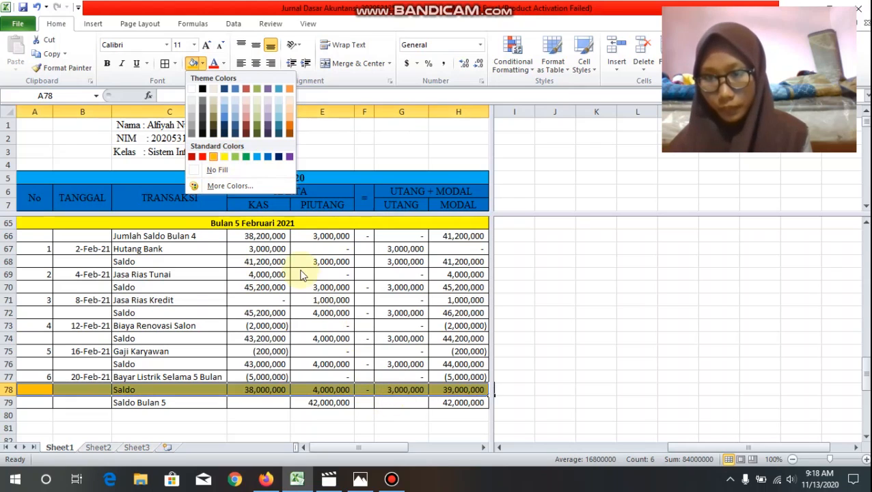
click(224, 156)
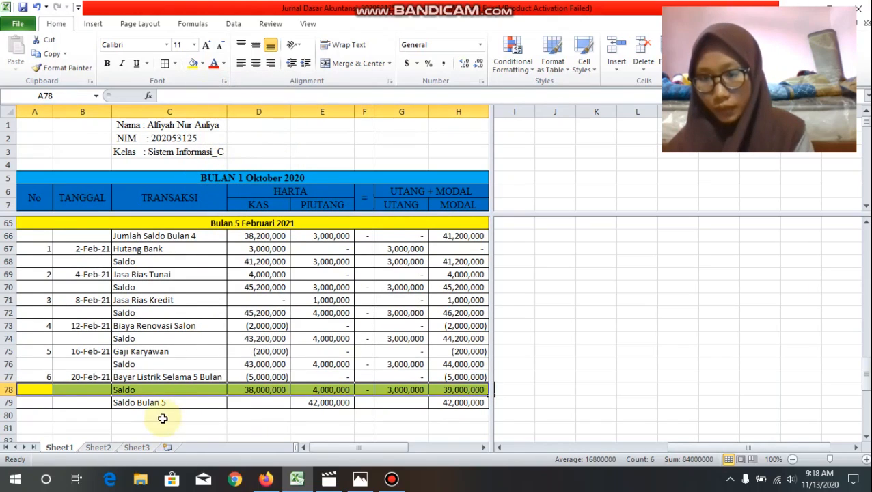
drag(49, 405, 457, 403)
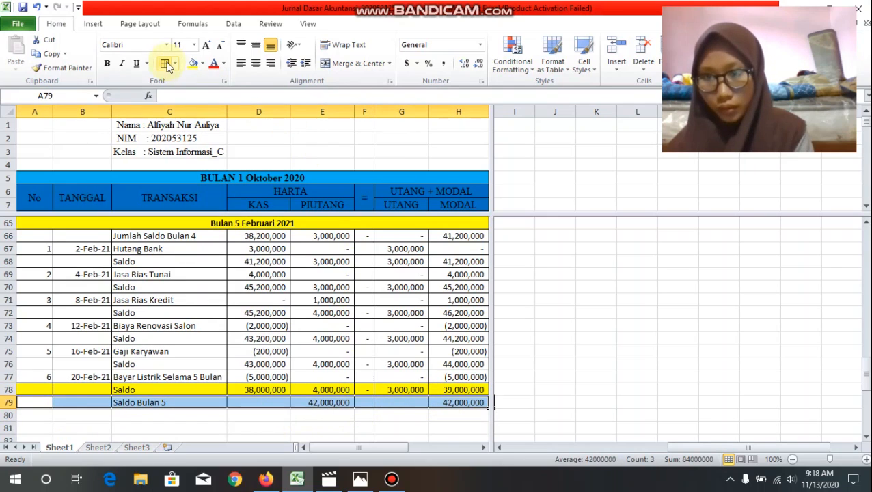
click(202, 63)
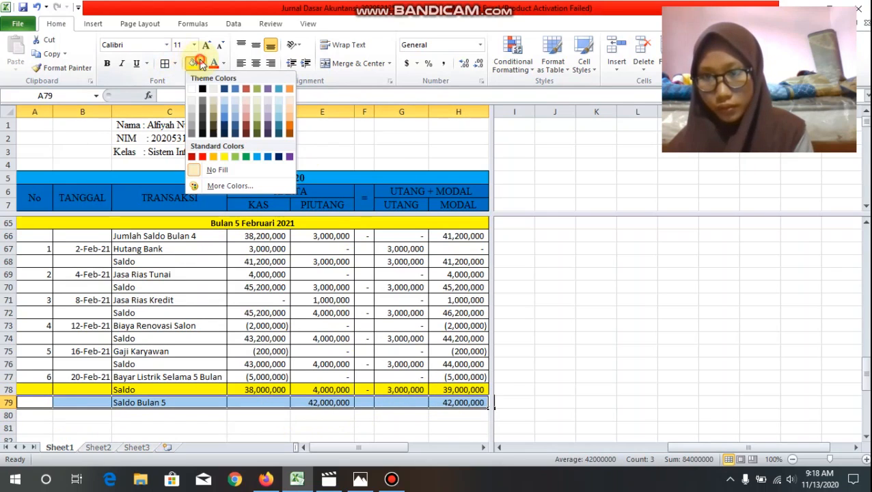
click(213, 156)
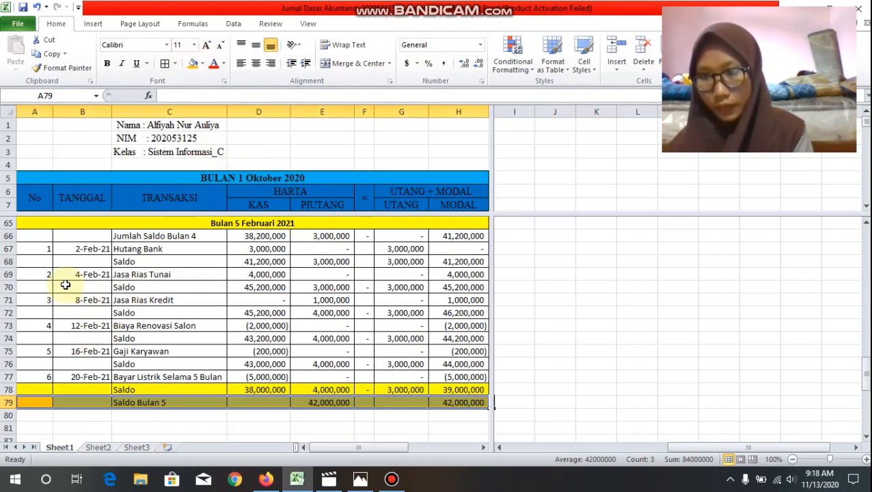
Step: Center the month 5 transaction numbers in A66:A77 and the dates in B66:B77
drag(43, 239, 46, 373)
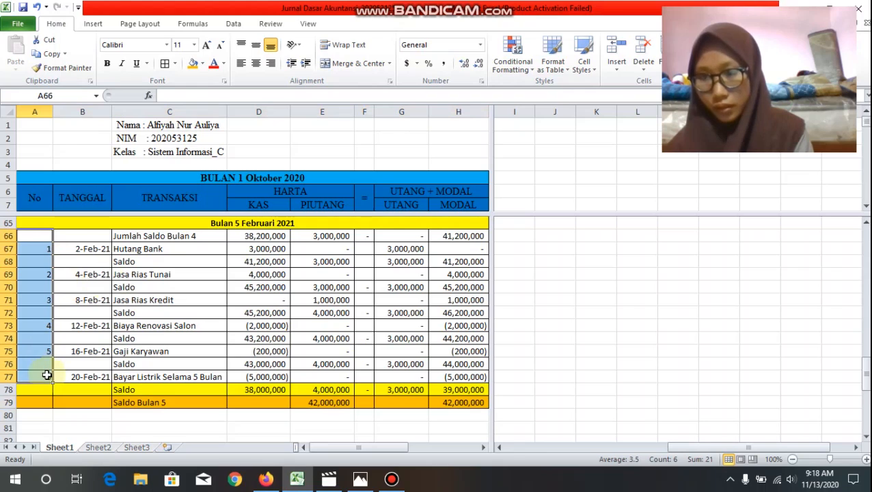
click(256, 63)
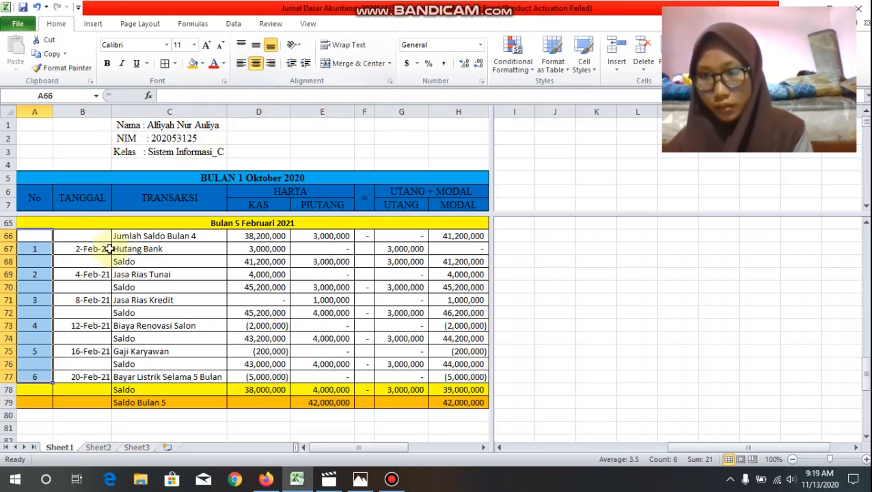
drag(93, 236, 107, 377)
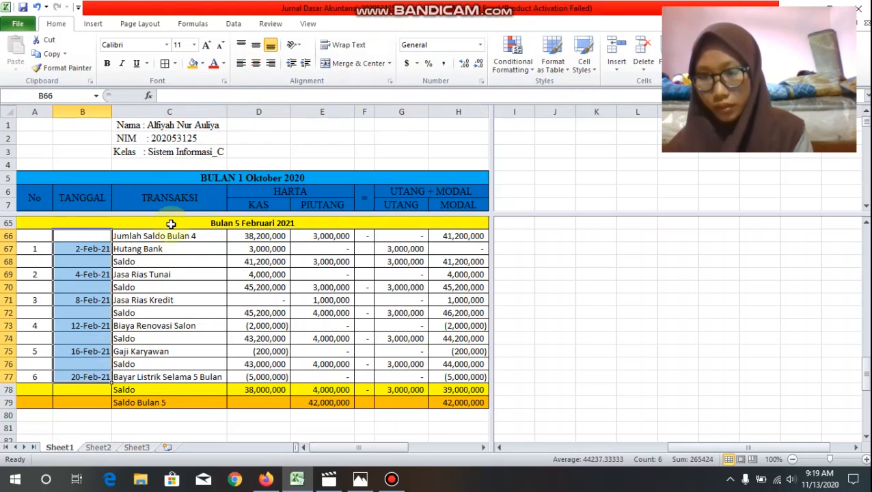
click(256, 63)
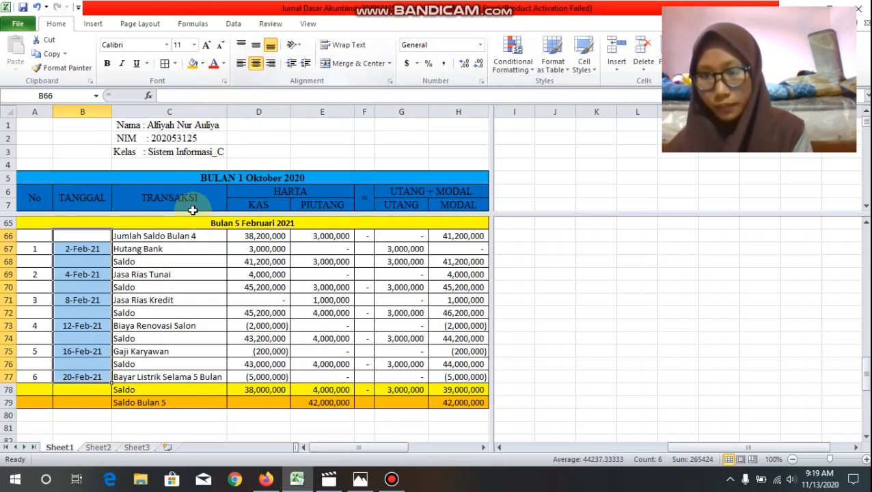
Step: Set the font of the whole month 5 section, A65:H79, to Times New Roman at size 12
mouse_move(145, 225)
mouse_down()
mouse_move(322, 333)
mouse_move(347, 405)
mouse_up()
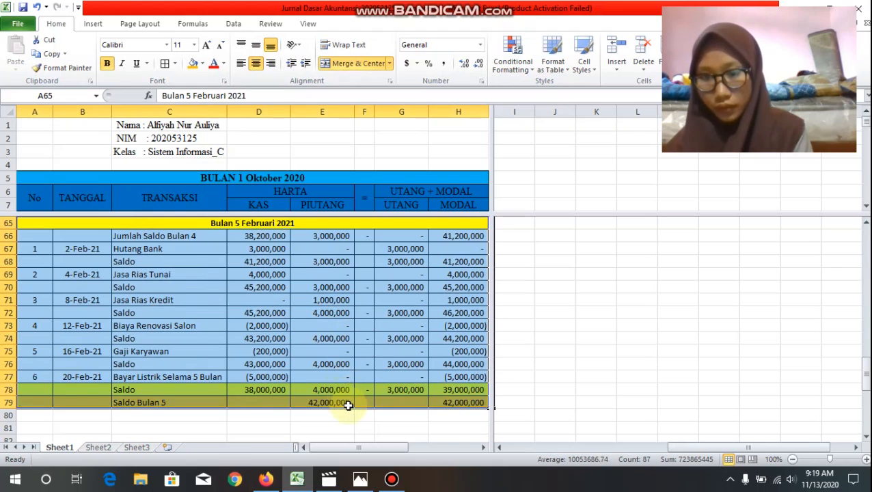
click(159, 44)
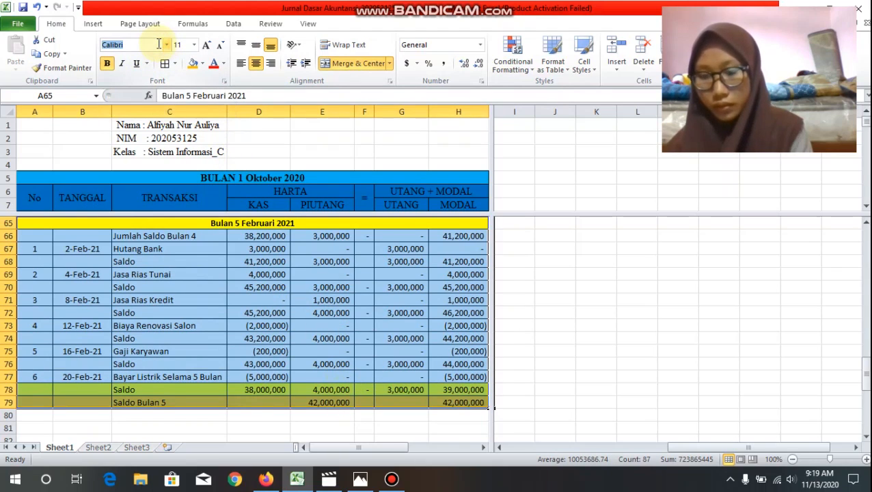
text(Times New Roman)
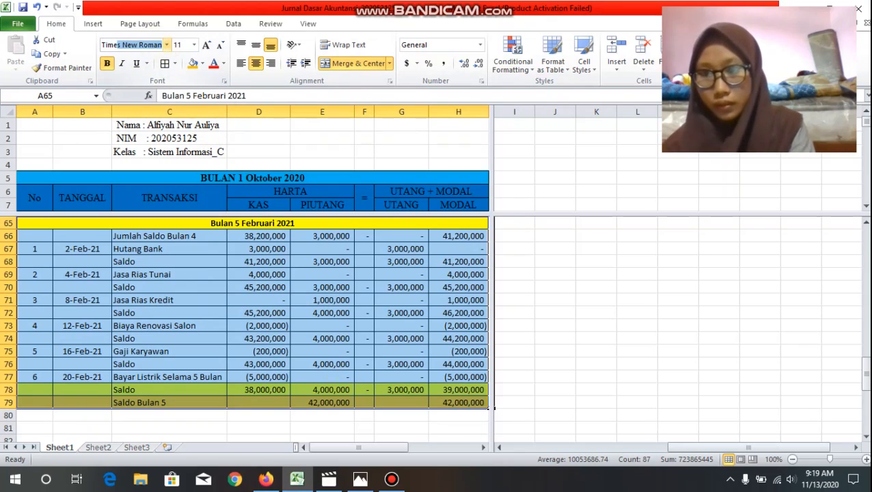
key(Return)
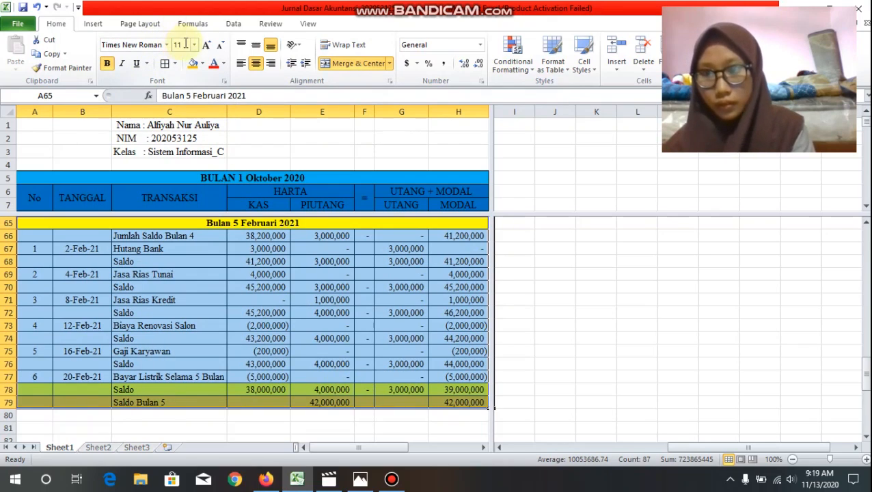
click(185, 43)
text(12)
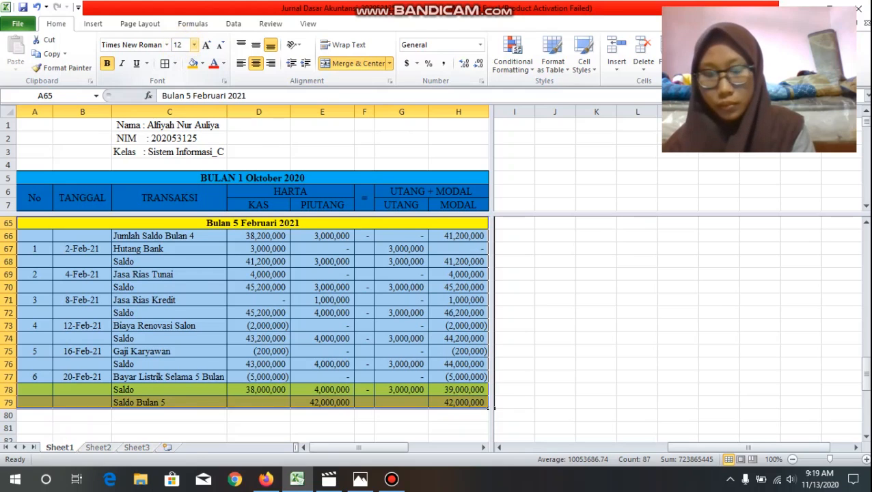
key(Return)
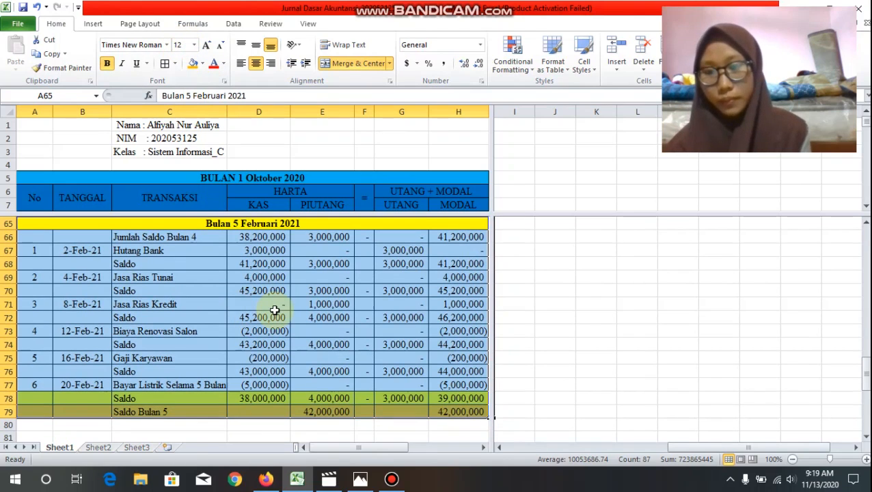
scroll(274, 310, down, 3)
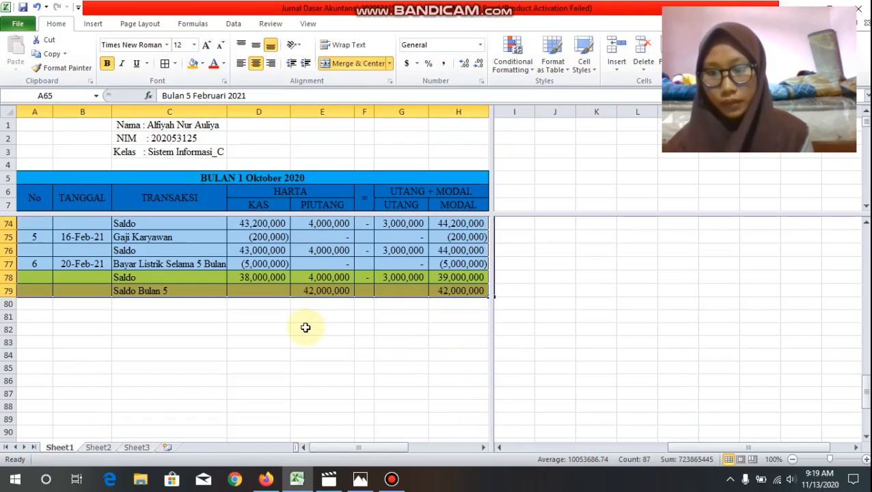
click(314, 317)
Step: Merge and center A81:H81 and enter the heading "Bulan 6 Maret 2021"
scroll(315, 317, up, 6)
scroll(315, 318, up, 1)
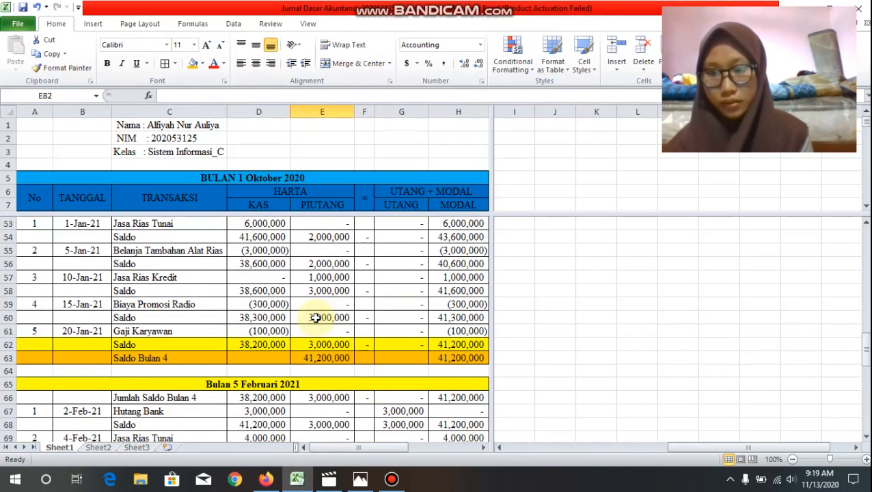
scroll(315, 318, down, 5)
scroll(315, 318, up, 1)
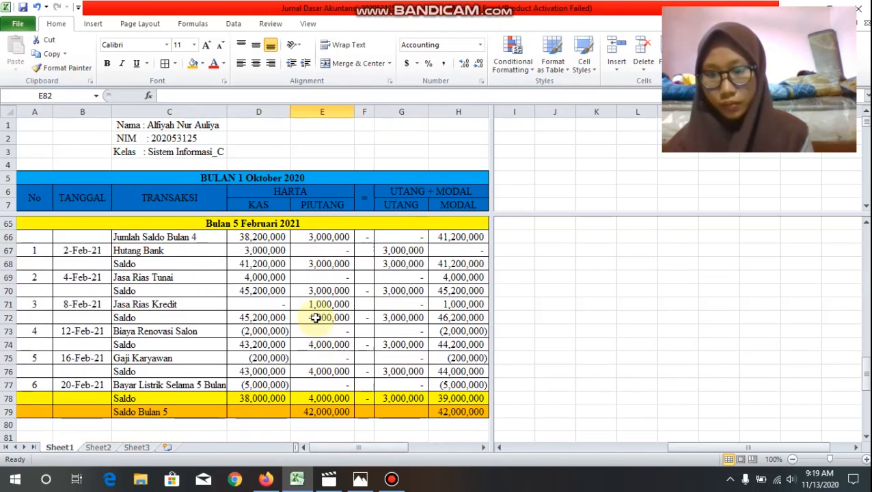
scroll(315, 318, down, 3)
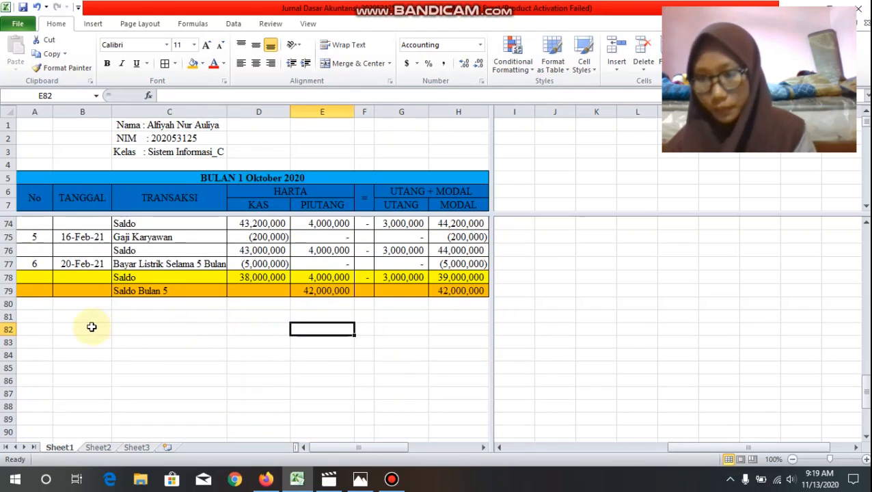
drag(51, 319, 437, 315)
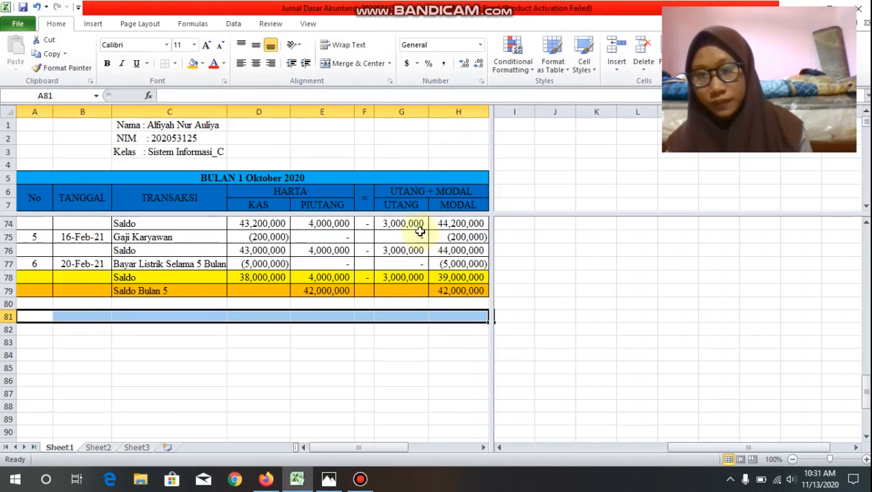
click(367, 62)
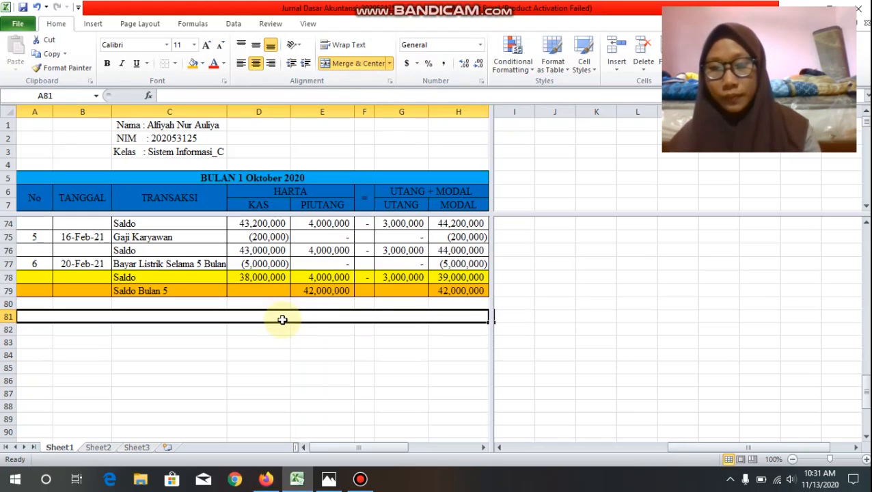
text(B)
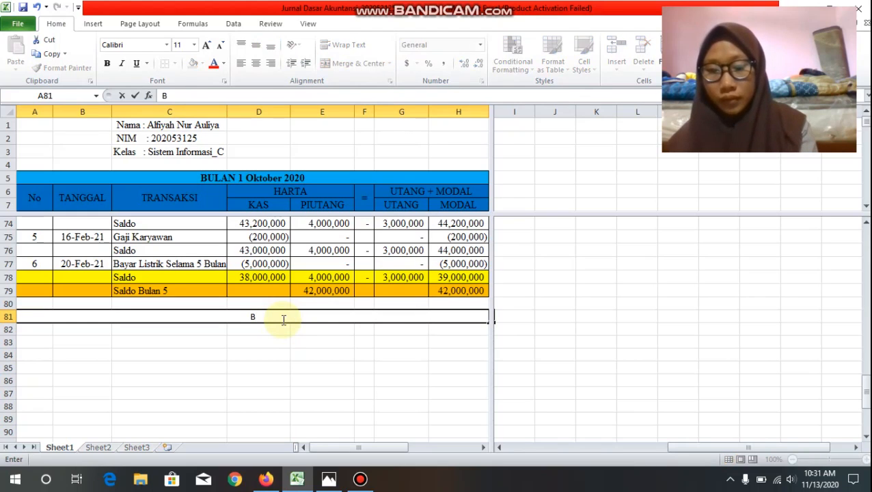
text(ulan)
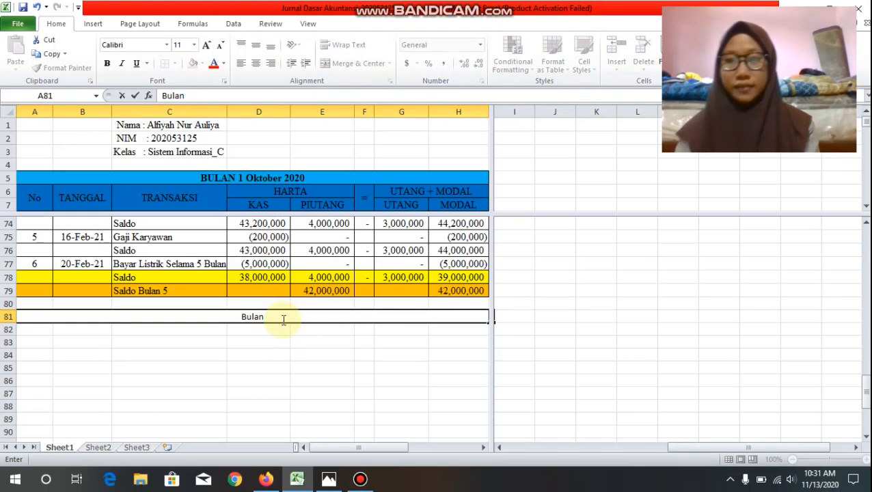
text( 6)
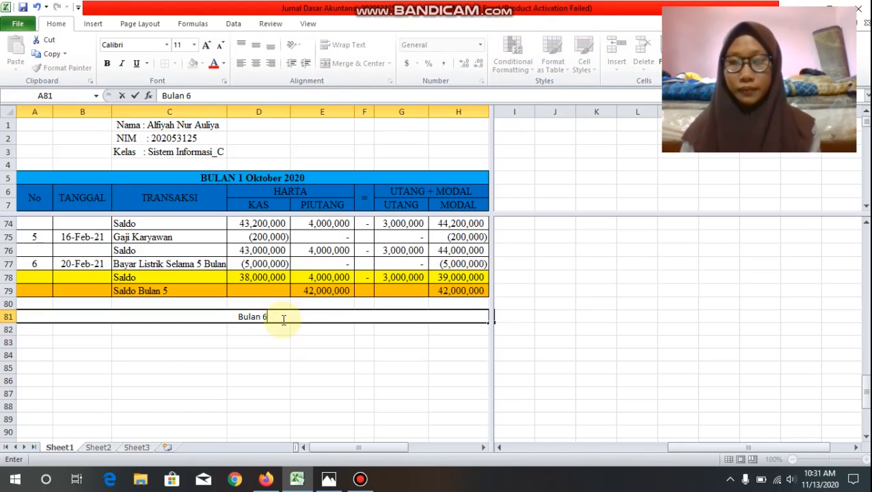
text( M)
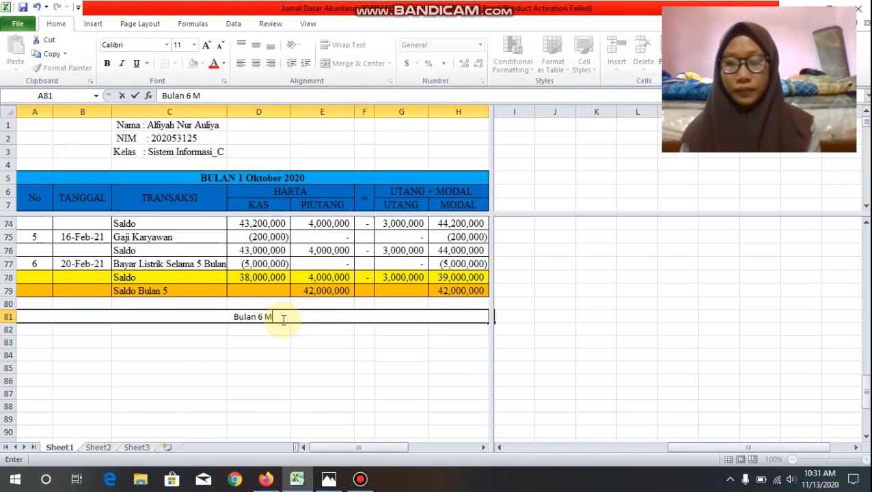
text(aret 2021)
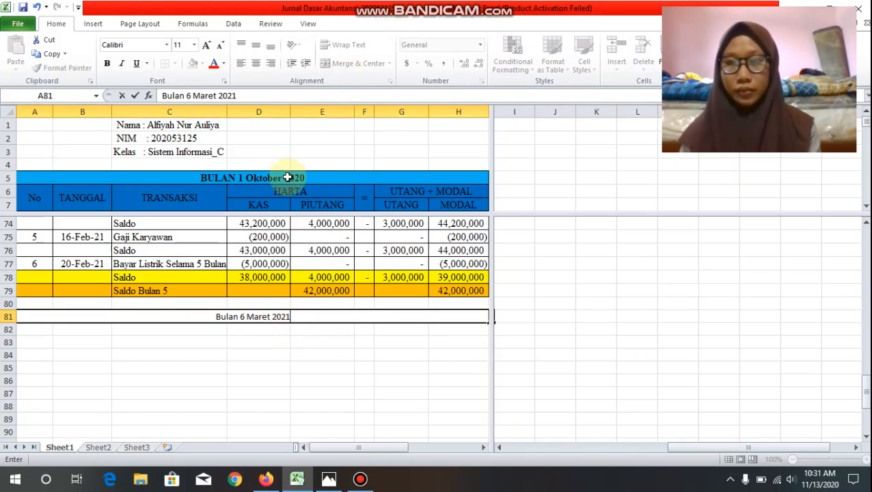
click(207, 381)
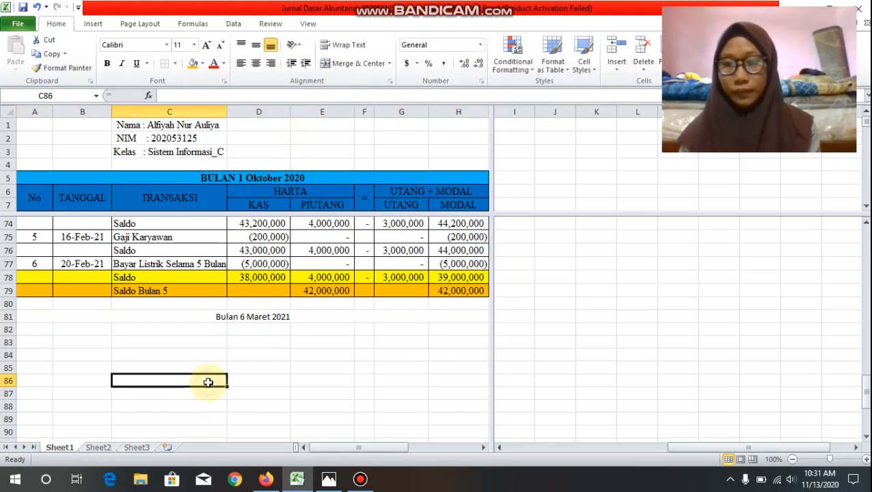
Step: Apply all borders to the merged "Bulan 6 Maret 2021" heading in row 81 and make it bold
click(235, 318)
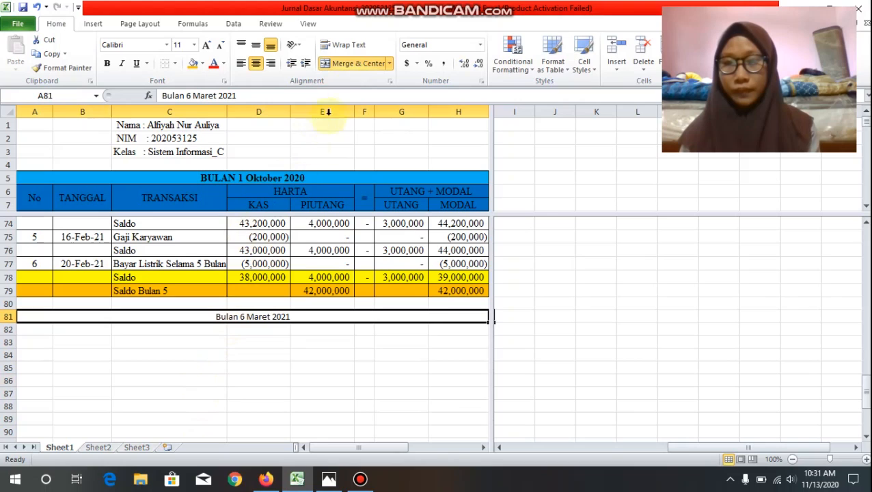
click(361, 63)
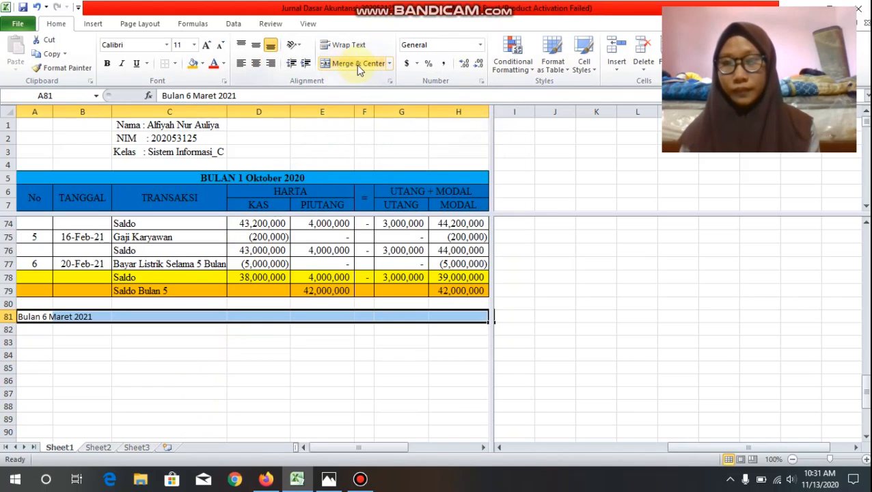
click(357, 65)
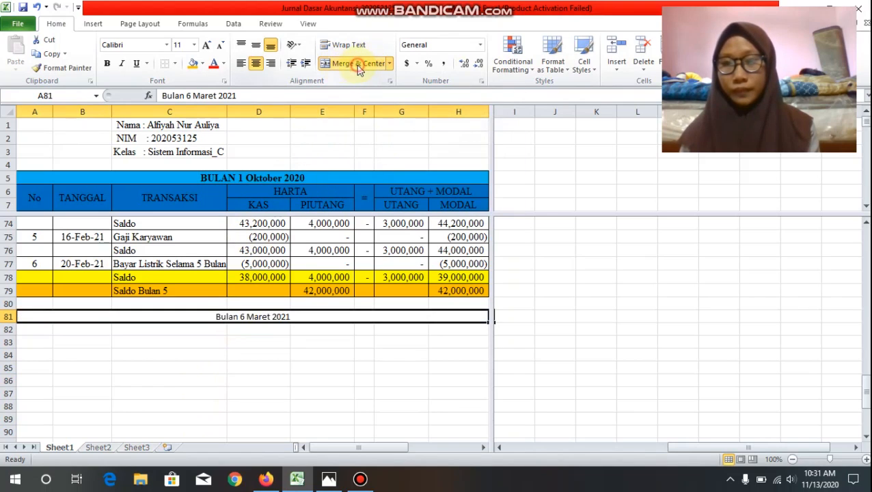
click(177, 64)
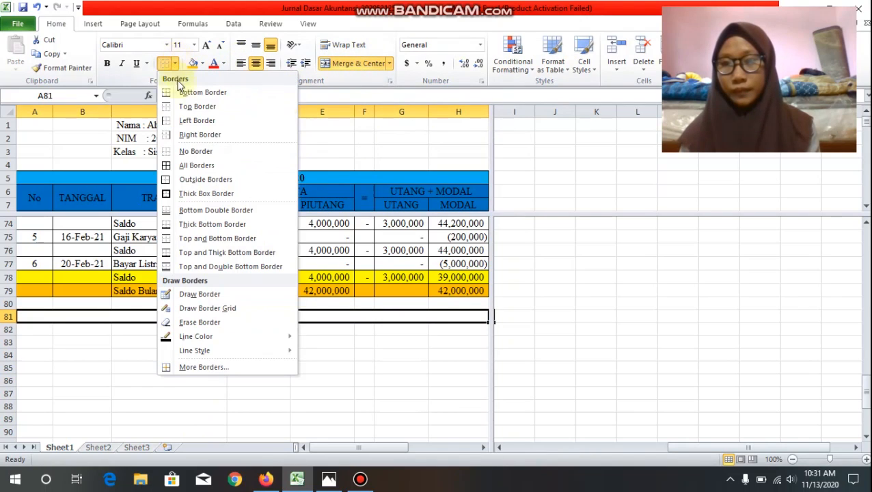
click(182, 166)
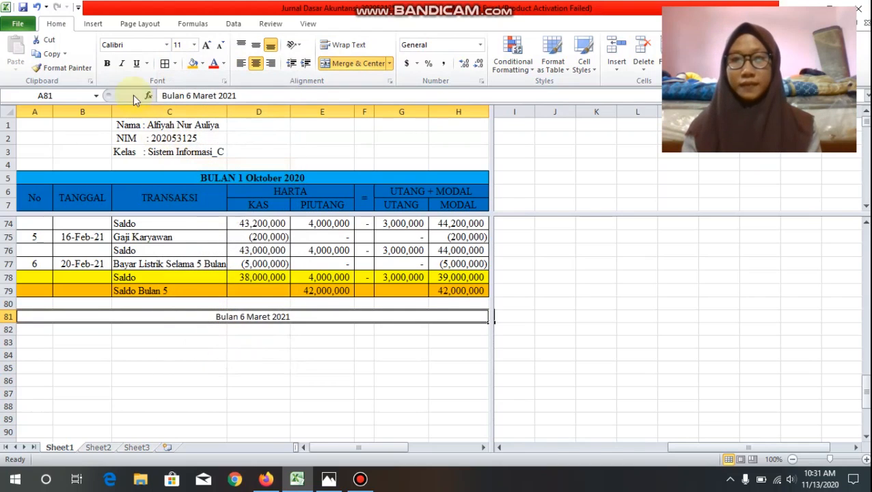
click(107, 64)
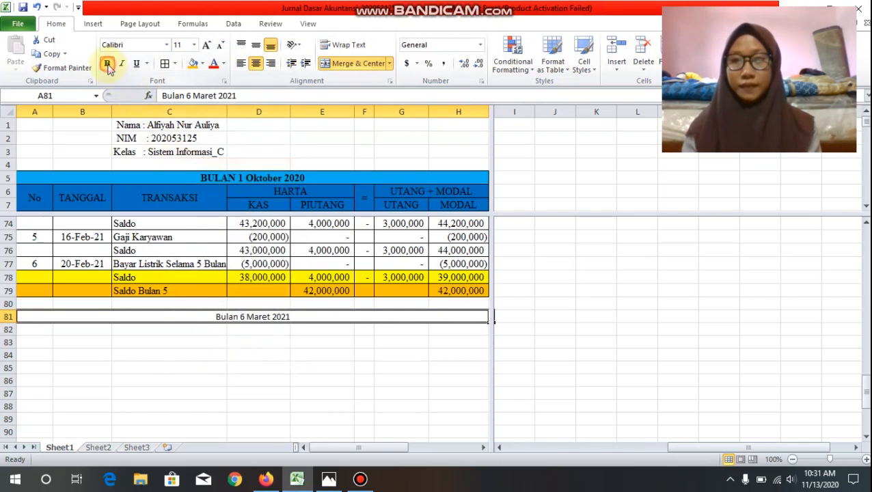
Step: Enter the label "Jumlah Saldo Bulan 5" in C82 under the month 6 heading
click(194, 330)
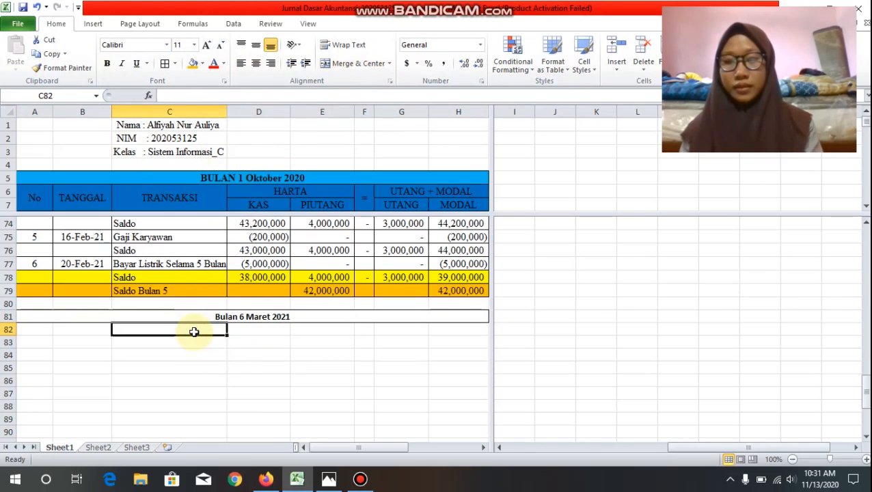
text(Jumlah)
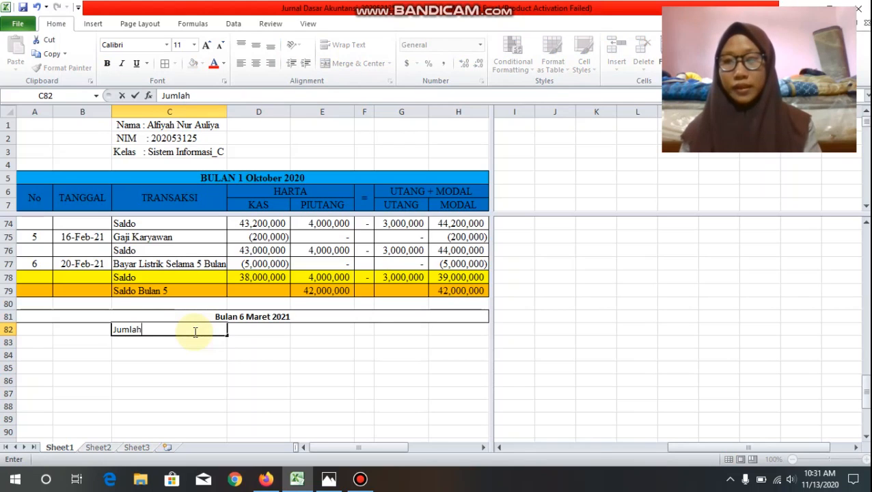
text( Sa)
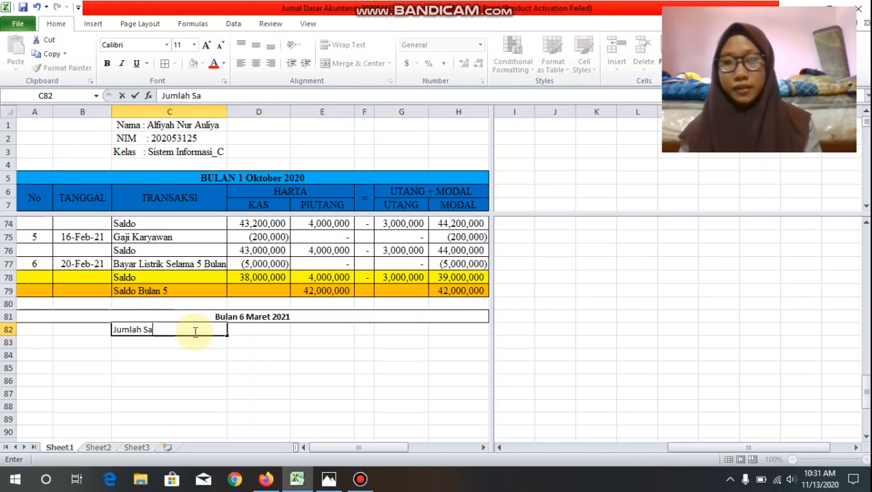
text(ldo Bu)
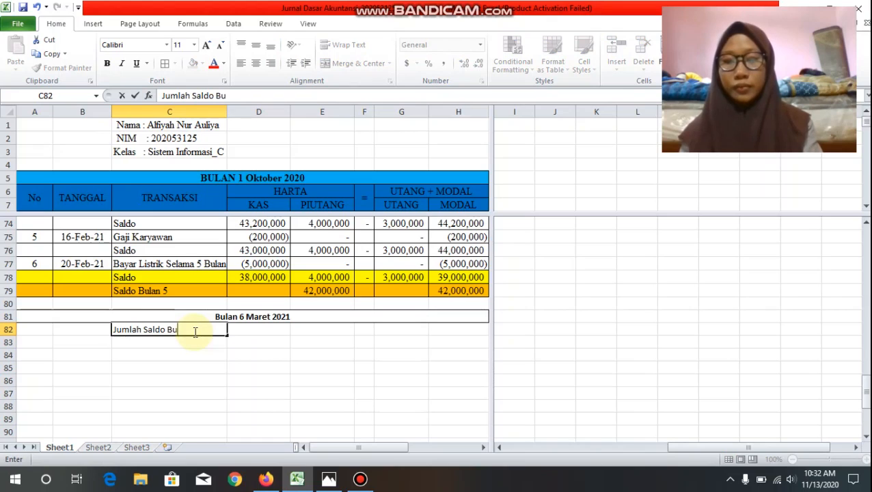
text(lan )
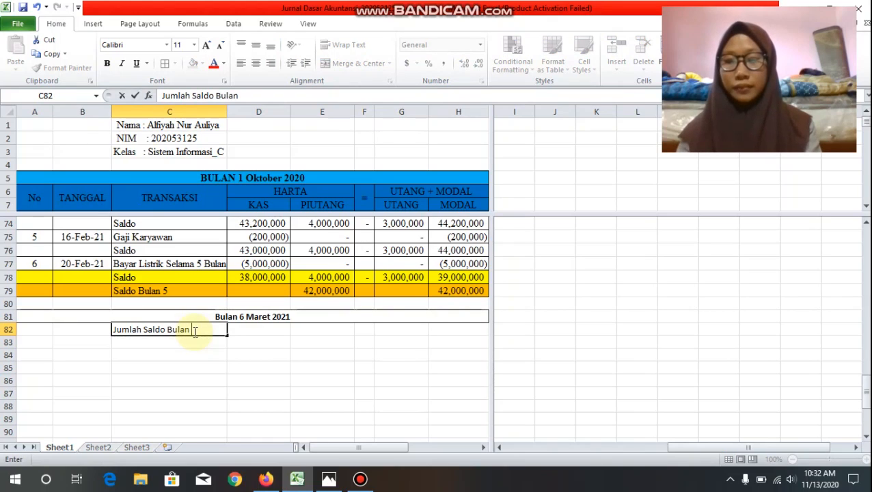
text(5)
key(Tab)
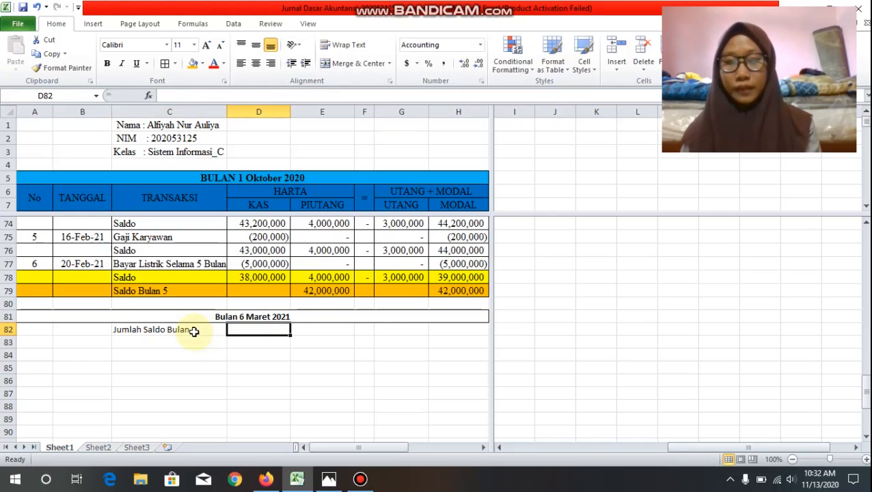
Step: Link D82 to the month 5 closing cash balance with =D78 and fill the formula across to H82
text(=)
click(271, 277)
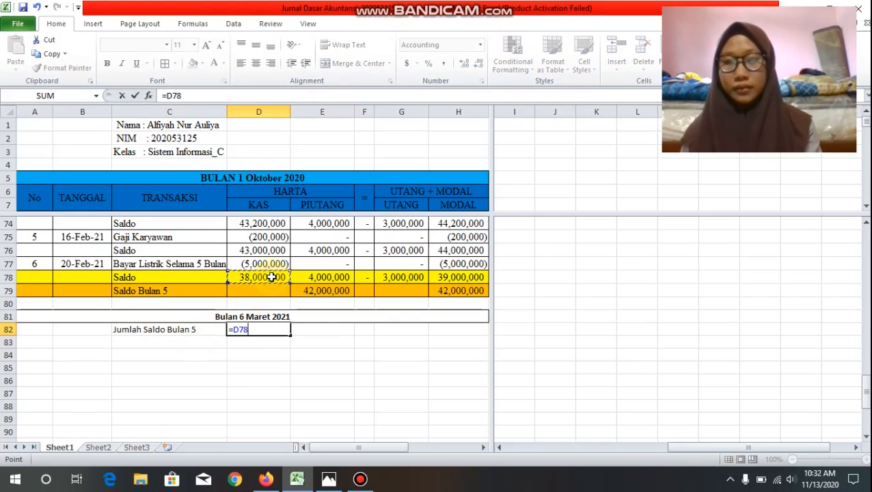
key(Return)
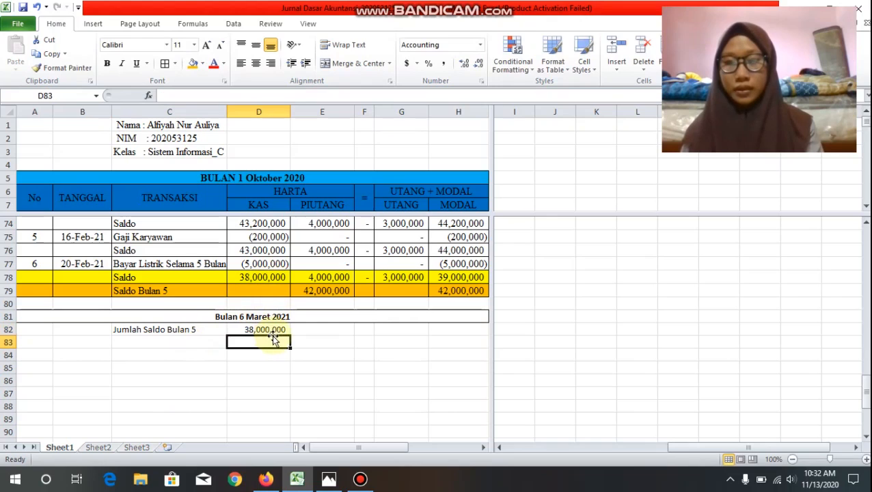
click(276, 331)
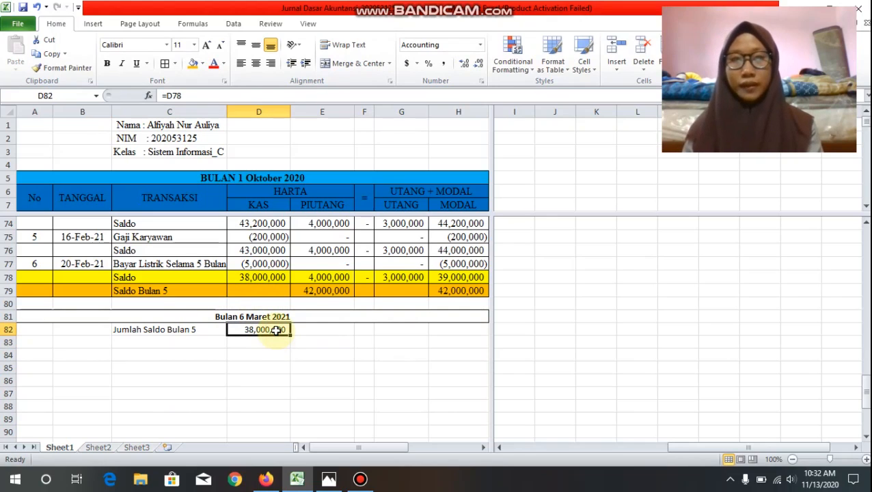
drag(289, 334, 469, 335)
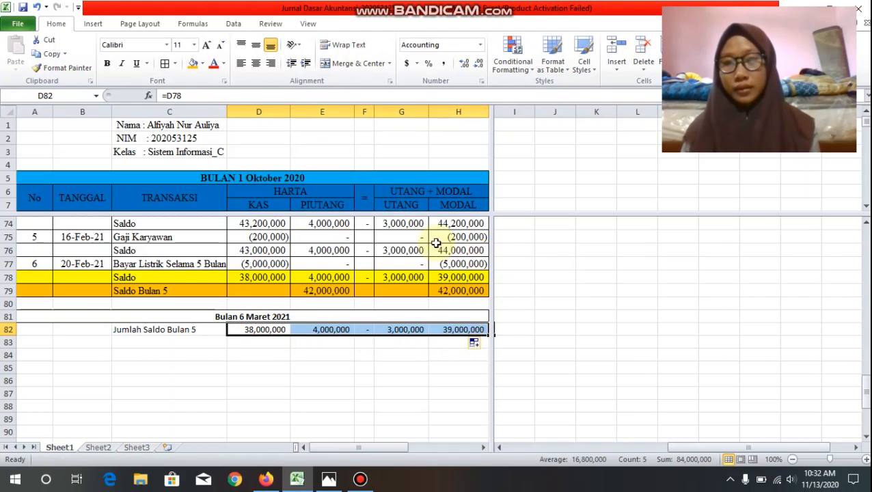
Step: Check the opening balances carried over from month 5 in row 82, cell by cell from the label to Modal
scroll(436, 243, down, 3)
scroll(436, 243, up, 1)
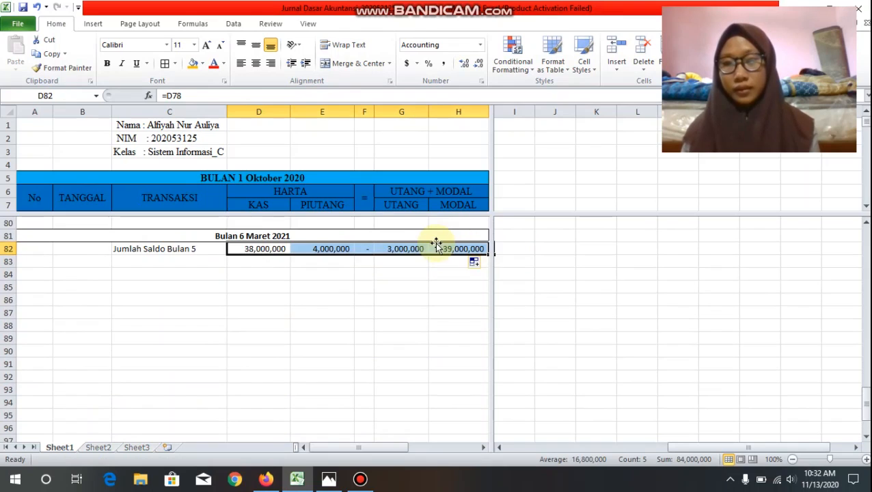
double_click(203, 251)
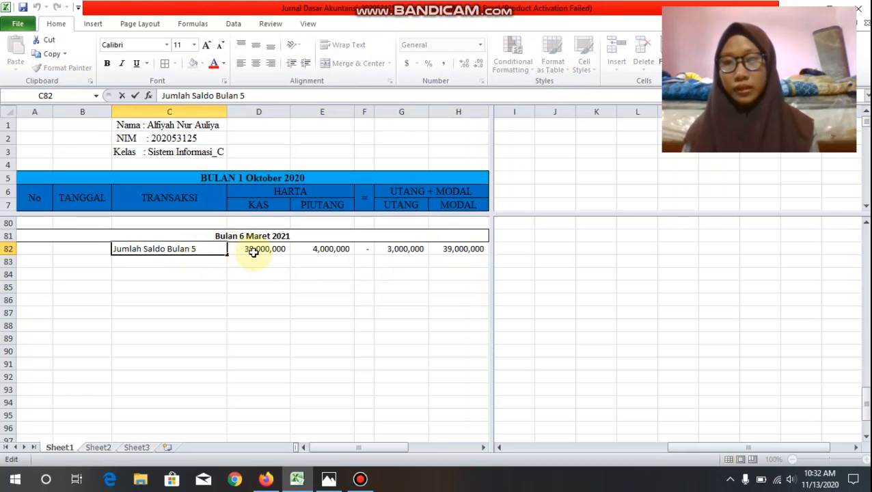
click(255, 251)
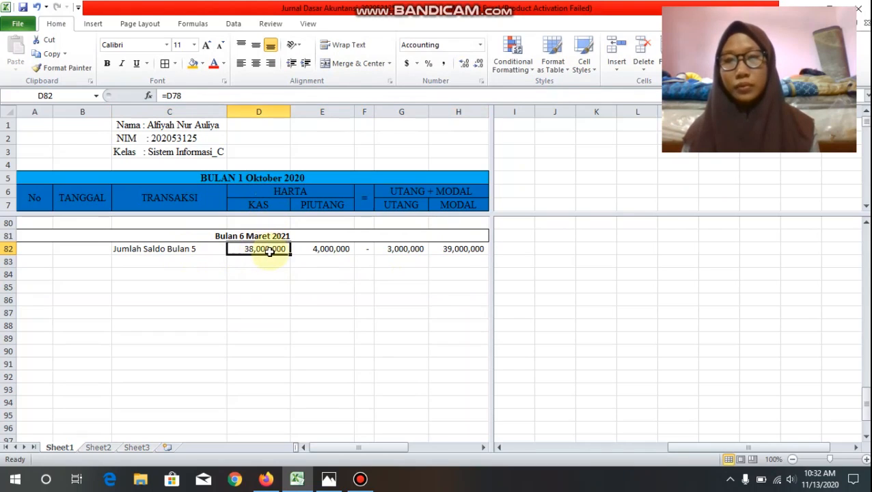
click(326, 252)
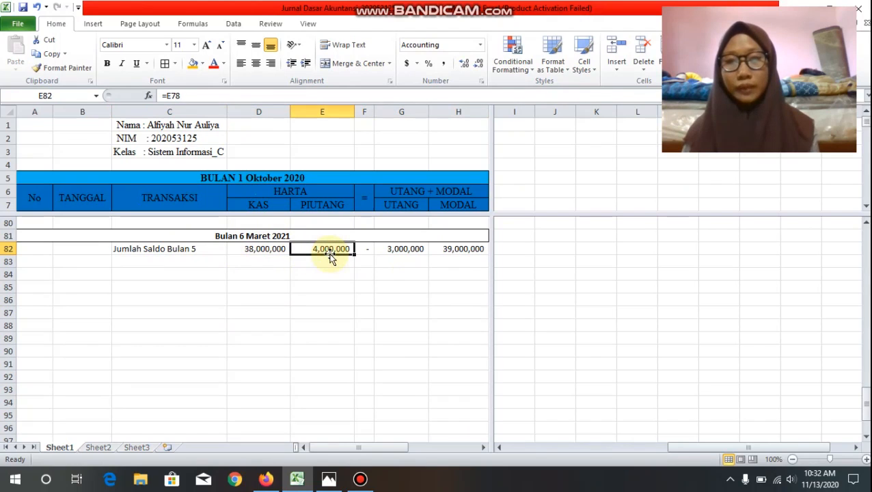
double_click(414, 249)
click(446, 248)
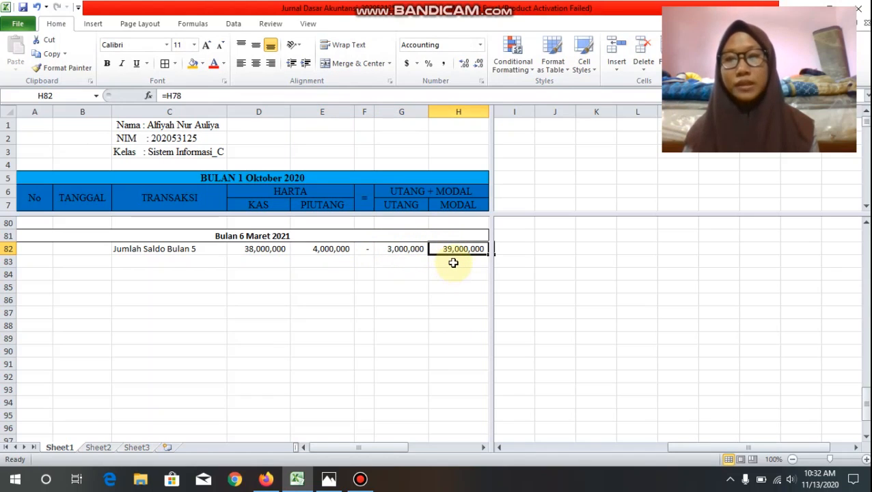
Step: Enter transaction number 1 in A83, the date 3-Maret-2021 in B83 and the description "Tambahan Modal" in C83
click(48, 263)
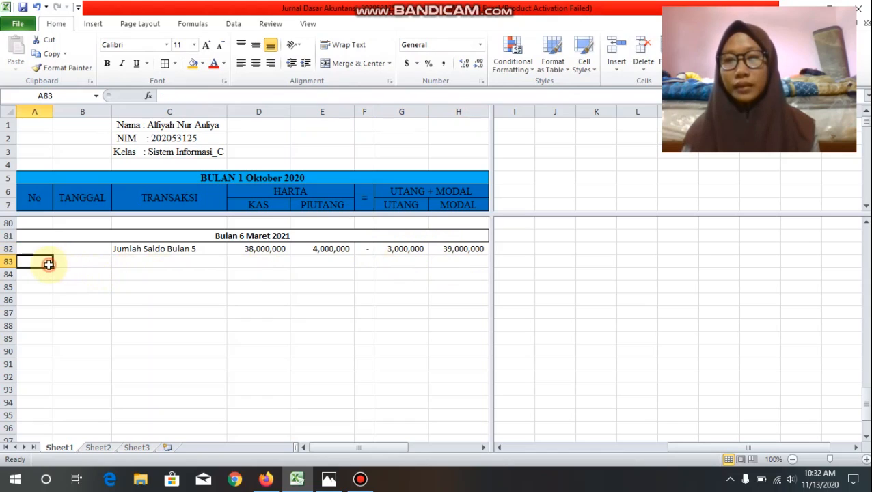
text(1)
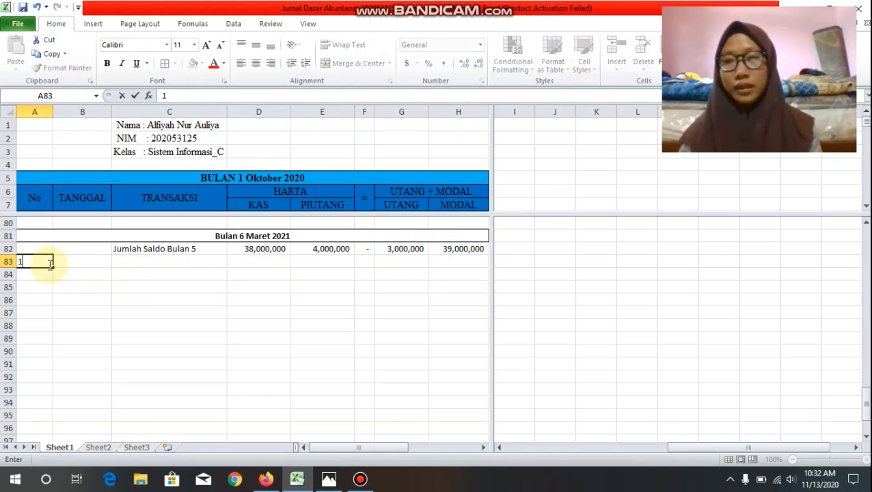
key(Tab)
text(3)
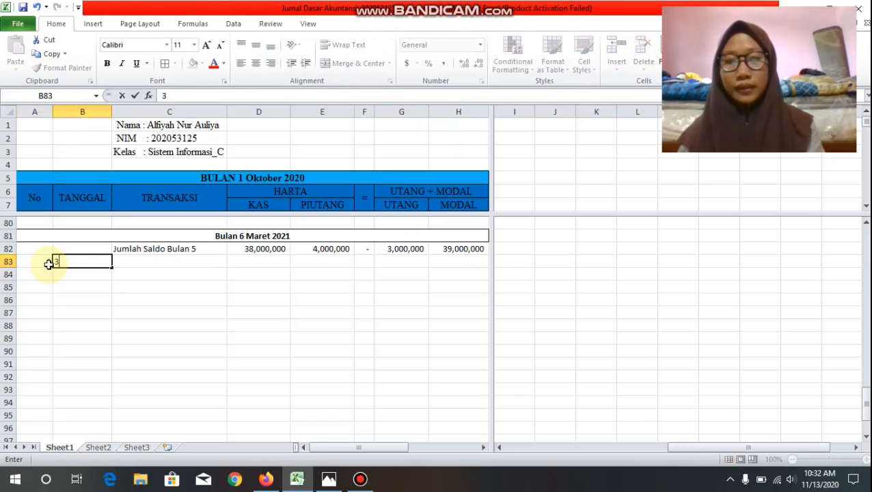
text(-Maret)
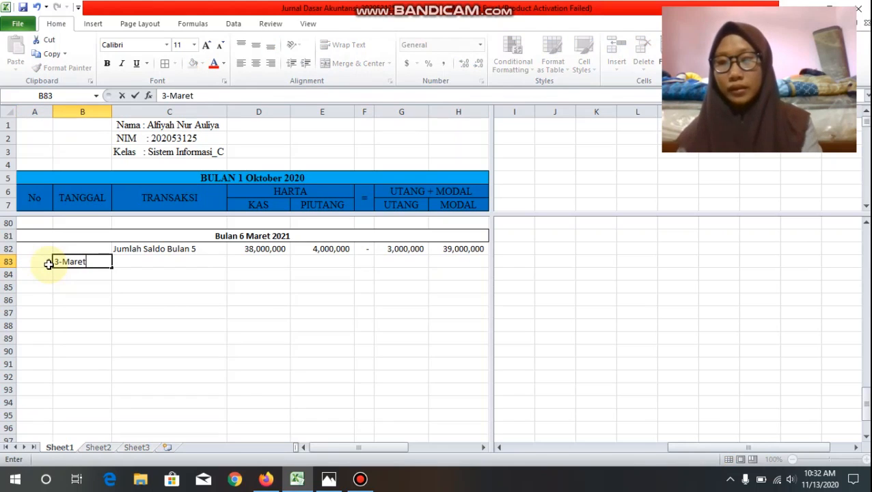
text(-2021)
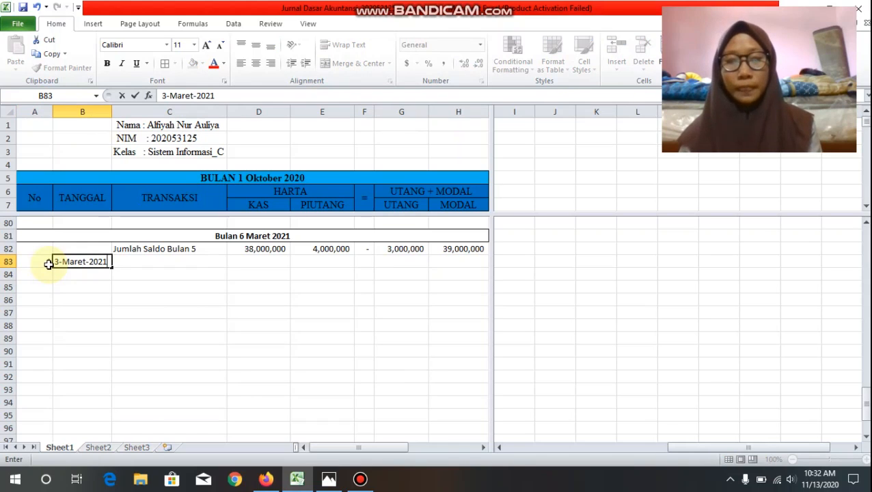
key(Tab)
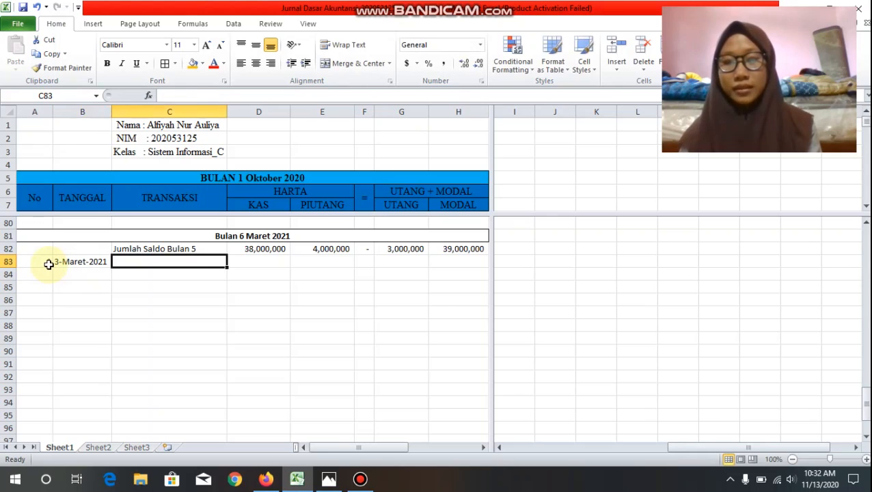
text(Tambahan)
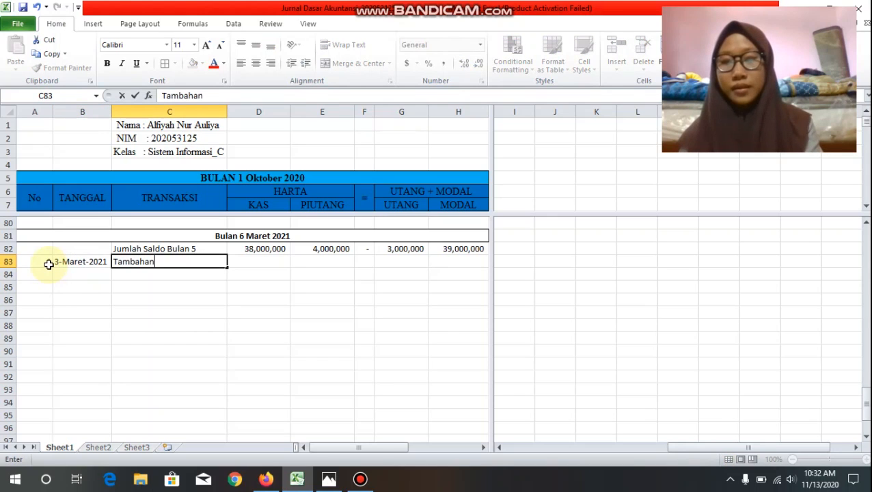
text( Modal)
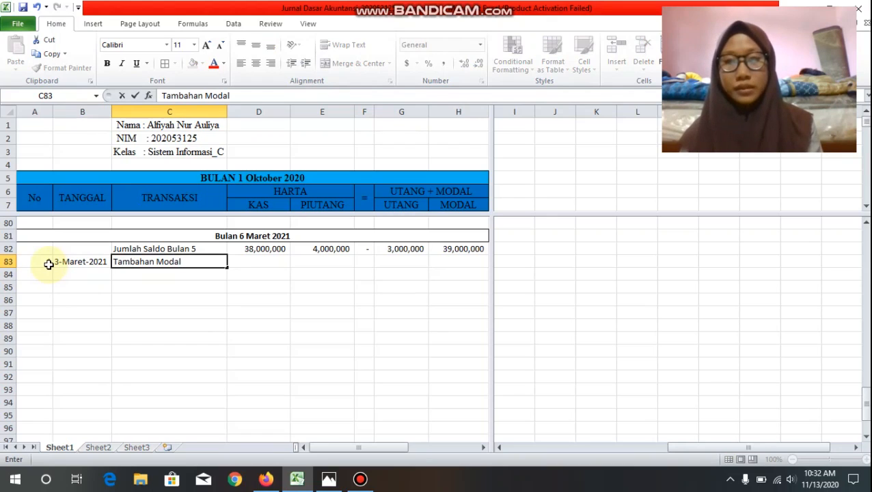
key(Tab)
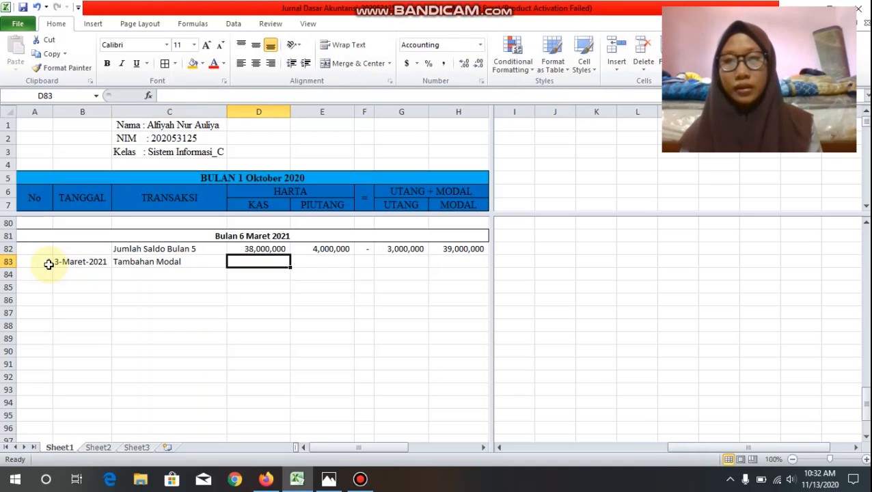
Step: Fill in the Tambahan Modal amounts in row 83: Kas 20000000, Piutang 0, Utang 0 and Modal 20000000
text(20)
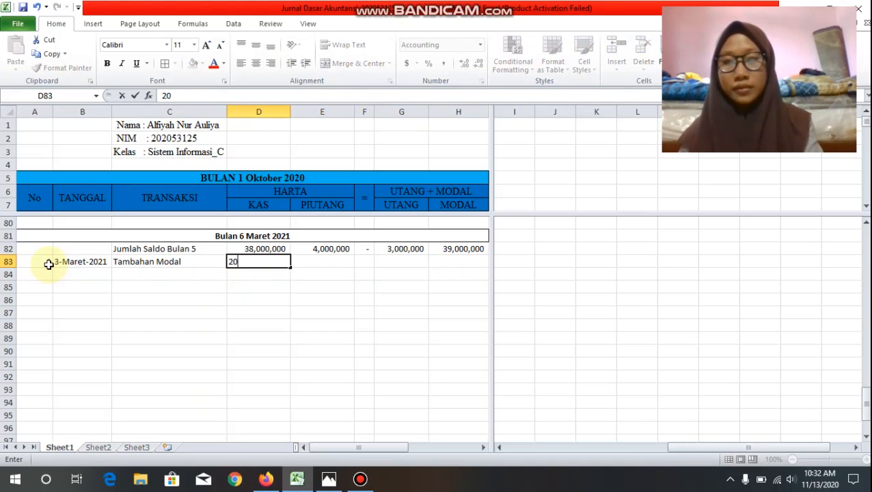
text(000000)
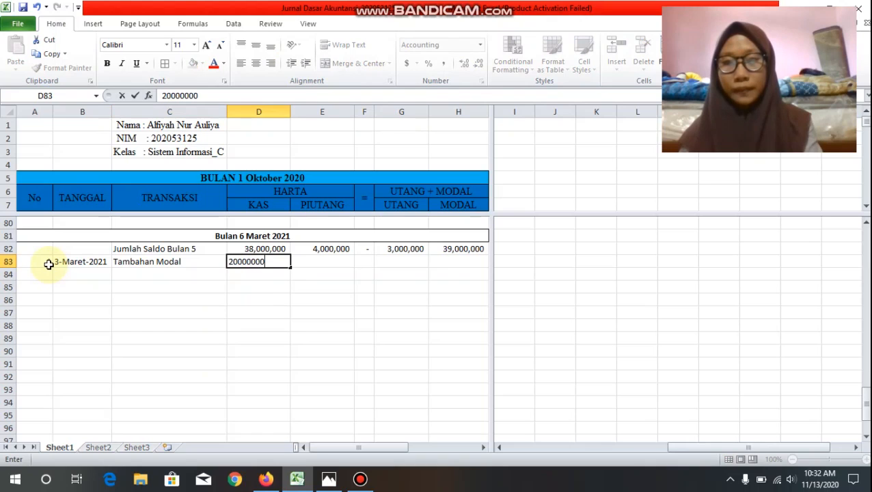
key(Tab)
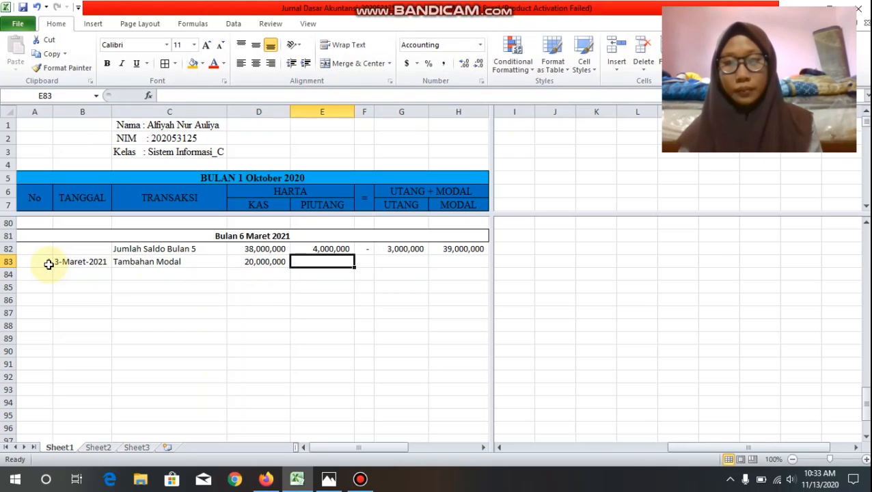
text(0)
key(Tab)
key(Tab)
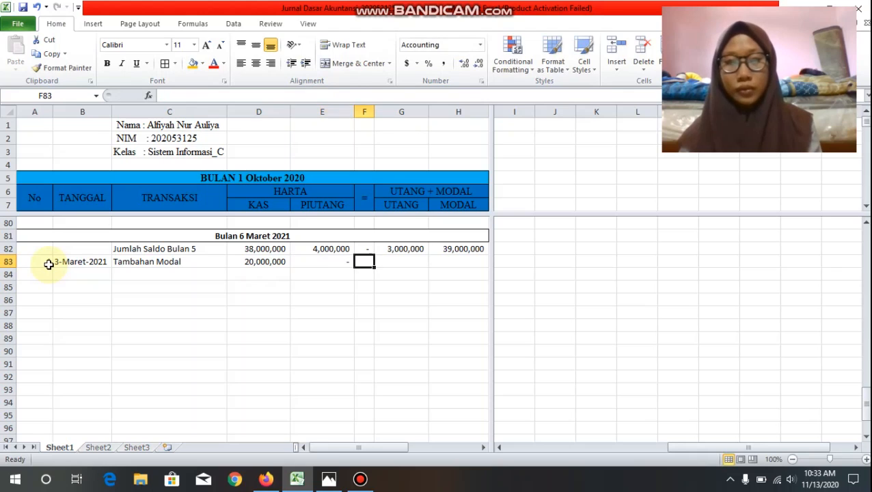
text(0)
key(Tab)
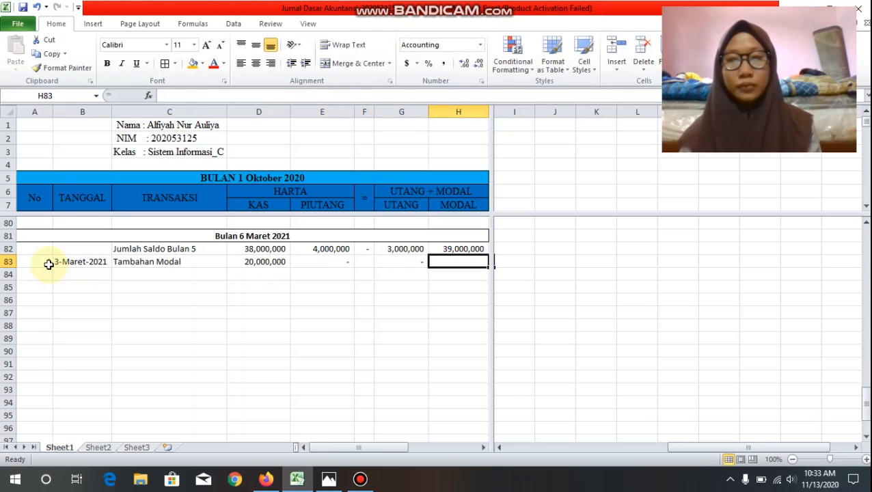
text(20)
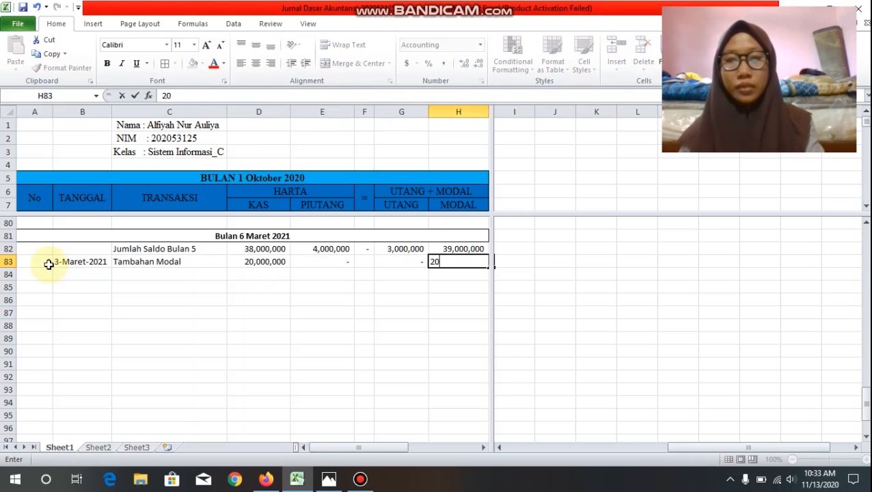
text(,000,000)
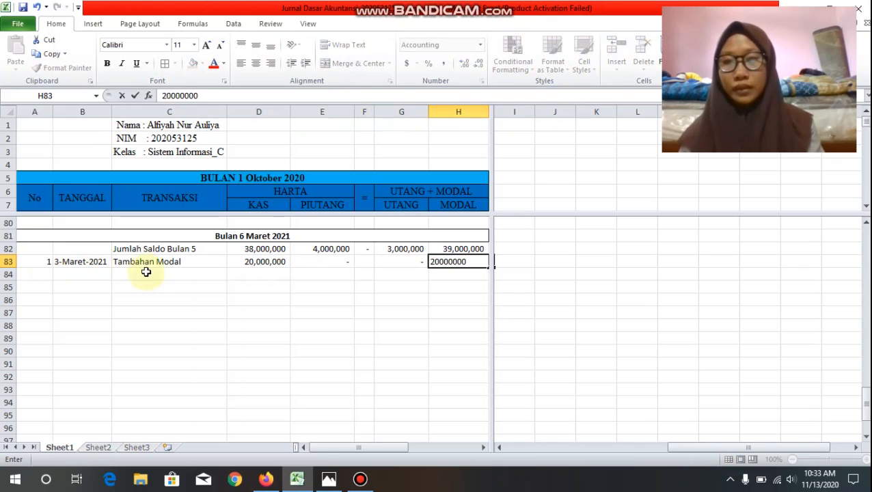
Step: Add a Saldo row in row 84, summing D82:D83 in D84 and filling the formula across to H84
click(150, 276)
text(Sa)
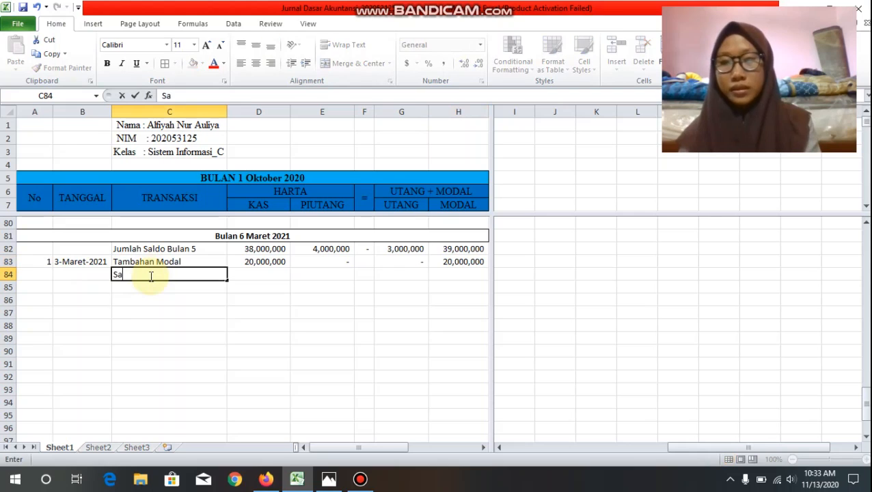
text(ldo)
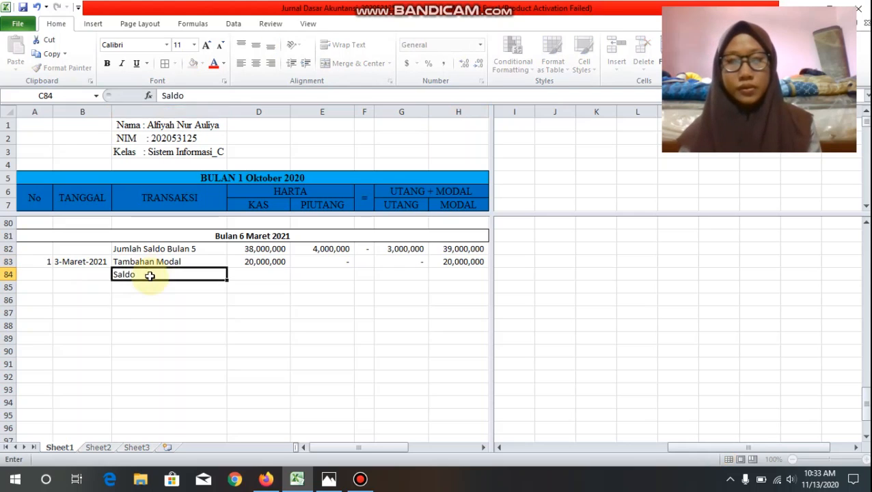
key(Tab)
text(=sum)
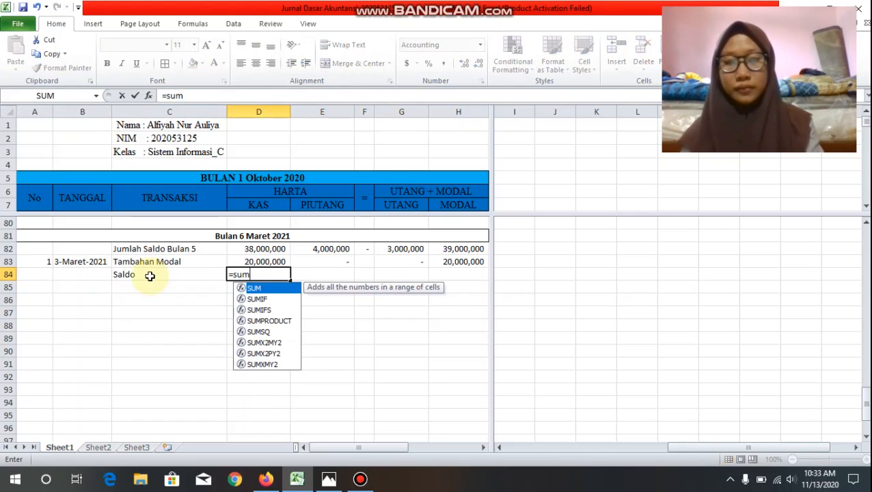
text(*()
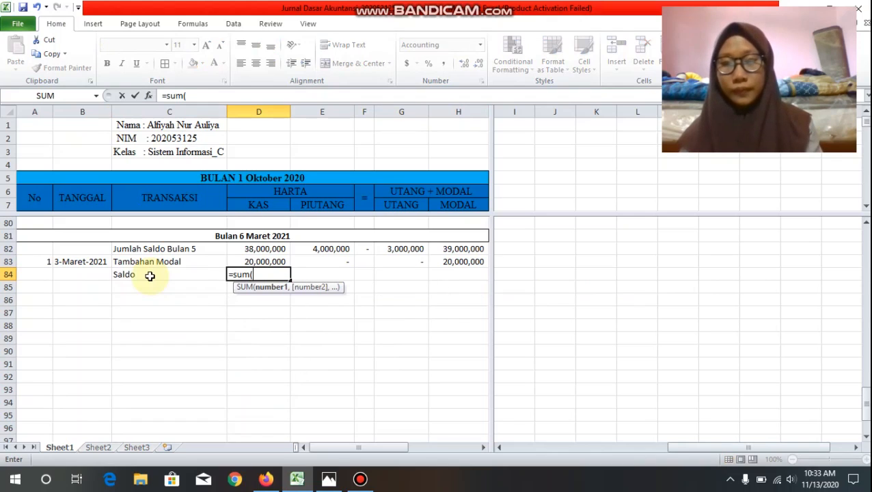
drag(247, 252, 251, 259)
text())
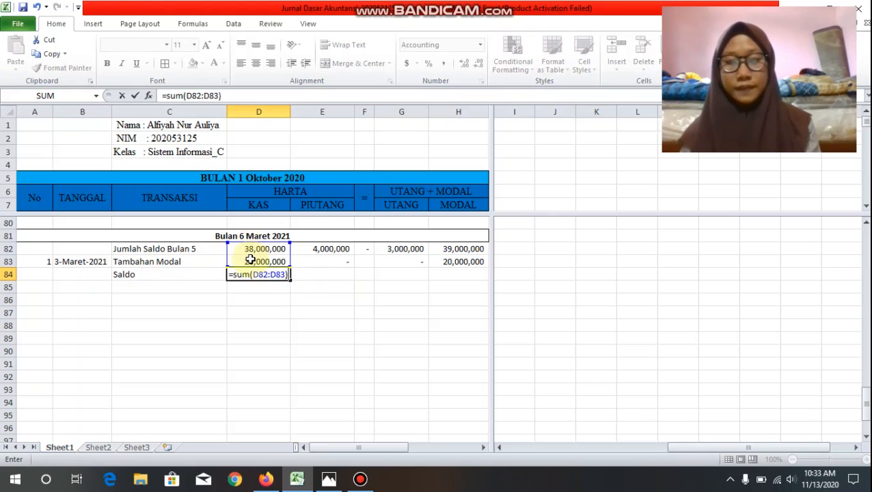
key(Return)
click(259, 273)
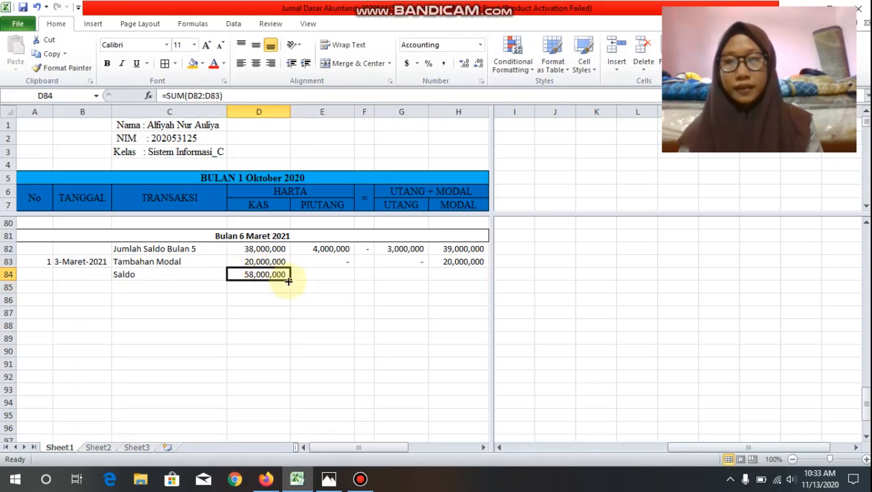
drag(289, 280, 477, 288)
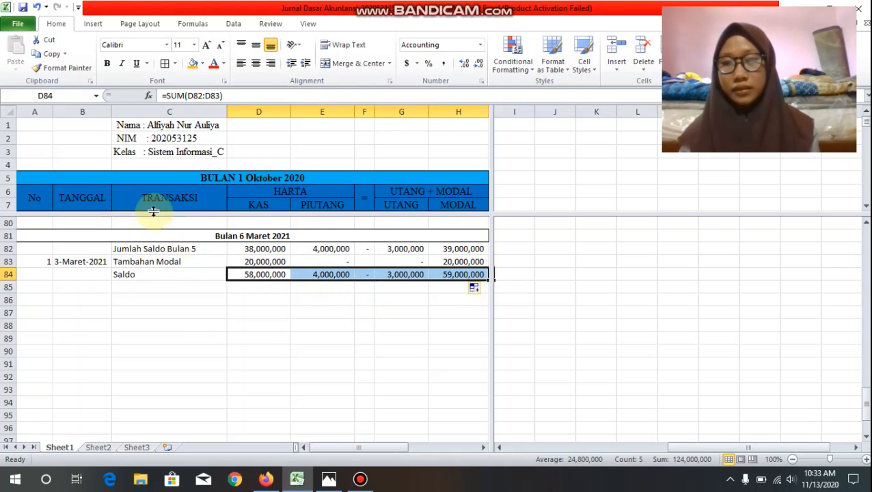
Step: Enter transaction number 2 in A85 and the date 6-Maret-2021 in B85
scroll(206, 274, down, 1)
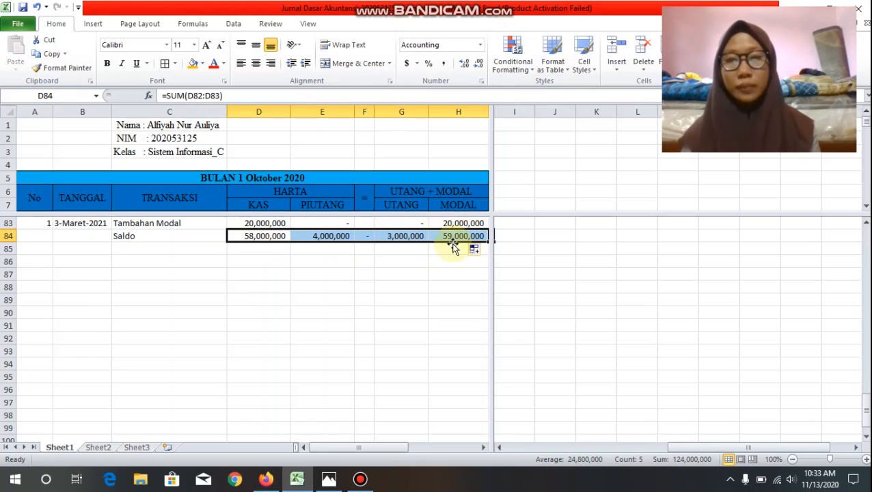
click(44, 249)
text(2)
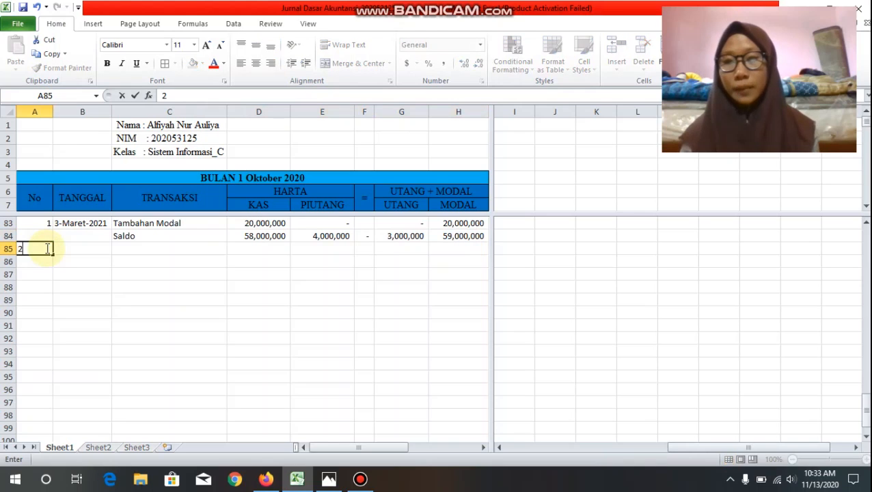
key(Tab)
text(6)
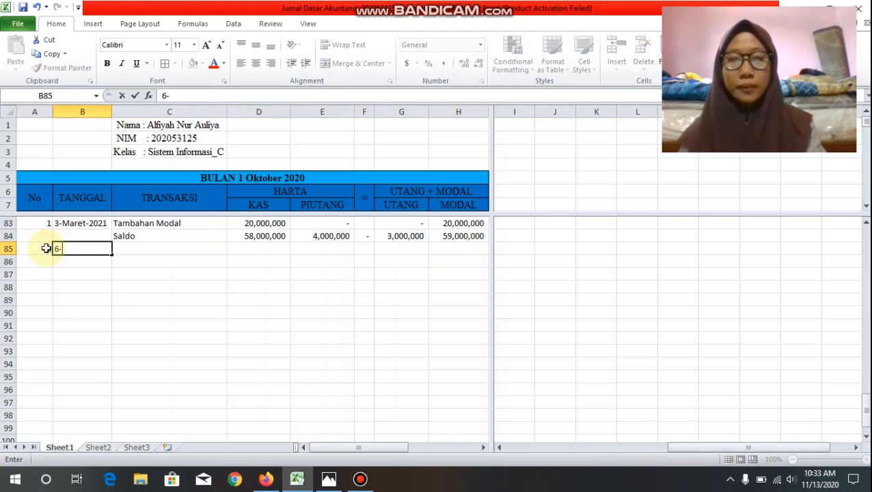
text(-<)
key(BackSpace)
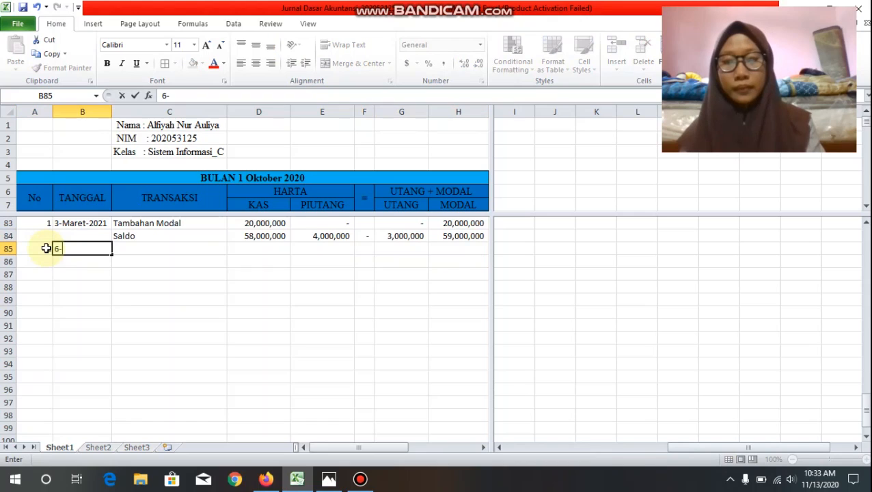
text(Maret-)
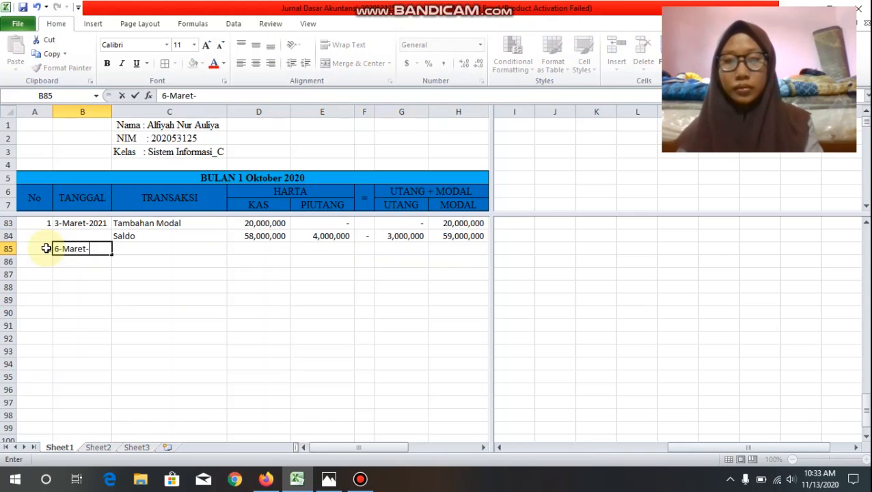
text(2021)
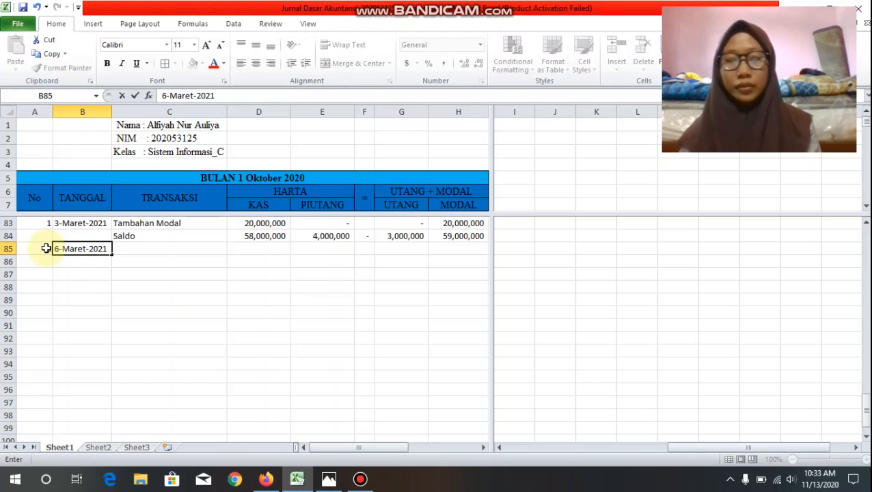
key(Tab)
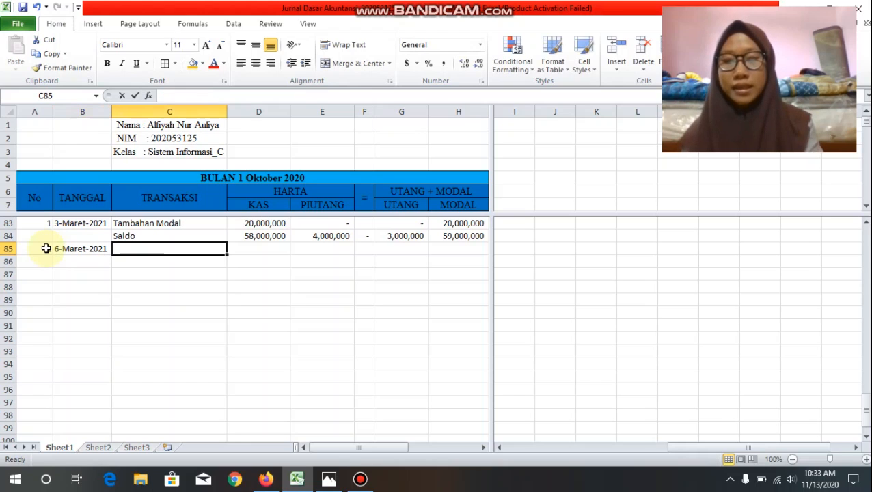
Step: Enter the transaction description "Jasa Rias Tunai" in C85
text(Jasa R)
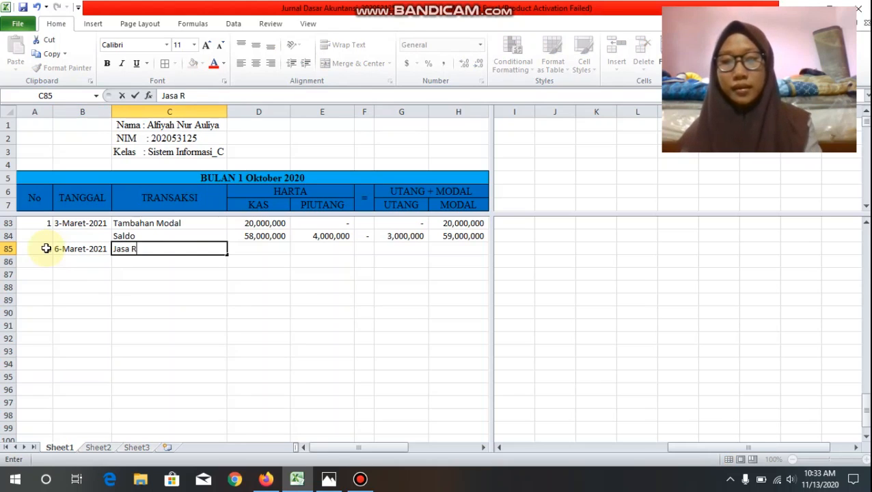
text(ias Tunai)
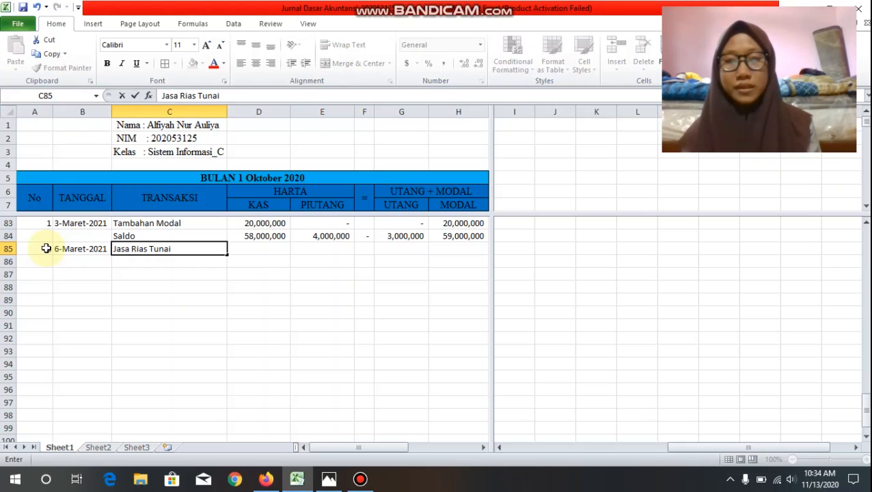
key(Tab)
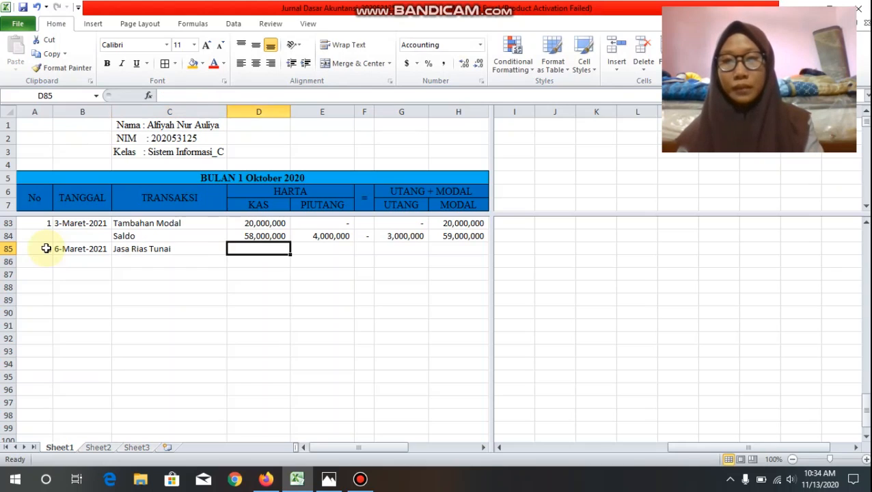
Step: Fill in the Jasa Rias Tunai amounts in row 85: Kas 3000000, Piutang 0, Utang 0 and Modal 3000000
text(300)
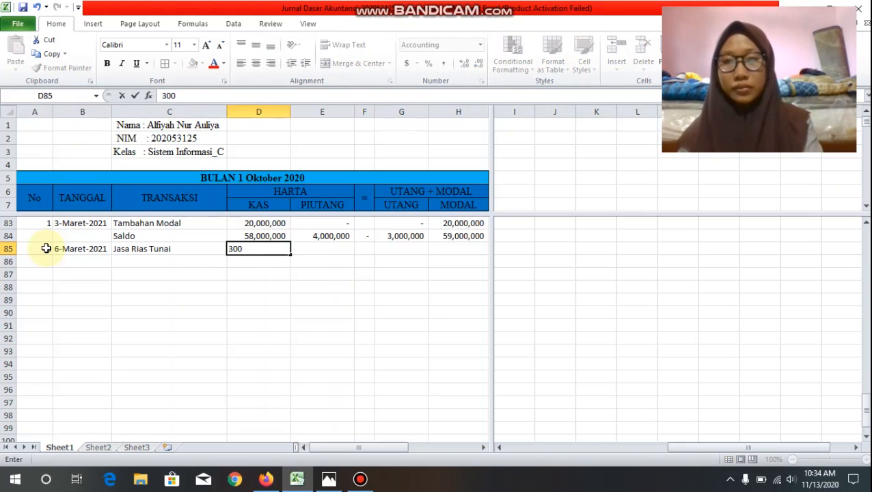
text(0000)
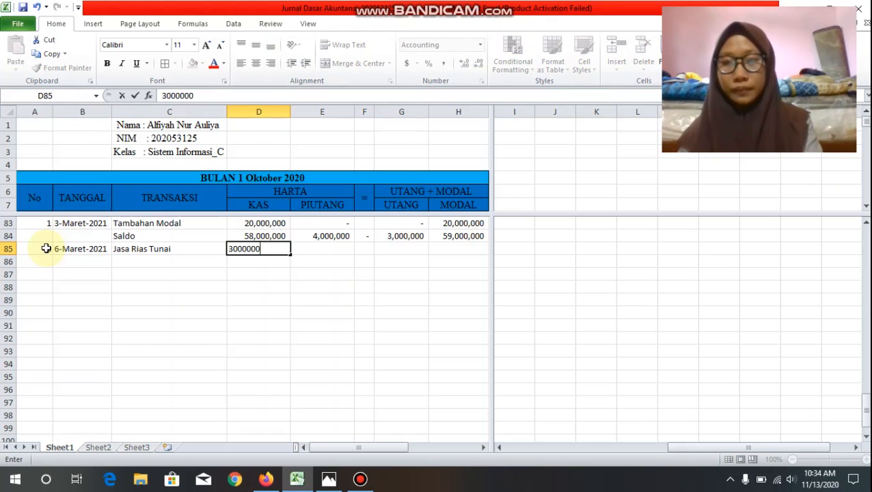
text(0)
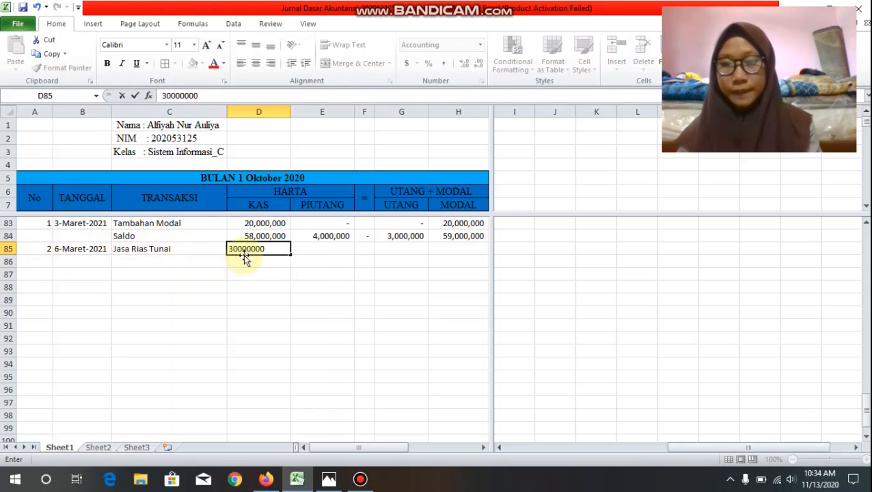
key(BackSpace)
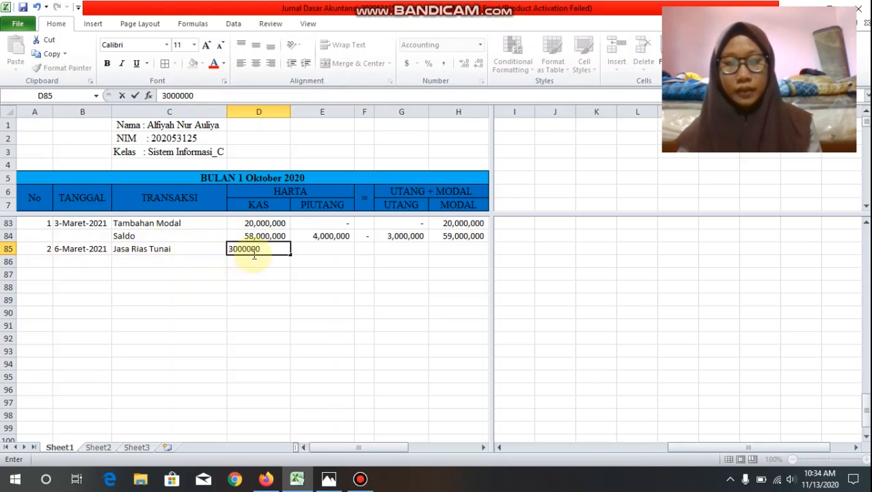
key(Tab)
text(0)
key(Tab)
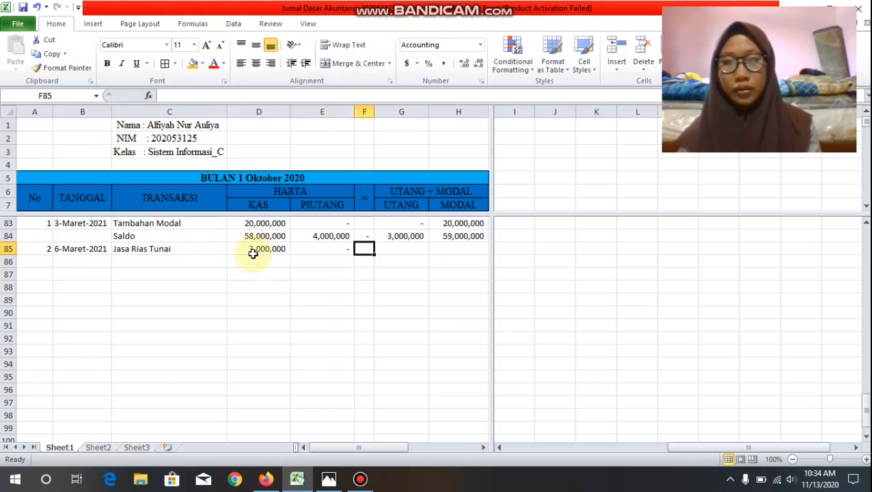
key(Tab)
text(0)
key(Tab)
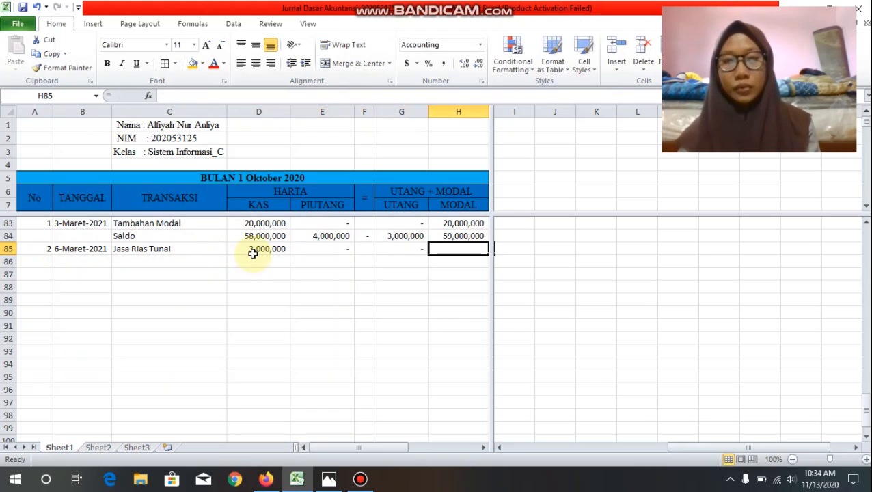
text(3000000)
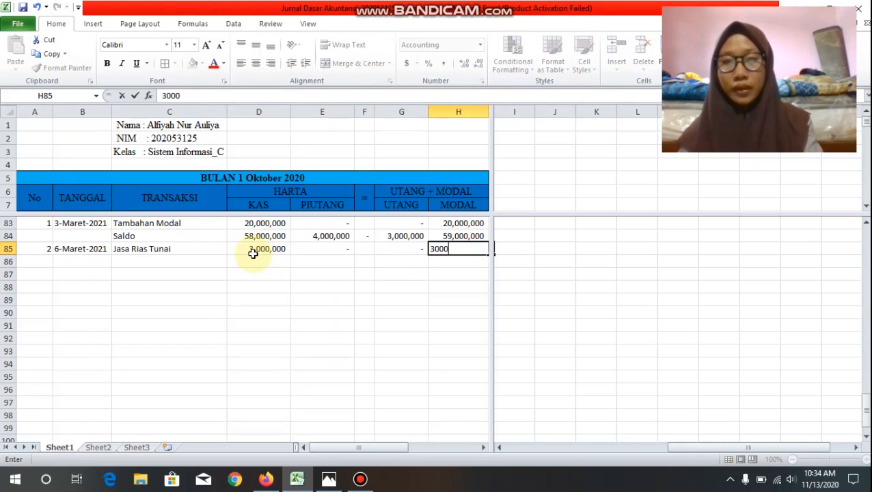
Step: Add a Saldo row in row 86, summing D84:D85 in D86 and filling the formula across to H86
click(163, 260)
text(Saldo)
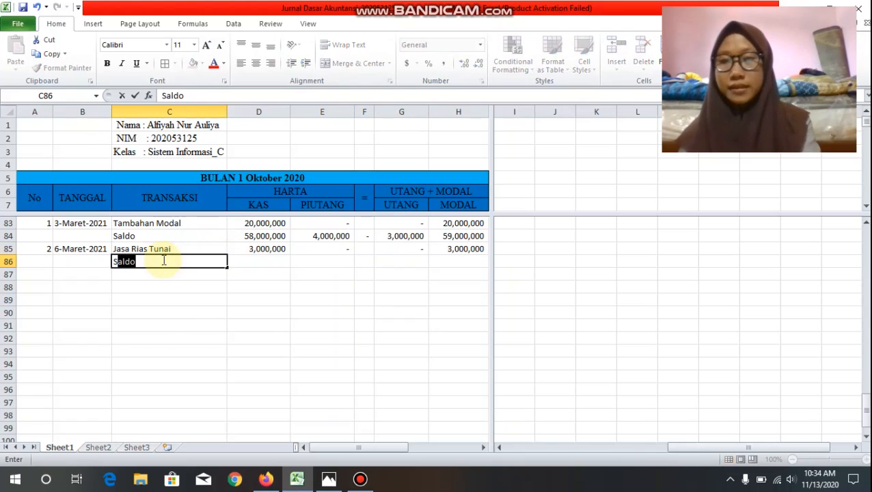
key(Tab)
text(=sum()
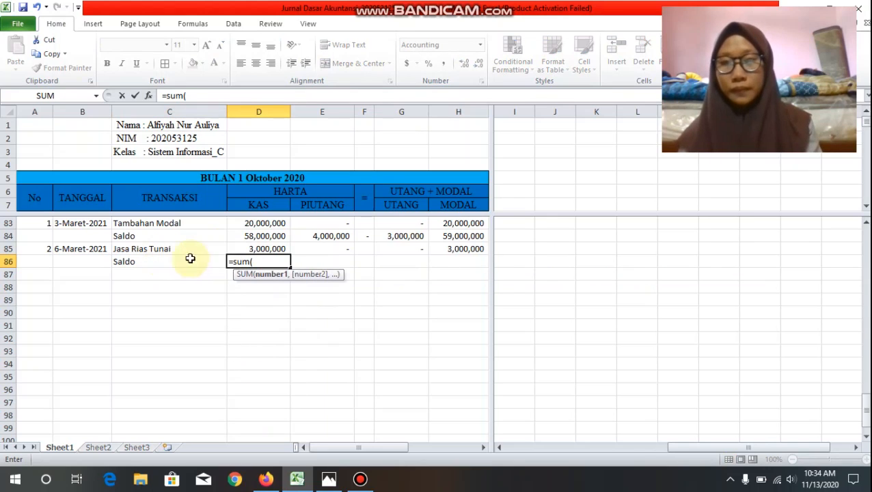
drag(262, 236, 264, 249)
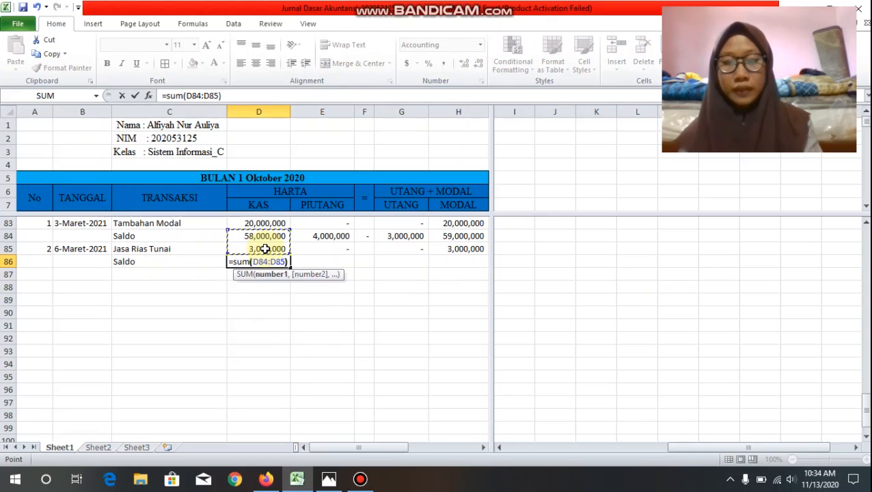
text())
key(Return)
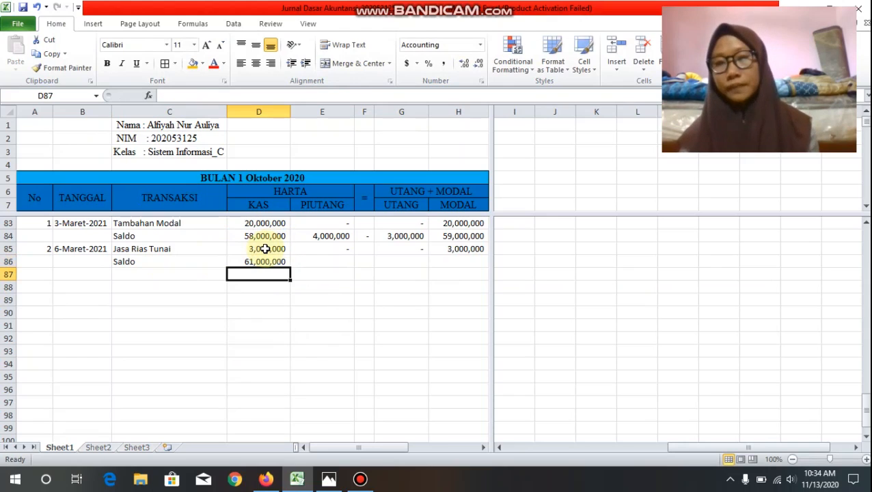
click(283, 262)
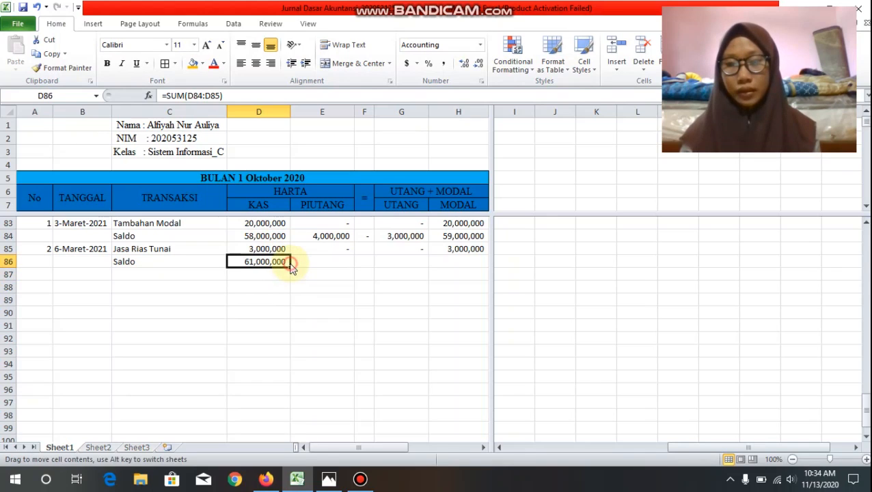
drag(290, 265, 455, 261)
Step: Check the Kas, Piutang and Utang balances in the Saldo row 86
click(328, 286)
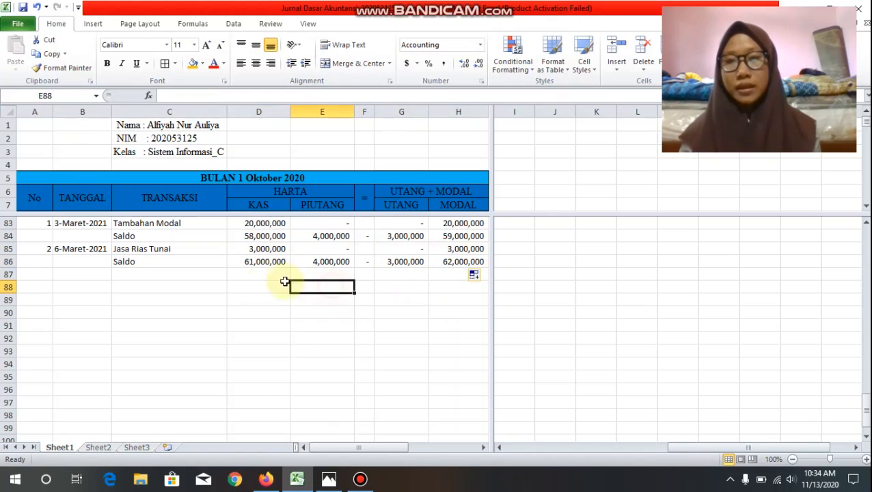
click(254, 260)
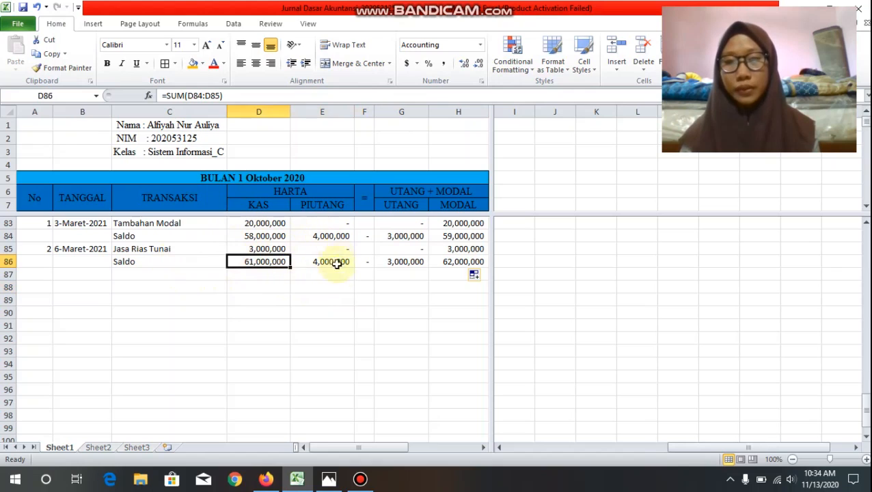
click(343, 267)
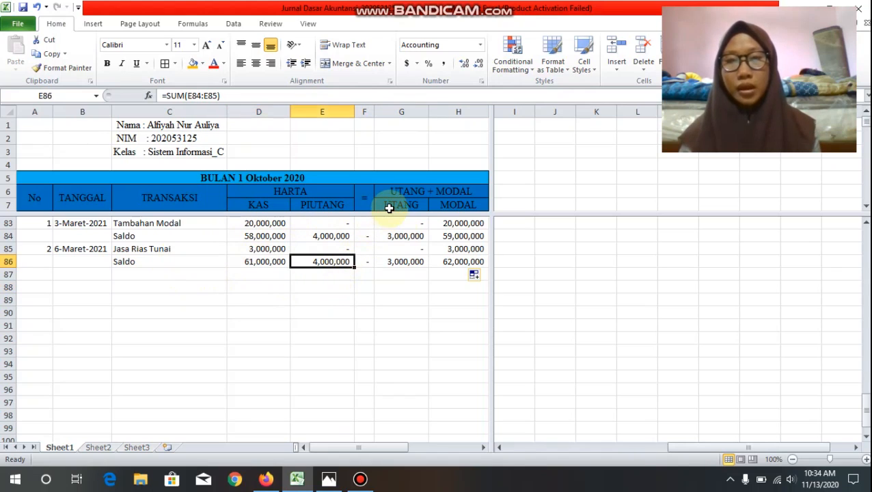
click(406, 262)
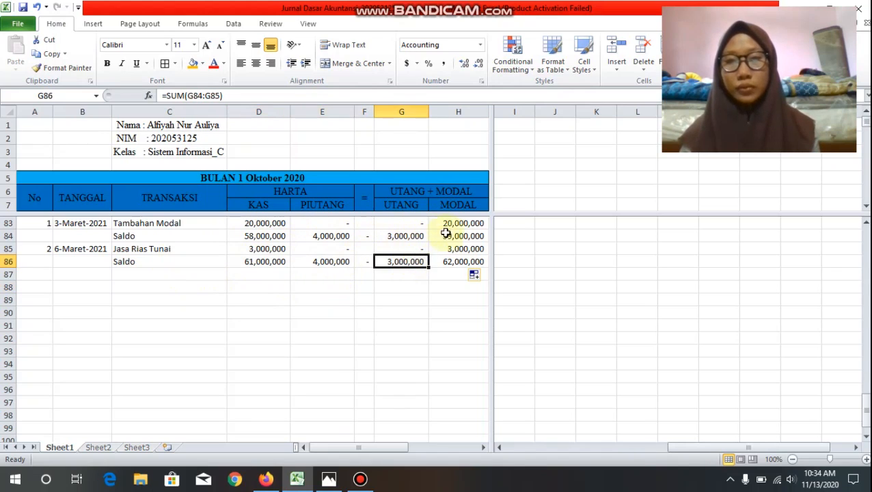
Step: Start transaction number 3 in row 87 with the date 16-Maret-2021
click(47, 274)
text(3)
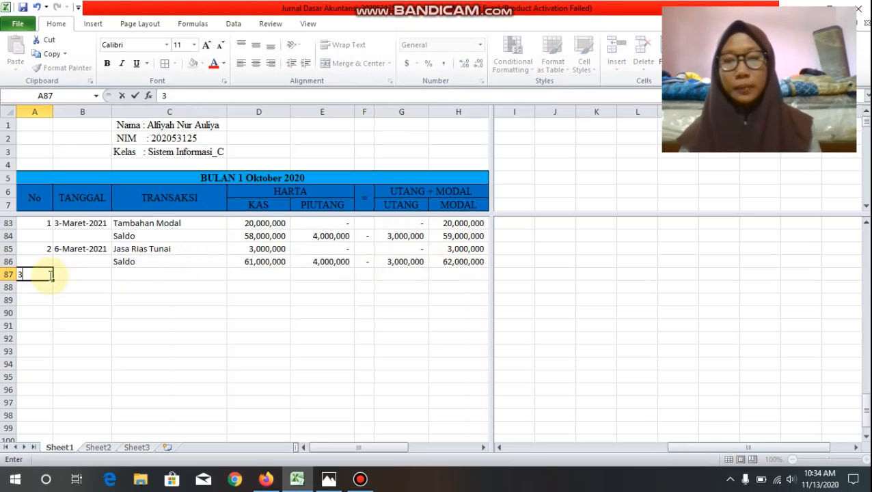
key(Tab)
text(1)
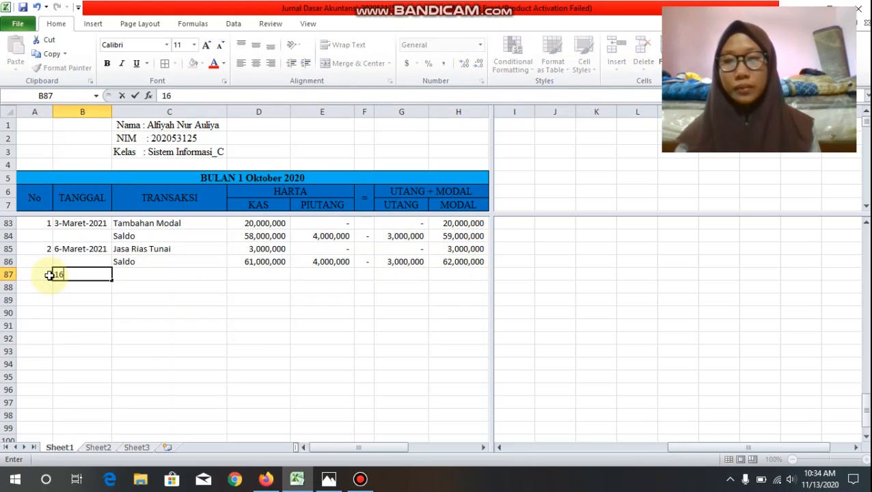
text(6-Ma)
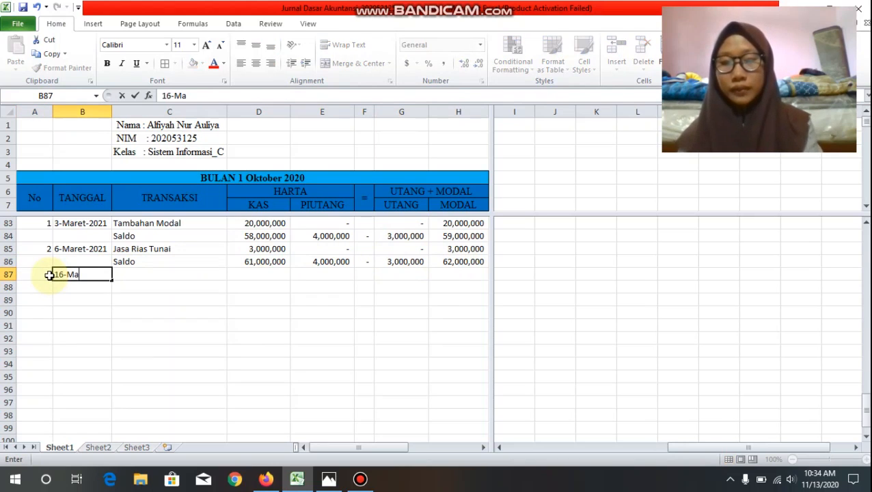
text(ret-)
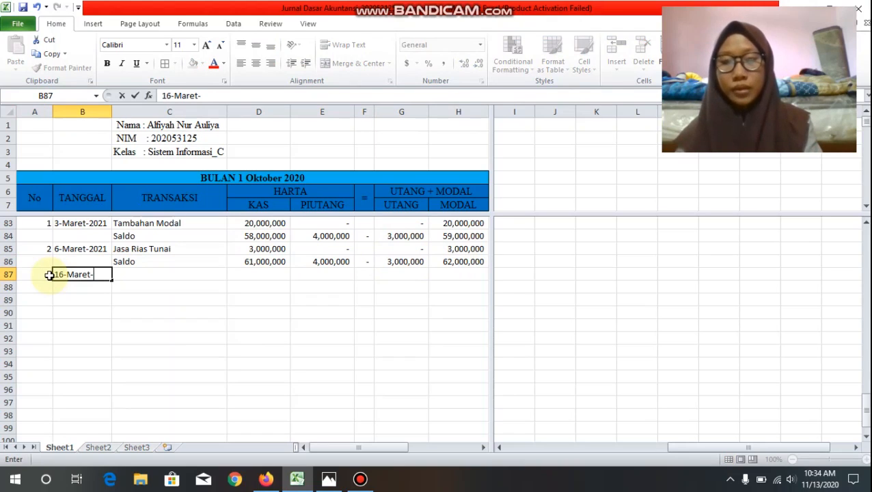
text(2021)
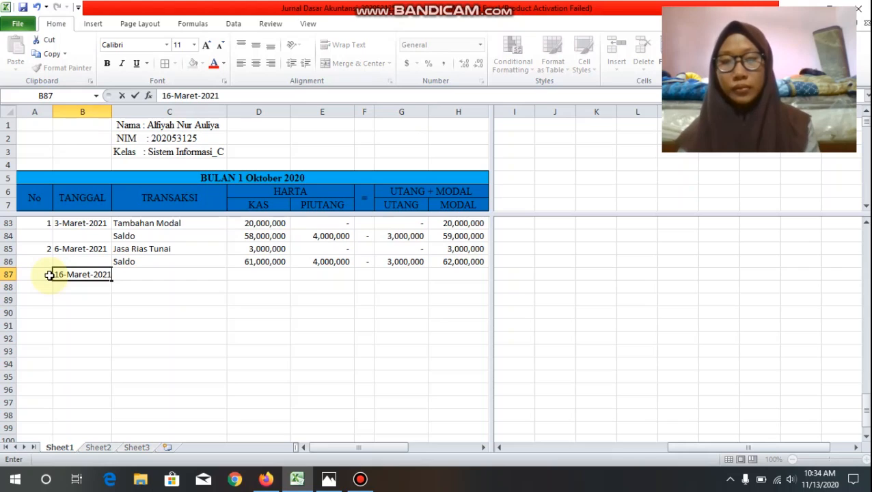
key(Tab)
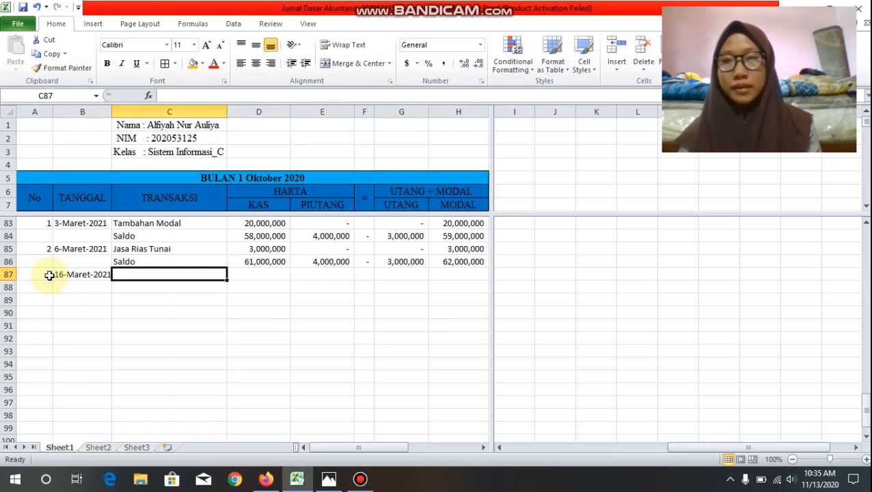
Step: Enter the transaction description "Biaya Promosi Radio" in C87
text(B)
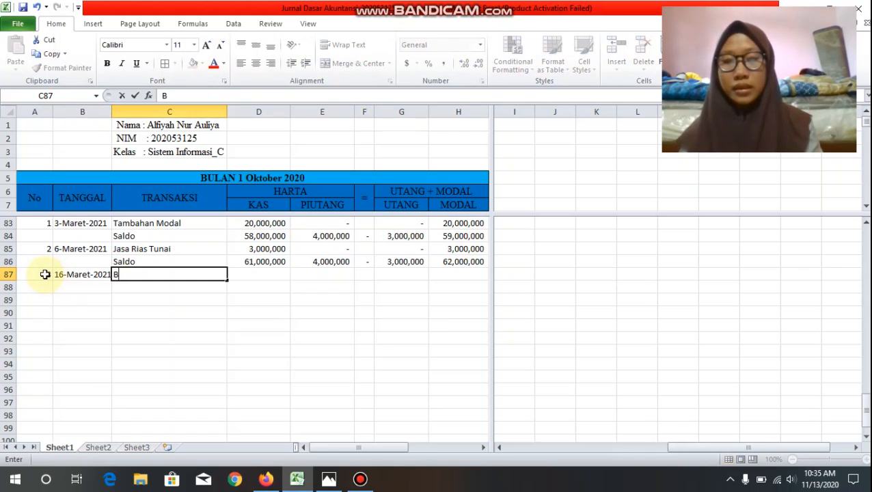
text(iaya)
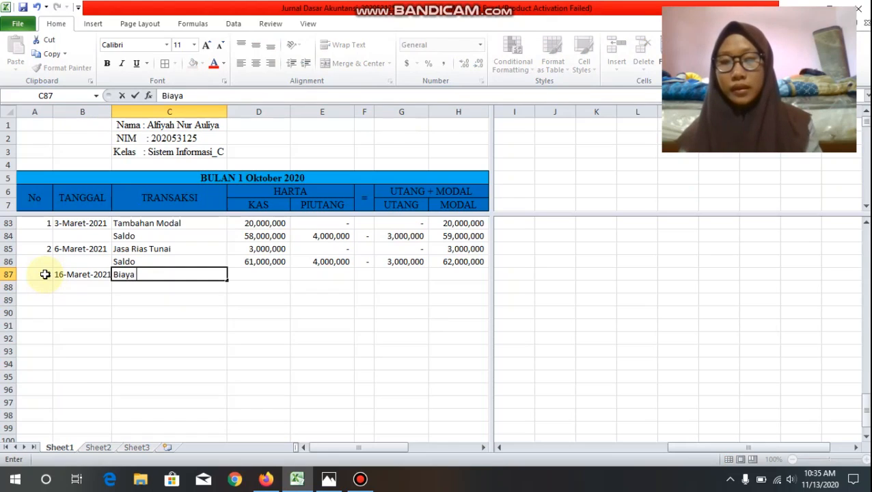
text( Promosi)
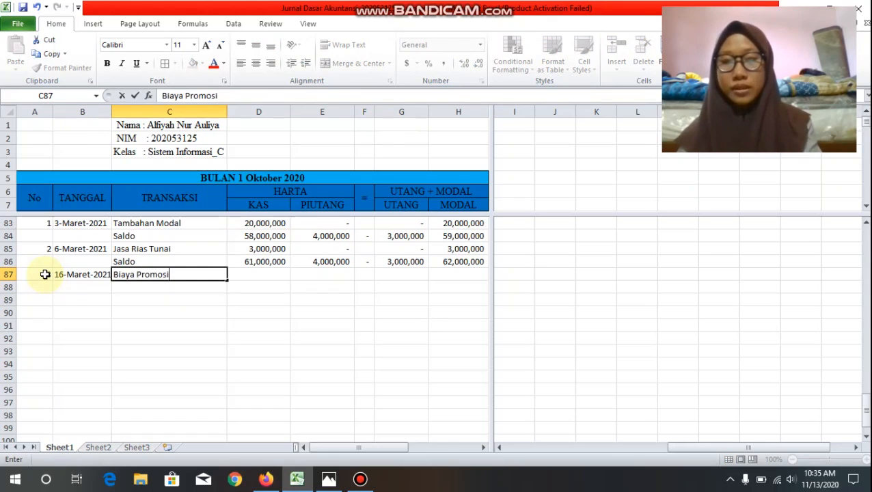
text( Radi)
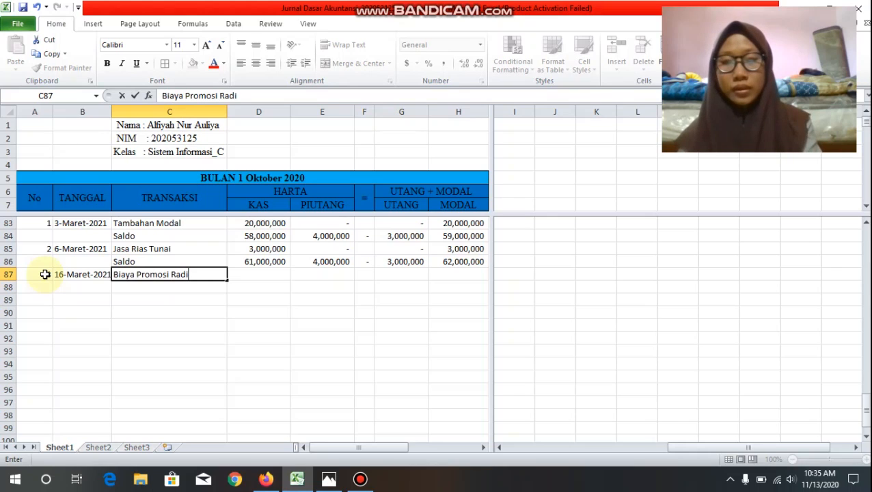
text(o)
key(Tab)
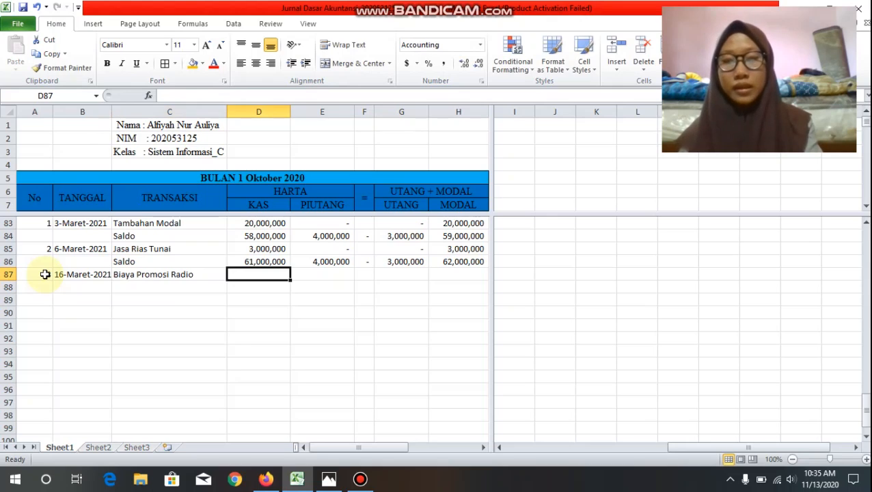
Step: Fill in the Biaya Promosi Radio amounts in row 87: Kas -800000, Piutang 0, Utang 0 and Modal -800000
text(-800000)
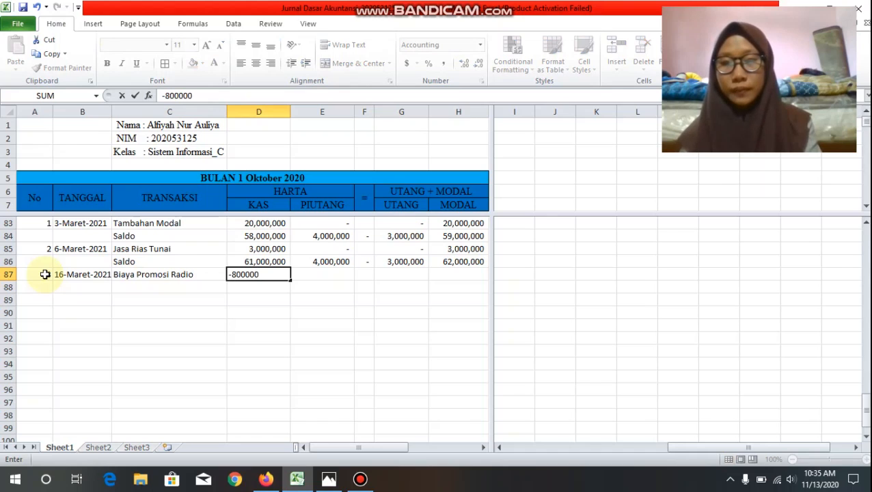
key(Tab)
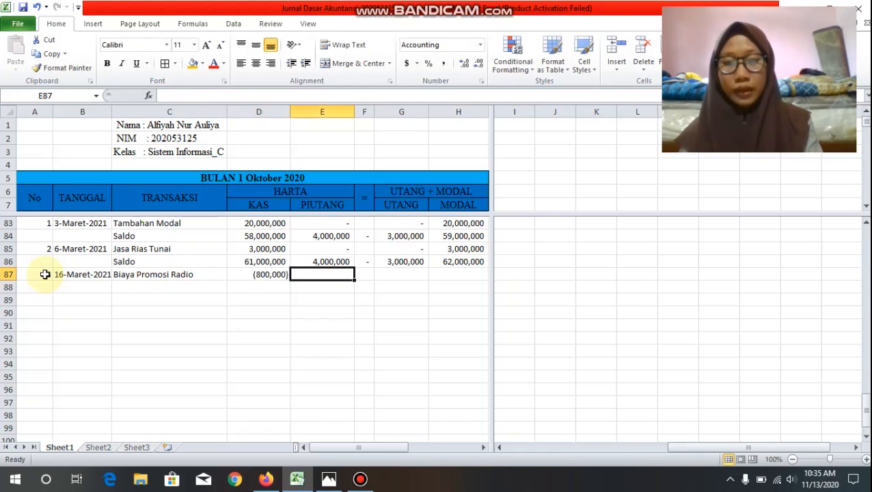
text(0)
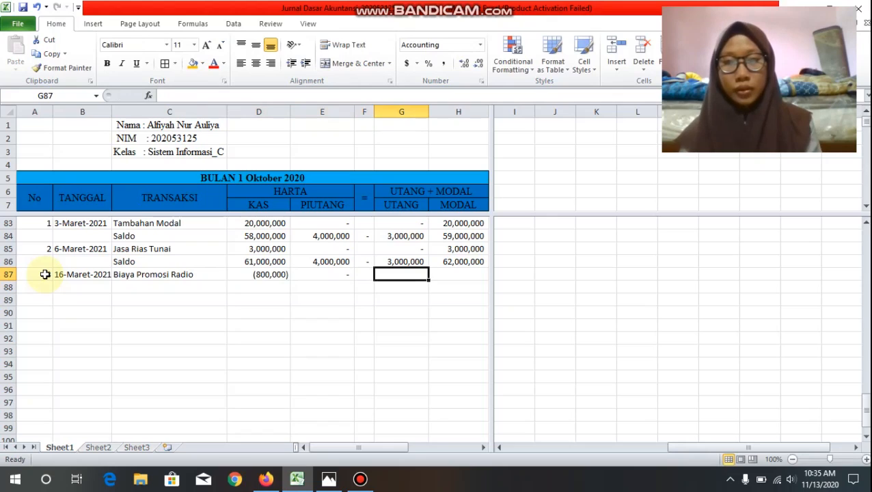
text(0)
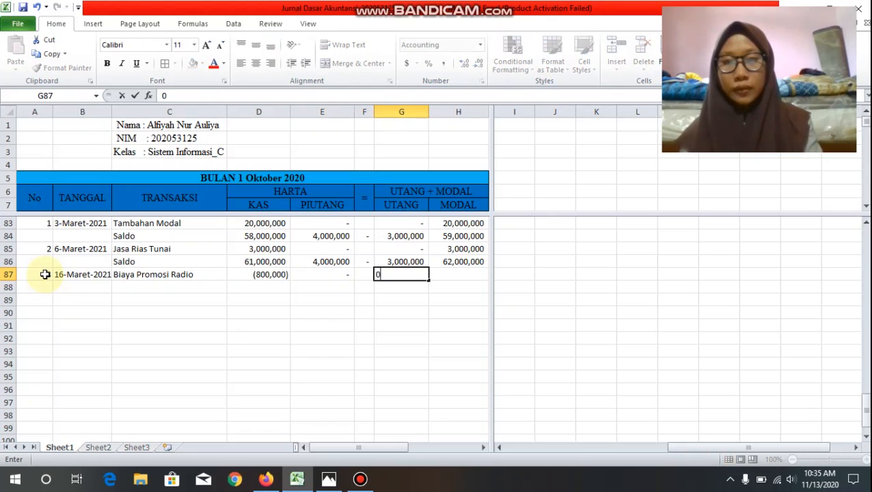
key(Tab)
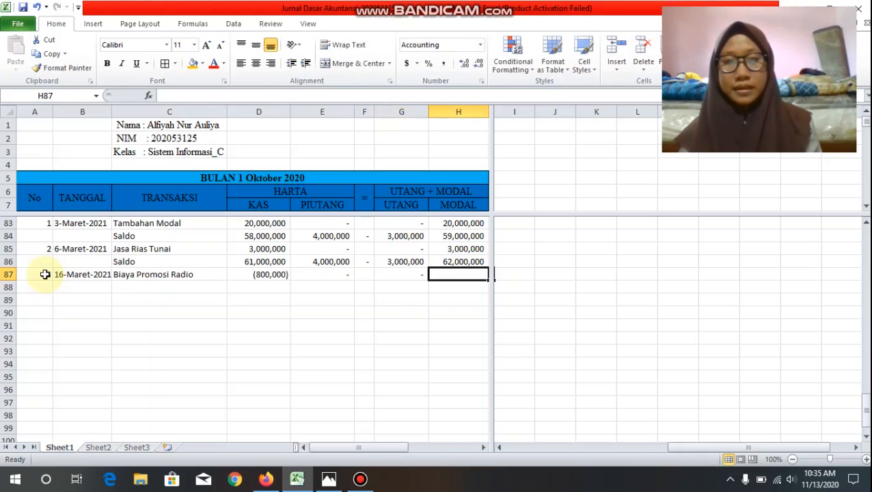
text(-)
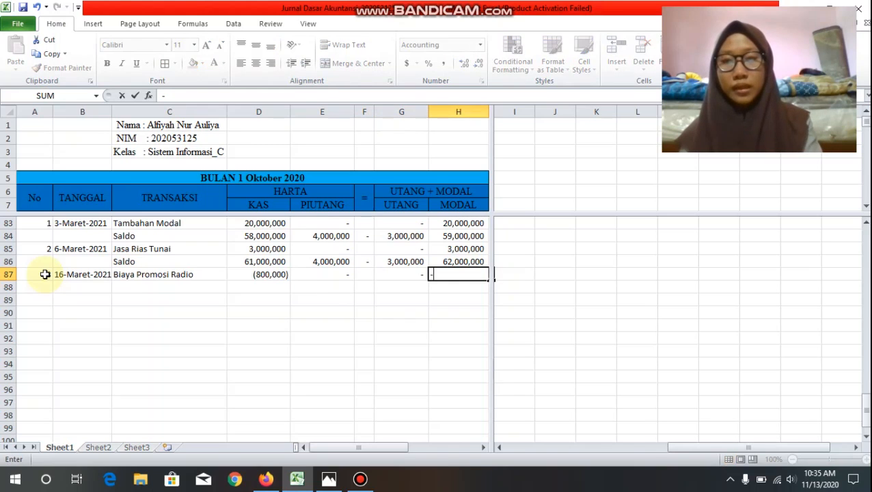
text(800)
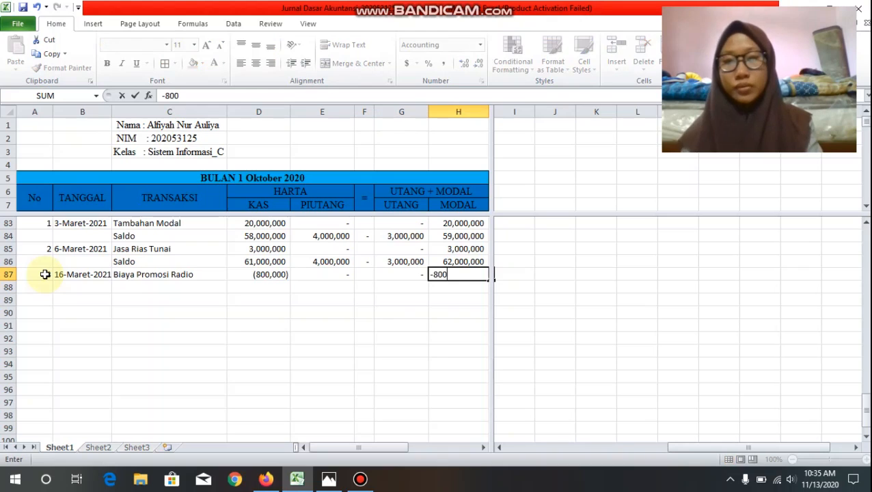
text(000)
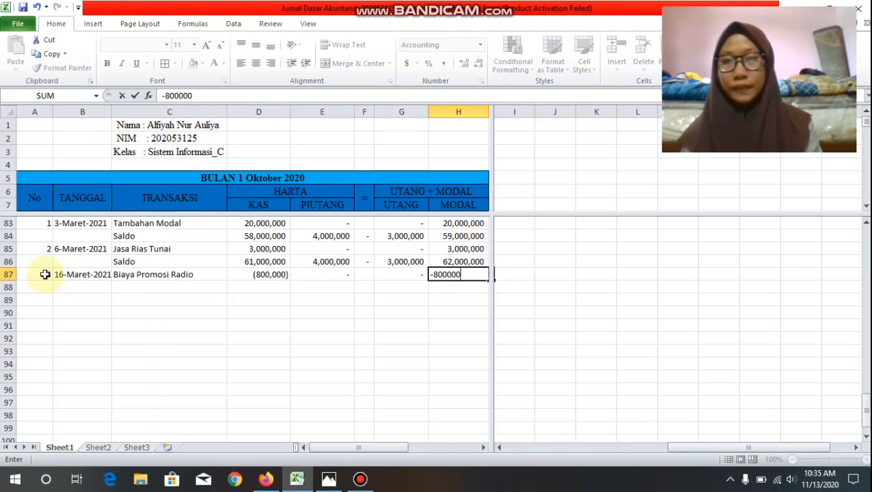
Step: Add a Saldo row in row 88, summing D86:D87 in D88 and filling the formula across to H88
click(142, 287)
text(Saldo)
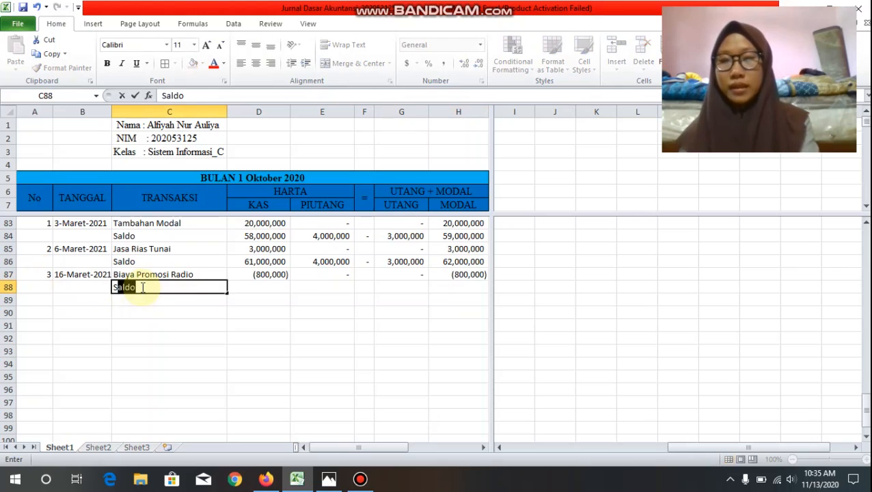
key(Tab)
text(=)
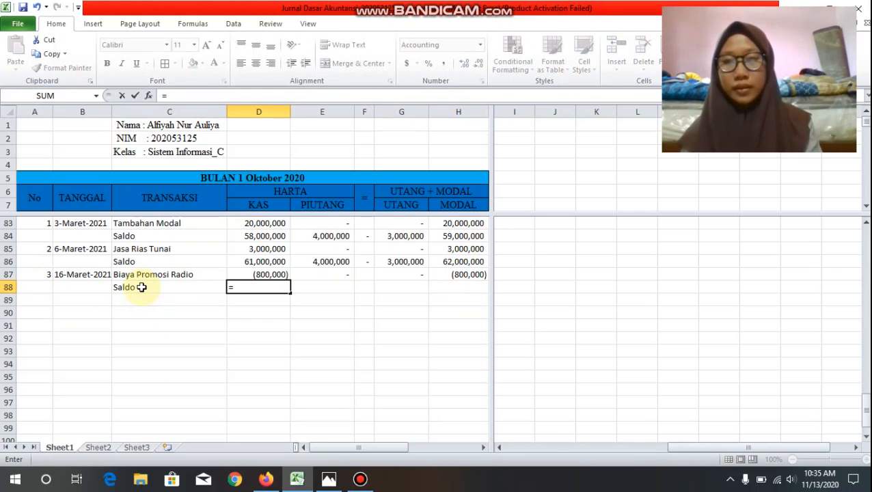
text(sum()
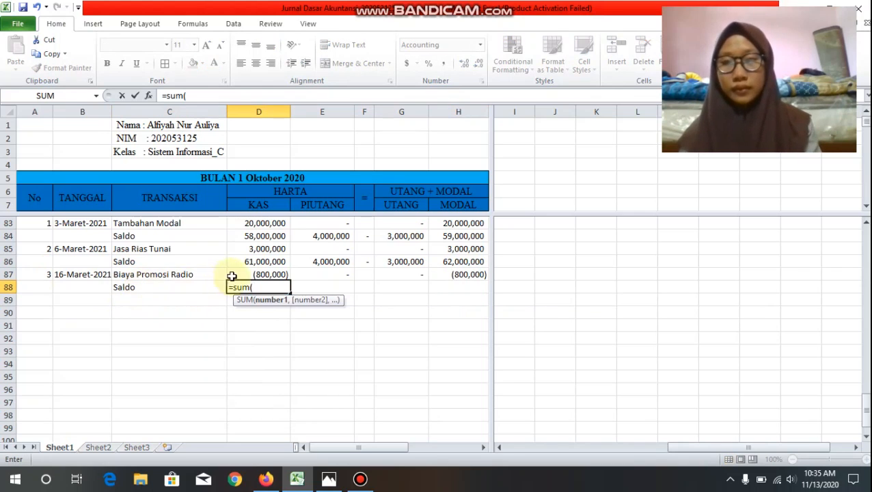
drag(241, 261, 257, 276)
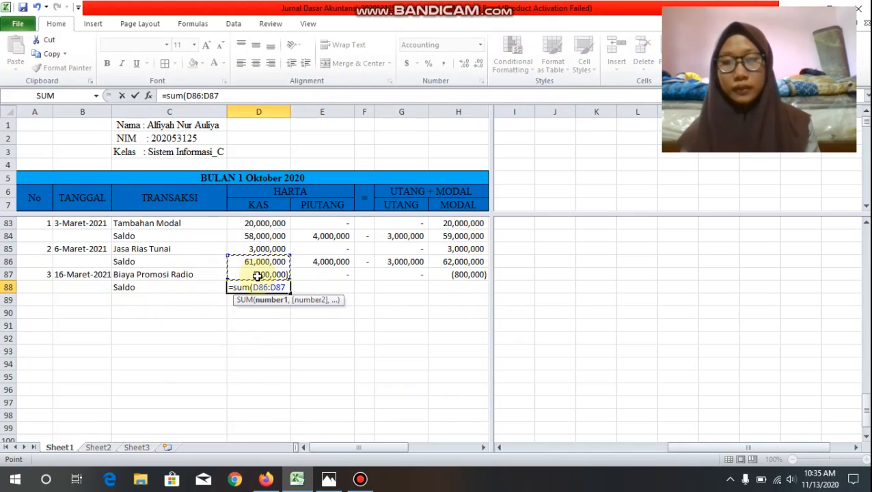
text())
key(Return)
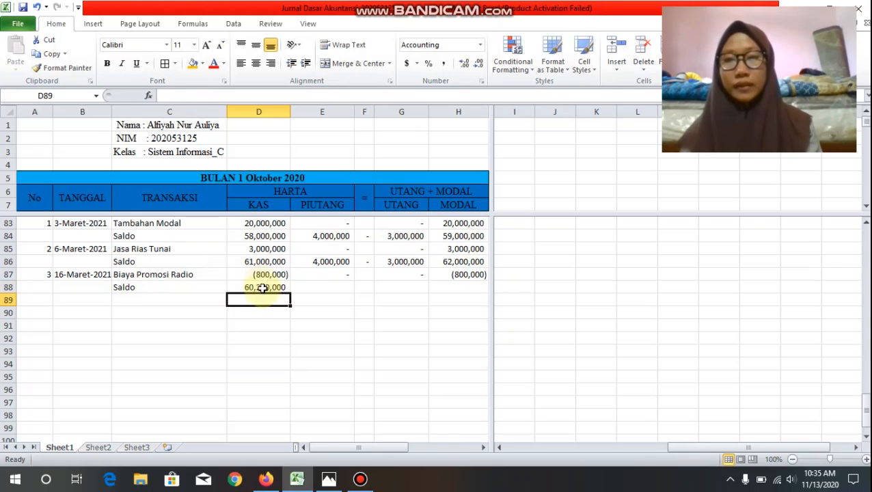
click(262, 288)
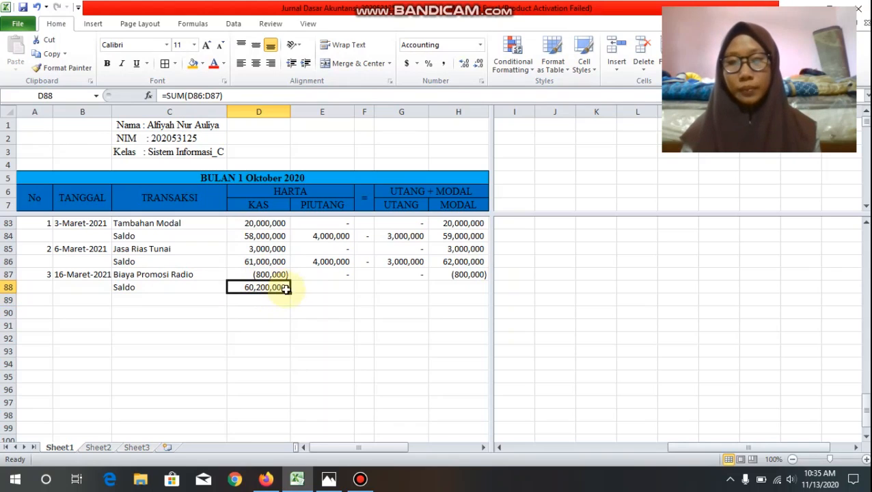
drag(292, 294, 469, 287)
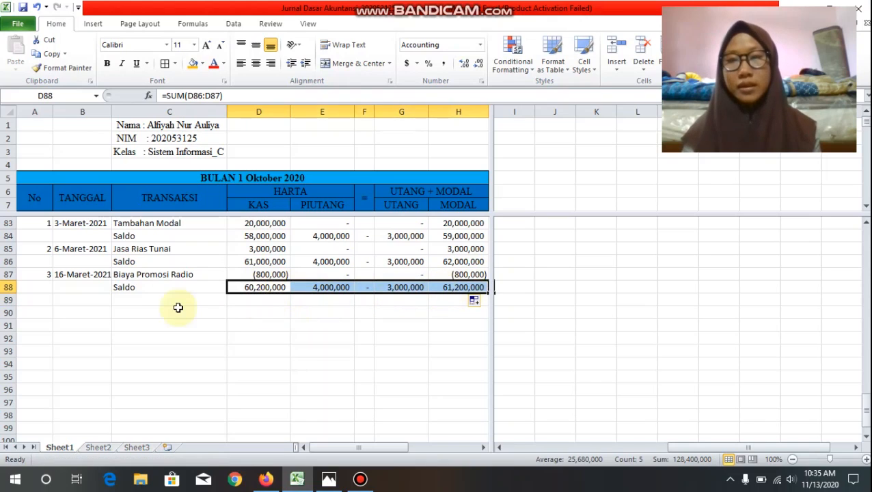
Step: Check the Kas, Piutang, Utang and Modal balances in the Saldo row 88
click(274, 288)
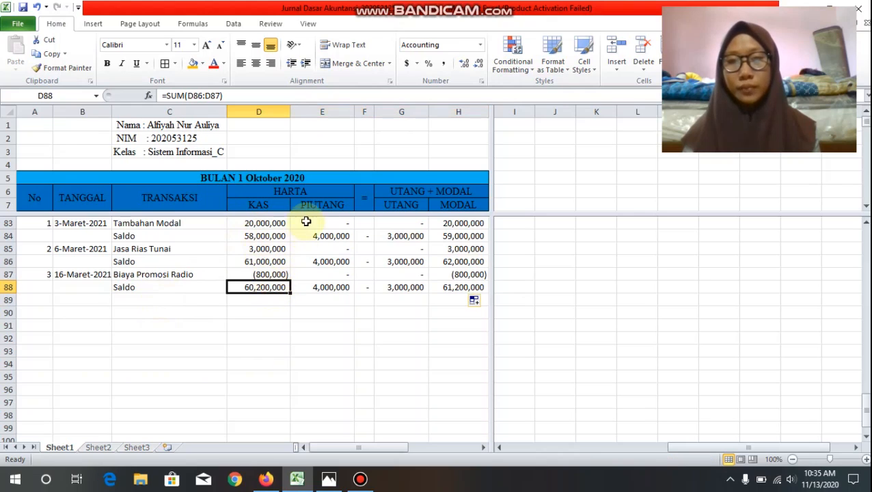
click(322, 287)
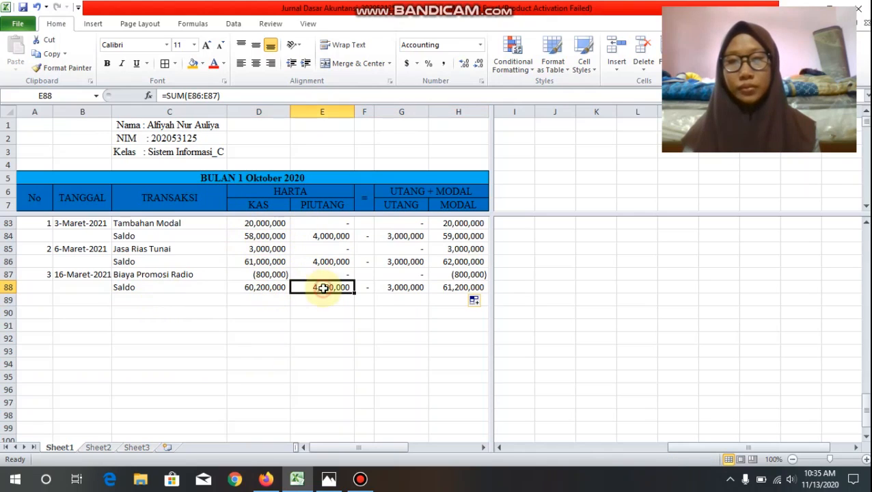
click(397, 296)
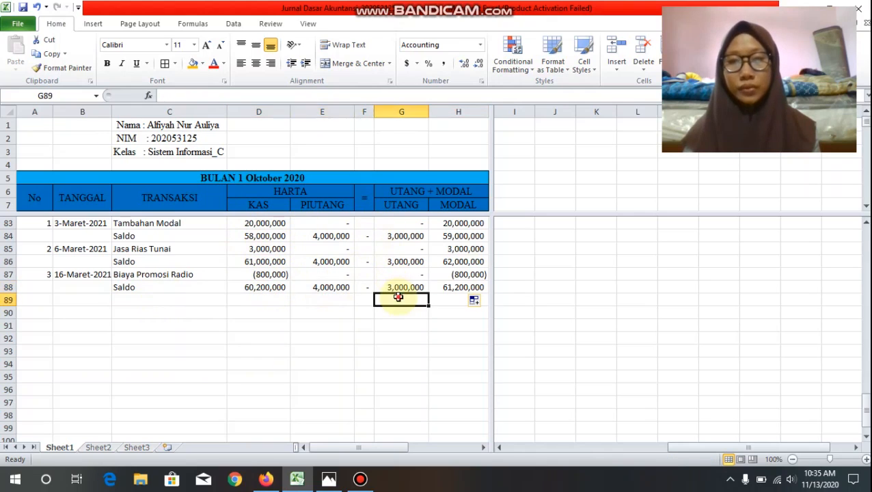
click(475, 285)
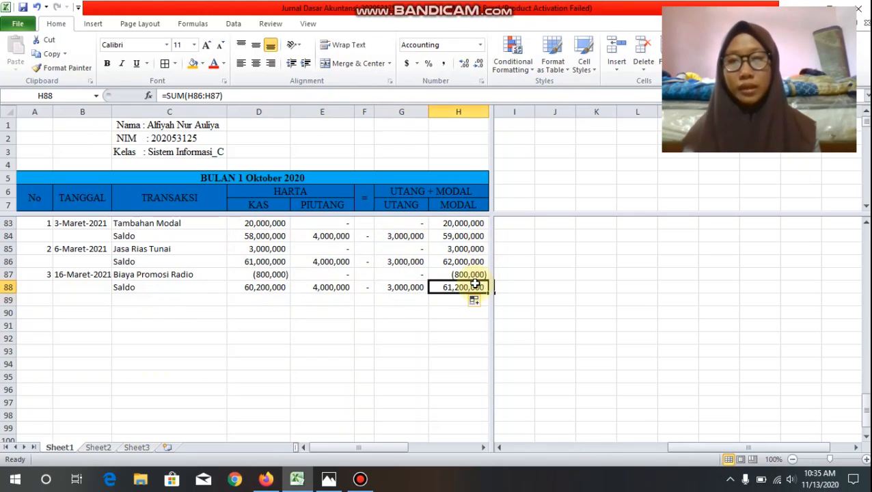
Step: Start transaction number 4 in row 89 with the date 20-Maret-2021
click(32, 312)
click(34, 301)
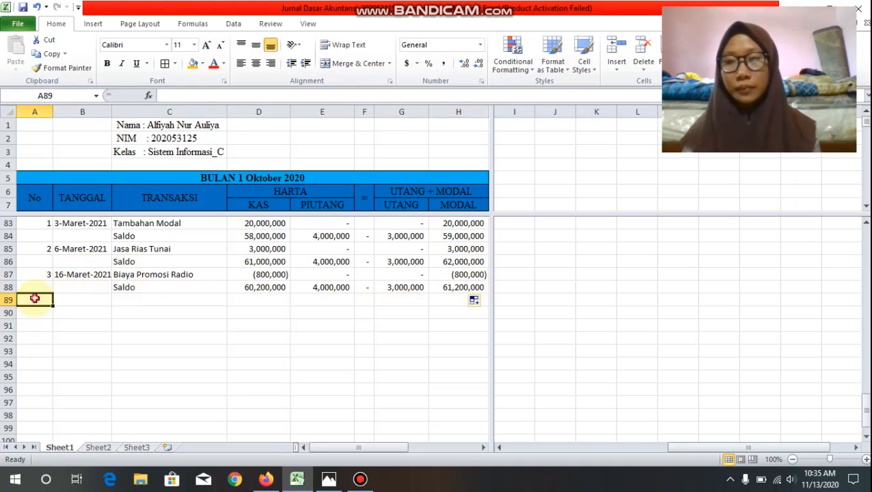
text(4)
key(Tab)
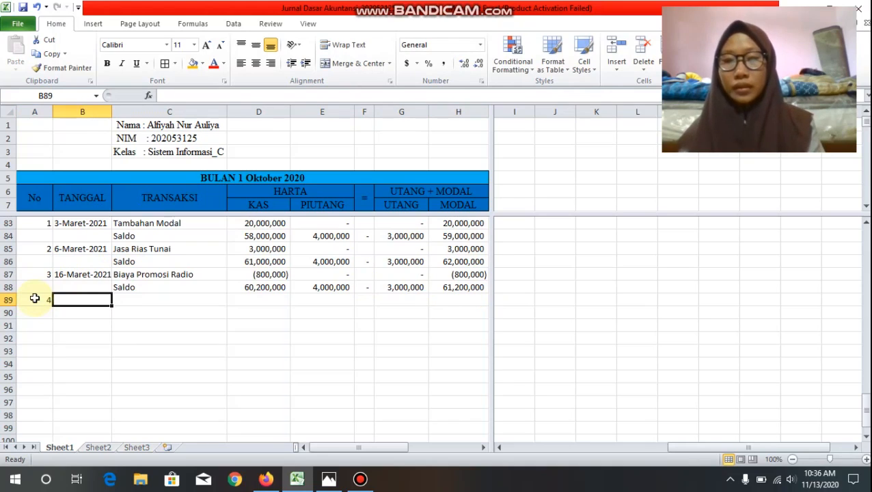
text(20-)
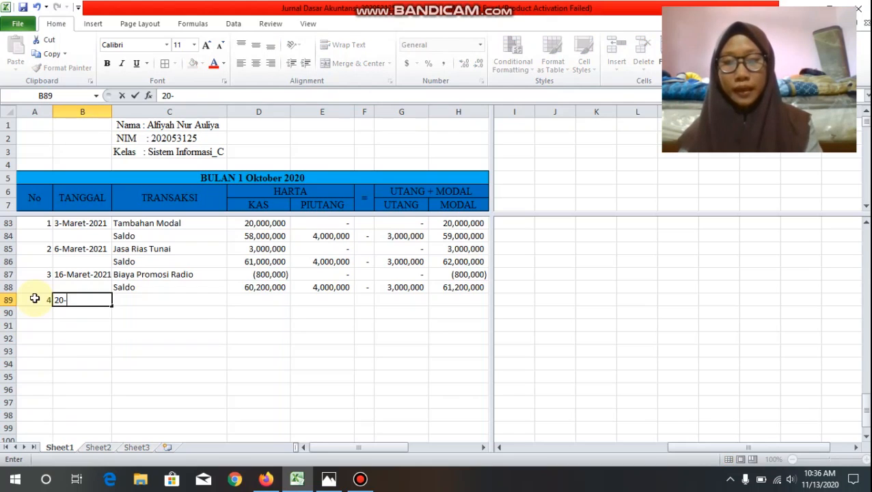
text(Maret)
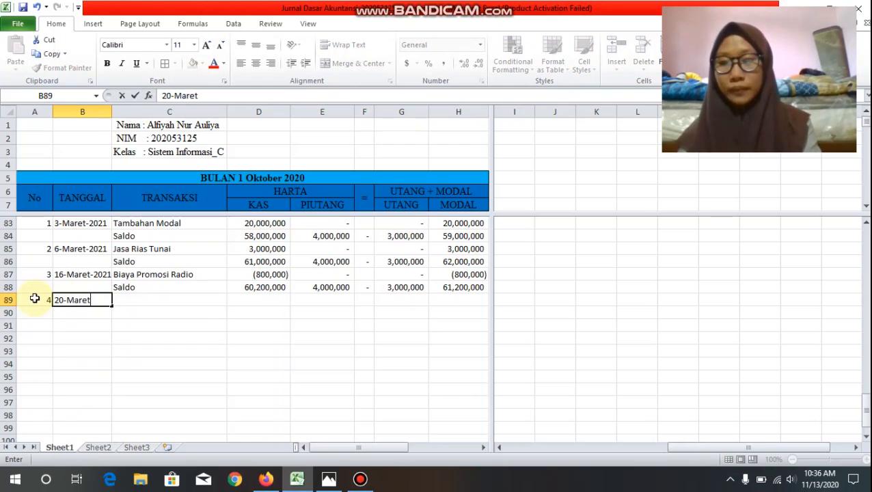
text(-20)
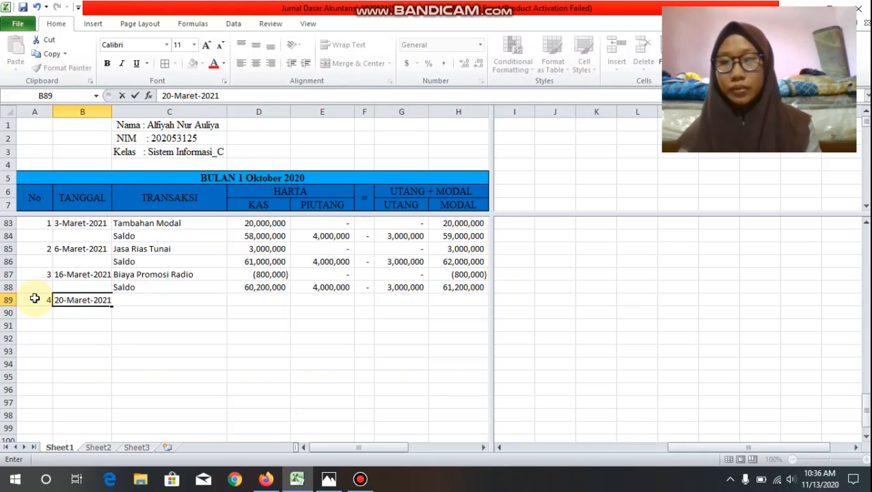
text(21)
Step: Complete the date 20-Maret-2021 in row 89 and describe the transaction as Gaji Karyawan
key(Tab)
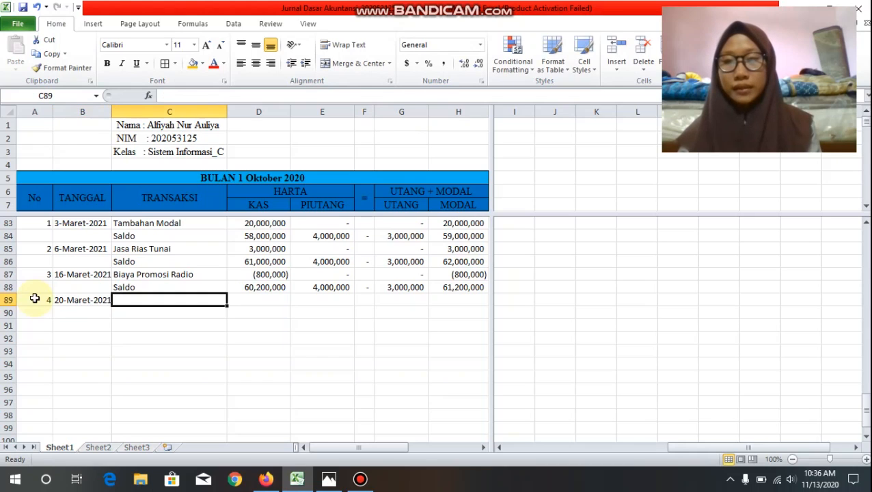
text(Gaj)
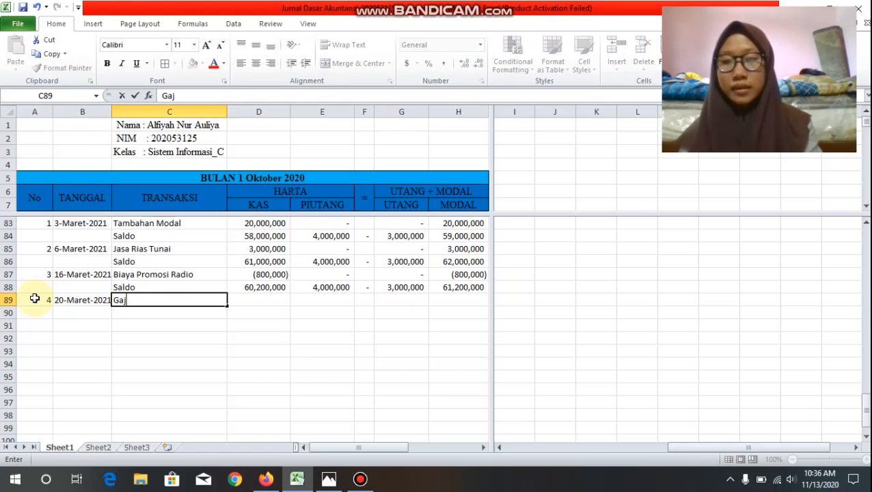
text(i Kar)
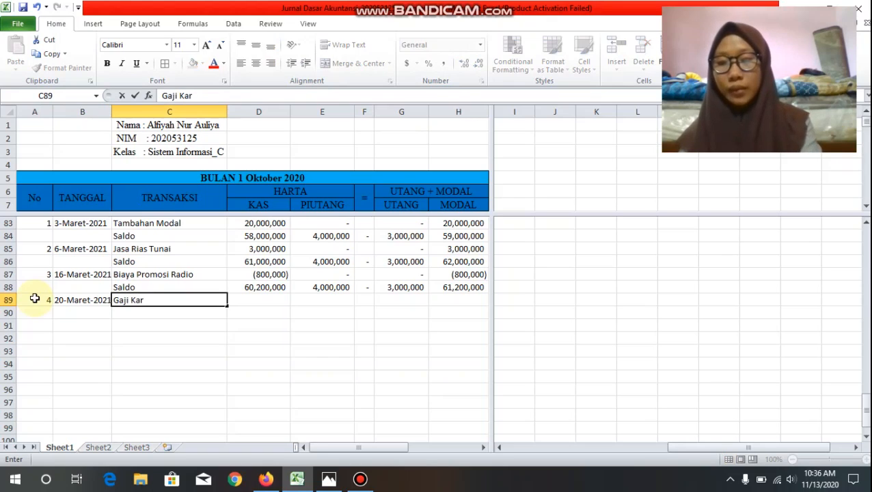
text(yawan)
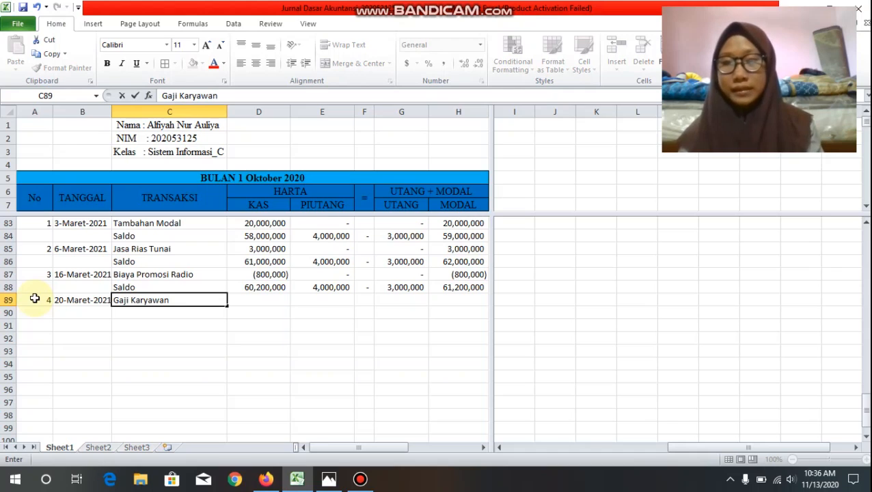
key(Tab)
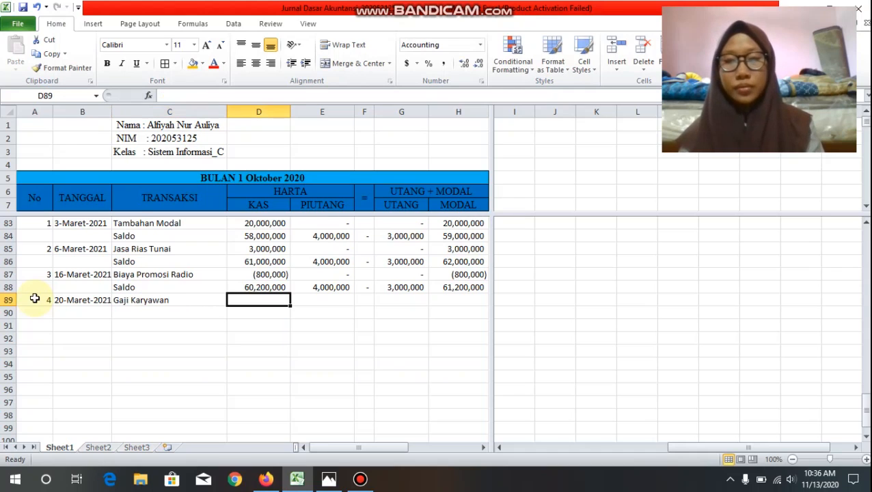
Step: Fill in the Gaji Karyawan amounts in row 89: Kas -200000, Piutang 0, Utang 0 and Modal -200000
text(-20000)
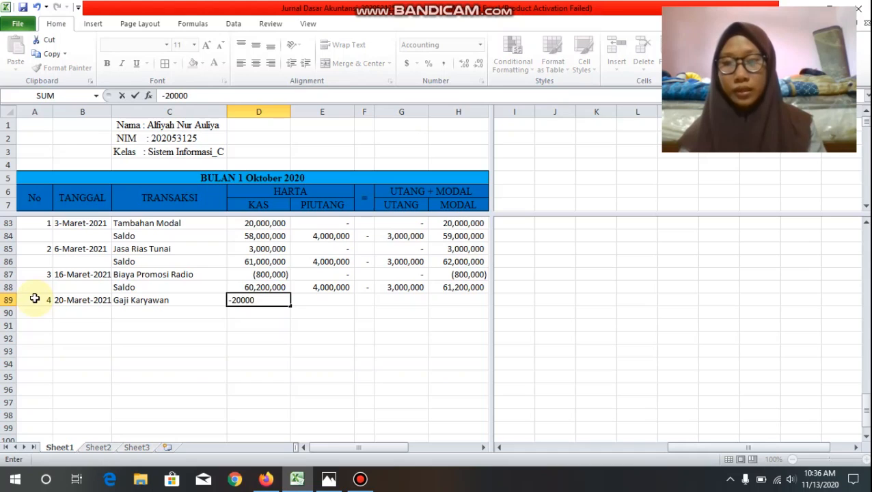
text(0)
key(Tab)
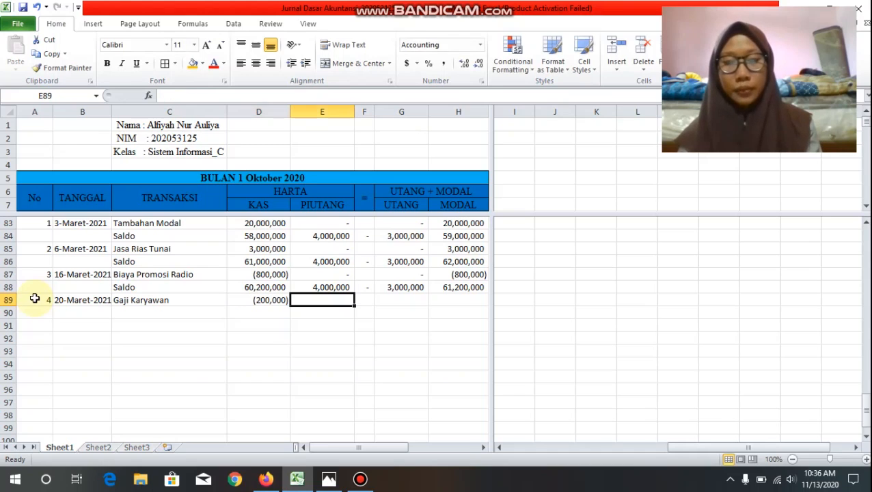
text(0)
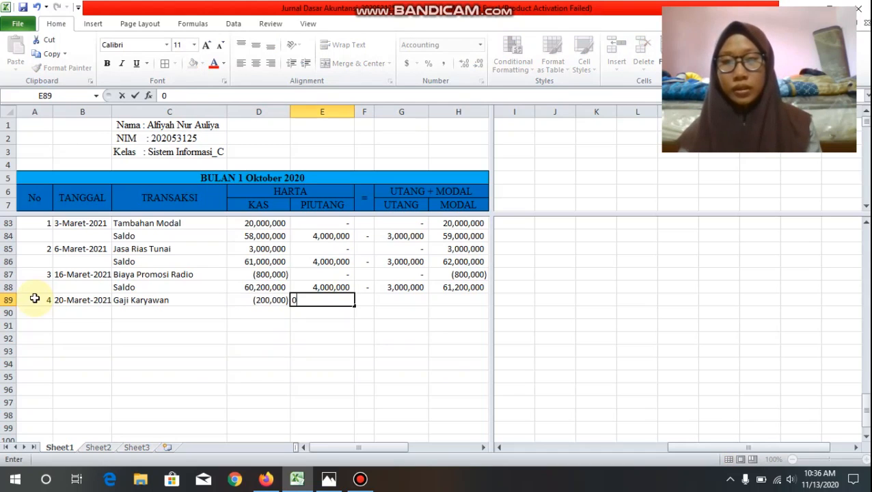
key(Tab)
key(Tab)
text(0)
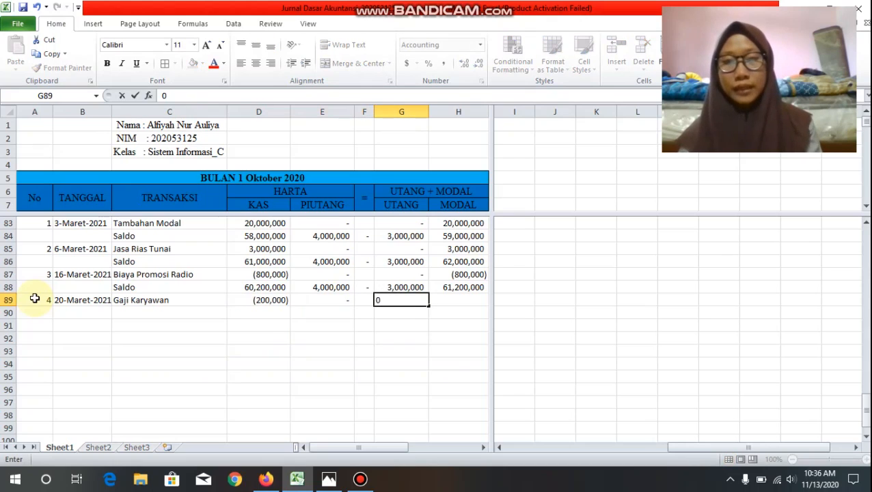
key(Tab)
text(-2)
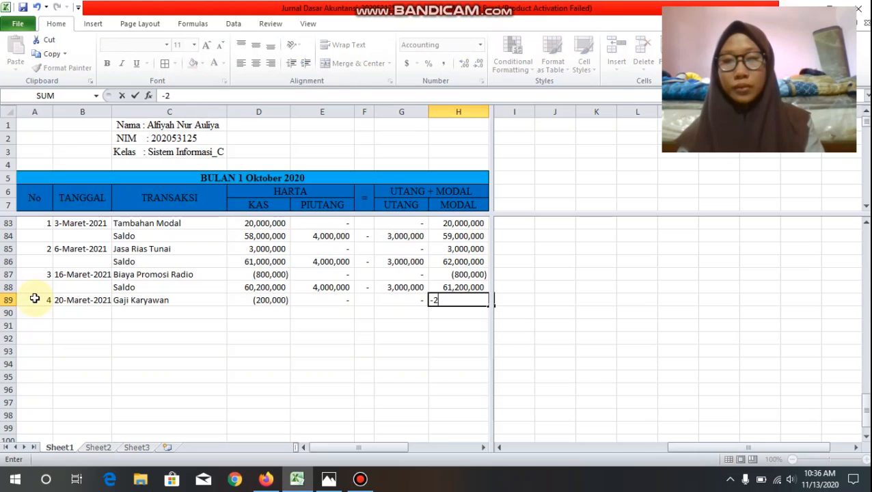
text(00000)
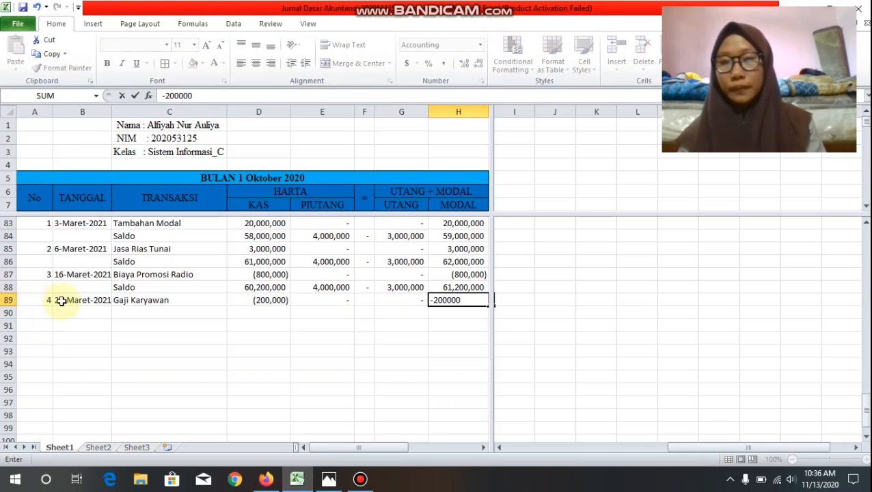
Step: Add a Saldo row in row 90, summing D88:D89 in D90 and filling the formula across to H90
click(121, 309)
text(saldo)
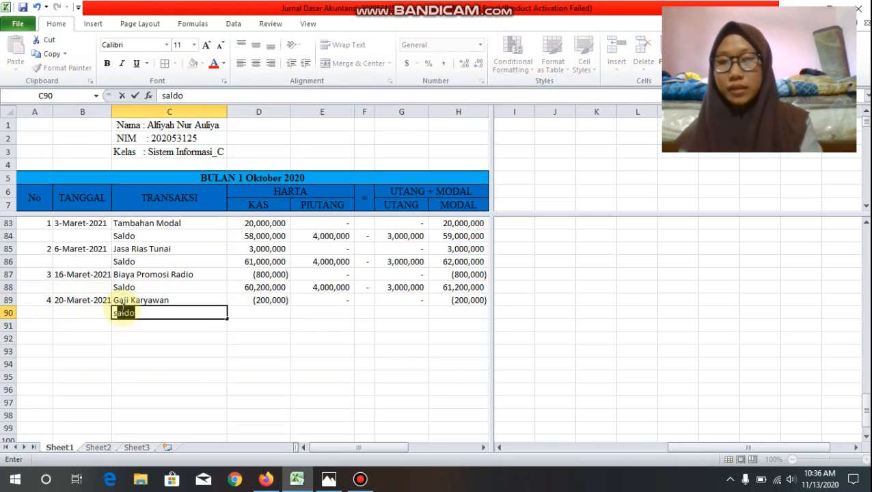
key(Tab)
text(=sum()
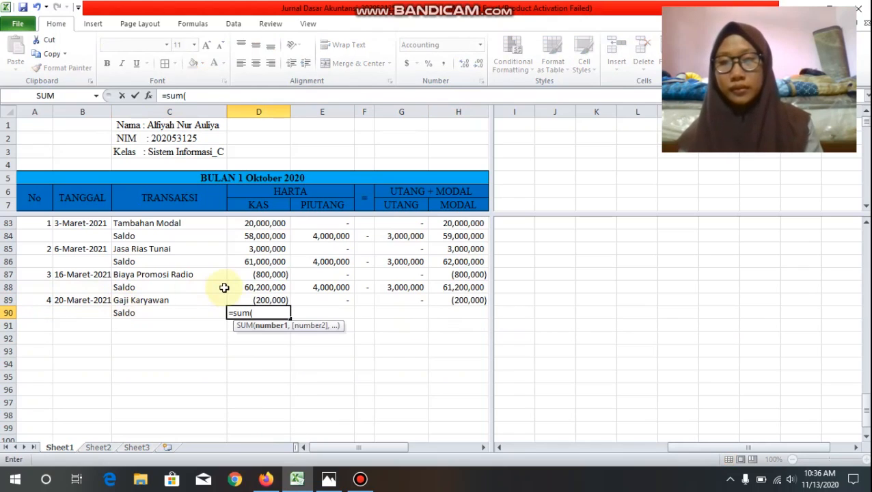
drag(228, 288, 233, 302)
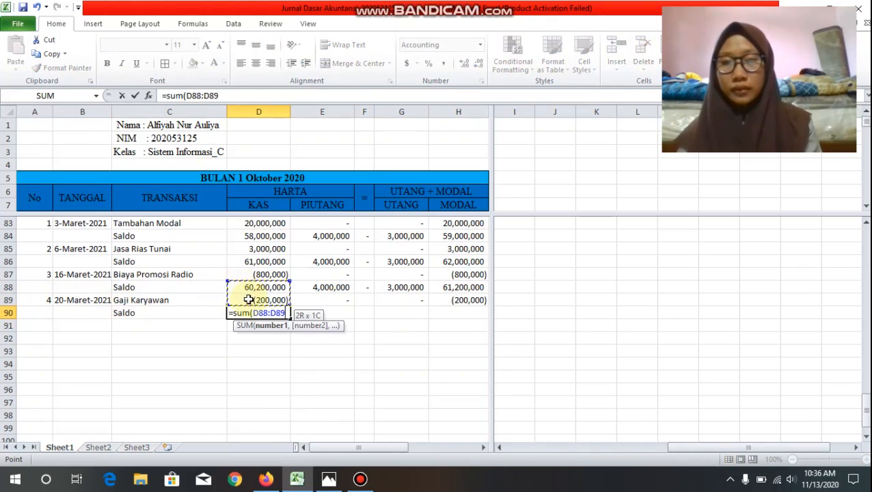
key(Return)
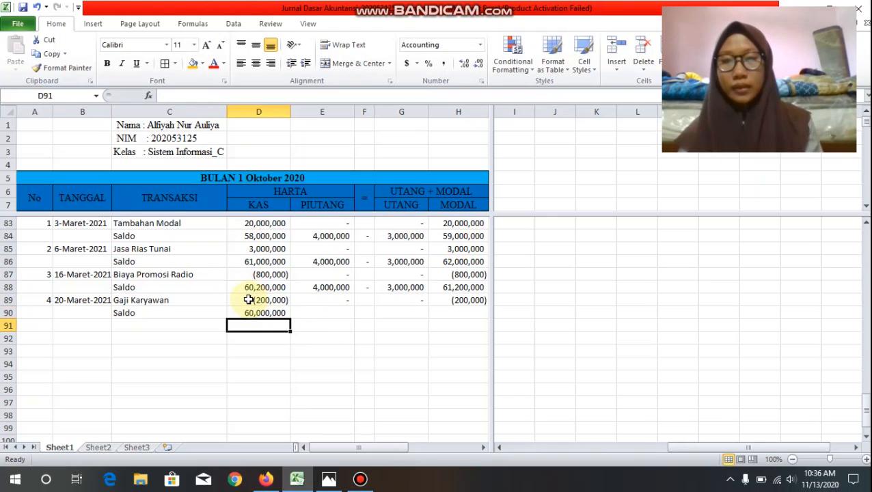
click(259, 312)
drag(286, 320, 475, 322)
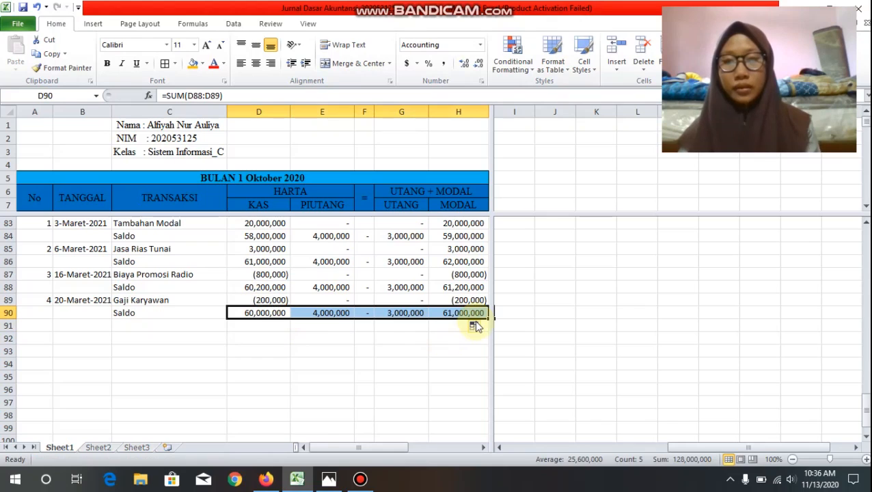
click(319, 350)
Step: Check the Kas, Piutang, Utang and Modal balances in the Saldo row 90
click(250, 313)
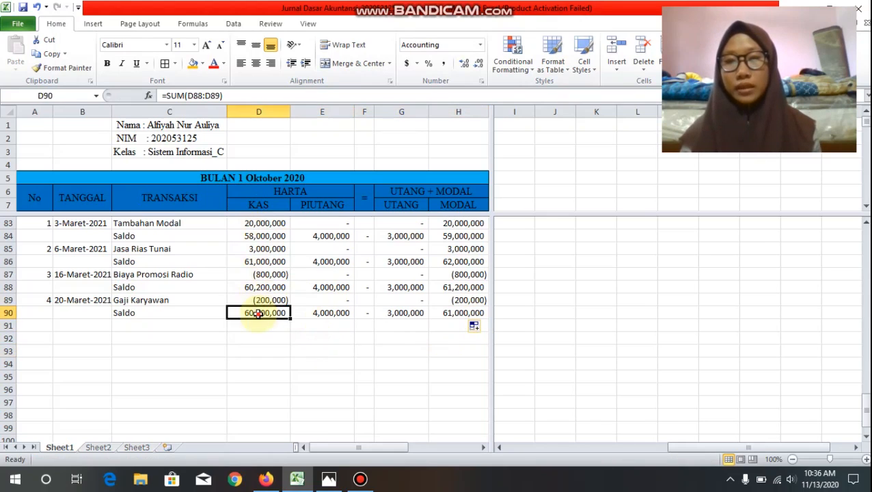
double_click(246, 312)
click(271, 337)
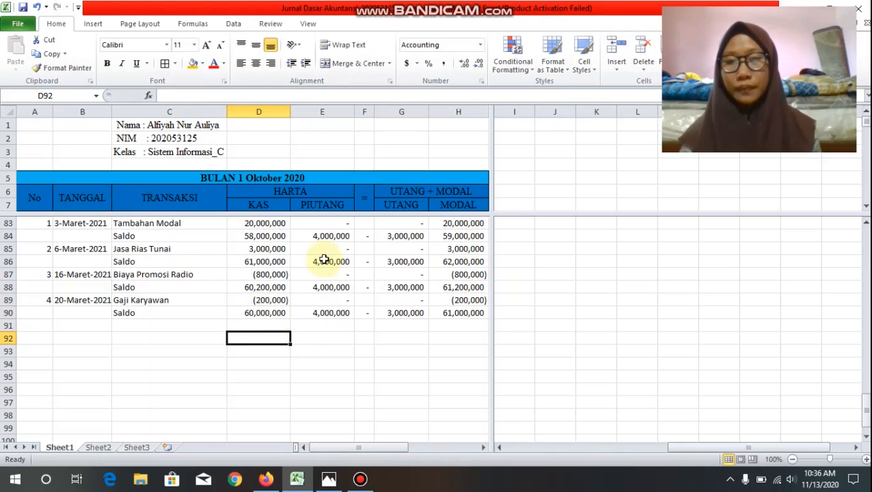
click(337, 312)
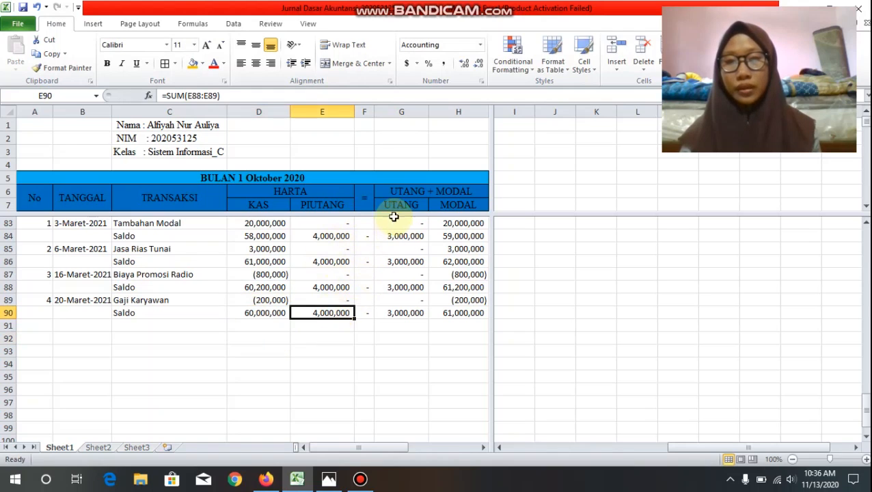
click(406, 323)
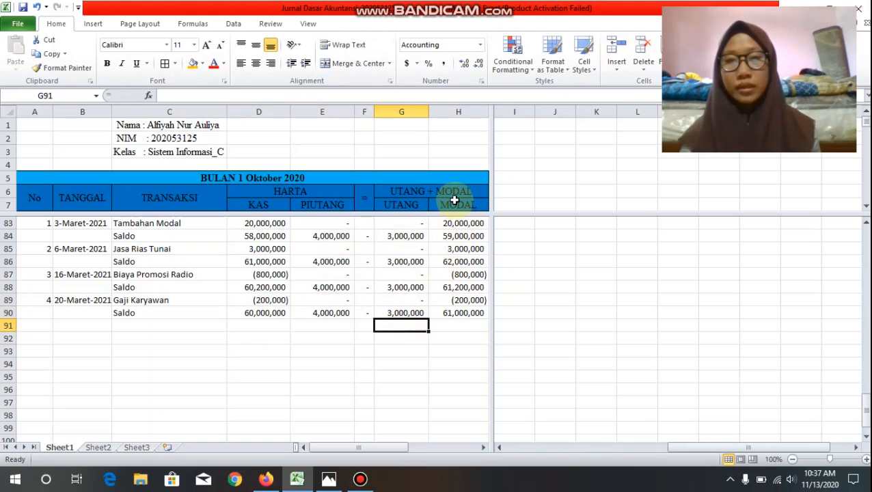
click(476, 313)
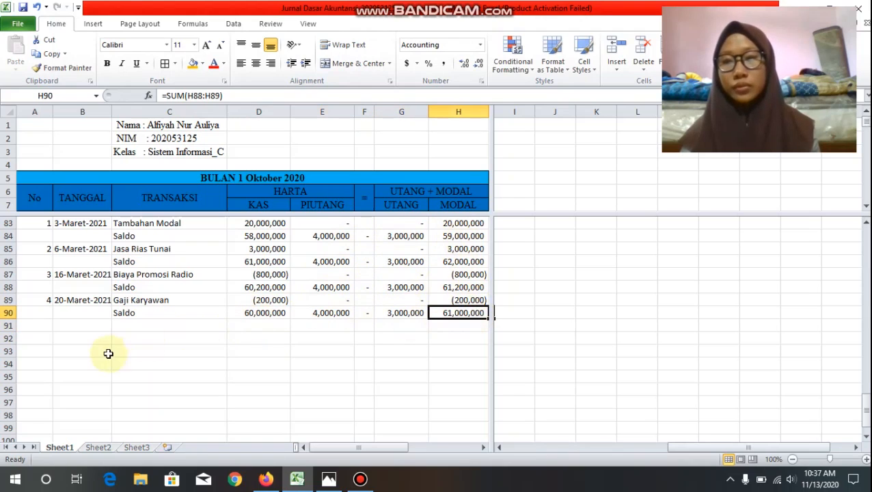
Step: Enter transaction number 5 in row 91 with the date 25-Maret-2021 and the description Pelunasan bank
click(32, 330)
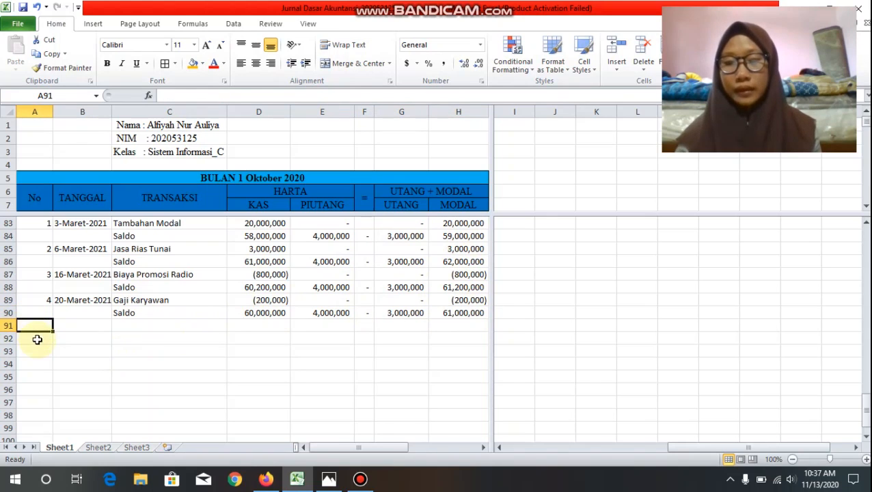
text(5)
key(Tab)
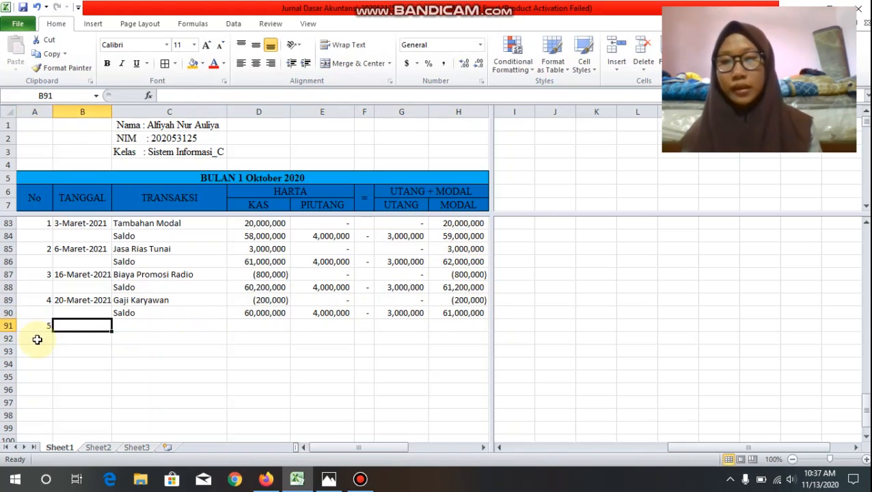
text(25)
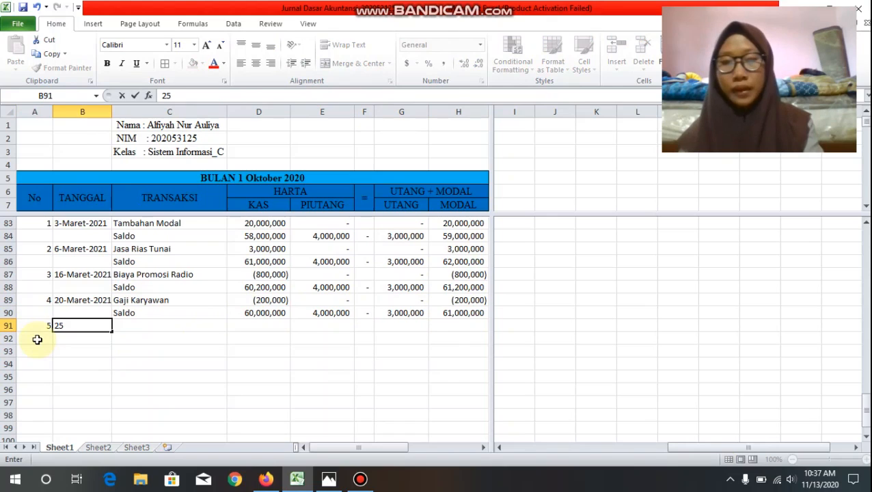
text(-Maret)
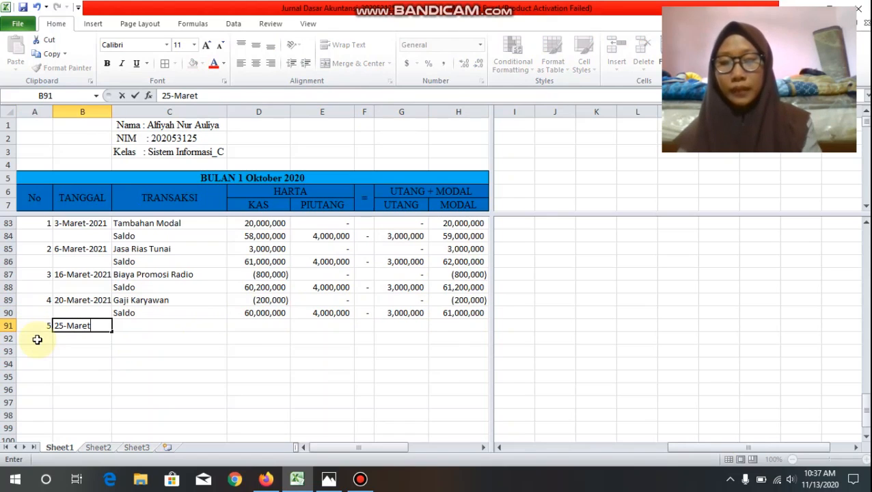
text(-2021)
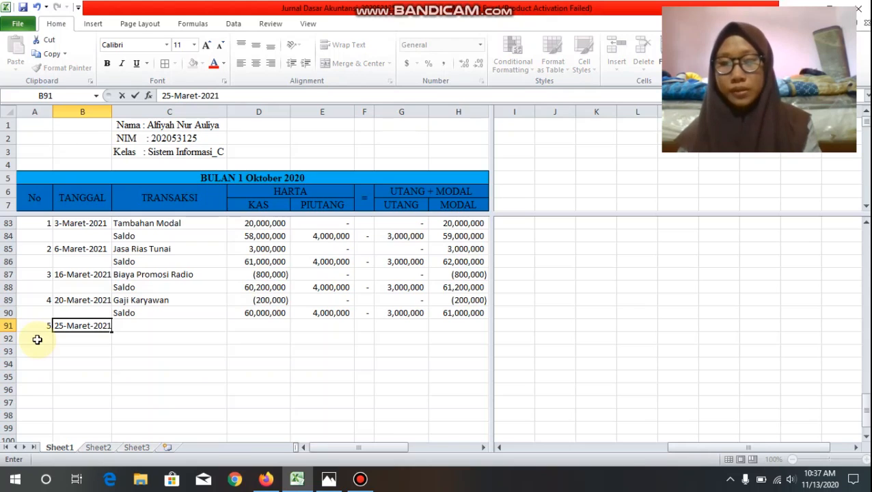
key(Tab)
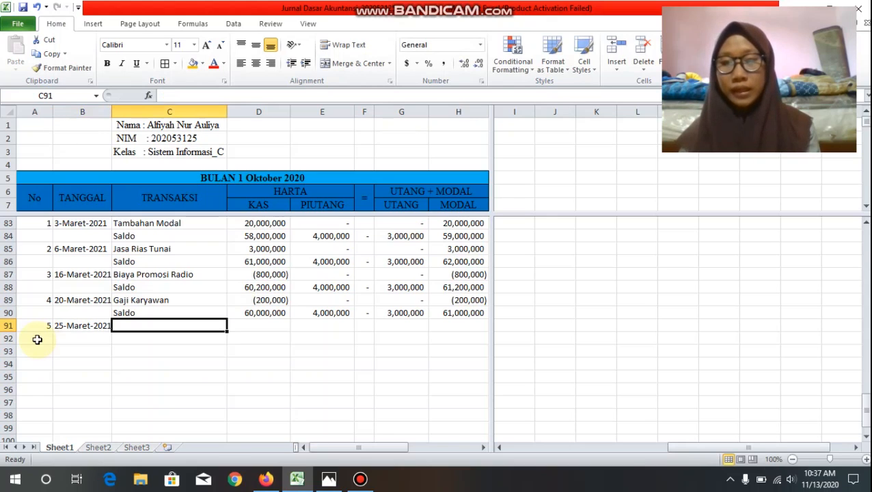
text(Pe)
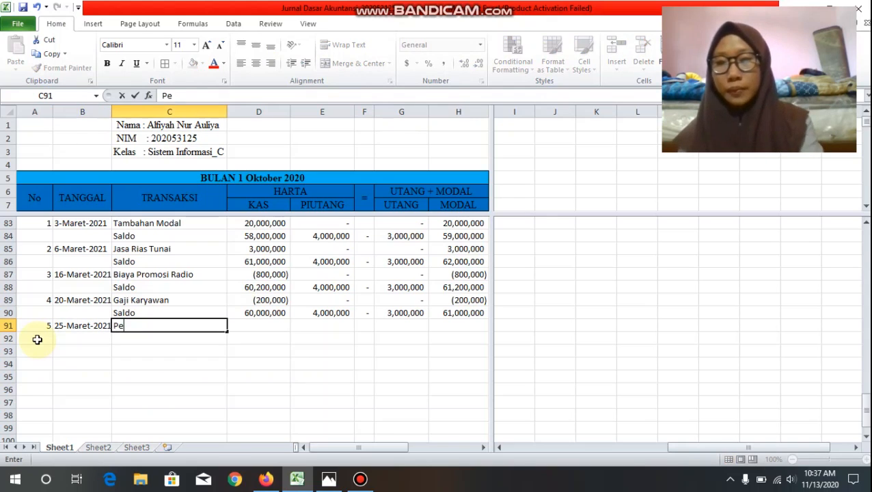
text(lunasan bank)
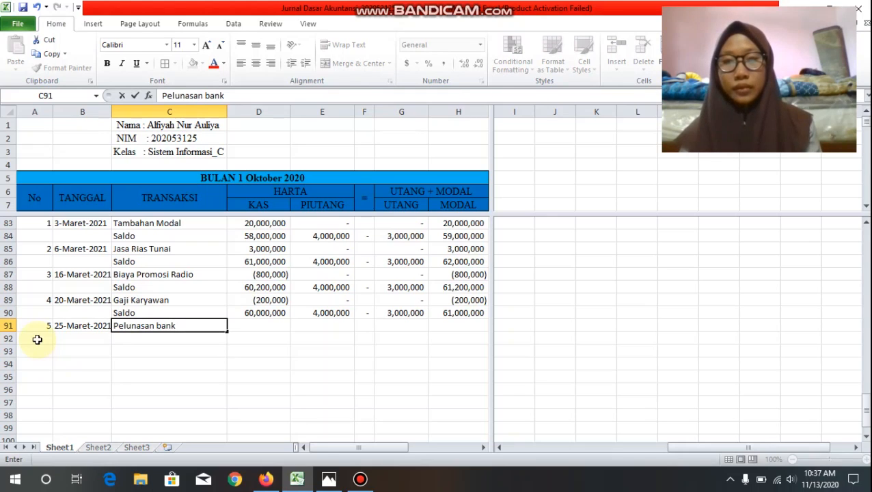
Step: Enter the Pelunasan bank amounts under Harta in row 91: Kas -3000000 and Piutang 0
click(263, 326)
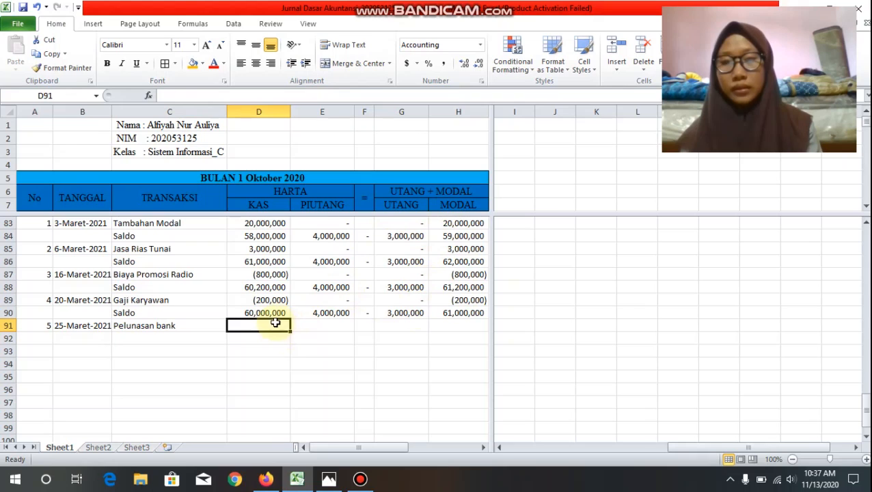
text(-)
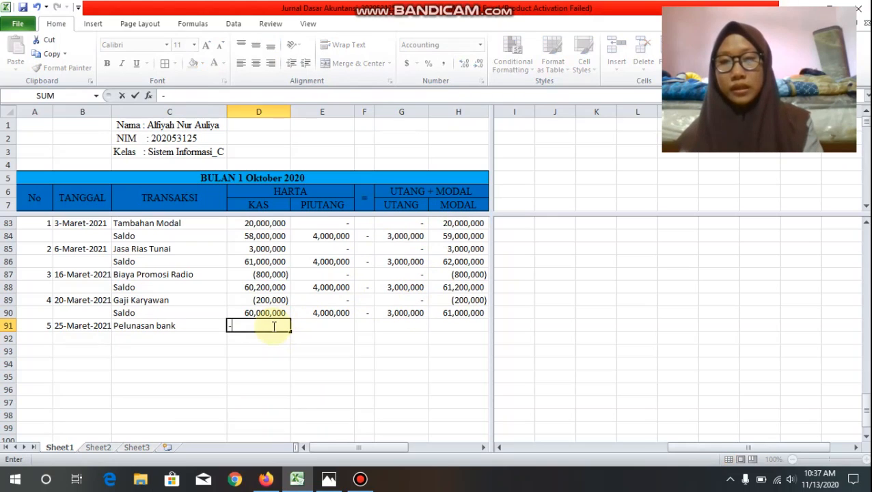
text(300)
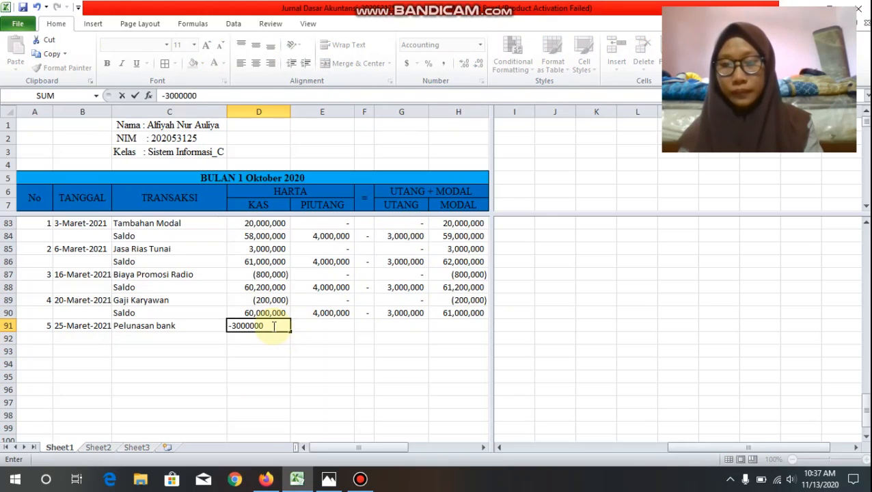
text(0000)
key(Tab)
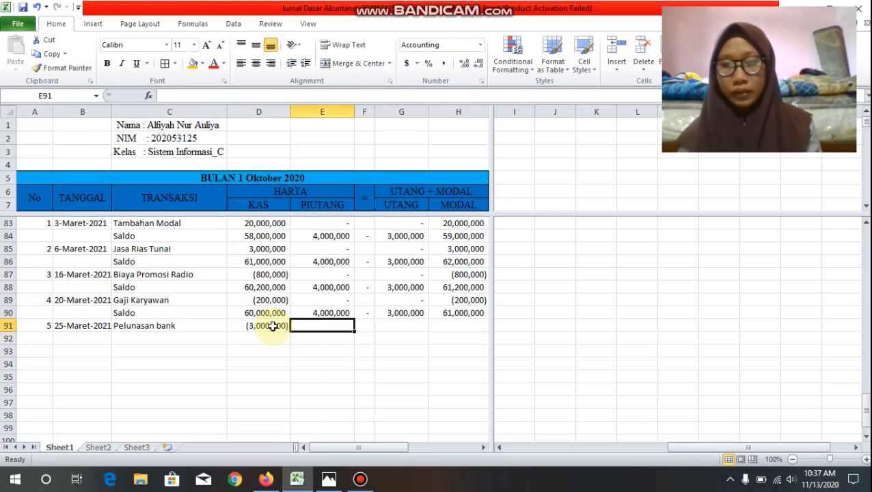
text(0)
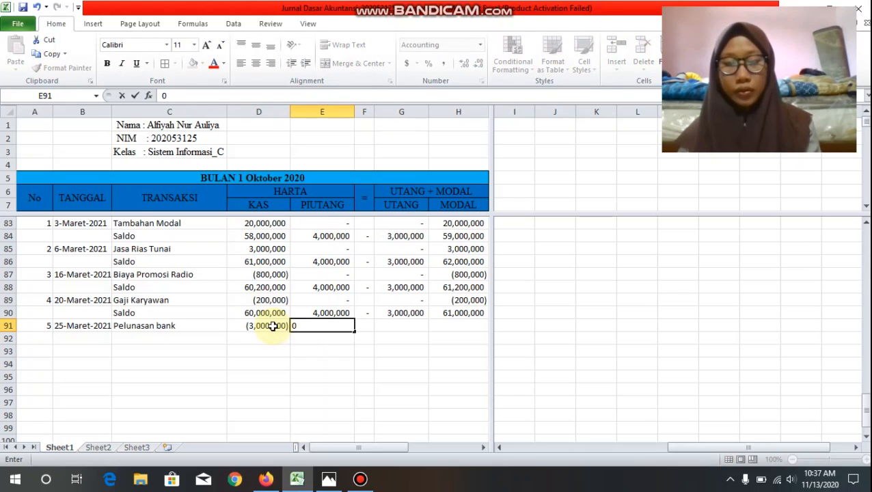
key(Tab)
Step: Enter the remaining Pelunasan bank amounts in row 91: Utang -3000000 and Modal 0
text(-)
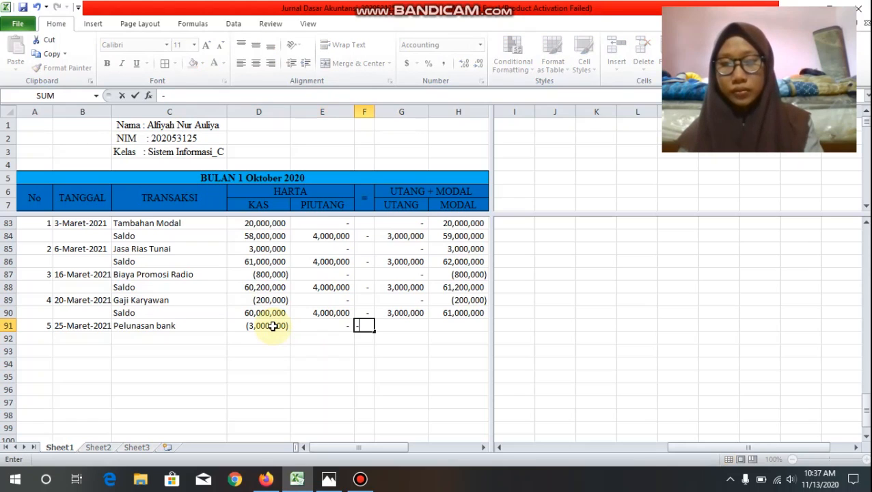
key(Tab)
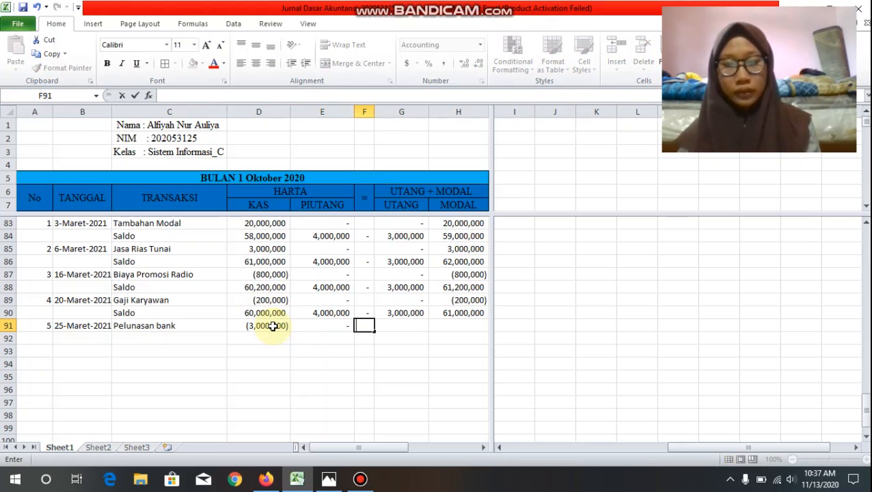
text(-3)
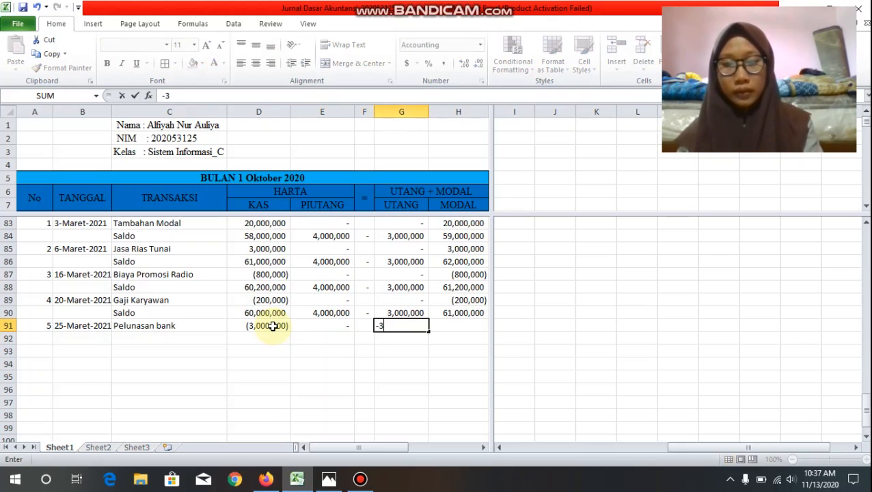
text(000000)
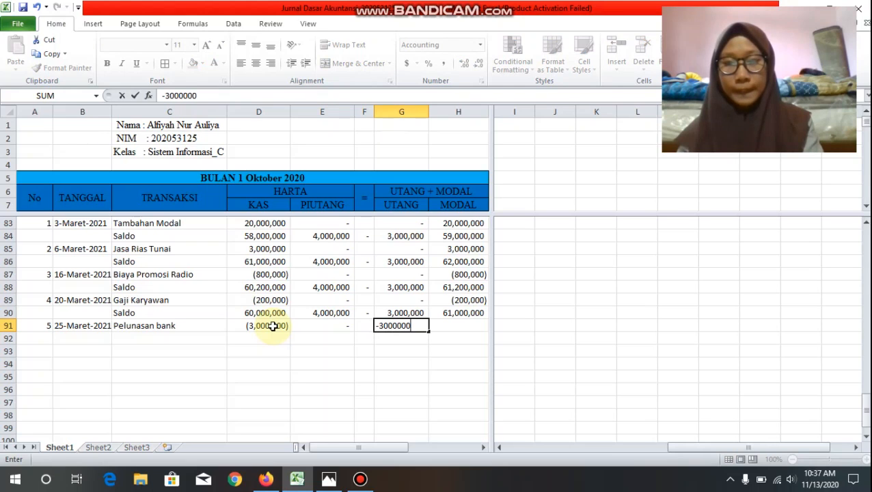
key(Tab)
text(0)
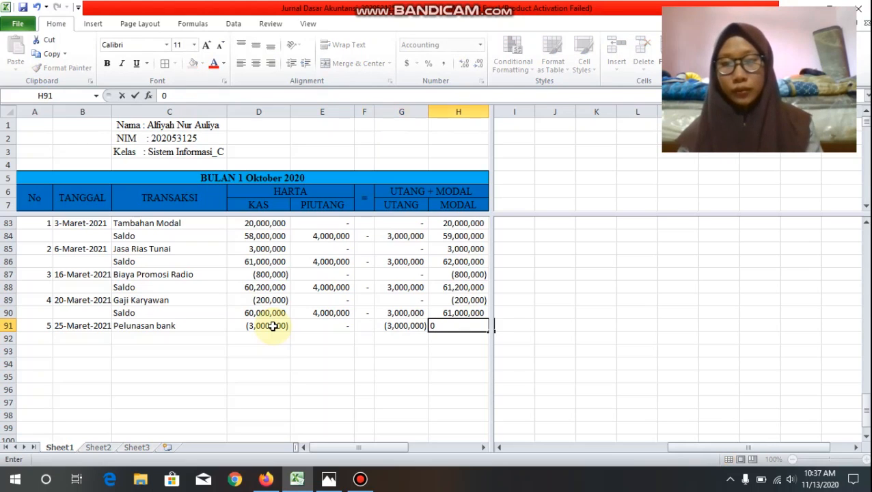
Step: Add a Saldo row in row 92 and sum D90:D91 for its Kas balance in D92
click(160, 342)
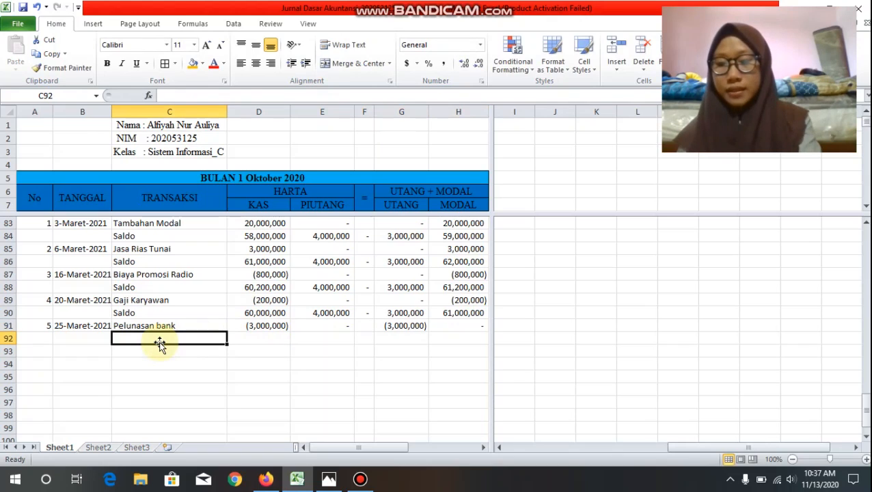
text(Saldo)
key(Tab)
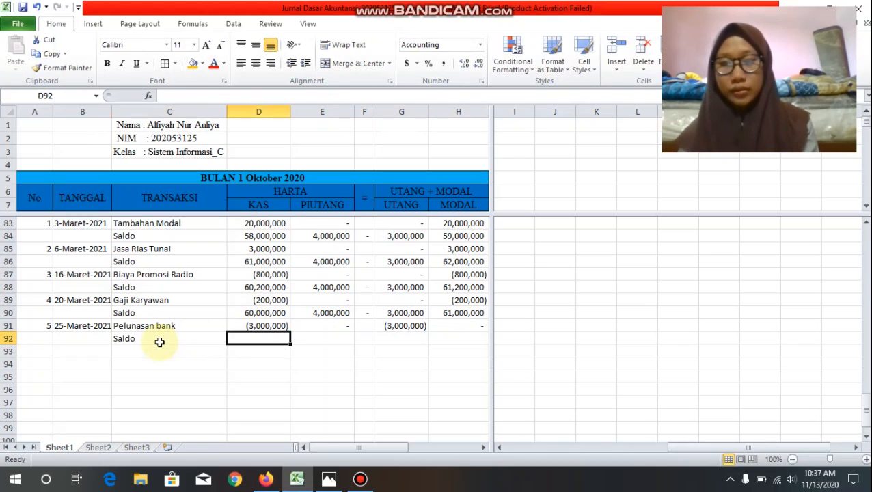
text(=sum()
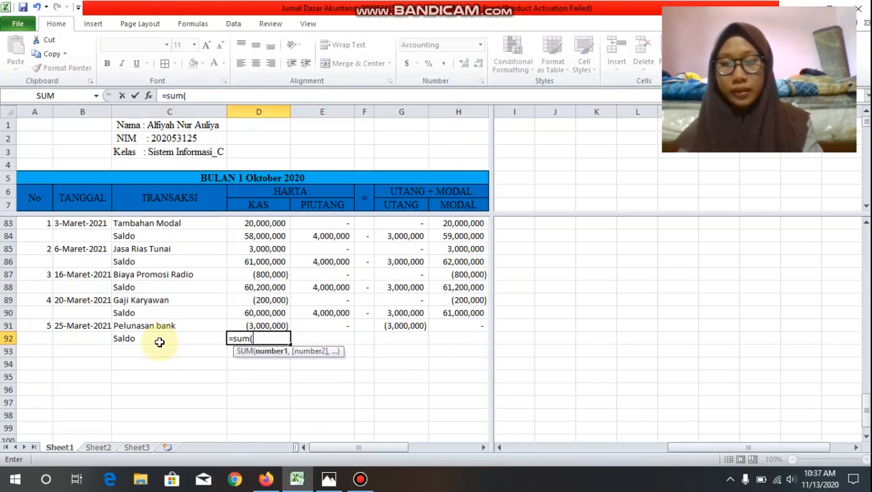
drag(265, 312, 269, 325)
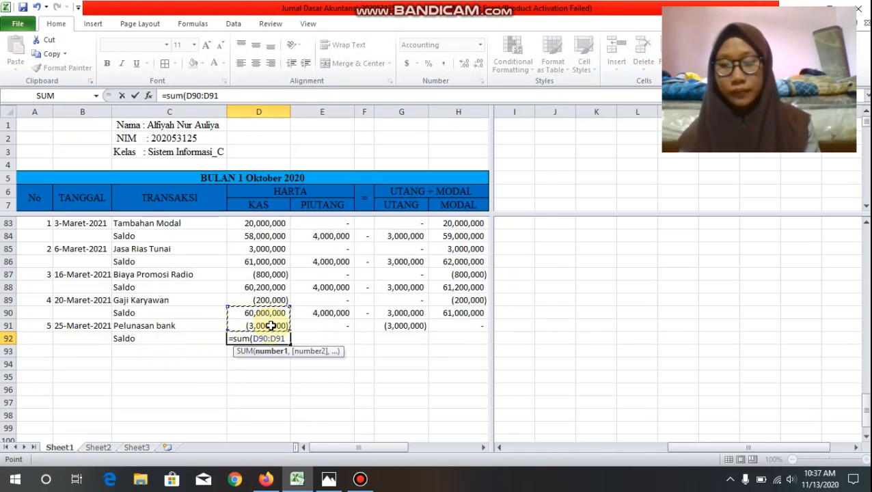
key(Return)
click(272, 338)
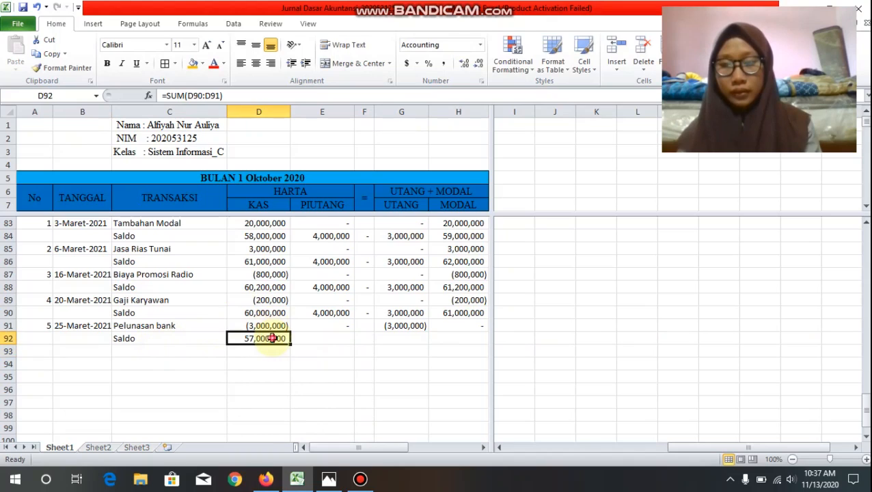
Step: Carry the Piutang balance forward in E92 with a formula referencing the previous Saldo in E90
click(339, 337)
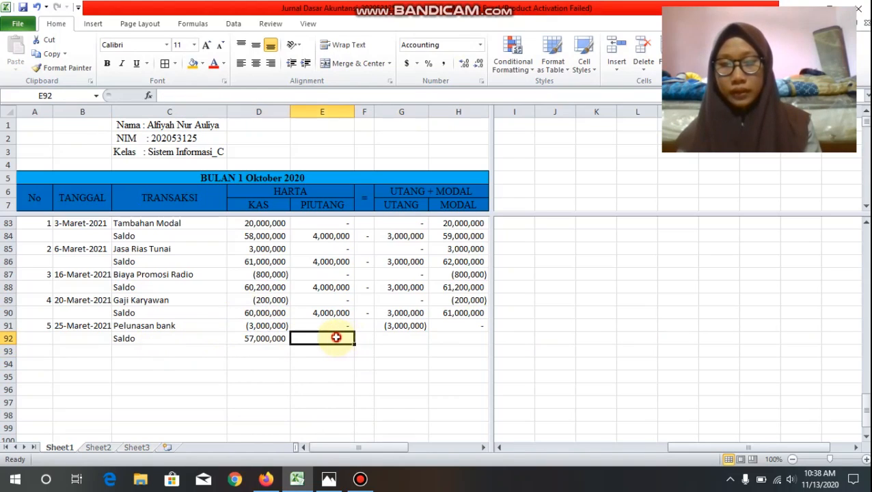
drag(280, 339, 292, 343)
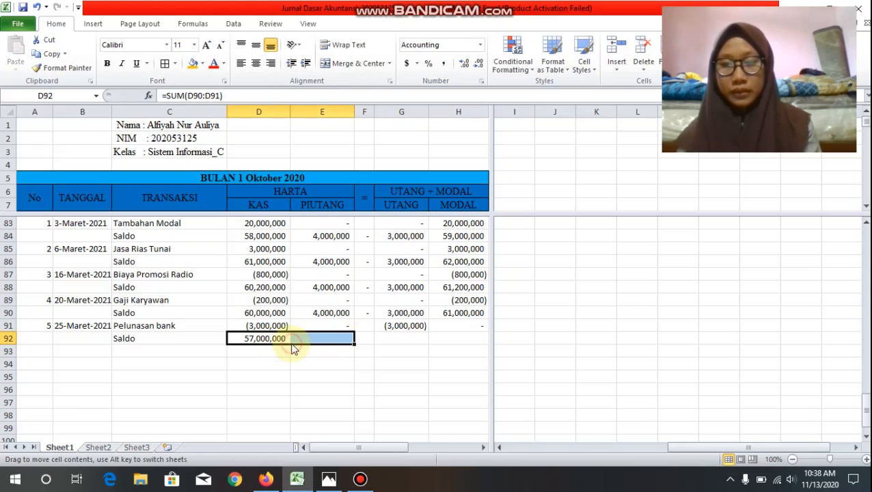
click(307, 338)
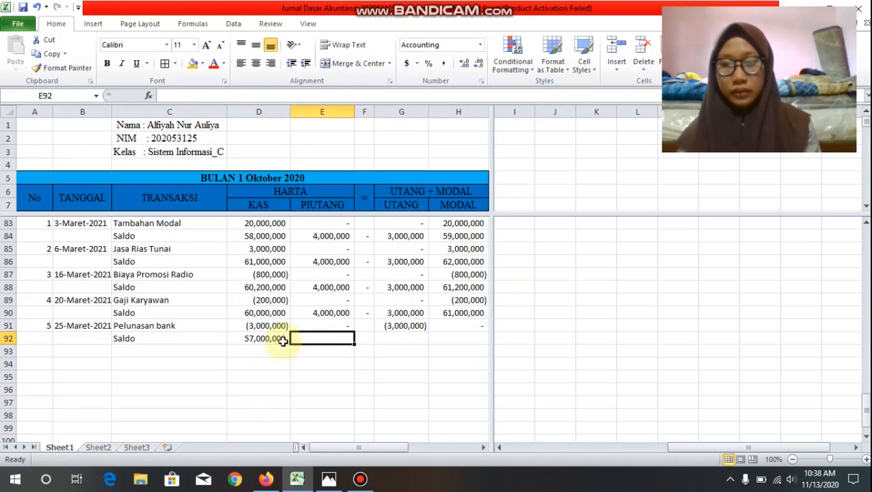
text(=)
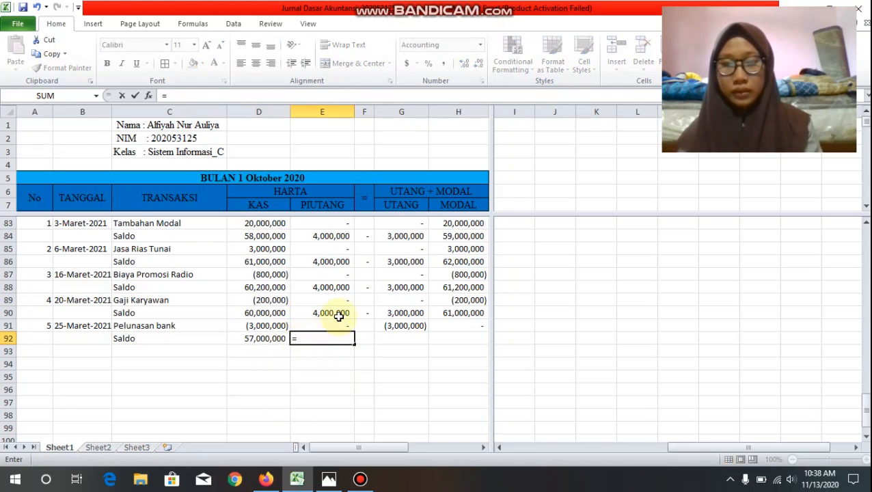
click(340, 314)
key(Return)
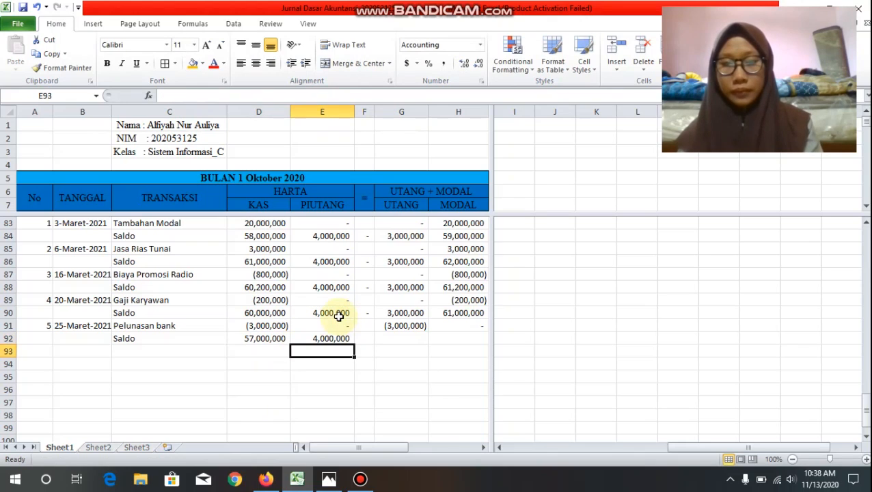
Step: Calculate the Utang balance in G92 with a SUM of G90:G91
click(418, 337)
text(=)
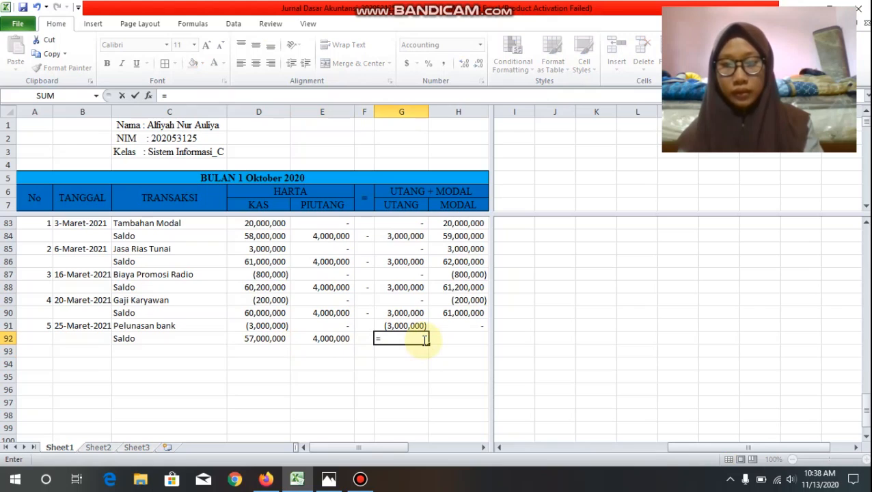
text(sum)
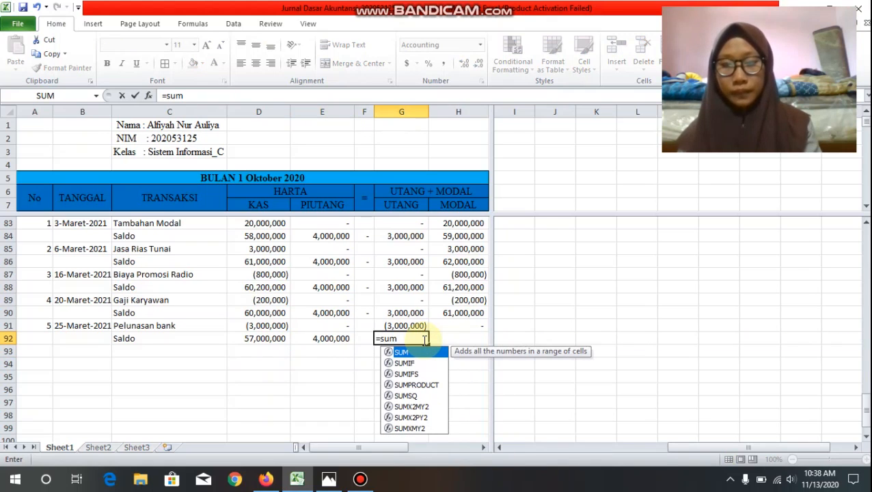
text(()
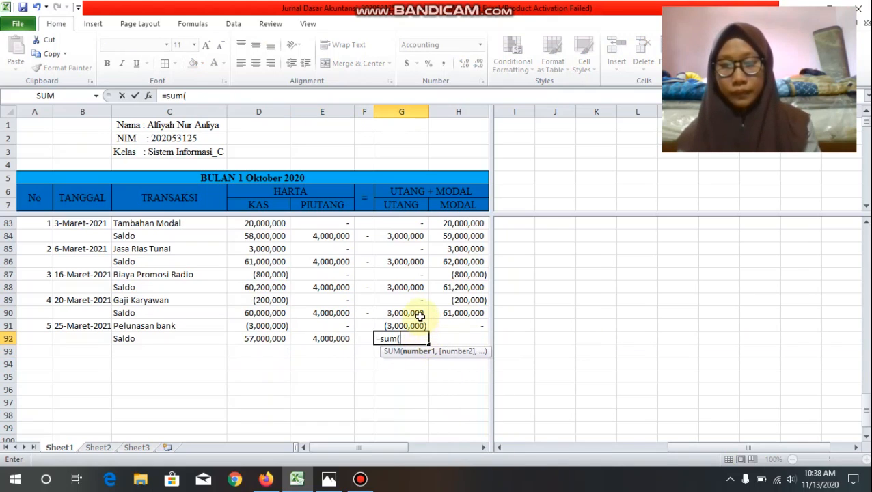
click(418, 316)
drag(420, 319, 419, 326)
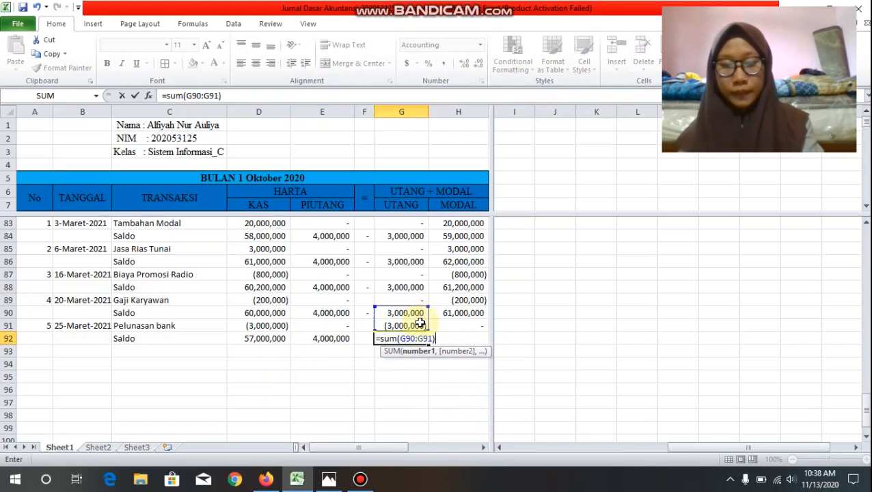
key(Return)
click(414, 338)
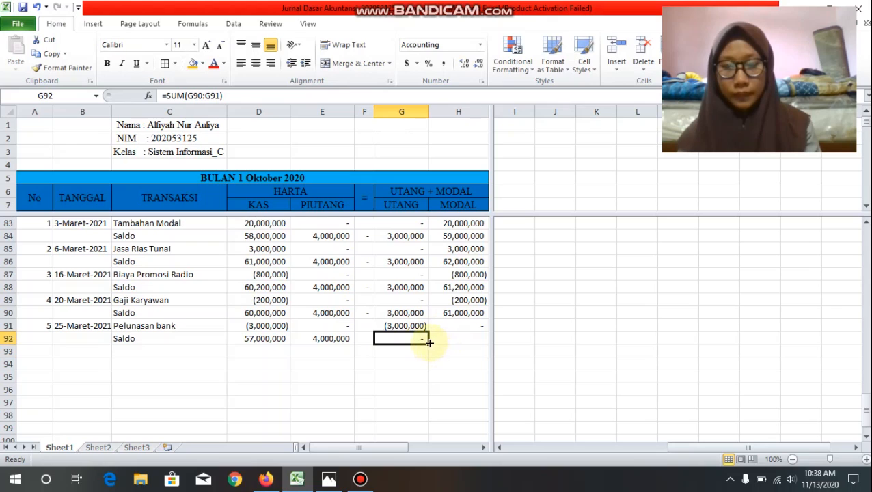
Step: Carry the Modal balance forward in H92 with a formula referencing the previous Saldo in H90
click(455, 334)
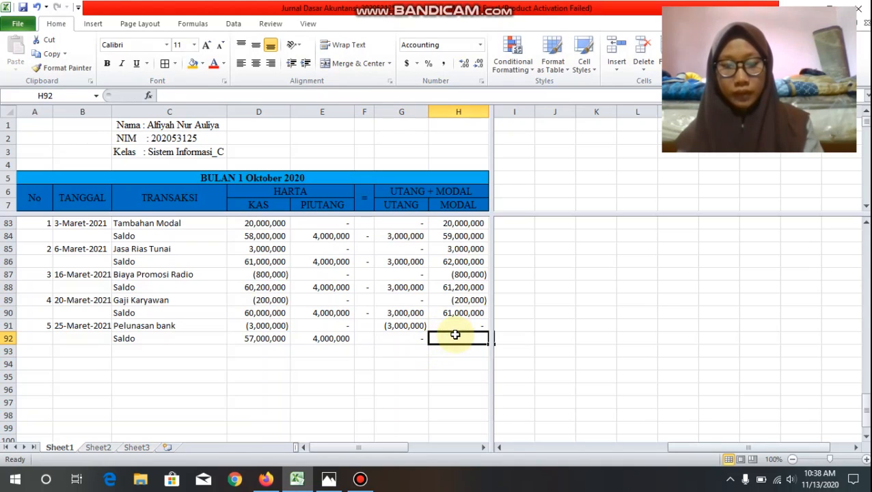
text(=)
click(469, 315)
key(Return)
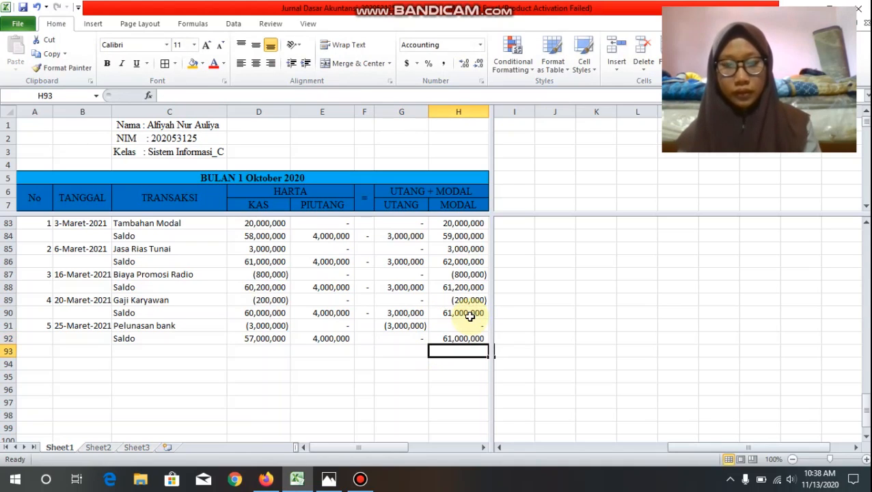
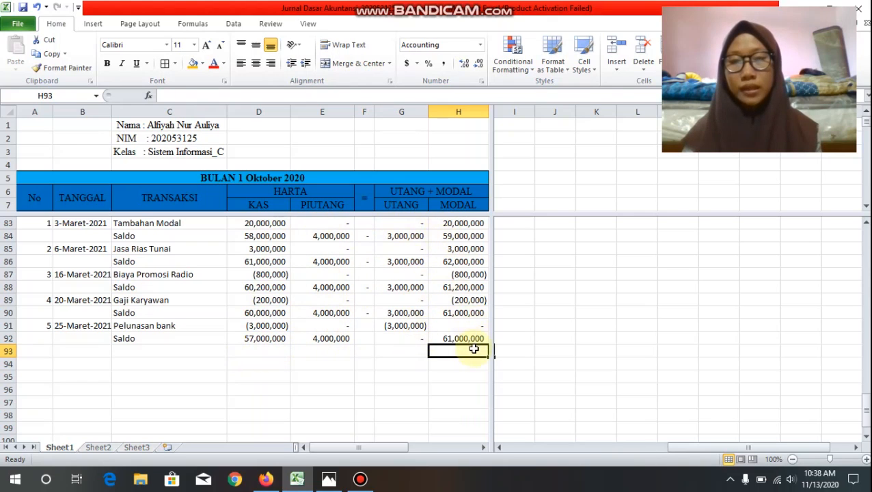
Step: Start a new transaction in row 93 with number 6 and the date 30-Maret-2021
click(31, 361)
click(34, 350)
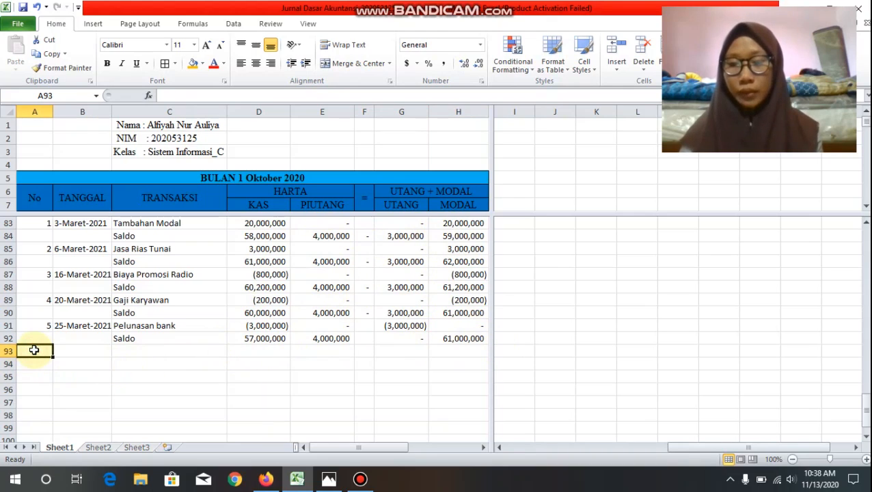
text(6)
key(Tab)
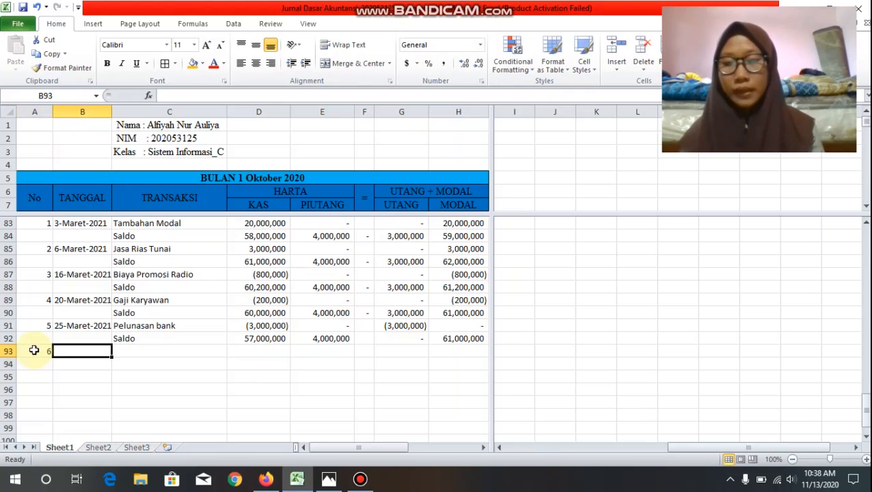
text(30-)
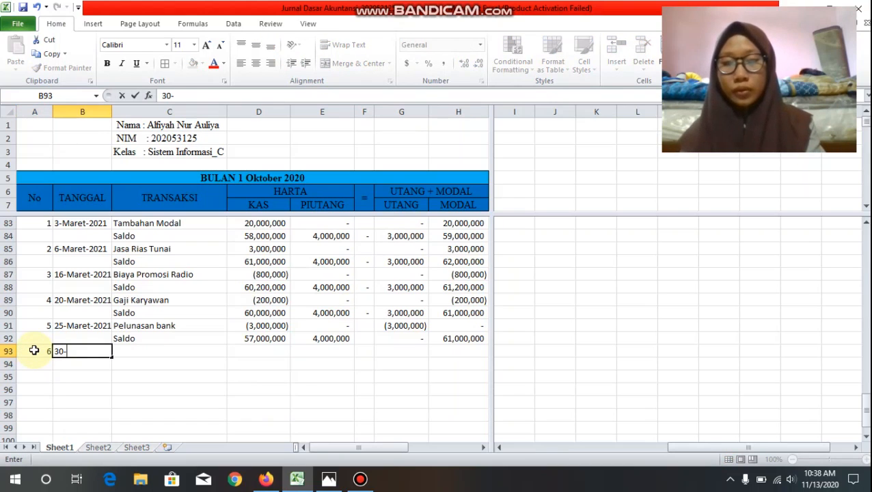
text(Maret-)
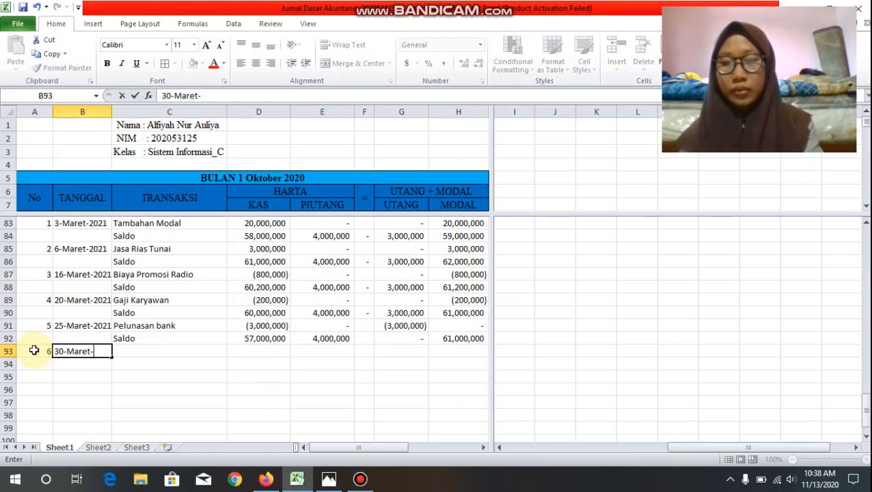
text(21)
key(Tab)
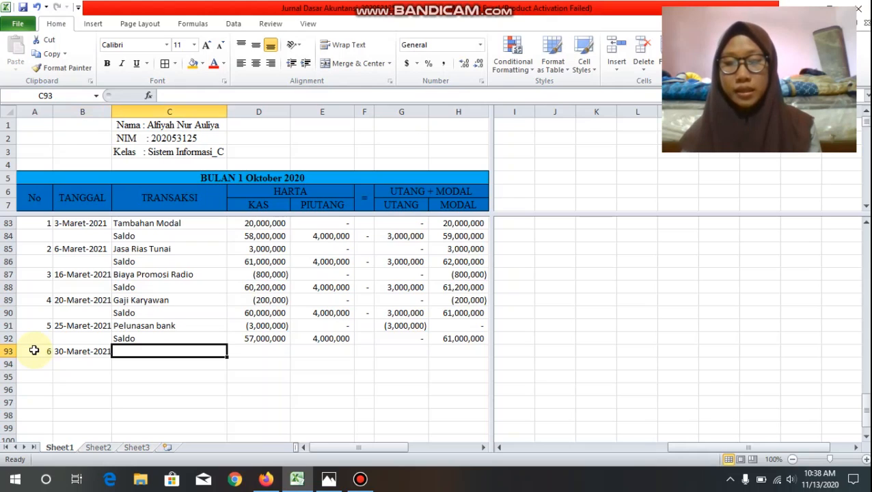
Step: Enter "Bayar Listri" as the transaction description in C93
text(Bayar)
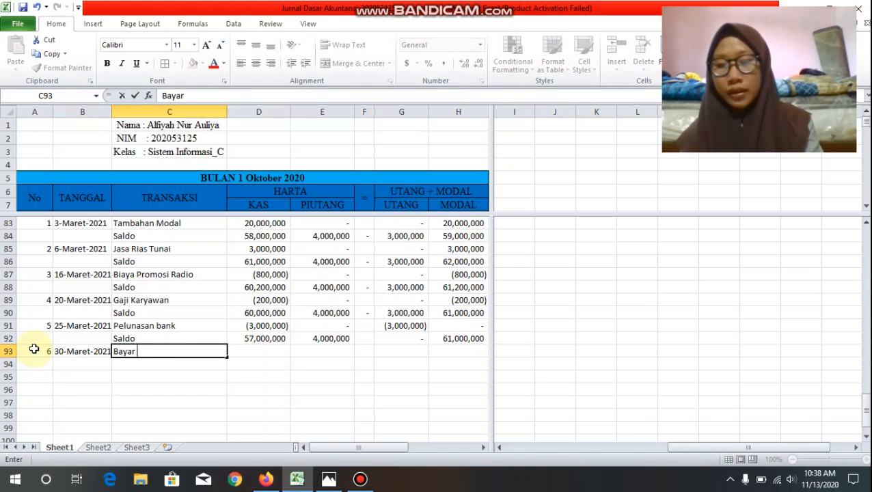
text( Listri)
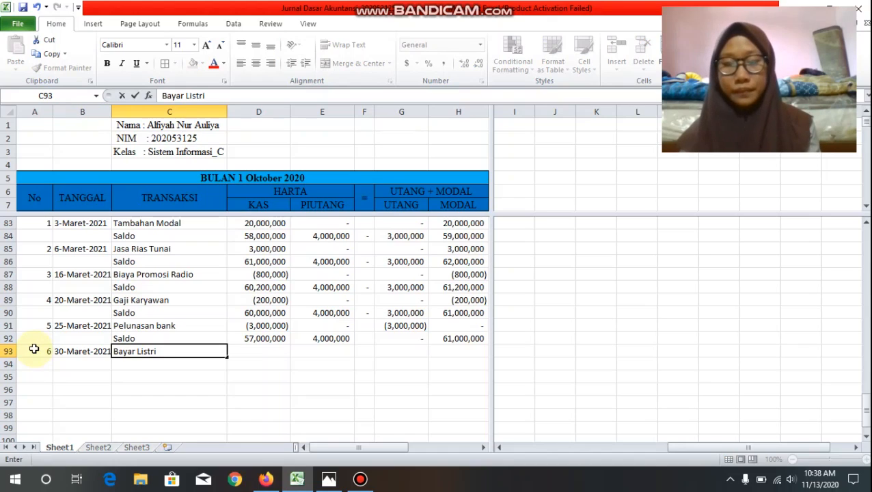
key(Tab)
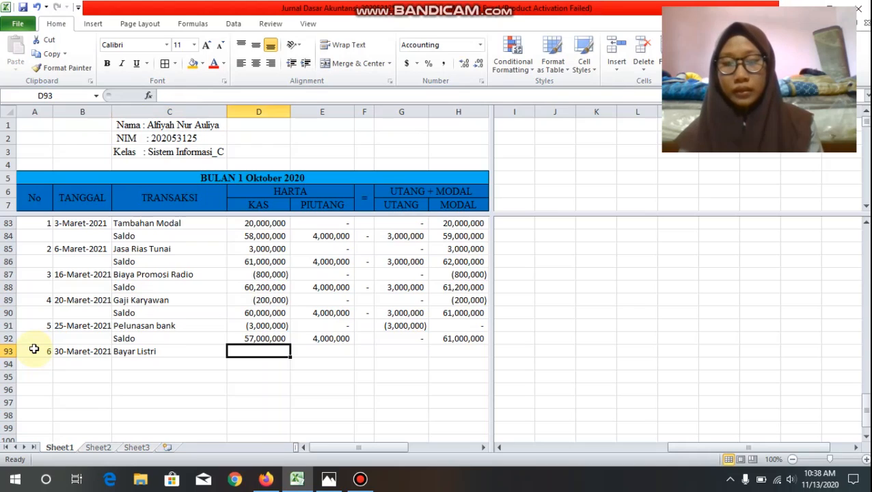
key(Left)
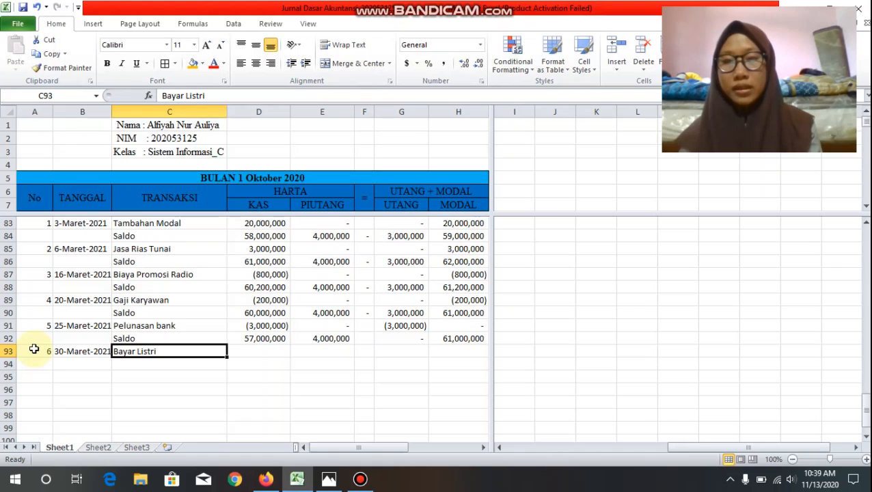
key(Tab)
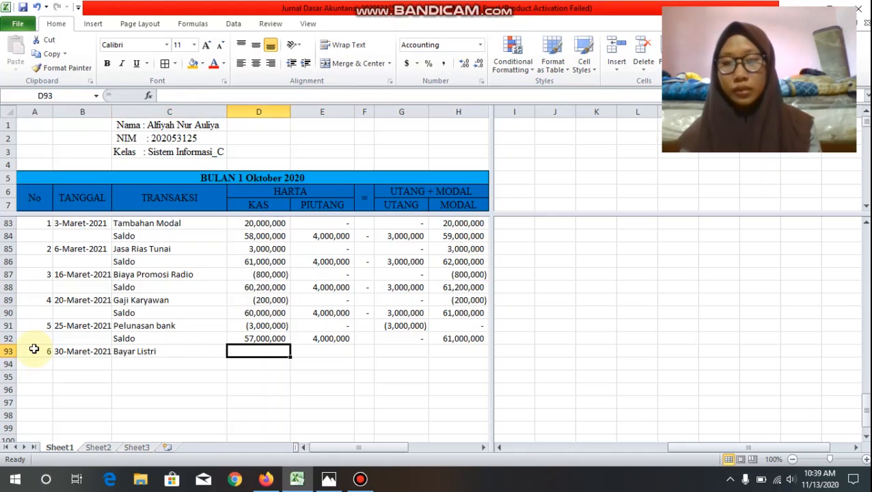
Step: Enter the row 93 amounts: Kas -1000000, Piutang 0, Utang 0 and Modal -1000000
text(1)
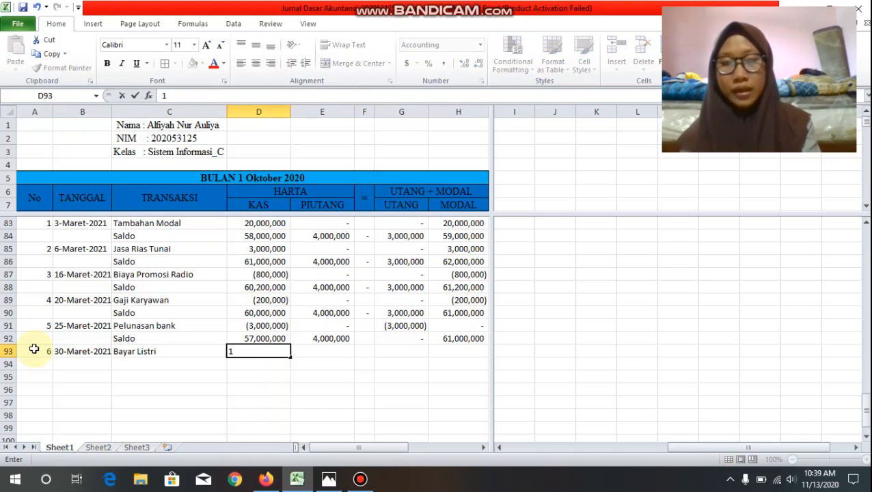
key(BackSpace)
text(-1000000)
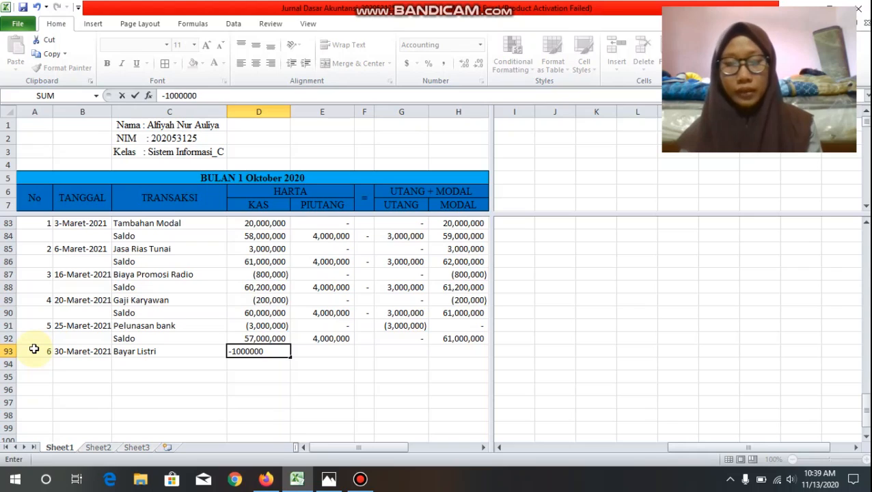
key(Tab)
text(0)
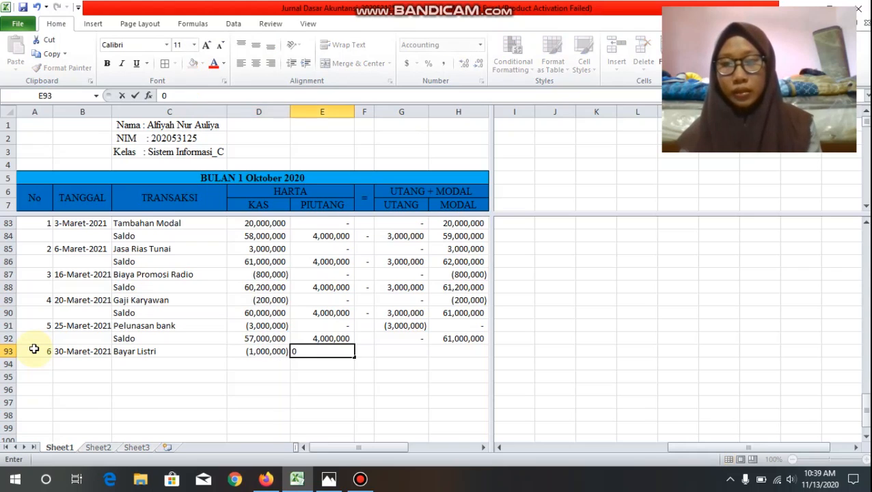
key(Tab)
key(Tab)
text(0)
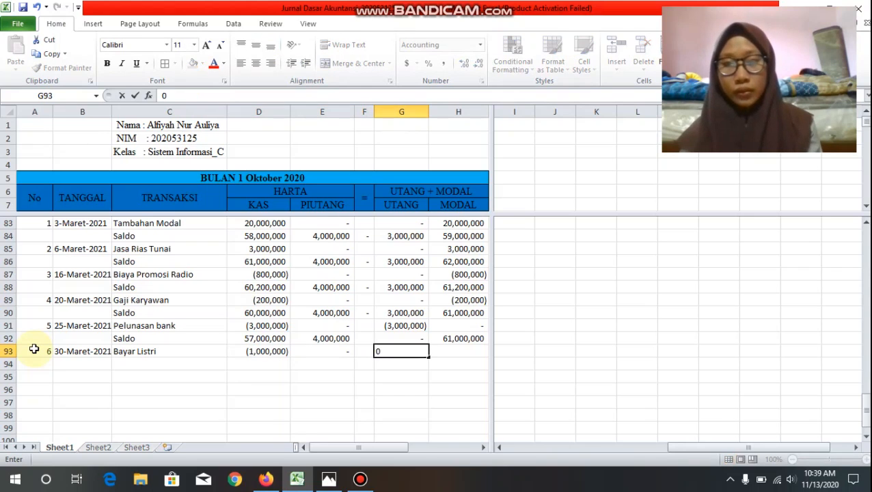
key(Tab)
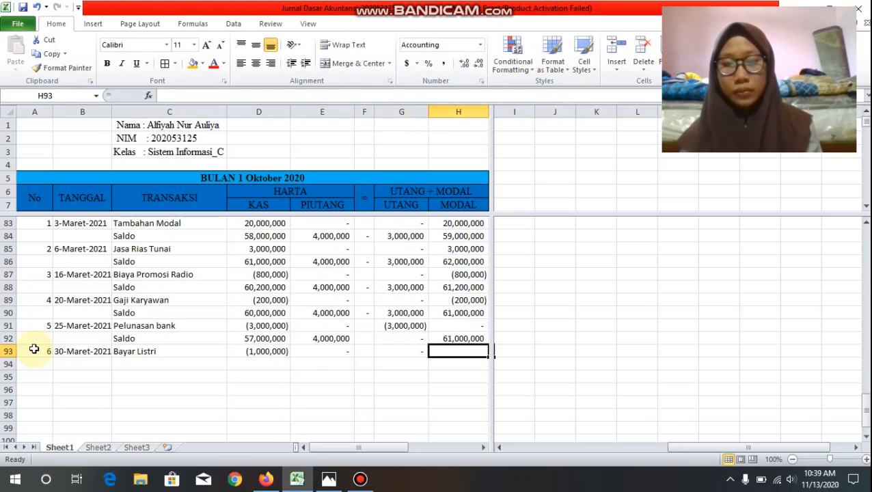
text(-1000)
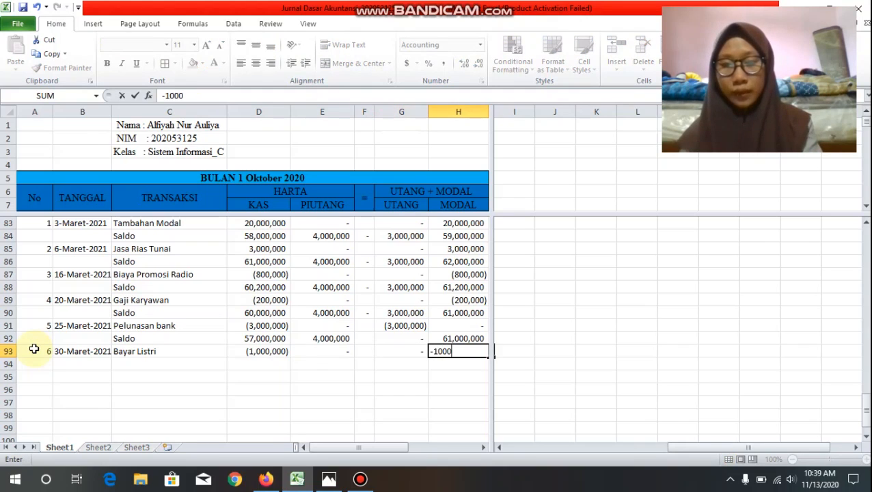
text(000)
Step: Add a Saldo row in row 94 and sum D92:D93 for its Kas balance in D94
click(127, 368)
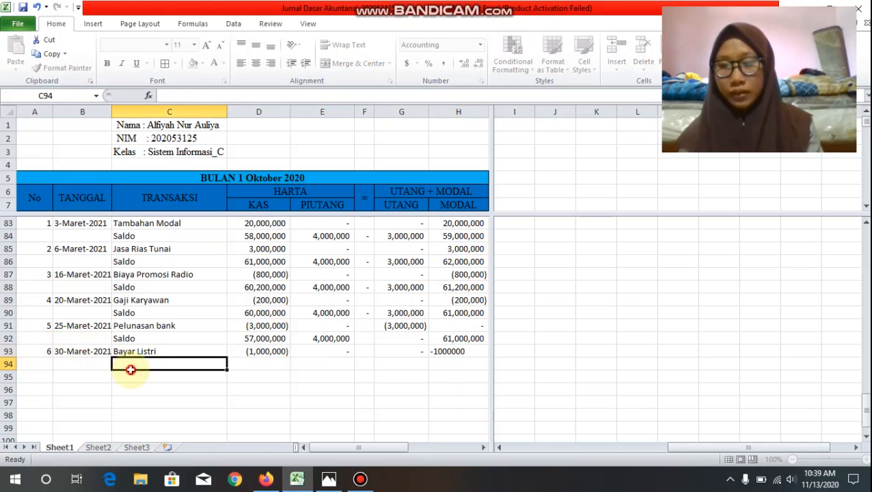
text(saldo)
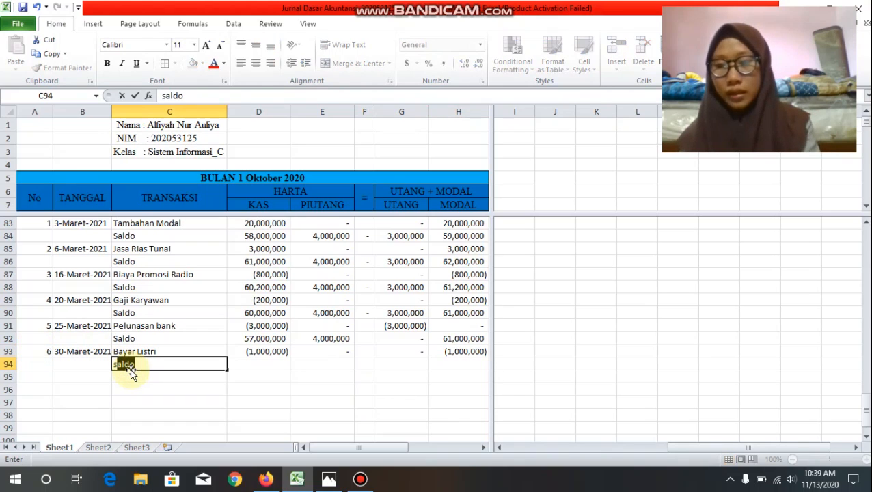
key(Tab)
text(=)
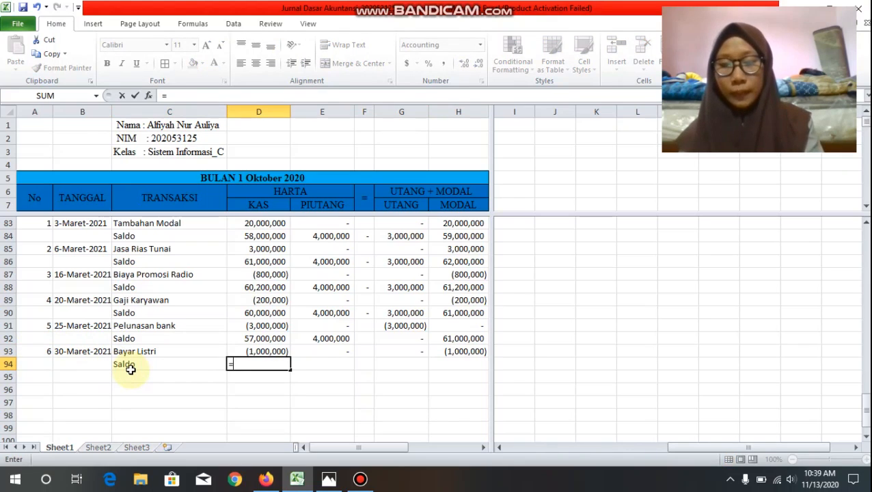
text(sum)
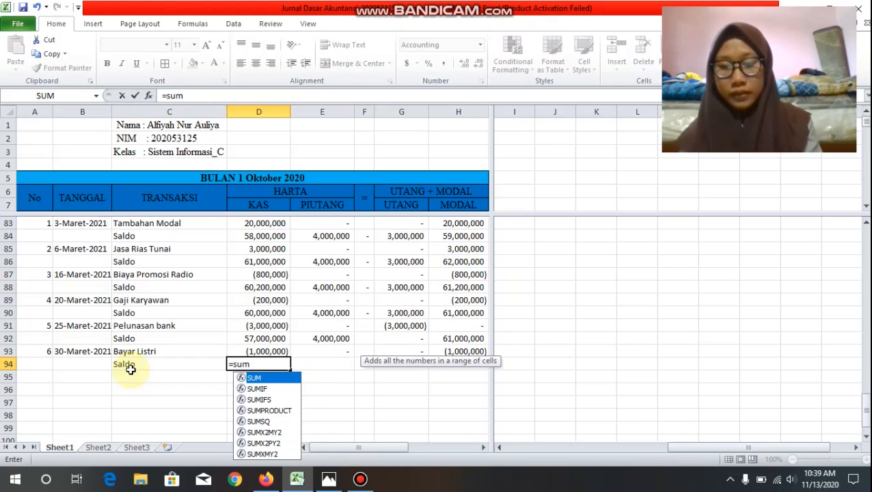
text(()
click(261, 340)
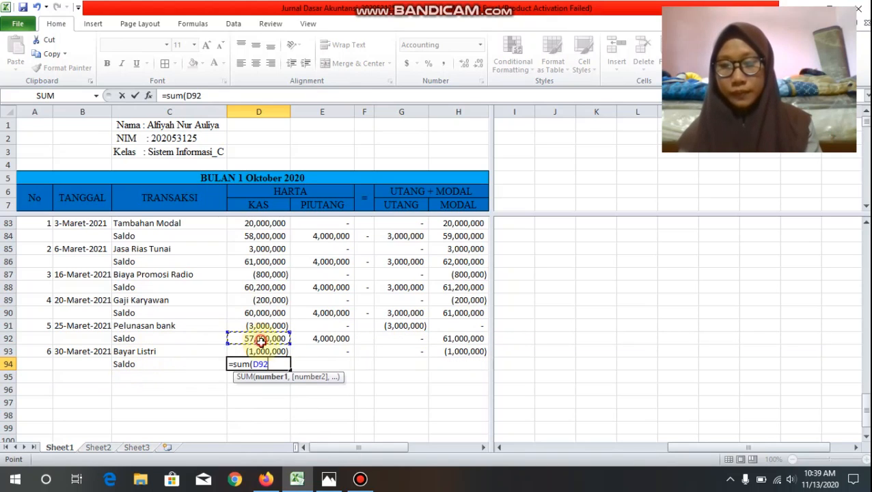
drag(262, 340, 262, 351)
text())
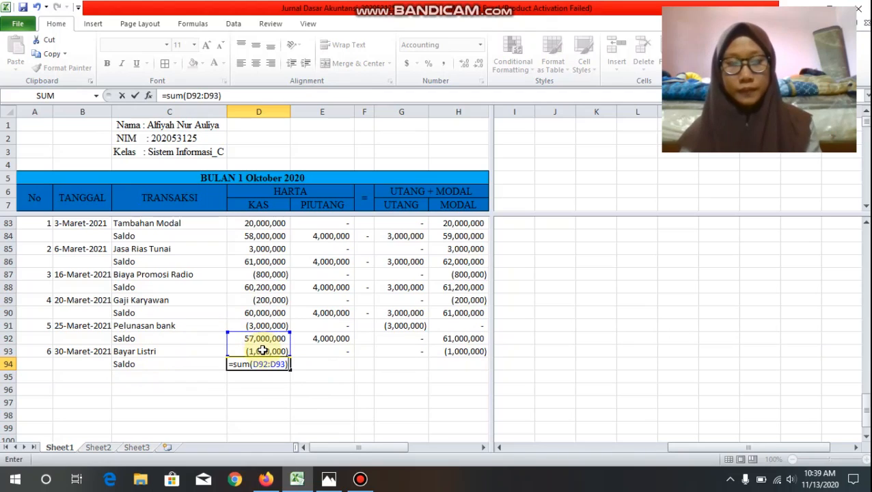
key(Return)
Step: Fill the Kas balance formula from D94 across the Saldo row to H94
click(264, 363)
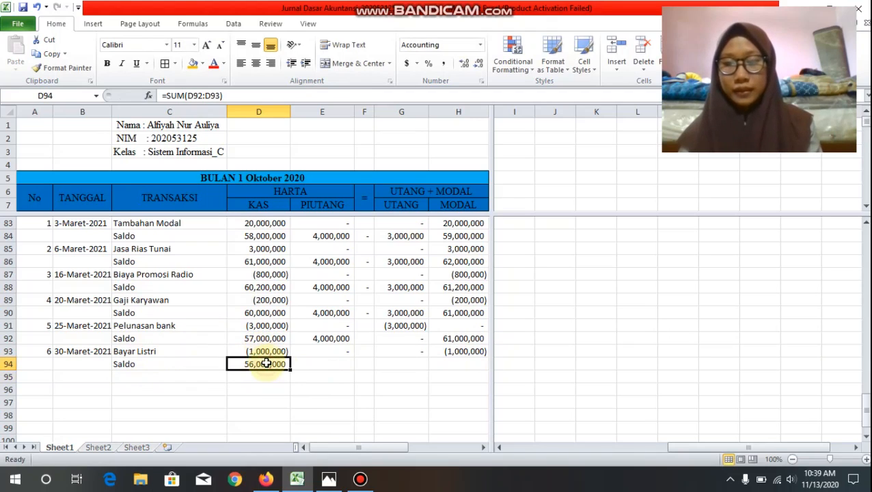
drag(291, 369, 474, 376)
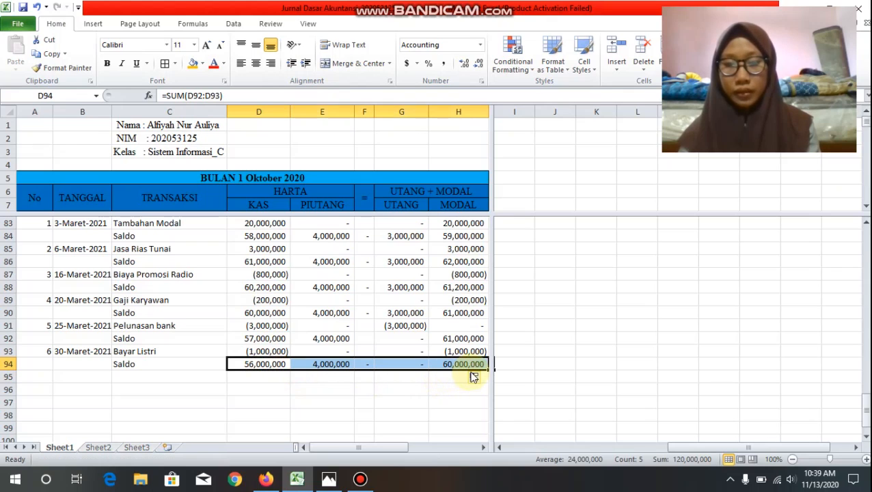
click(273, 394)
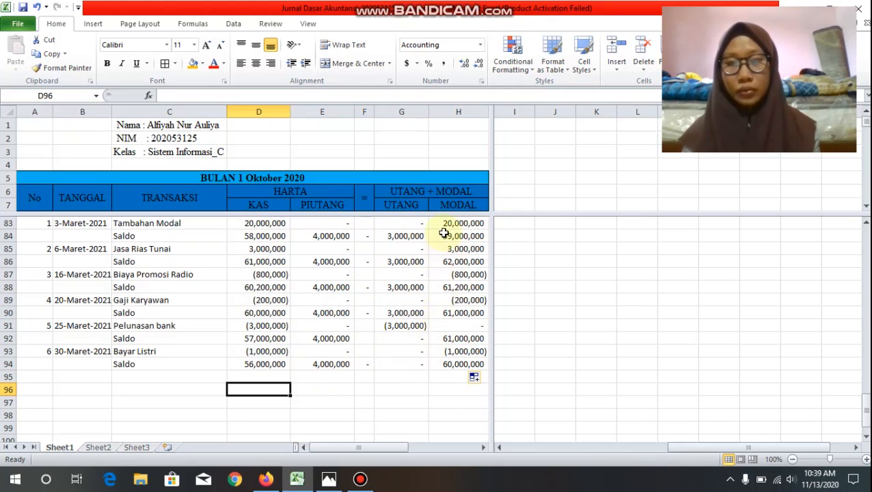
Step: Label the month-end balance row "Saldo Bulann6" in C95
click(157, 380)
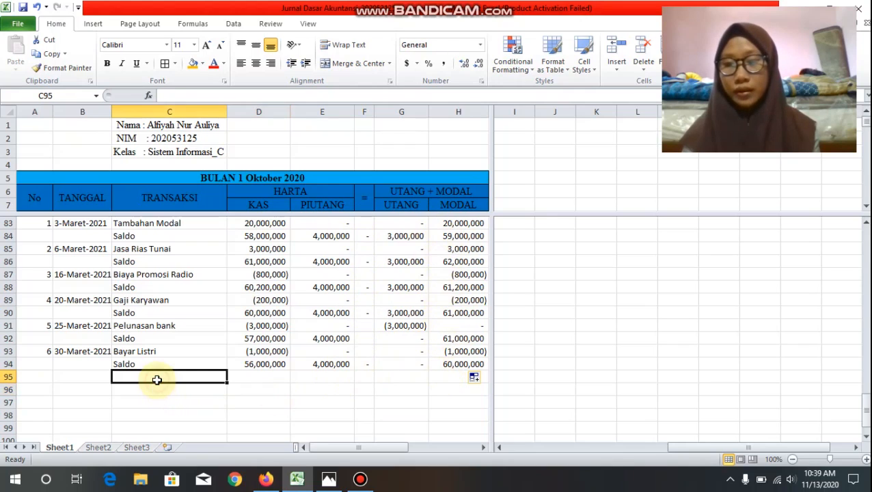
text(Saldo Bulan)
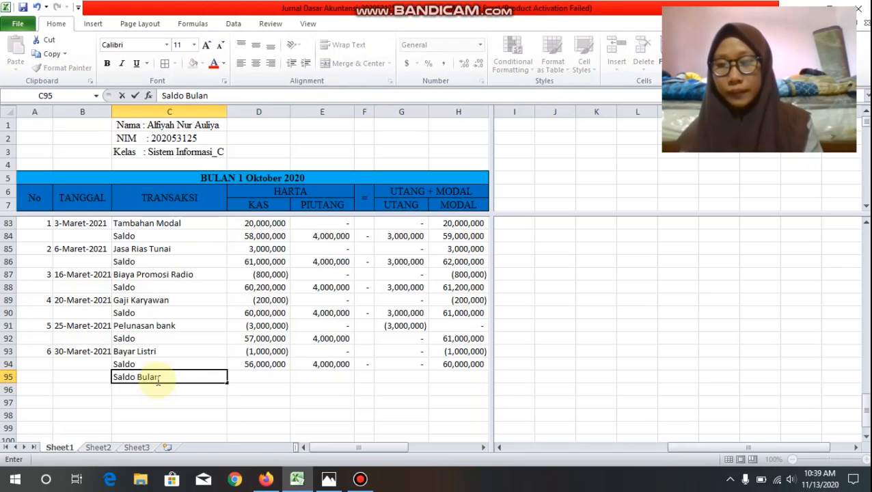
text(n)
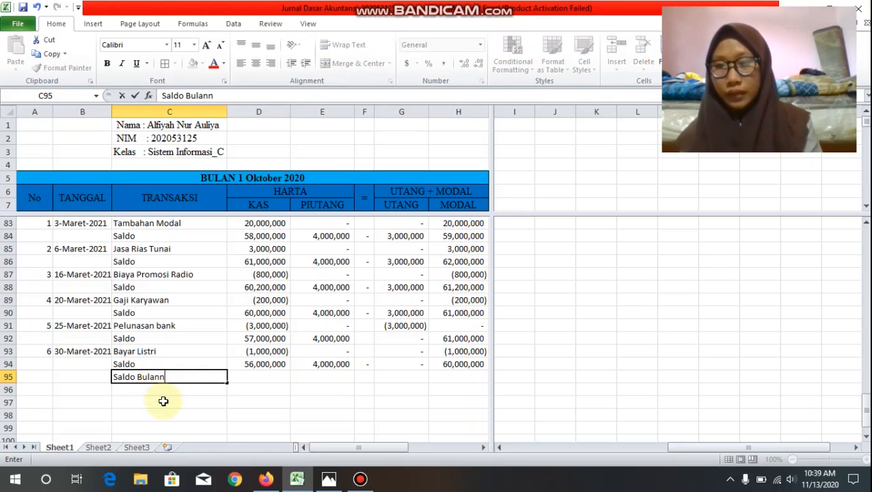
text(6)
key(Tab)
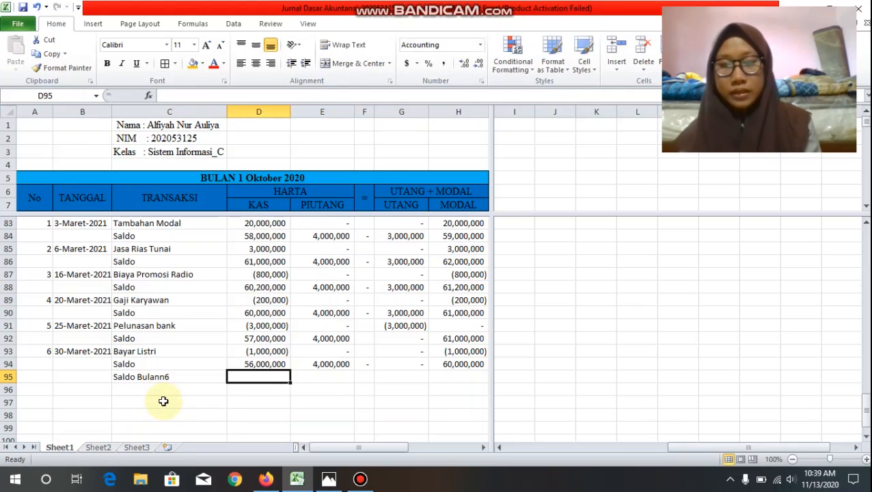
Step: Calculate the month-end Harta total in E95 with a SUM of D94:E94
key(Tab)
text(=sum)
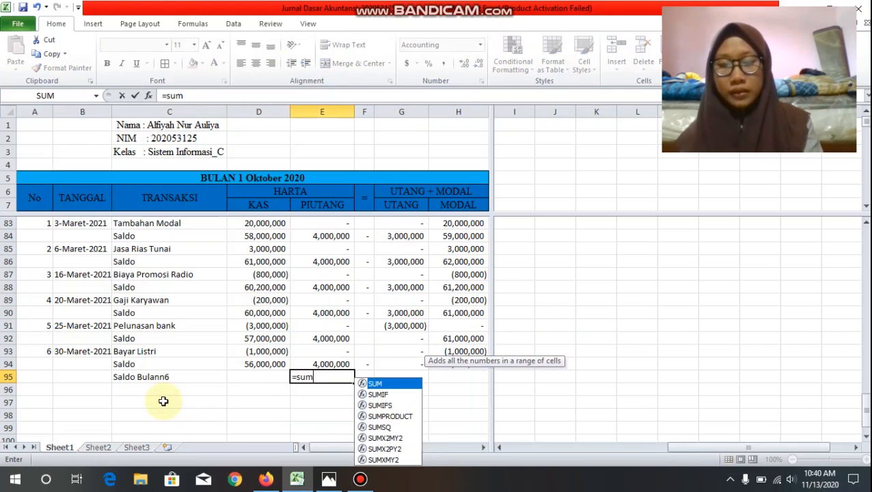
text(()
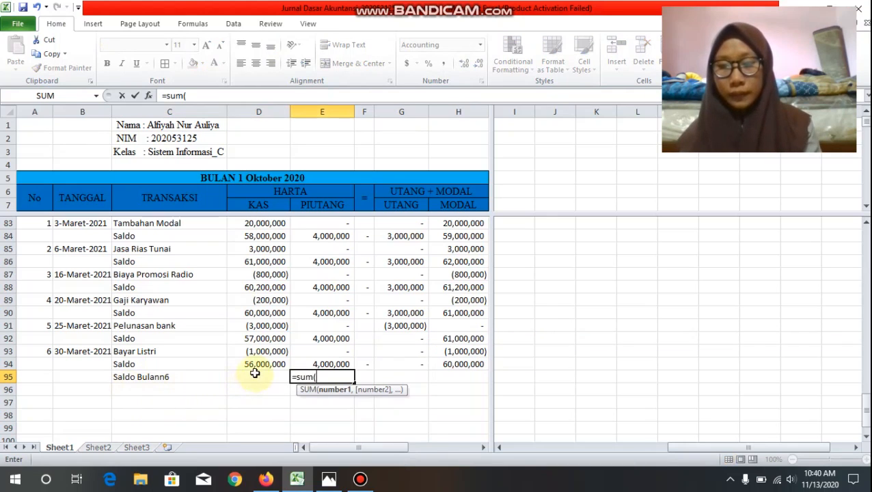
drag(260, 366, 313, 363)
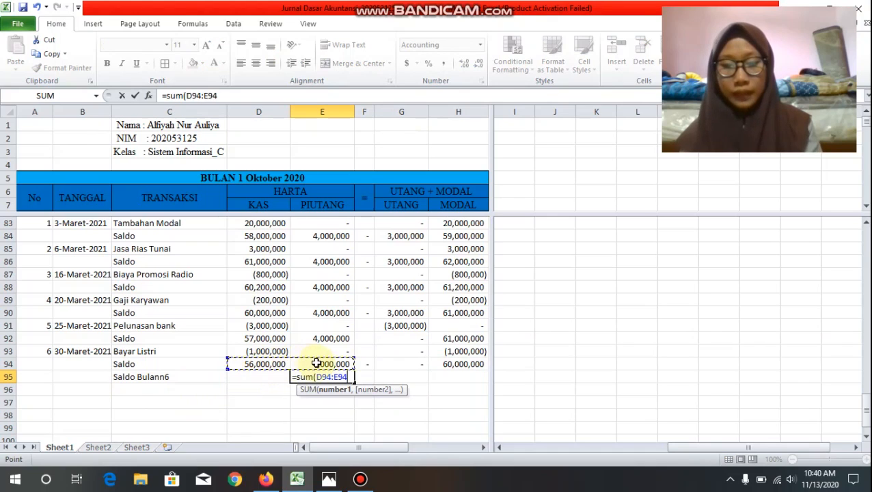
text())
key(Return)
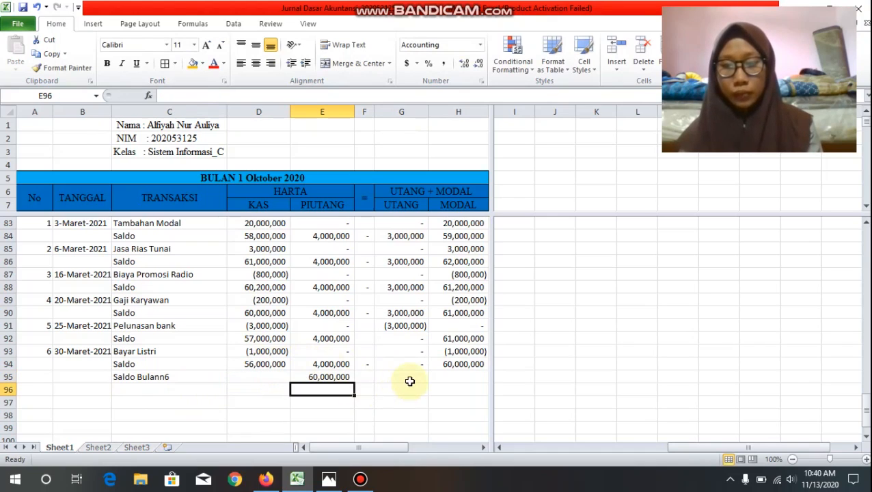
Step: Calculate the month-end Utang + Modal total in H95 with a SUM of G94:H94
click(455, 375)
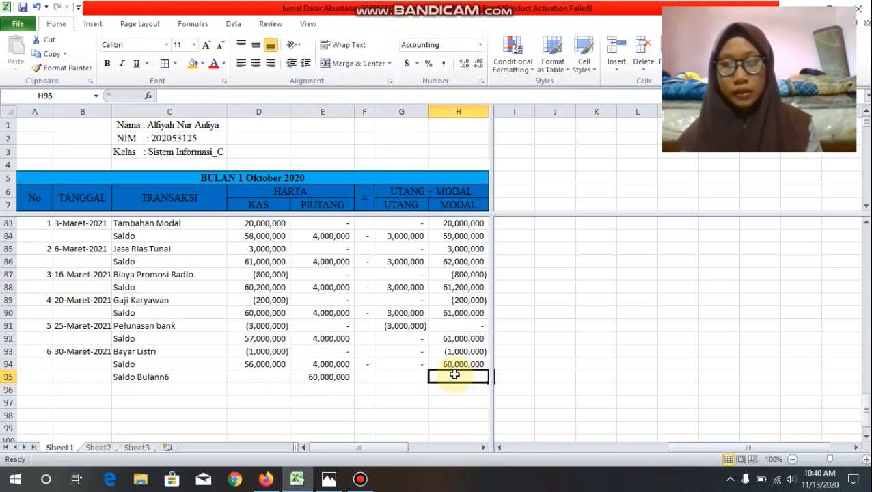
text(=s)
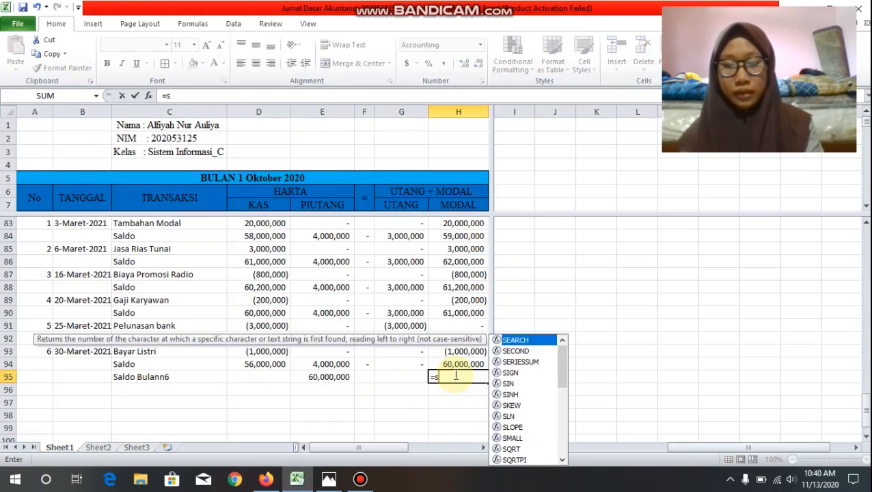
text(um()
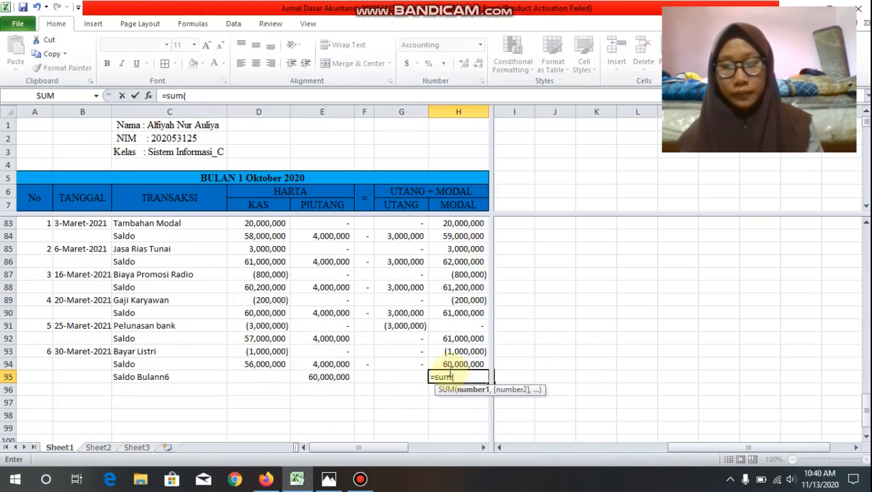
drag(422, 363, 455, 365)
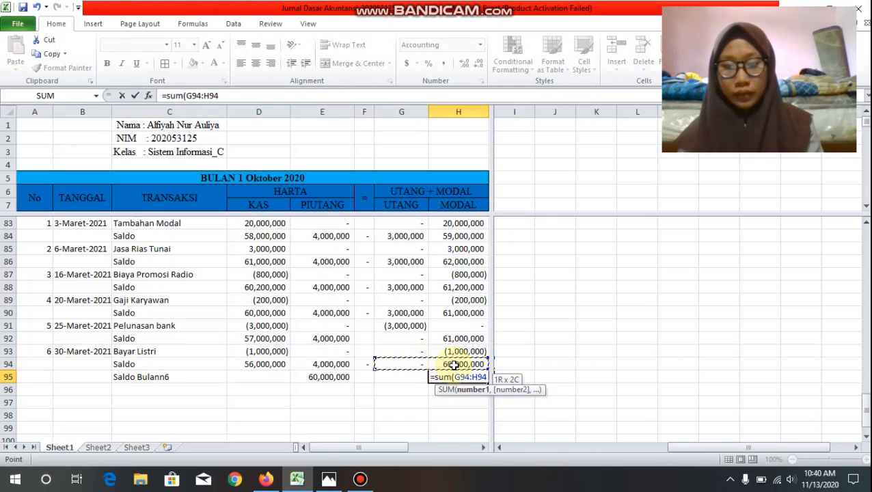
text())
key(Return)
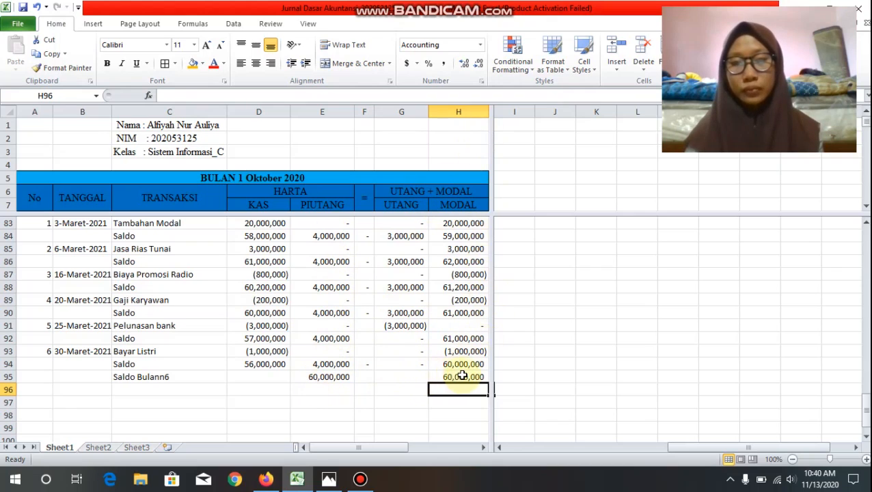
Step: Apply all borders to the whole Bulan 6 Maret 2021 section, A81:H95
scroll(392, 294, down, 1)
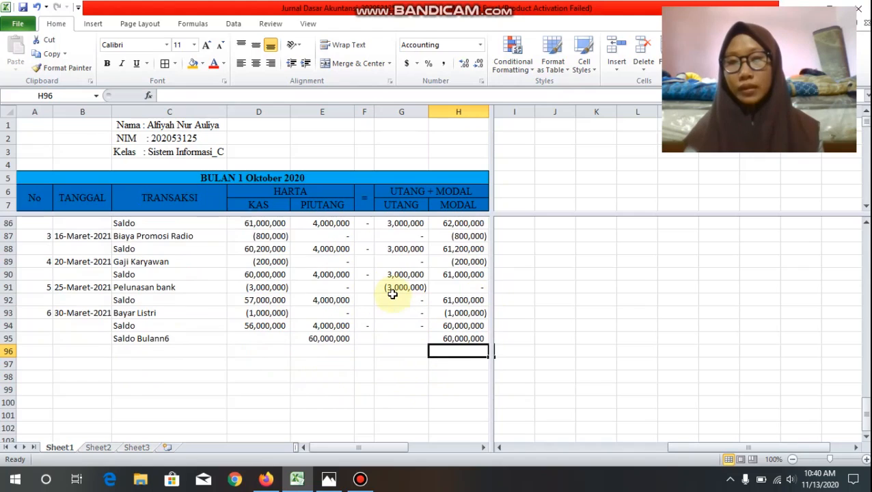
scroll(393, 294, up, 2)
scroll(393, 294, down, 1)
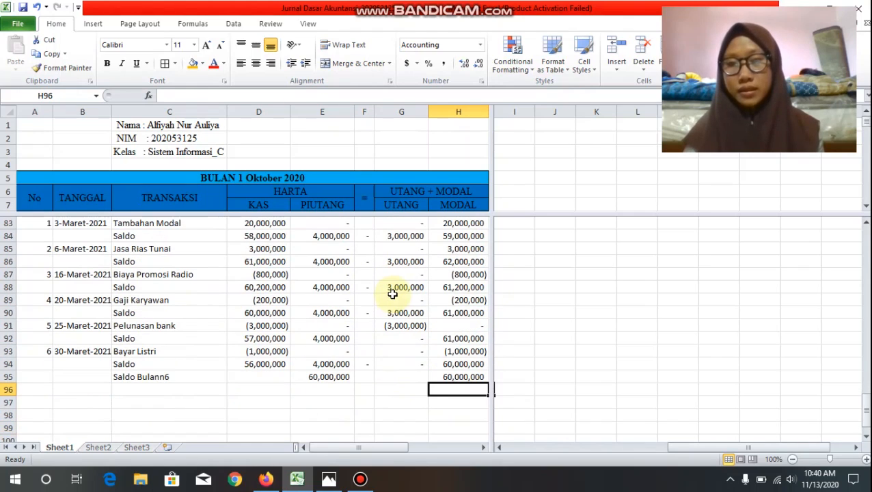
scroll(304, 268, up, 1)
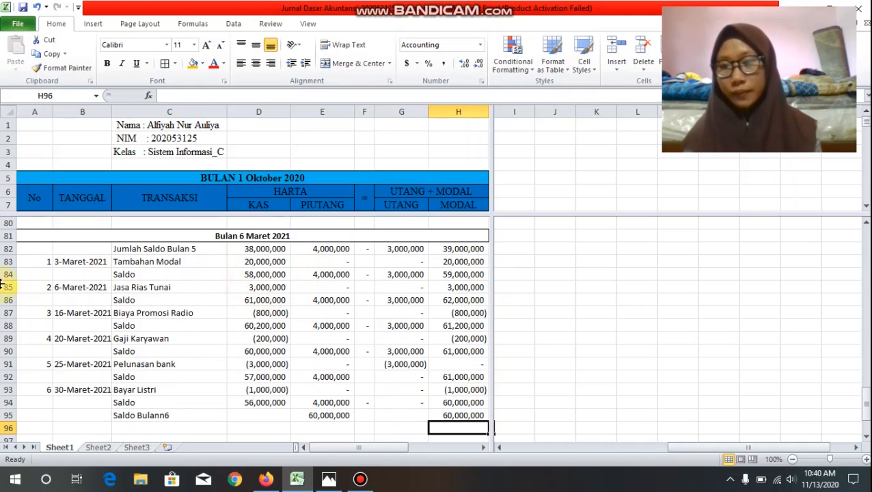
drag(41, 240, 143, 414)
click(147, 416)
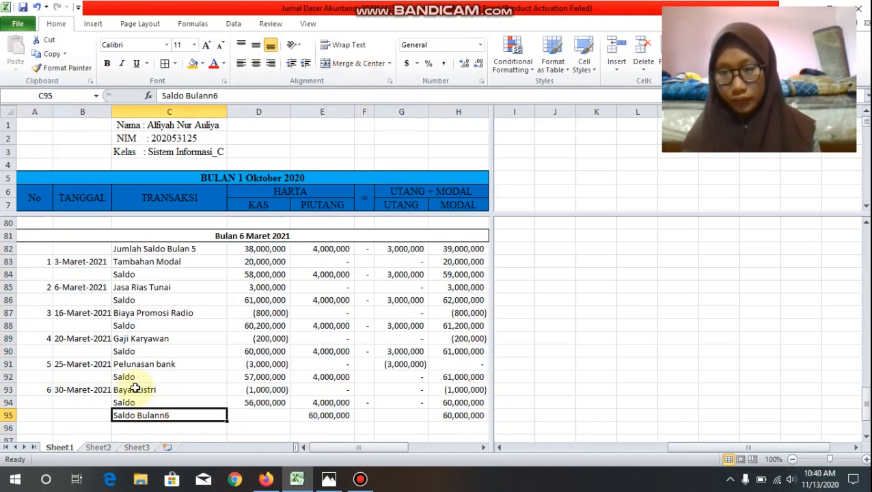
drag(108, 240, 123, 412)
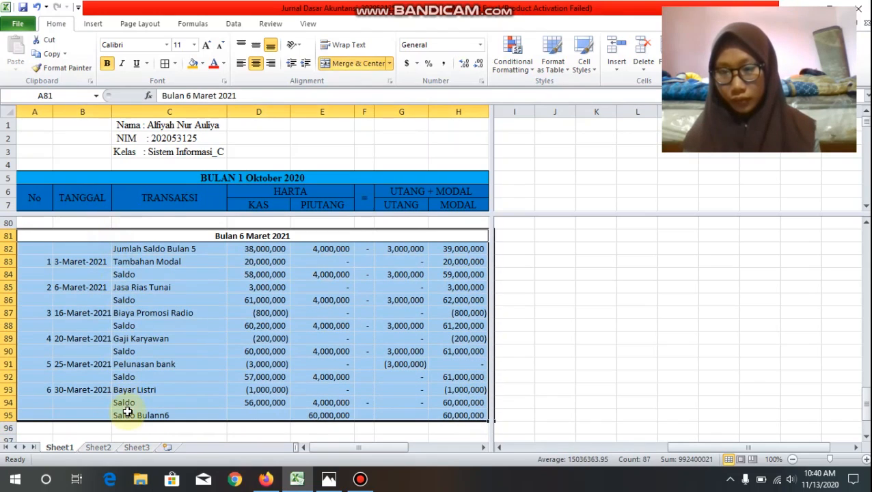
click(163, 63)
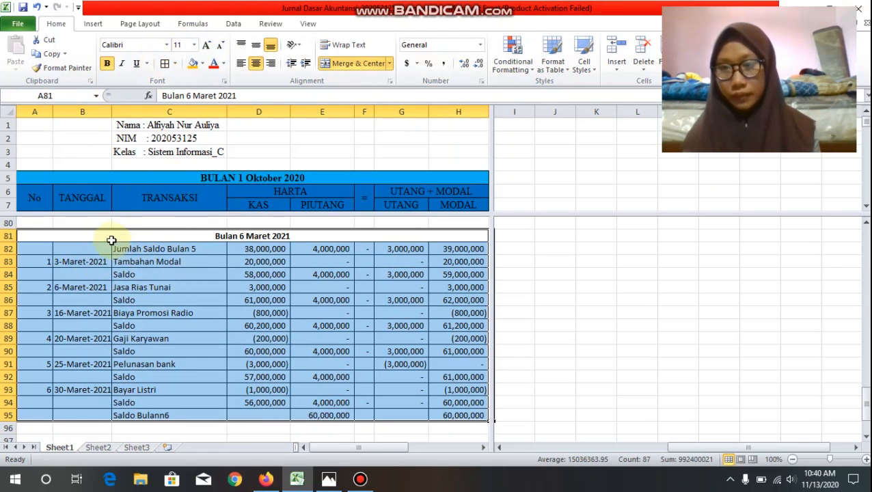
Step: Fill the "Bulan 6 Maret 2021" heading row with the standard dark red color
click(89, 235)
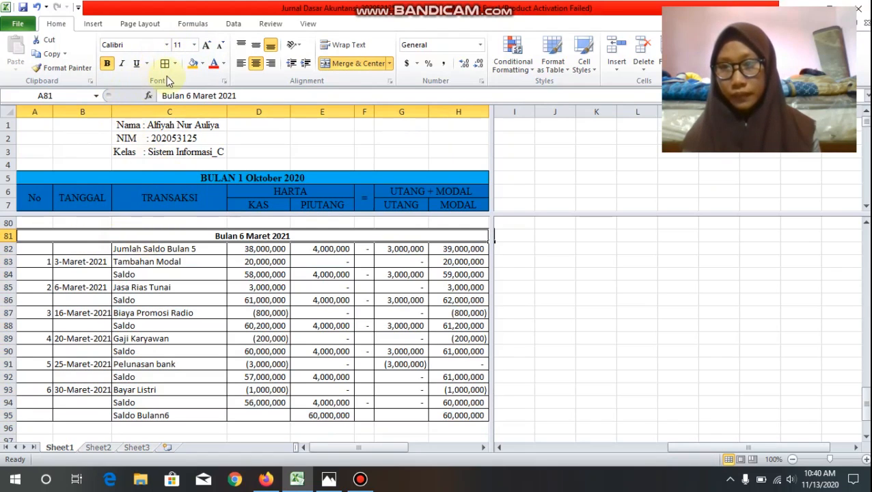
click(203, 63)
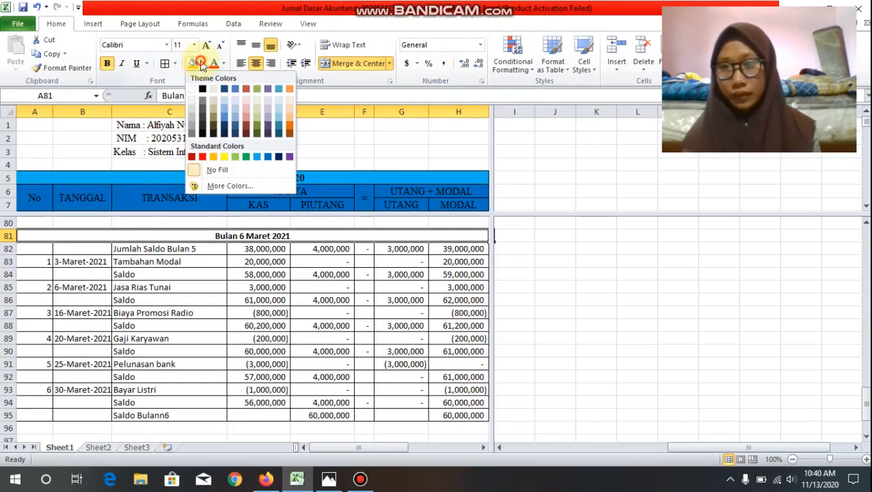
click(191, 159)
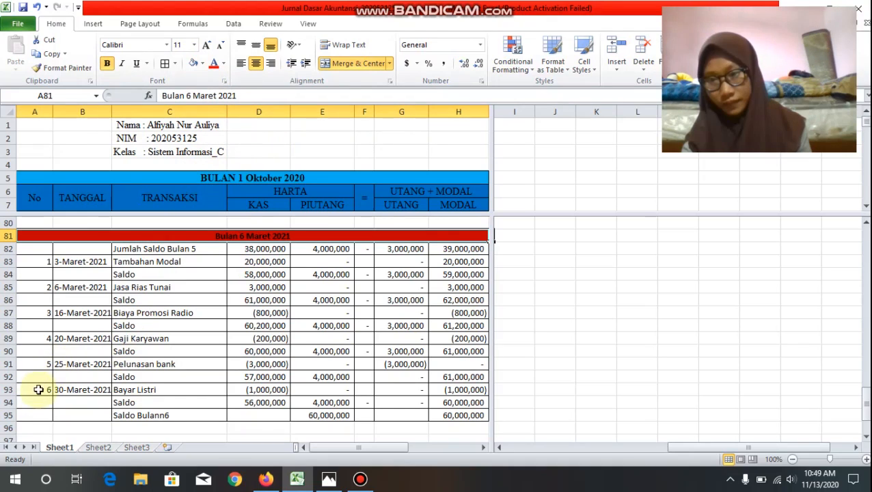
Step: Fill the final Saldo row, A94:H94, with the standard red color
drag(33, 401, 455, 398)
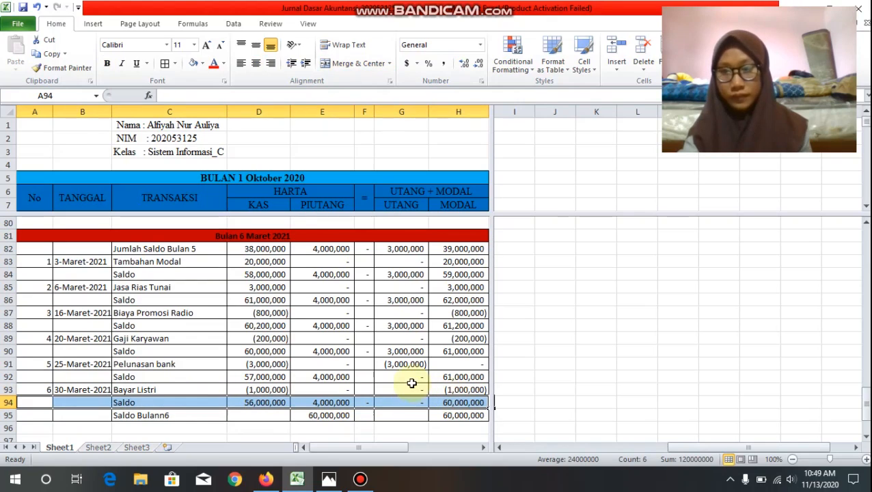
click(203, 62)
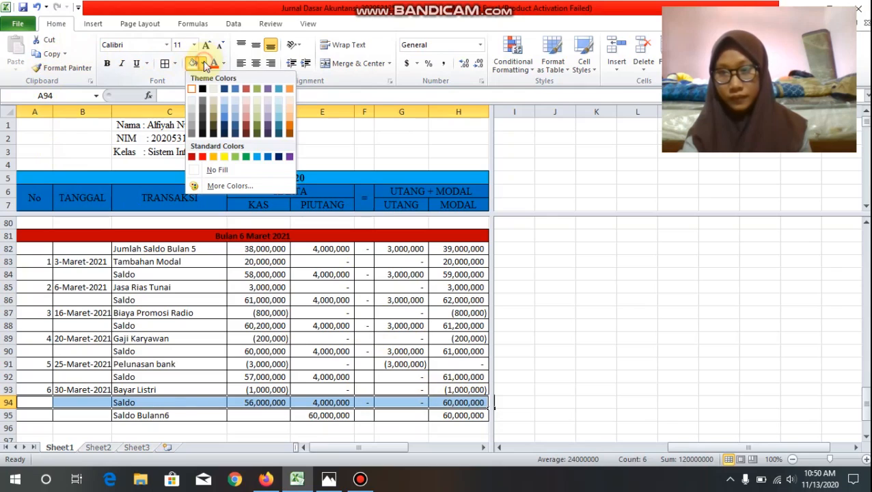
click(202, 158)
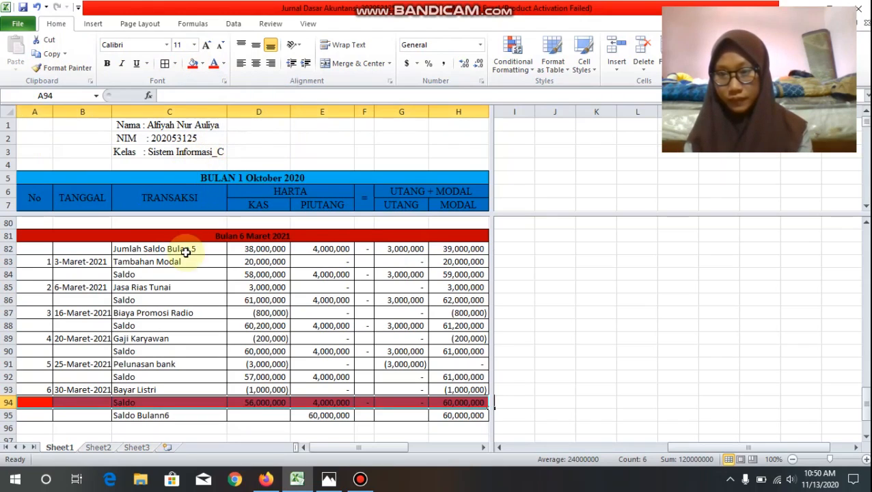
Step: Fill the month-end balance row, A95:H95, with the standard orange color
click(44, 417)
drag(44, 417, 452, 415)
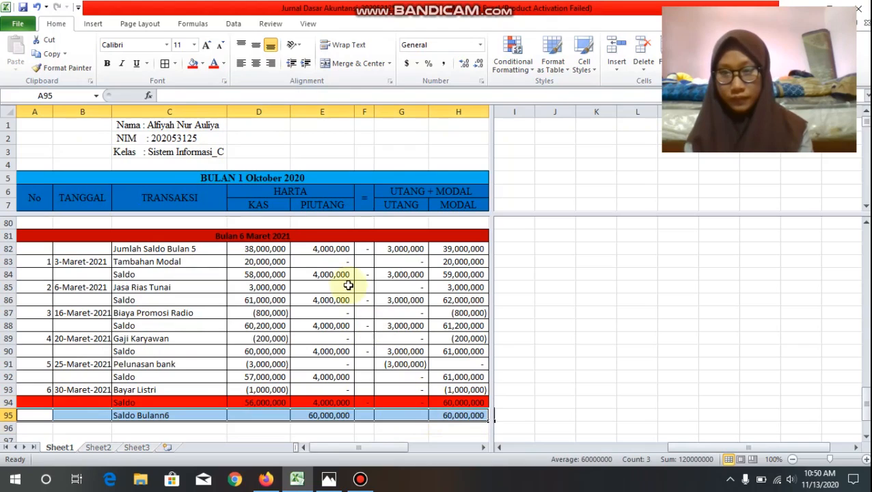
click(203, 68)
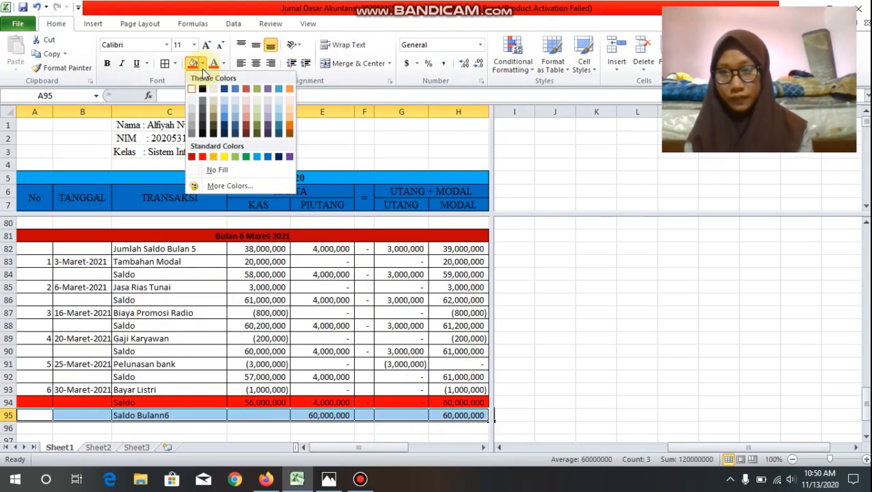
click(215, 157)
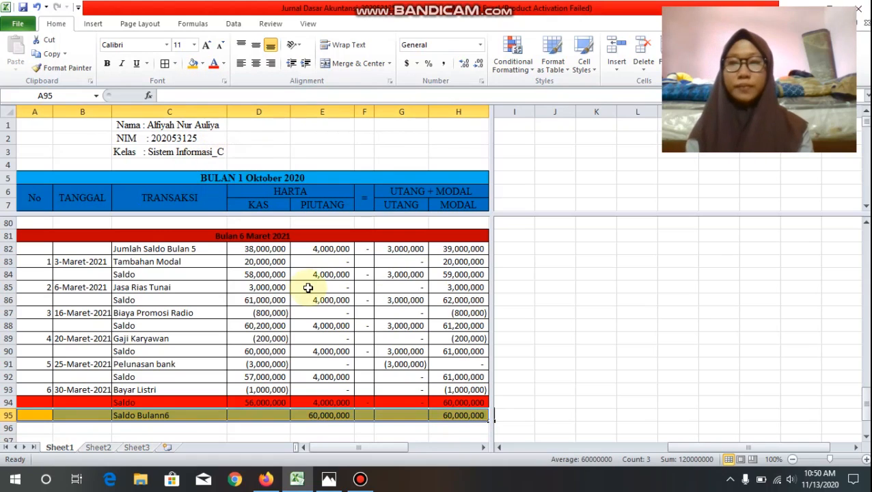
Step: Center the transaction numbers in A82:A93 and the dates in B82:B93
click(462, 265)
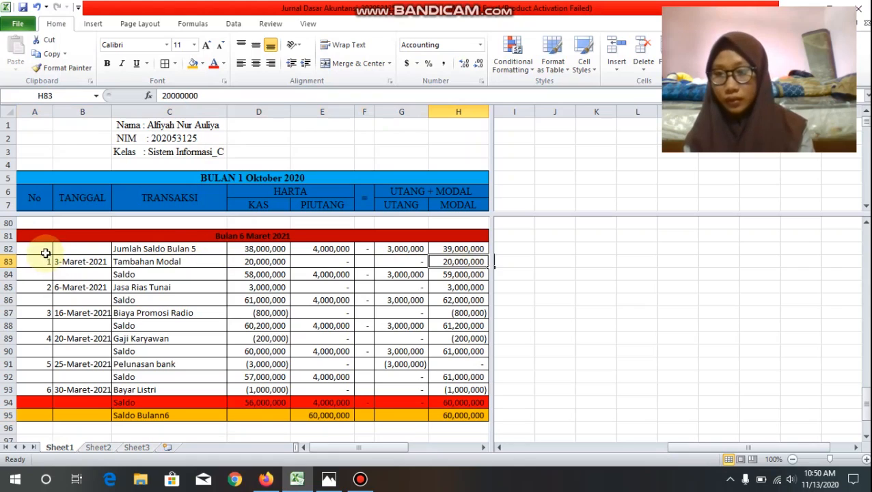
drag(43, 252, 49, 385)
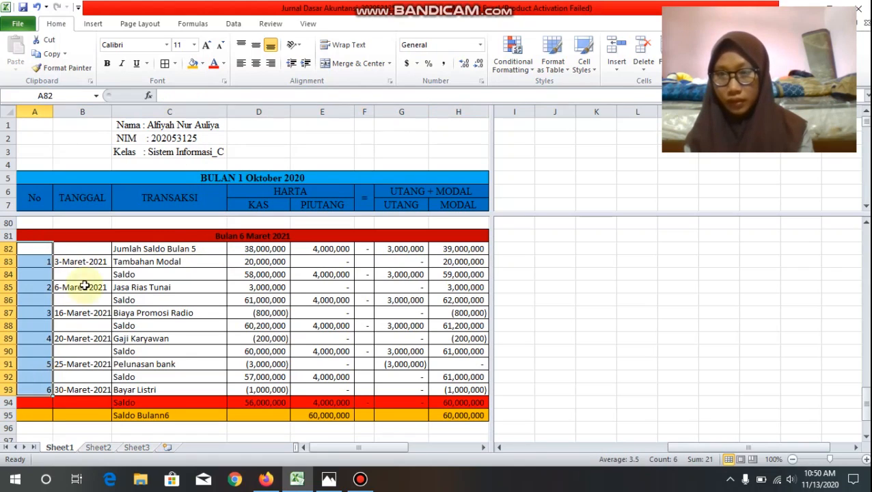
click(255, 63)
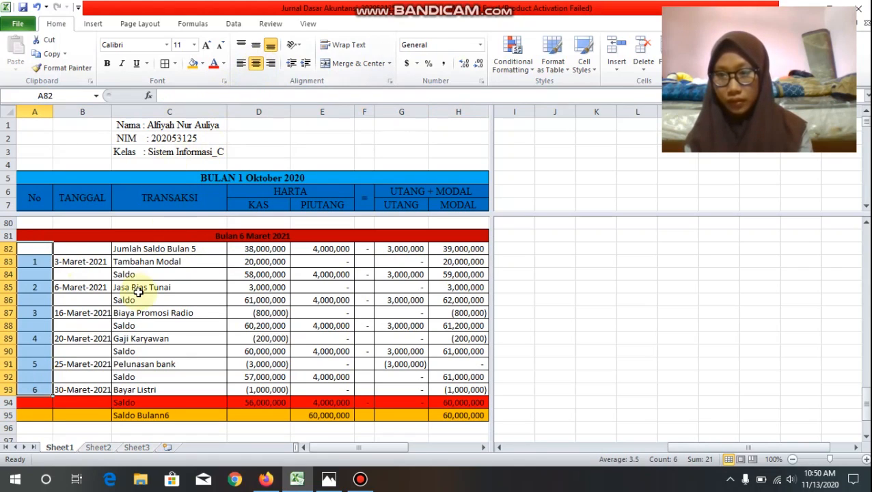
drag(102, 252, 97, 388)
click(255, 63)
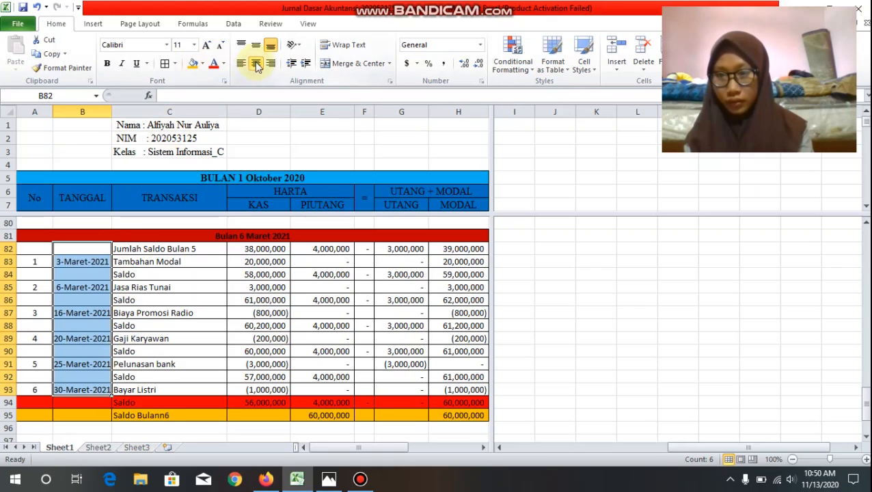
Step: Clear the dash-producing formulas from the "=" column in F82, F84, F86, F88, F90 and F94
click(369, 250)
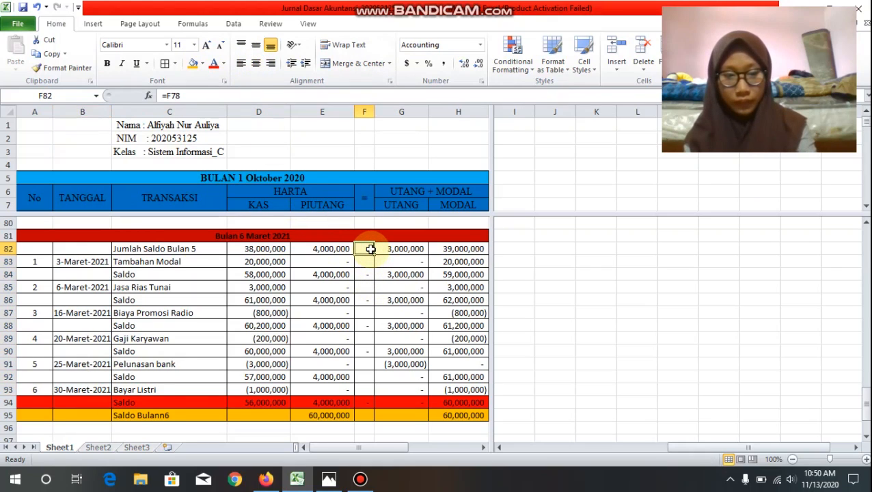
key(Down)
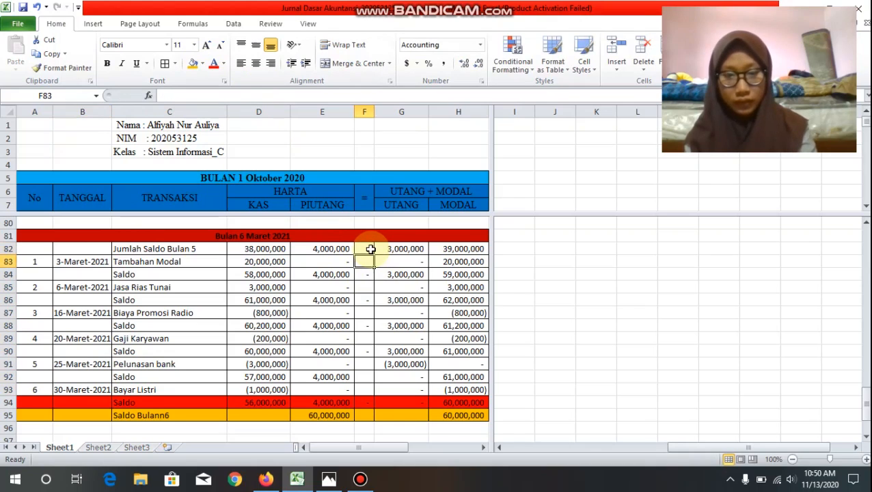
key(Down)
key(F2)
key(Return)
key(Down)
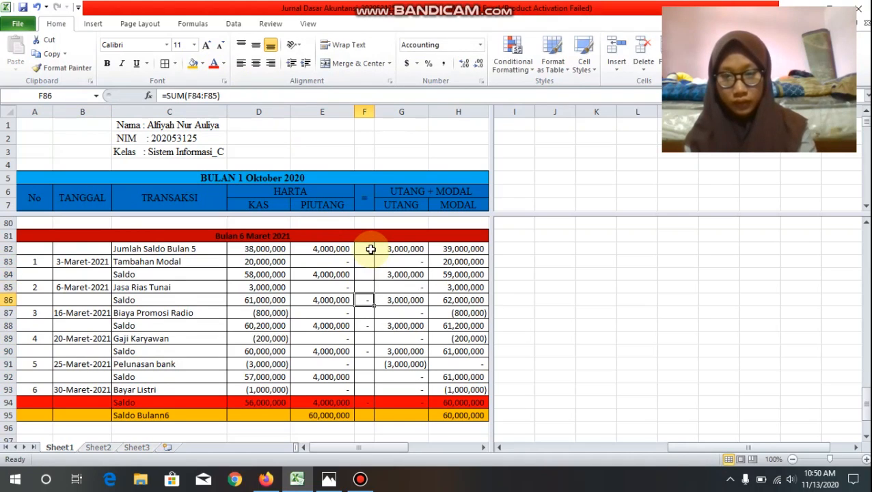
key(Down)
key(Down)
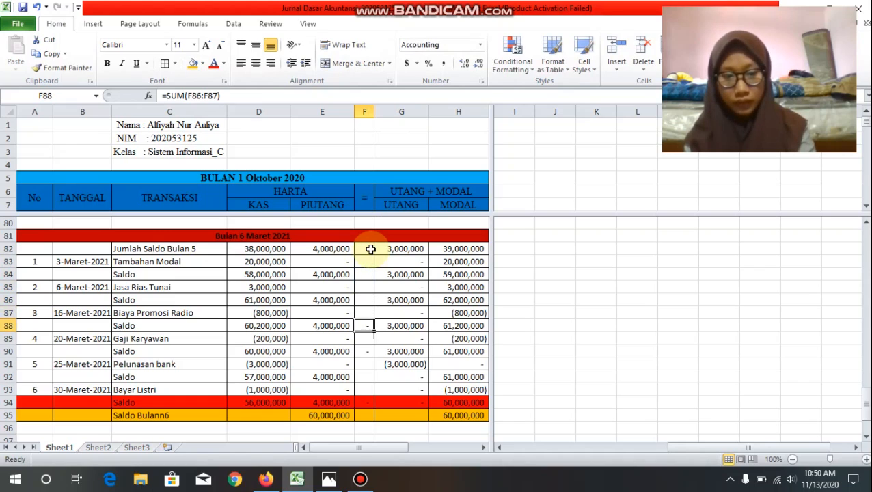
key(F2)
key(Return)
key(Down)
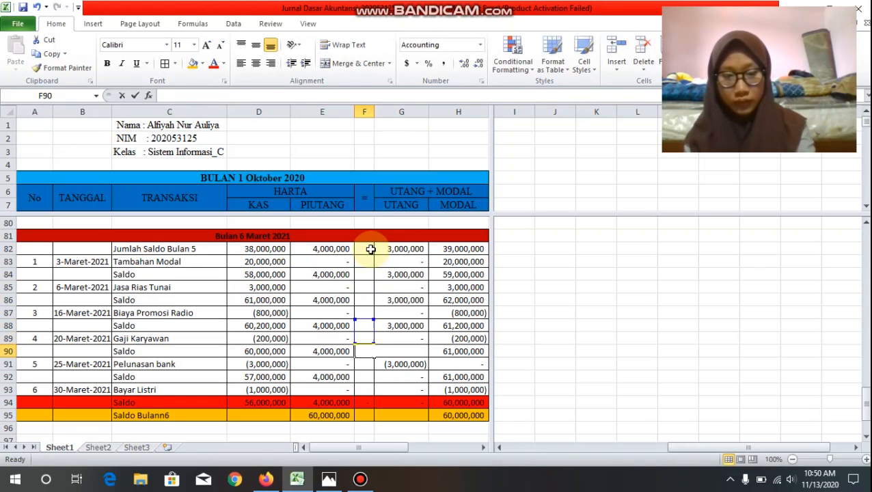
key(F2)
key(Return)
key(Down)
key(Down)
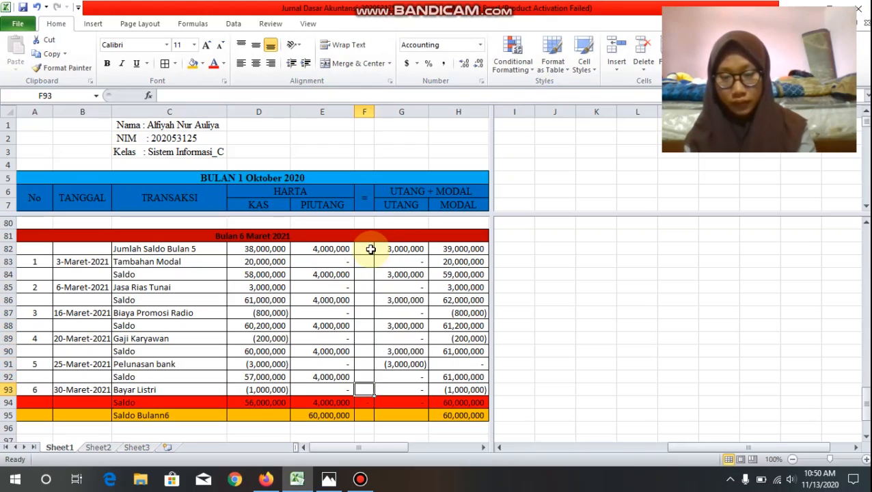
key(Down)
key(F2)
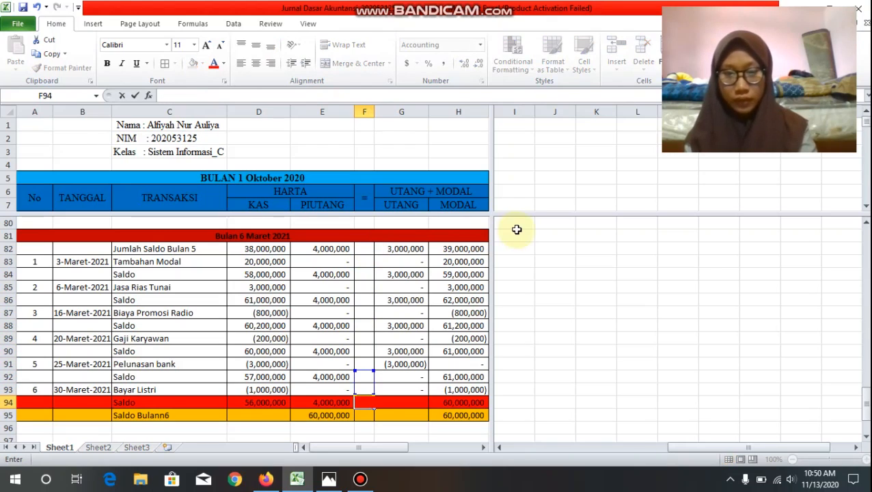
Step: Review the March 2021 section against the formatting of the earlier month sections above it
scroll(477, 277, down, 2)
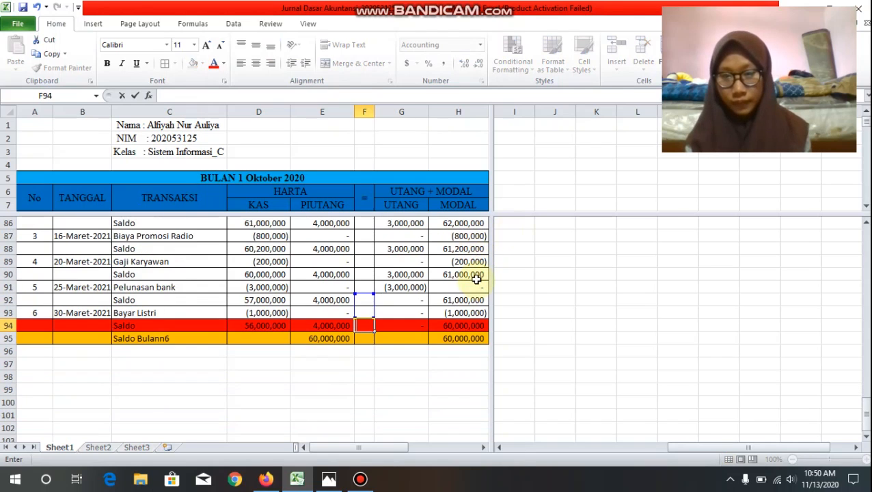
scroll(474, 283, down, 2)
scroll(454, 288, up, 10)
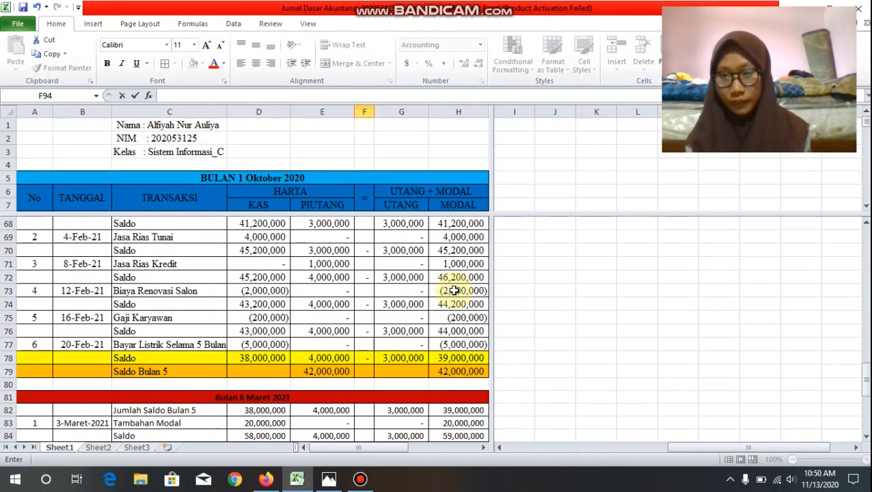
scroll(454, 288, down, 10)
scroll(390, 325, down, 1)
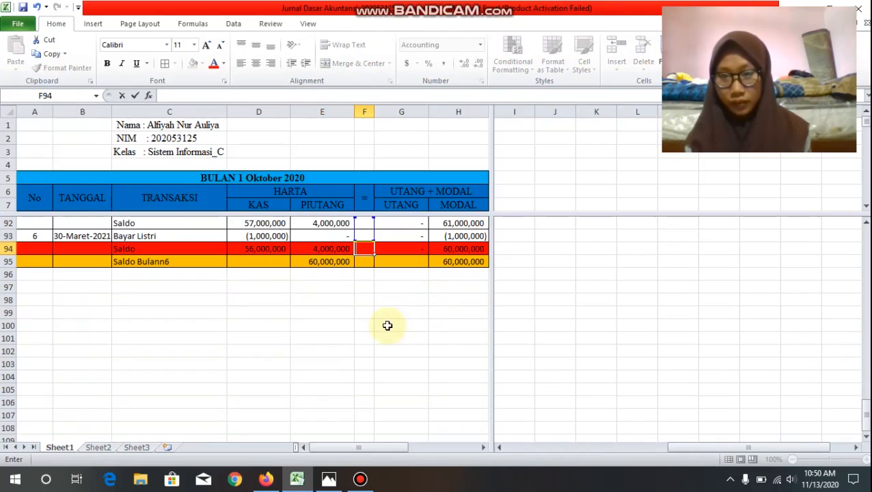
click(384, 311)
scroll(385, 310, up, 6)
scroll(385, 310, up, 20)
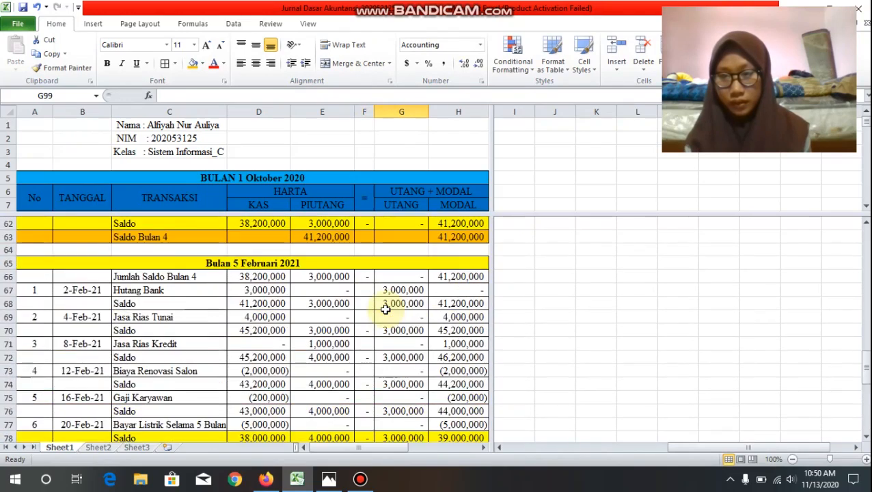
Step: Review the journal month by month from October 2020 through March 2021, checking each month's transactions and closing balances
scroll(385, 310, up, 2)
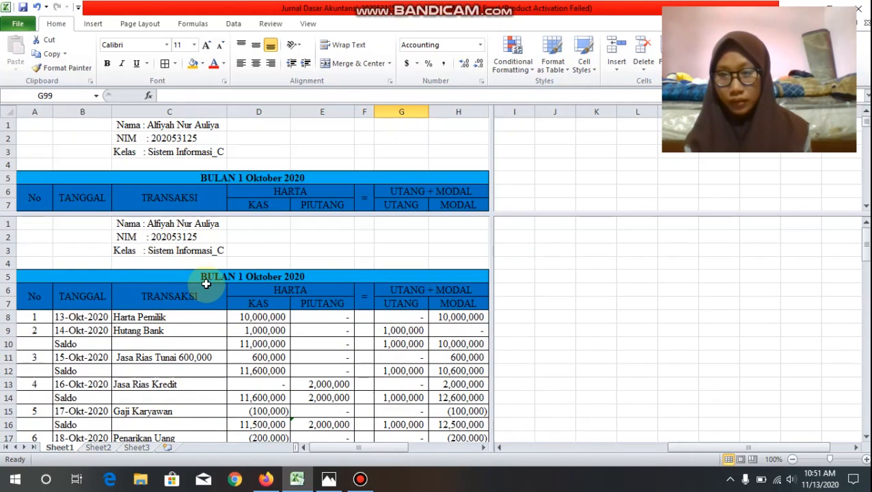
scroll(266, 287, down, 3)
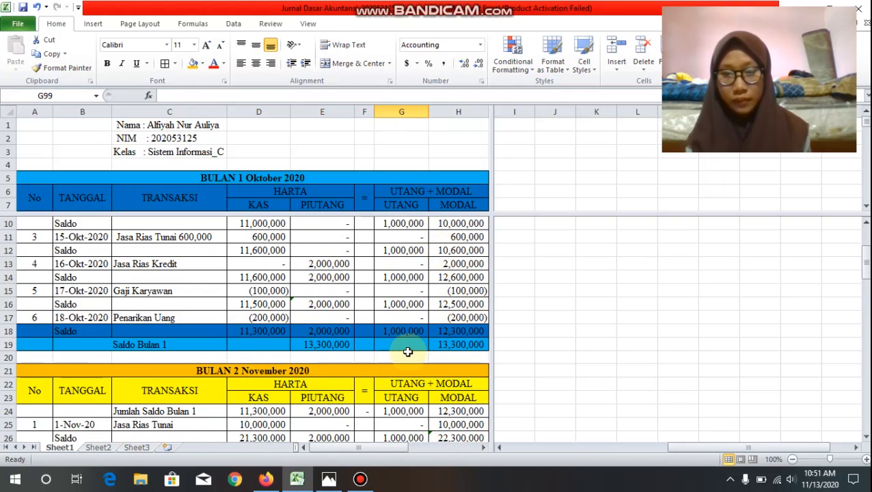
scroll(408, 352, down, 5)
scroll(351, 321, up, 3)
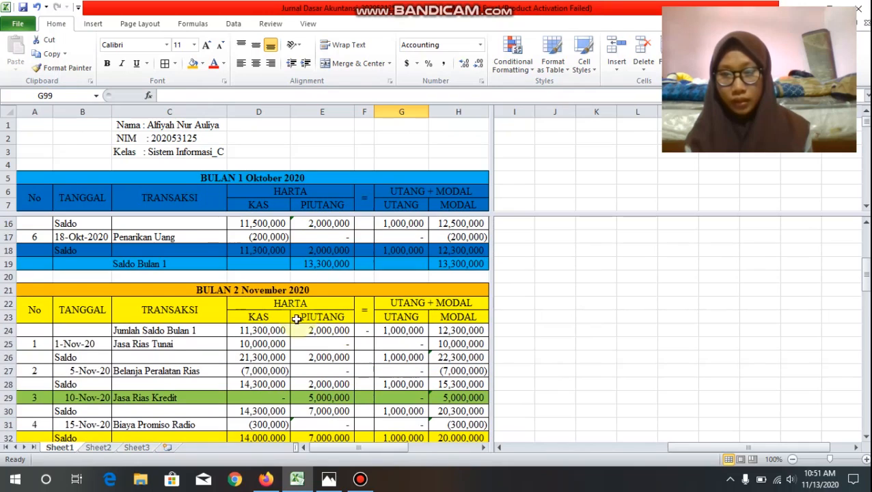
scroll(311, 326, down, 1)
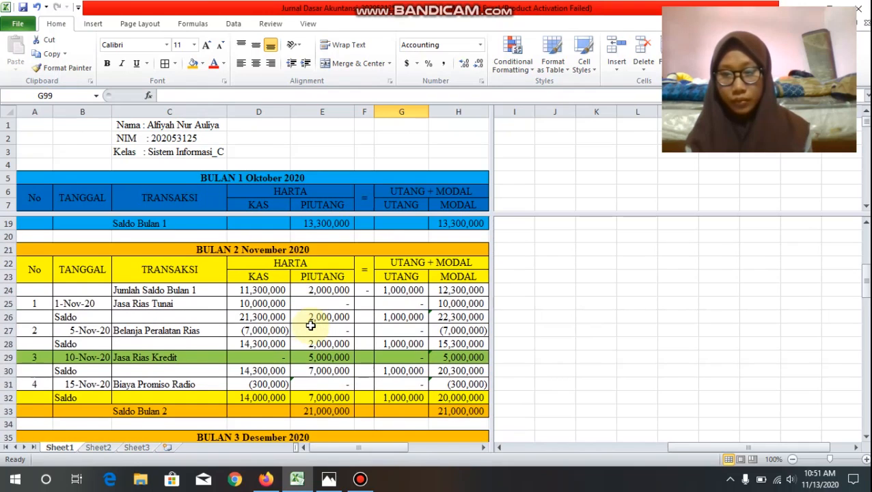
scroll(311, 326, down, 1)
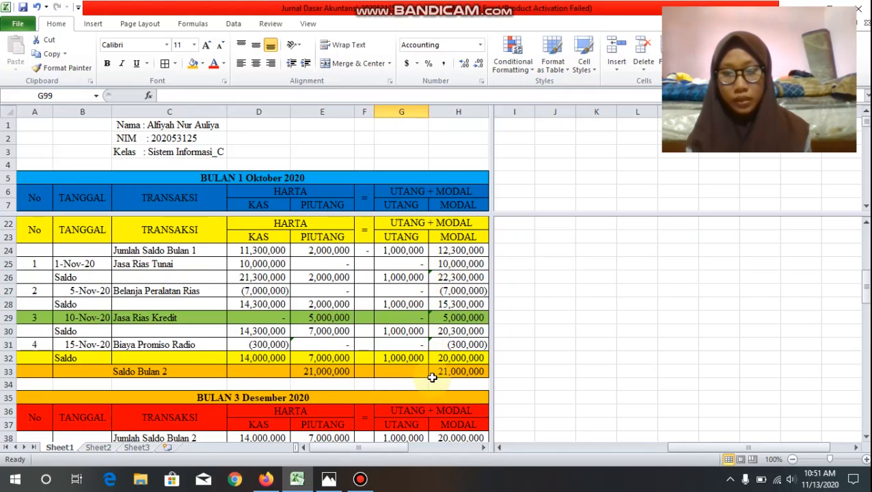
scroll(424, 369, down, 4)
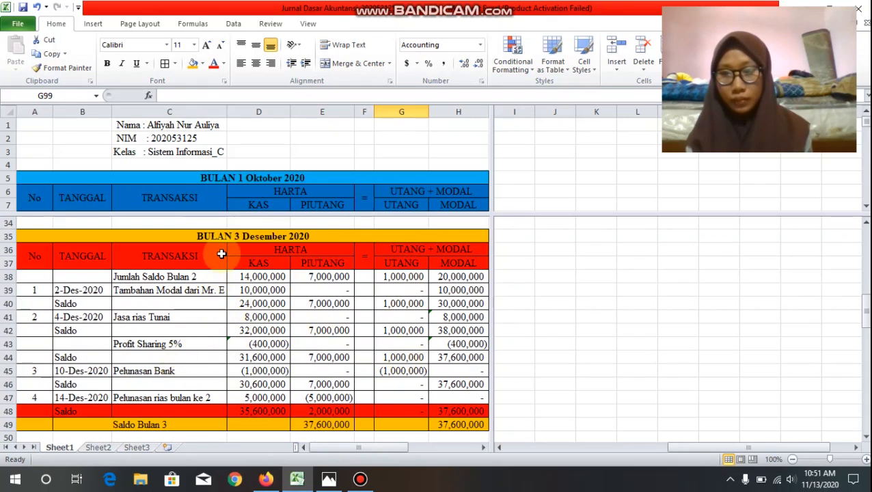
scroll(283, 247, down, 2)
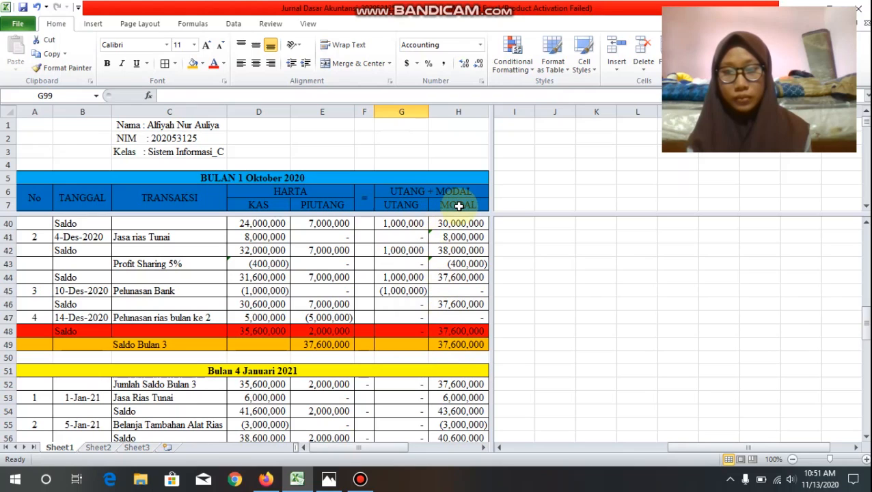
scroll(416, 301, down, 2)
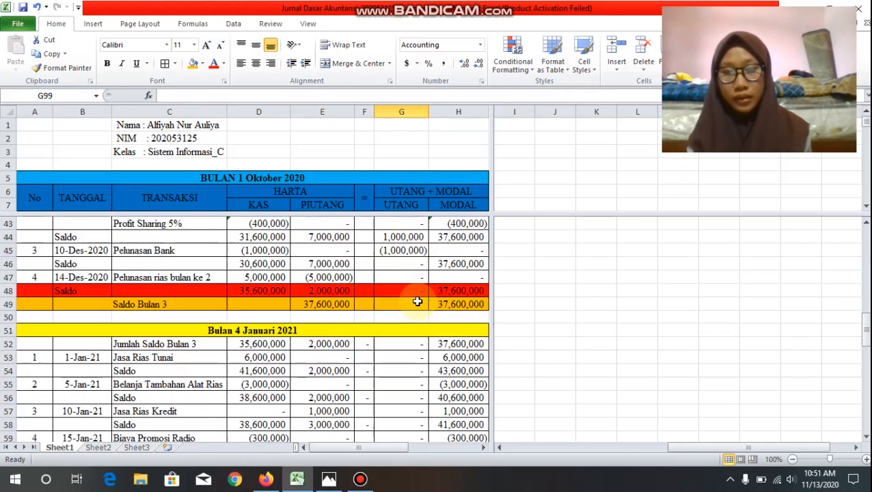
scroll(415, 302, down, 2)
scroll(287, 249, up, 2)
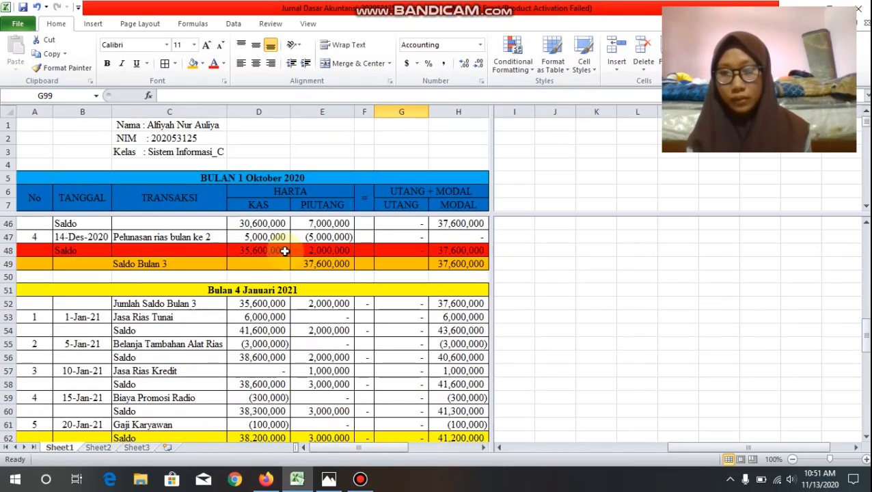
scroll(285, 250, down, 1)
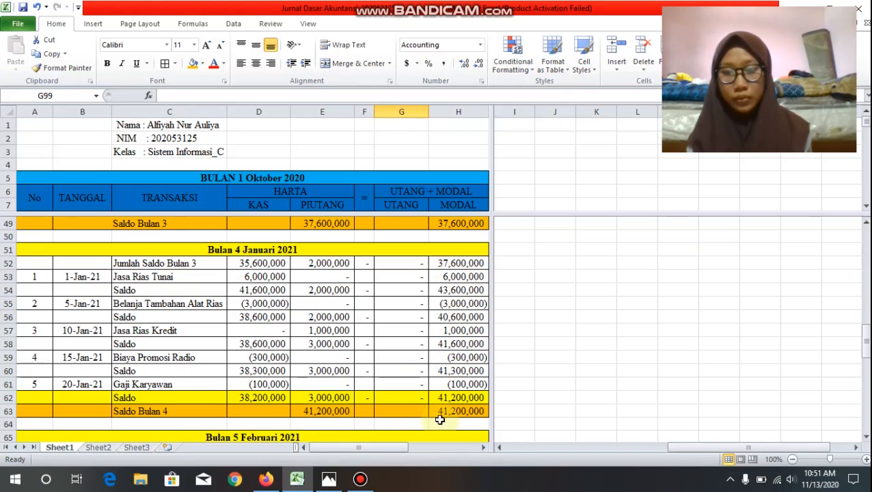
scroll(453, 419, down, 5)
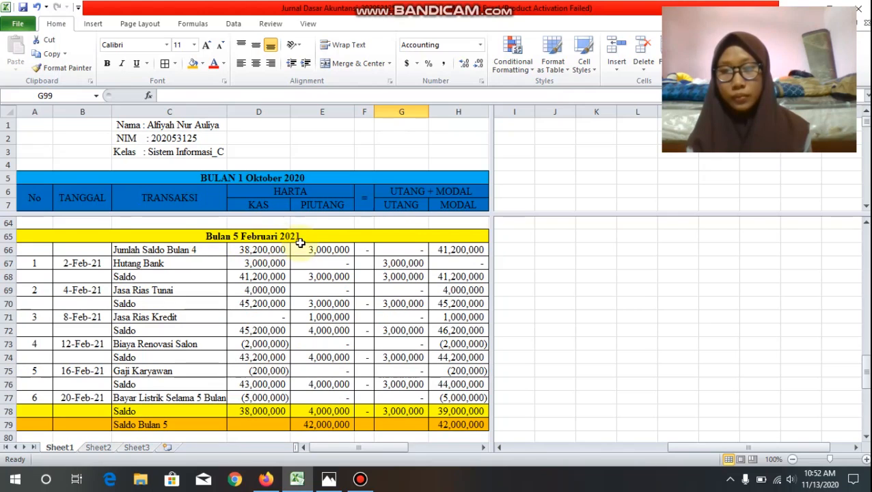
scroll(282, 344, up, 1)
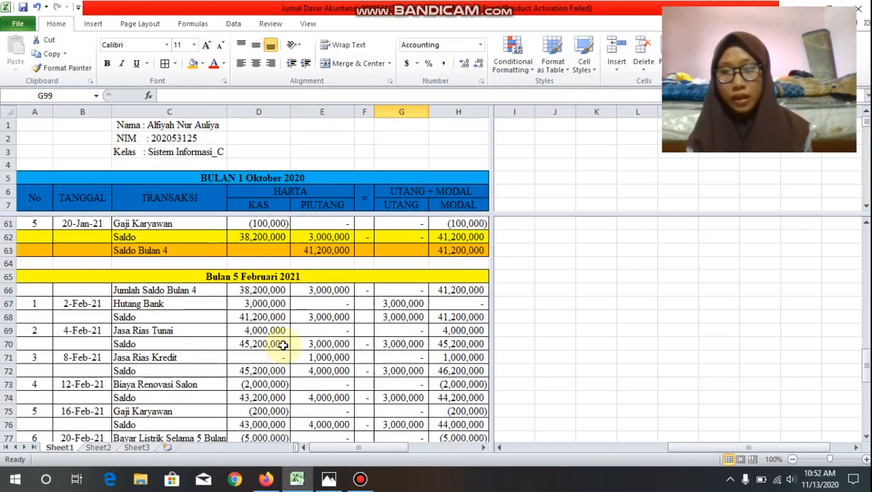
scroll(283, 345, down, 1)
scroll(282, 345, down, 2)
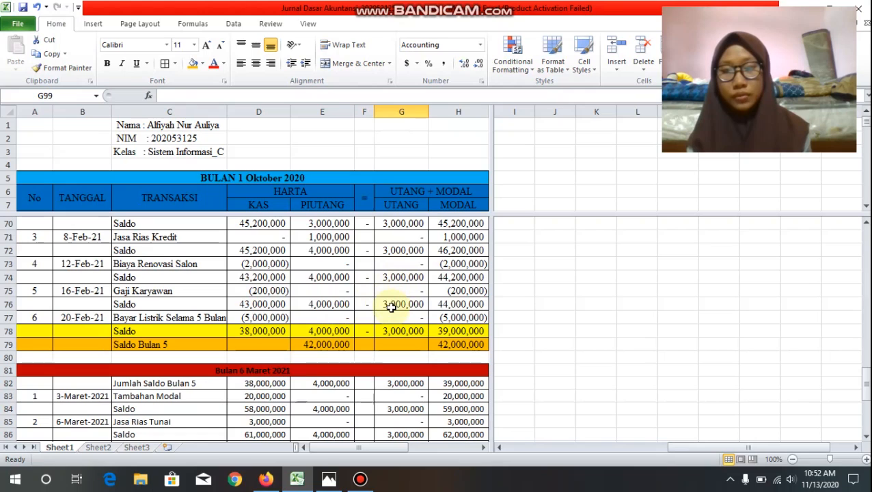
scroll(367, 330, down, 3)
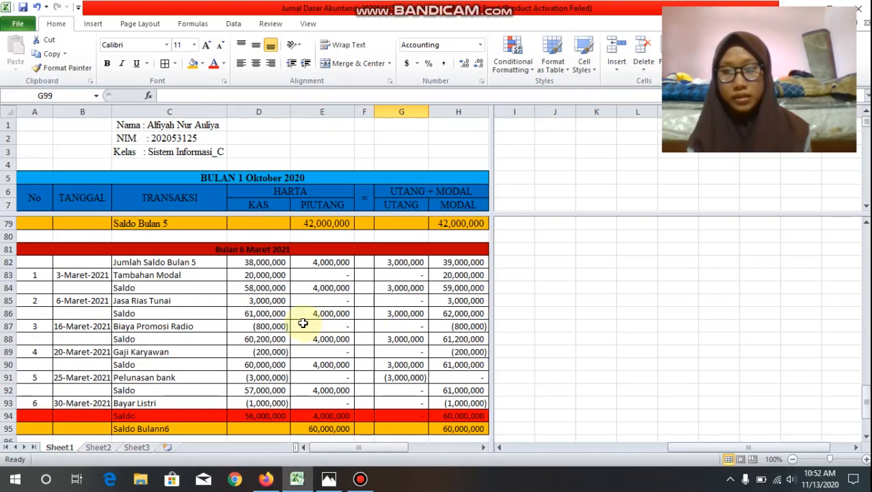
scroll(295, 323, down, 1)
scroll(253, 285, up, 1)
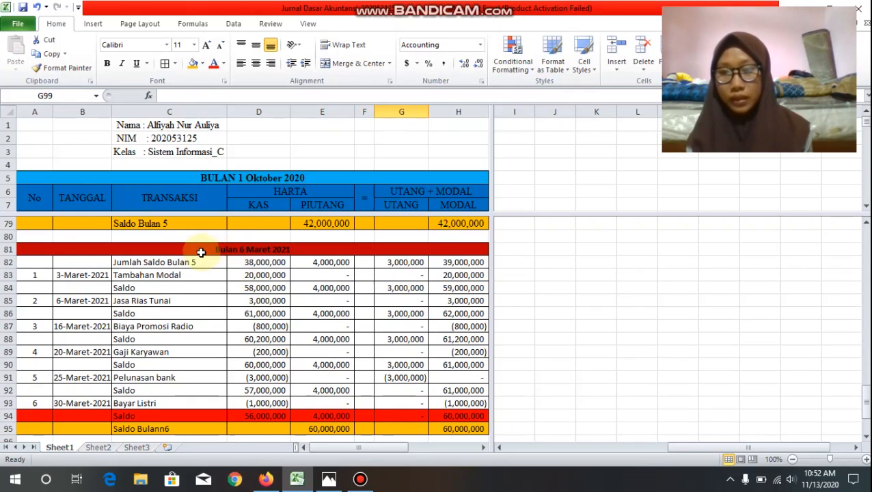
Step: Set the font of the whole March 2021 section, A81:H95, to Times New Roman at size 12
drag(201, 252, 248, 430)
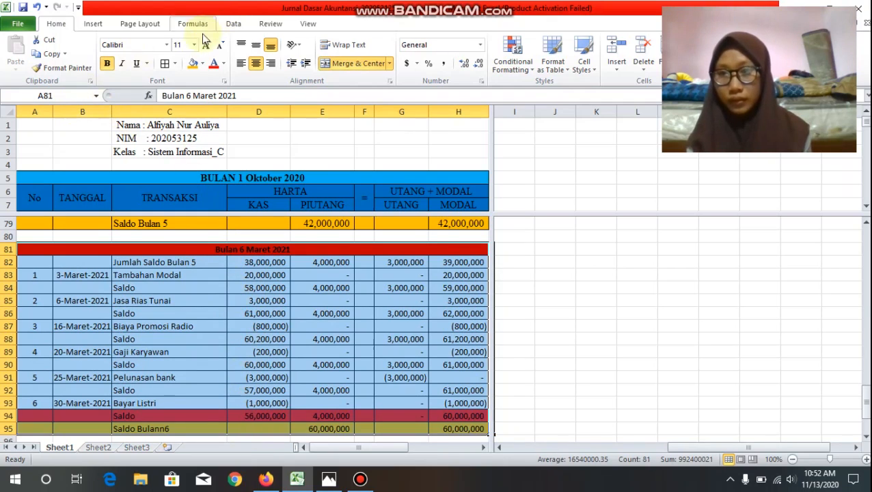
click(167, 45)
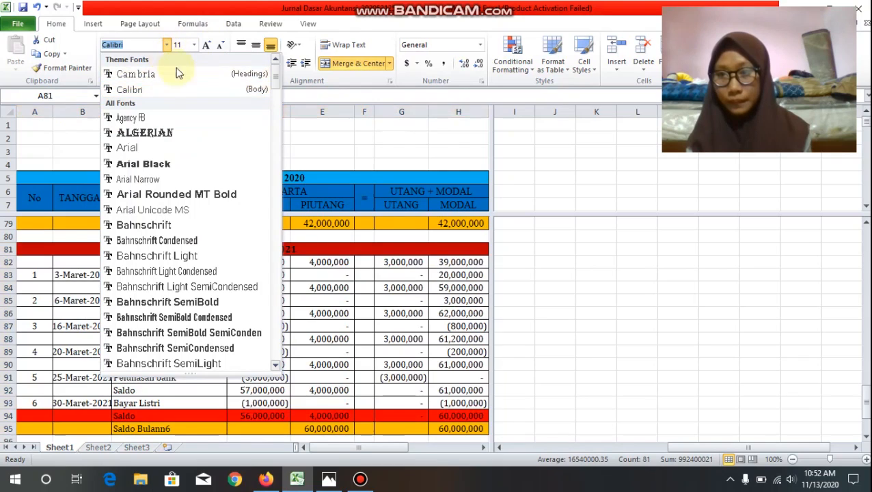
text(Times New Roman)
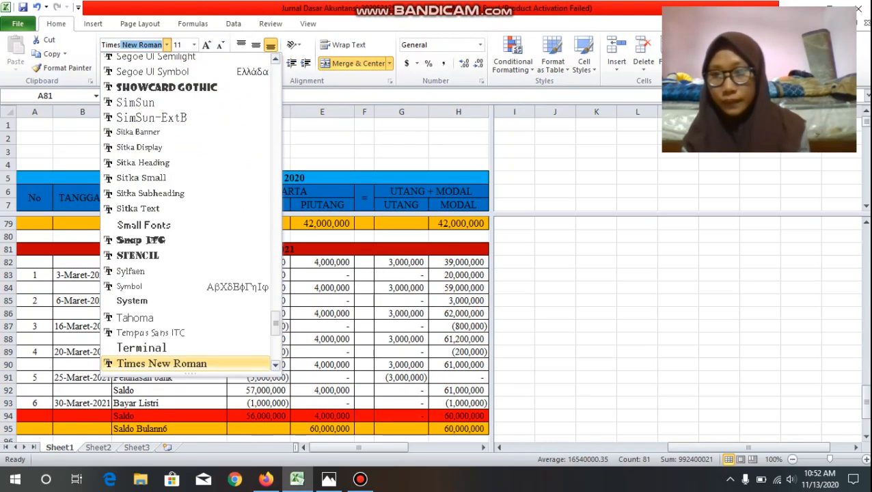
key(Return)
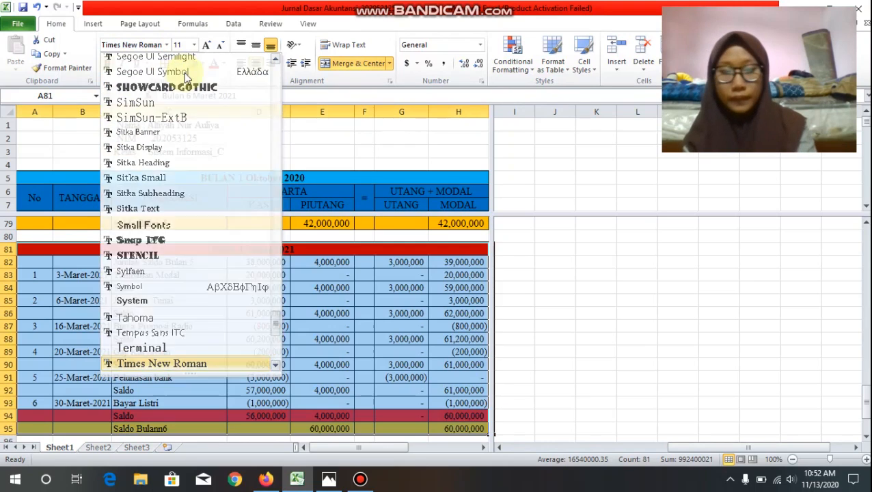
click(187, 45)
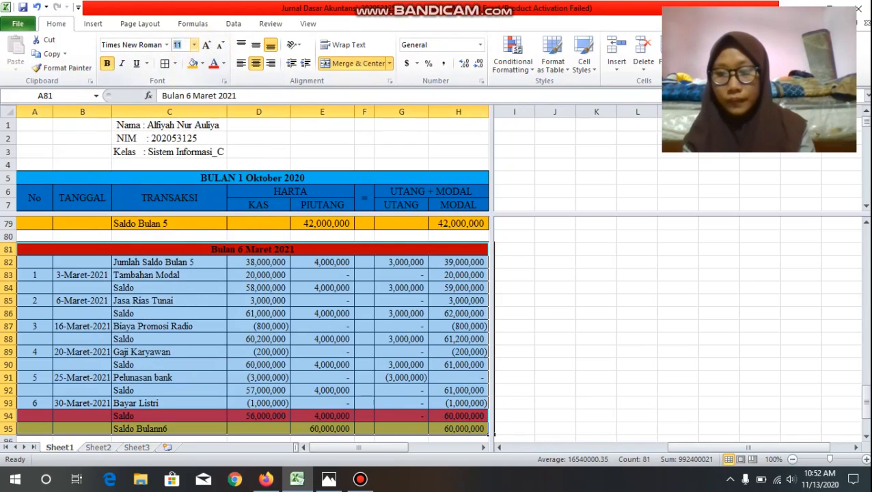
text(12)
key(Return)
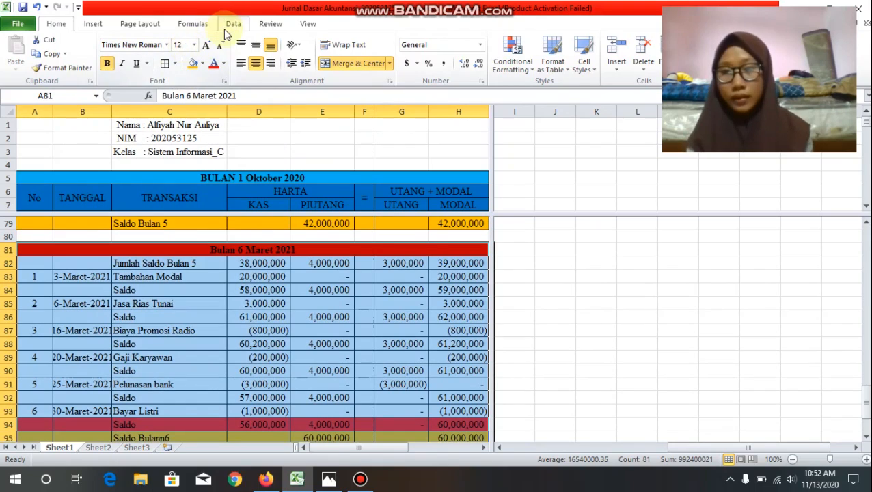
click(193, 24)
Step: Check the March 2021 section's font and layout against the February section above it, down to the month-end balance row
scroll(223, 321, up, 1)
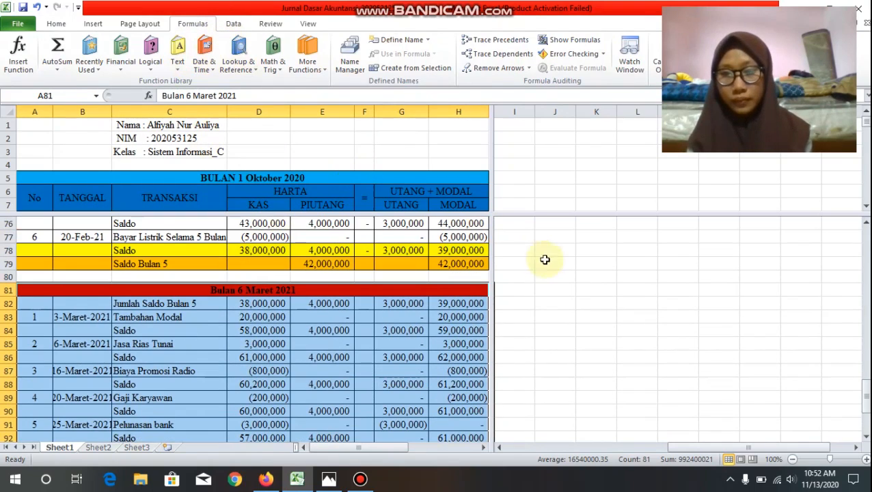
click(586, 314)
scroll(282, 291, down, 1)
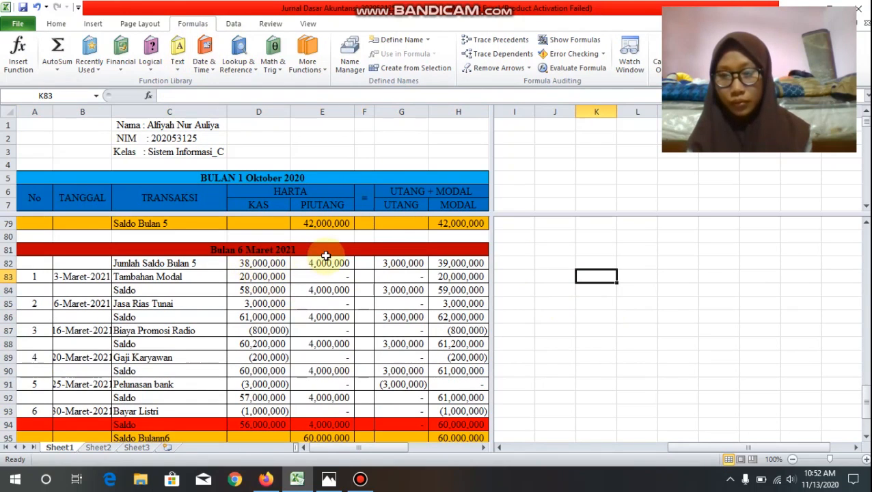
scroll(301, 258, down, 1)
scroll(311, 256, up, 1)
scroll(314, 256, down, 1)
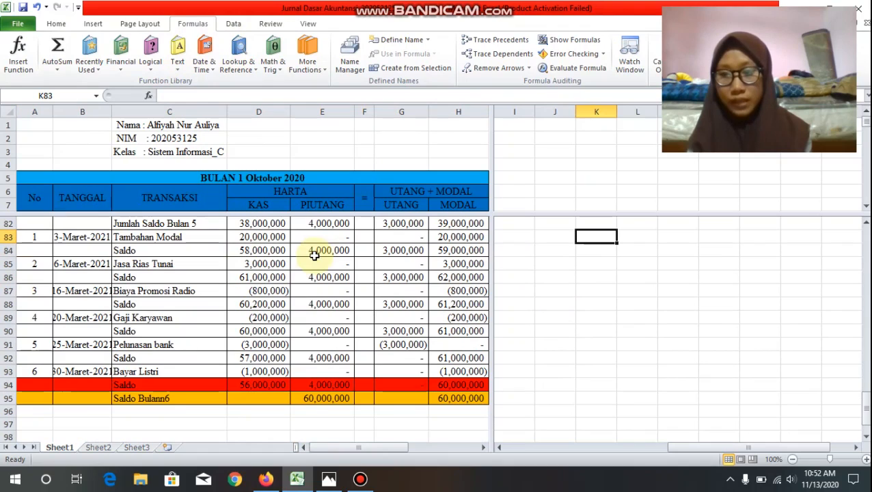
scroll(517, 311, down, 1)
scroll(516, 311, down, 1)
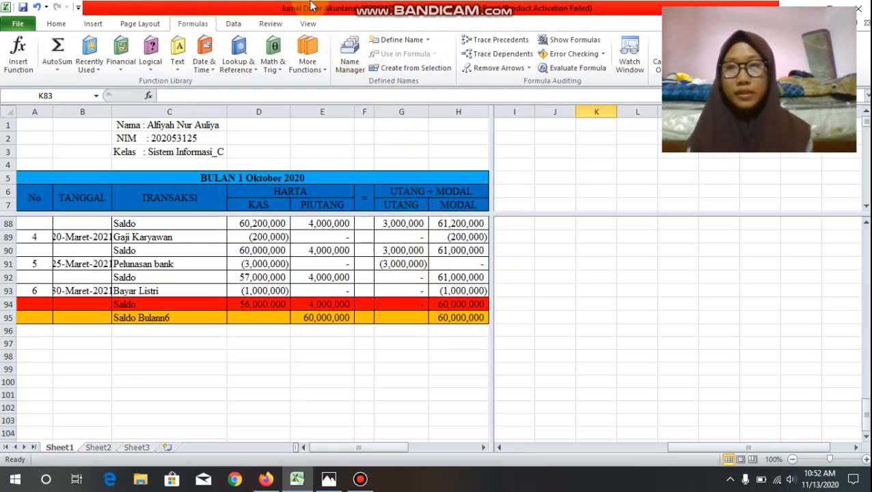
Step: Remove the split from the worksheet window so the journal shows in a single pane
click(306, 23)
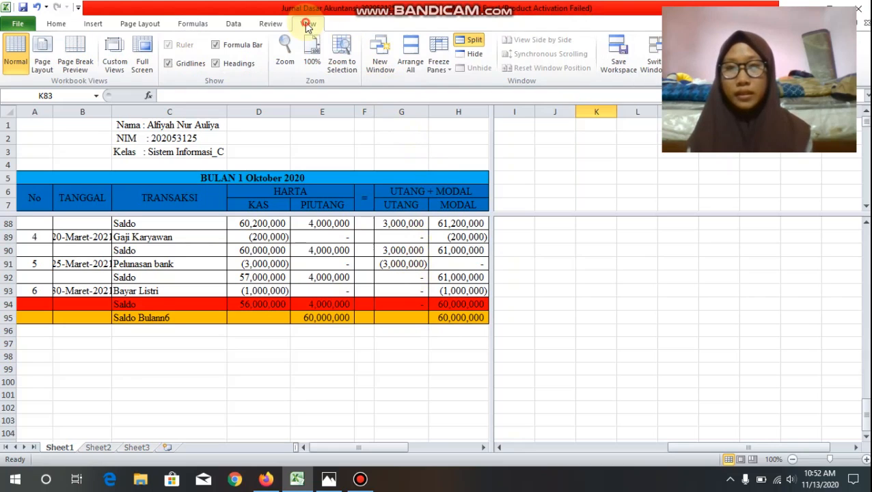
click(473, 40)
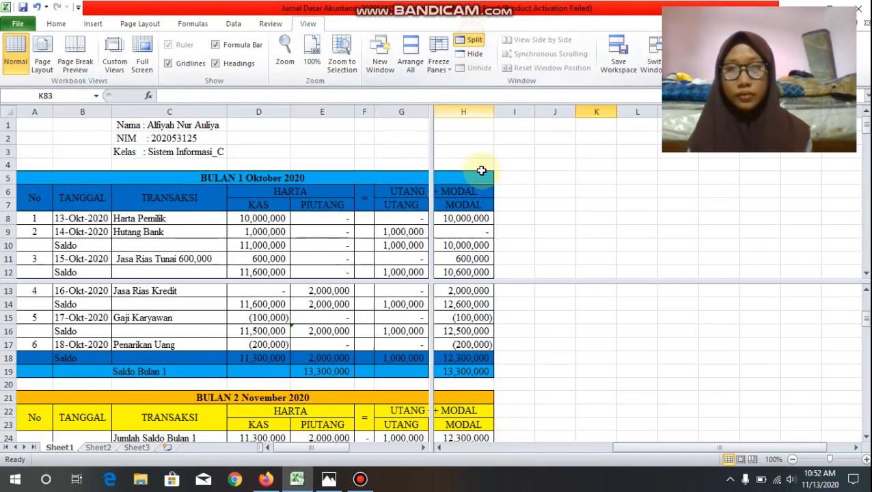
click(555, 245)
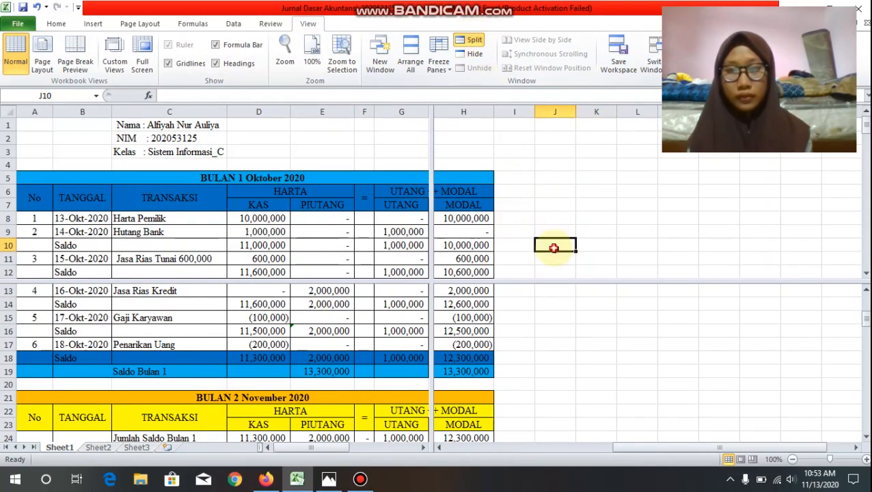
click(466, 39)
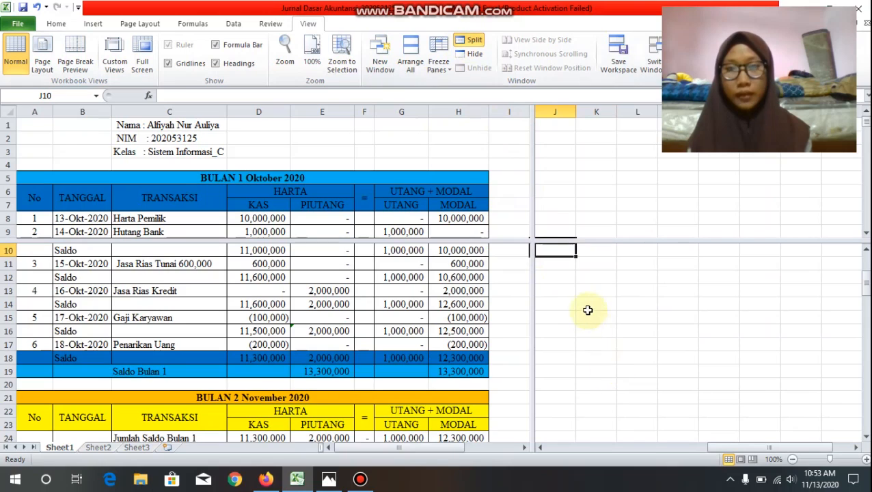
scroll(584, 309, up, 2)
click(560, 283)
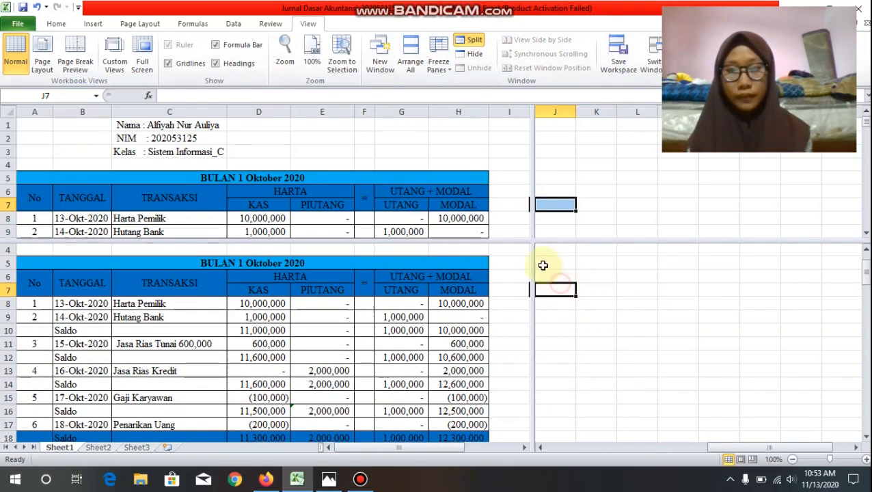
click(474, 42)
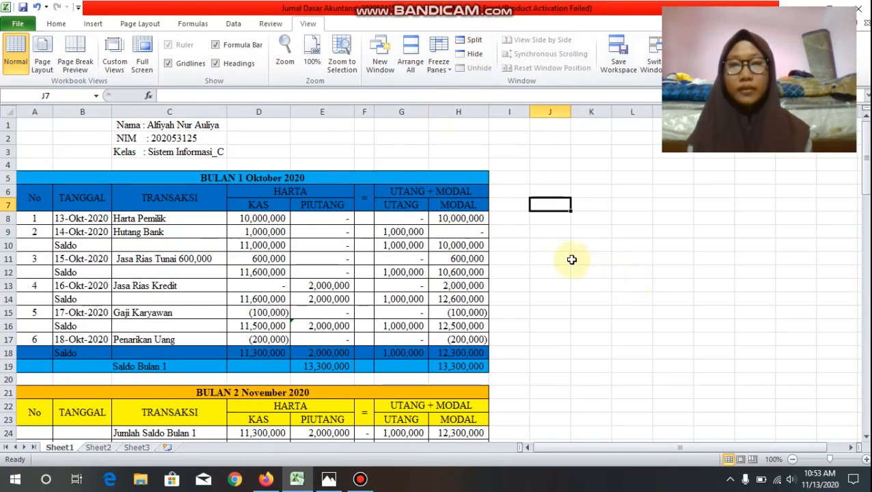
Step: Look through the journal in the single-pane view, from the October 2020 section down to the March 2021 month-end balance
double_click(505, 220)
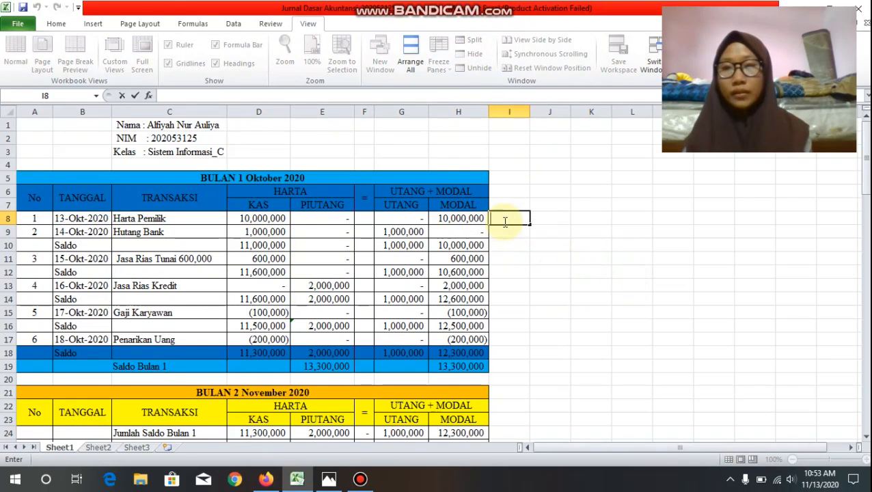
scroll(472, 249, down, 13)
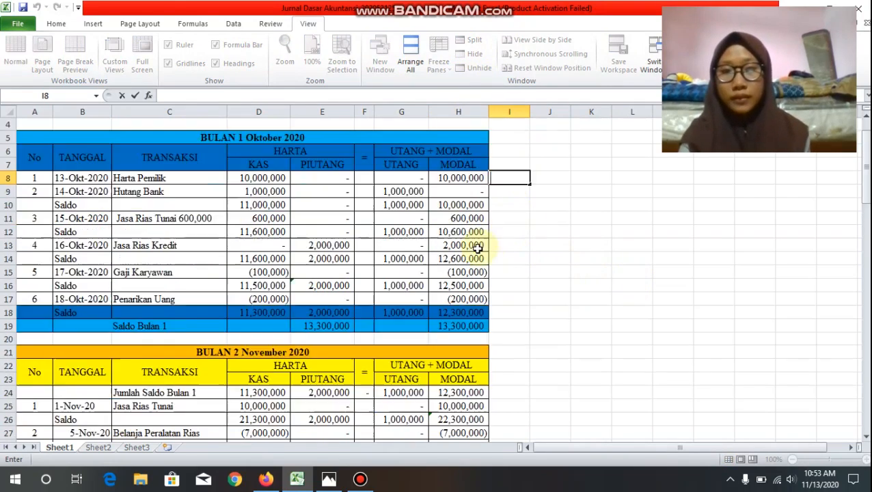
scroll(469, 255, down, 15)
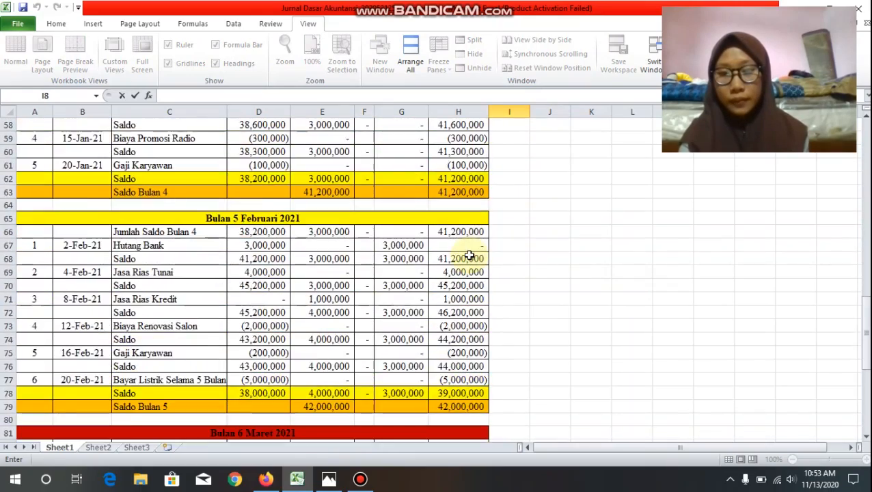
scroll(469, 255, up, 1)
scroll(468, 256, down, 6)
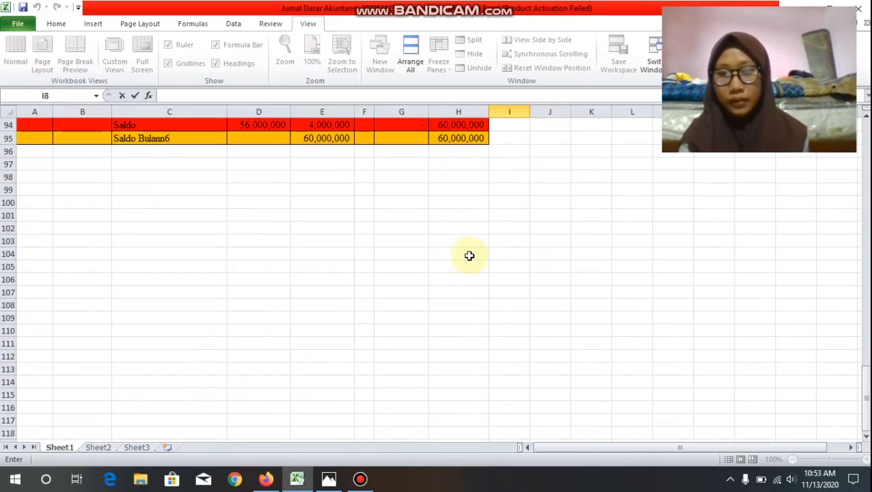
scroll(469, 256, up, 2)
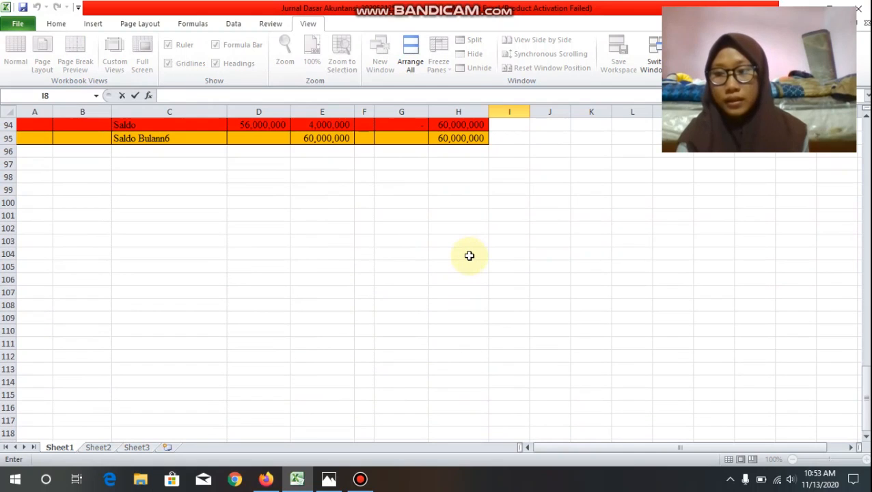
scroll(469, 256, up, 1)
scroll(469, 256, down, 2)
scroll(469, 256, up, 5)
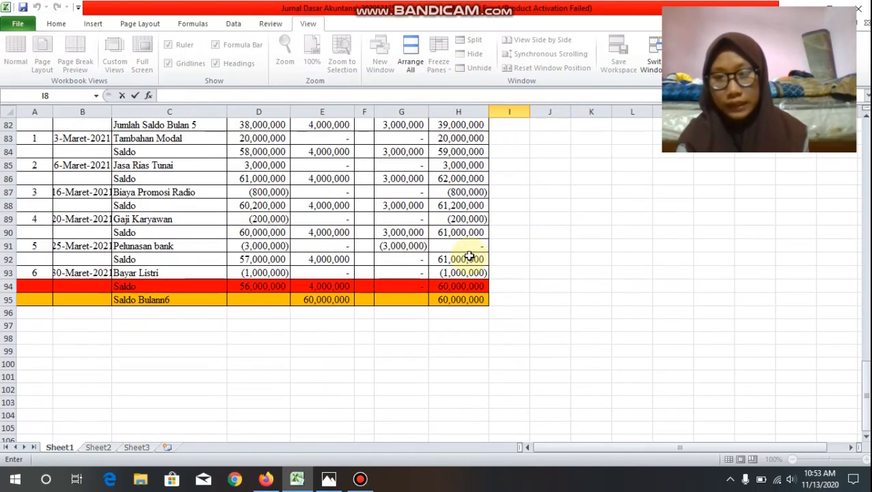